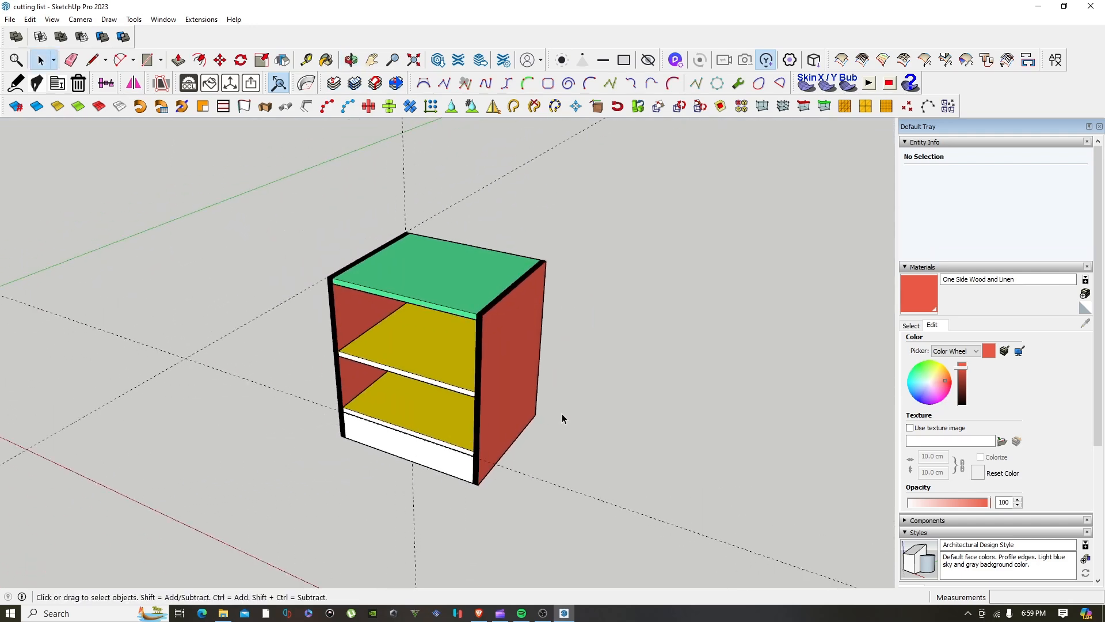
# Measure the distance between the side panels across the cabinet's front with the Tape Measure, without placing a guide
pyautogui.moveTo(555, 360)
pyautogui.mouseDown(button='middle')
pyautogui.moveTo(528, 400)
pyautogui.moveTo(569, 375)
pyautogui.moveTo(542, 364)
pyautogui.moveTo(639, 209)
pyautogui.moveTo(578, 348)
pyautogui.moveTo(427, 363)
pyautogui.moveTo(468, 313)
pyautogui.moveTo(518, 343)
pyautogui.moveTo(457, 357)
pyautogui.moveTo(538, 369)
pyautogui.mouseUp(button='middle')
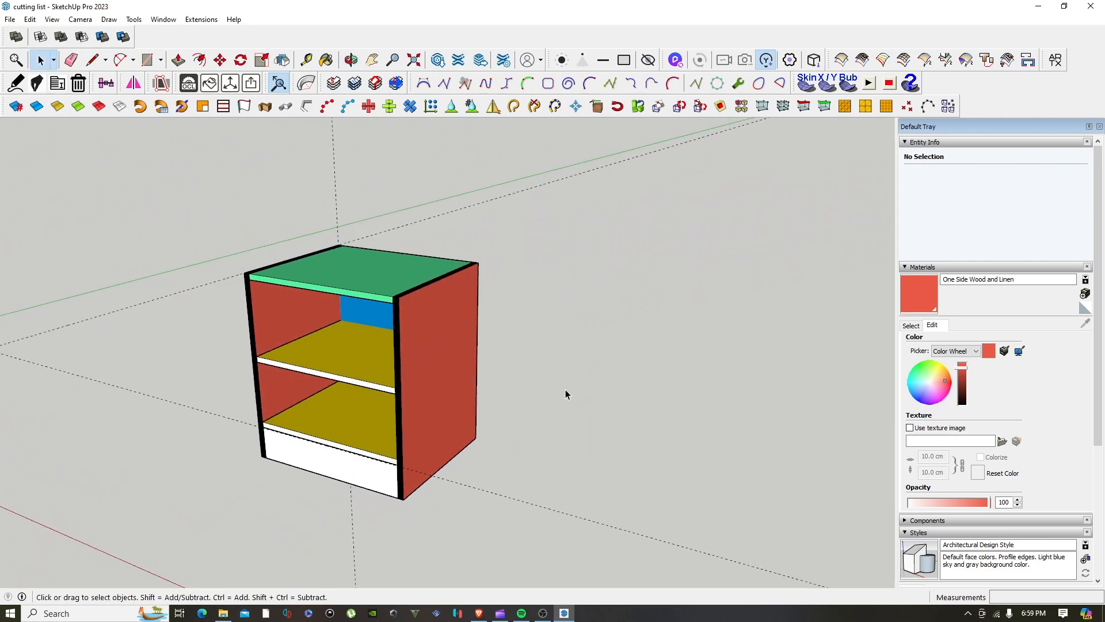
pyautogui.moveTo(599, 384); pyautogui.dragTo(486, 356, button='middle')
pyautogui.moveTo(411, 423); pyautogui.dragTo(173, 230, button='middle')
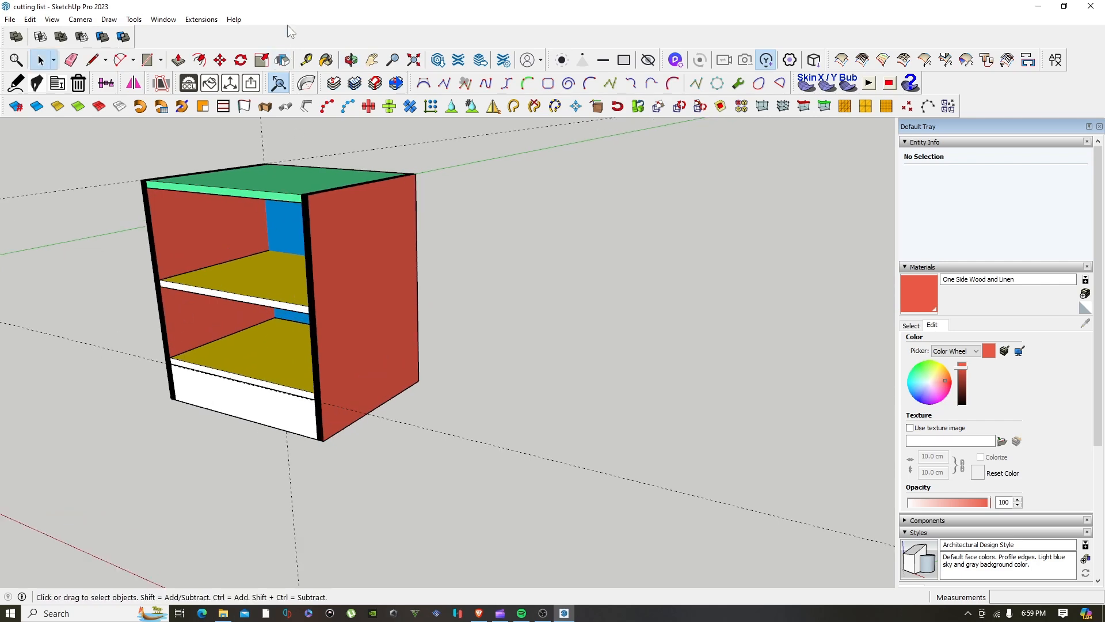
pyautogui.click(307, 60)
pyautogui.scroll(2, 121, 241)
pyautogui.click(166, 242)
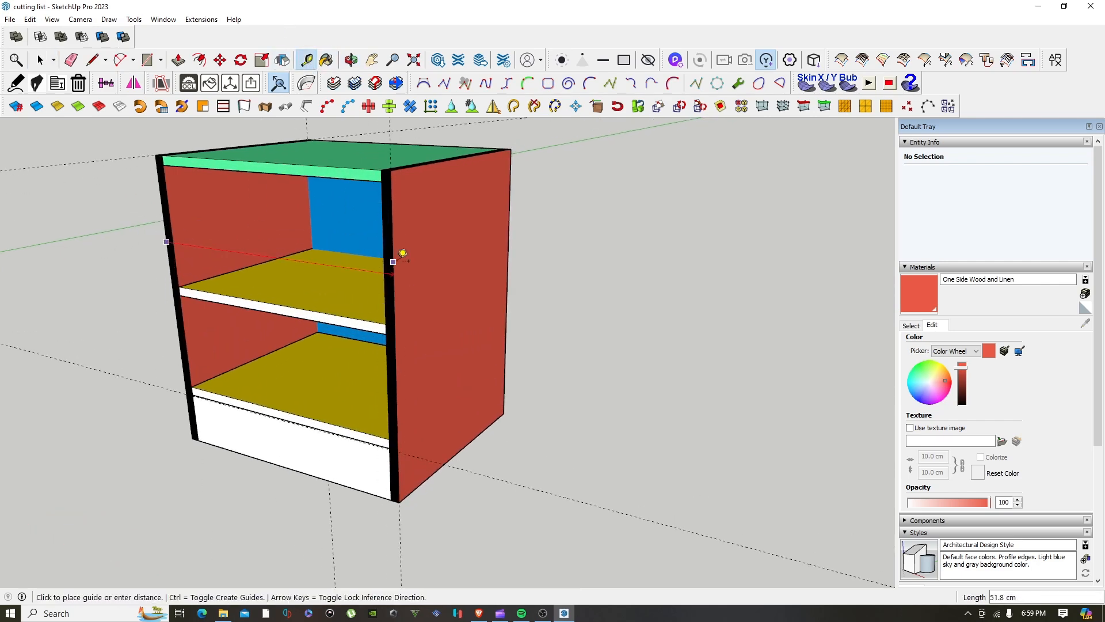
pyautogui.moveTo(399, 264); pyautogui.dragTo(143, 265, button='middle')
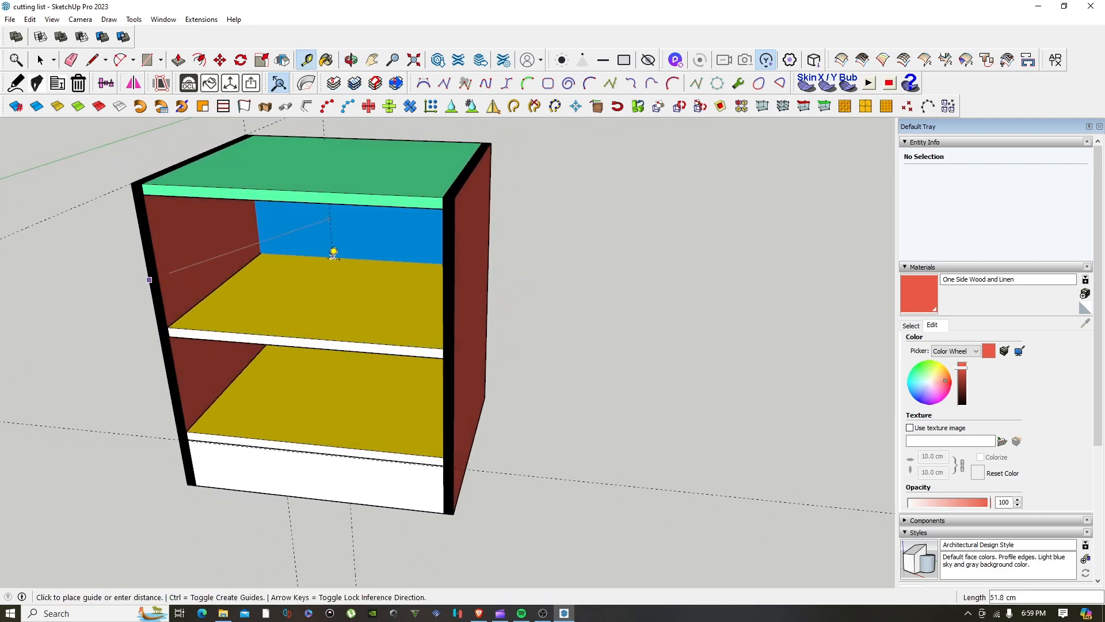
pyautogui.moveTo(378, 300); pyautogui.dragTo(192, 478, button='middle')
pyautogui.moveTo(539, 378); pyautogui.dragTo(313, 276, button='middle')
pyautogui.press('Escape')
pyautogui.click(430, 253)
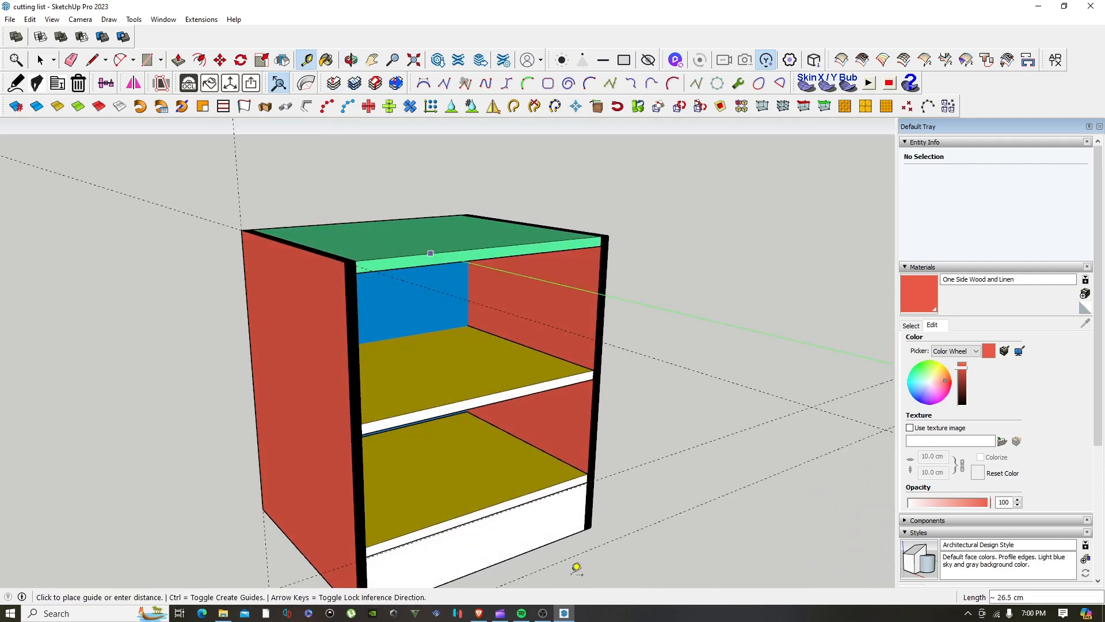
pyautogui.press('Escape')
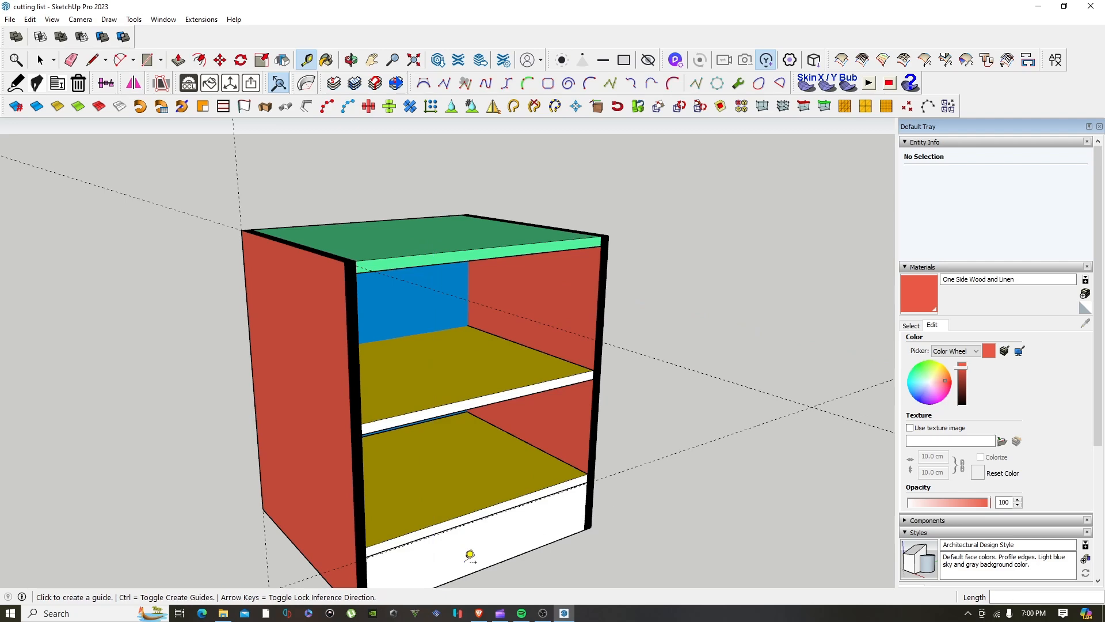
# Delete the white front panel beneath the cabinet's bottom shelf
pyautogui.press('space')
pyautogui.scroll(-2, 610, 523)
pyautogui.moveTo(610, 523); pyautogui.dragTo(332, 452, button='middle')
pyautogui.scroll(2, 322, 444)
pyautogui.scroll(-3, 487, 463)
pyautogui.scroll(-1, 487, 467)
pyautogui.moveTo(452, 445); pyautogui.dragTo(356, 401, button='middle')
pyautogui.moveTo(430, 457); pyautogui.dragTo(231, 322, button='middle')
pyautogui.moveTo(196, 287)
pyautogui.mouseDown()
pyautogui.moveTo(264, 456)
pyautogui.moveTo(576, 455)
pyautogui.moveTo(190, 267)
pyautogui.mouseUp()
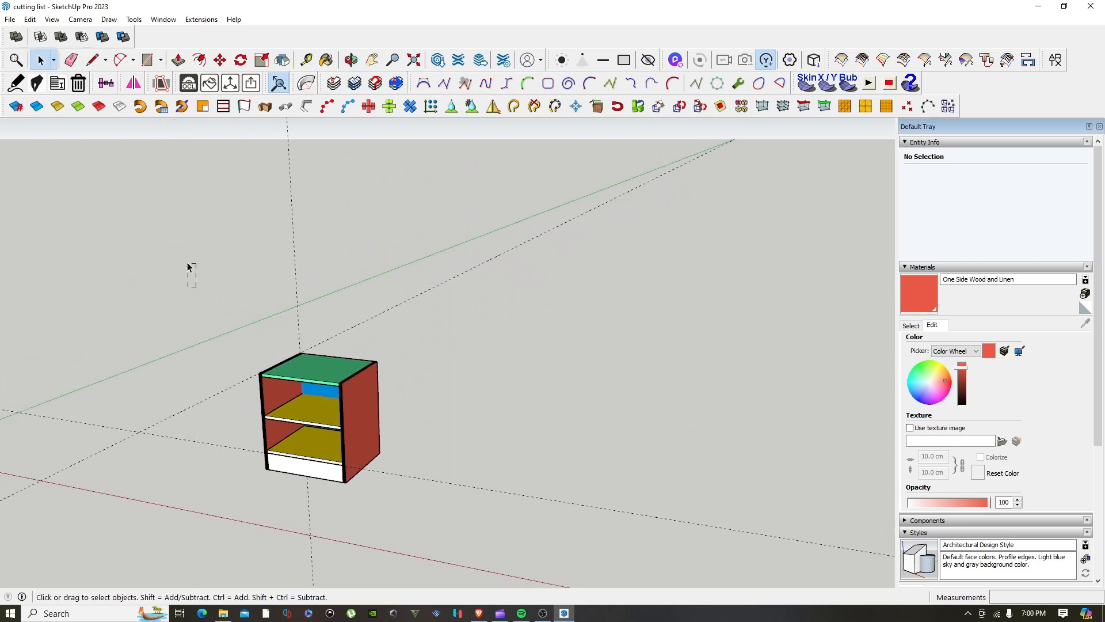
pyautogui.scroll(3, 306, 467)
pyautogui.click(304, 471)
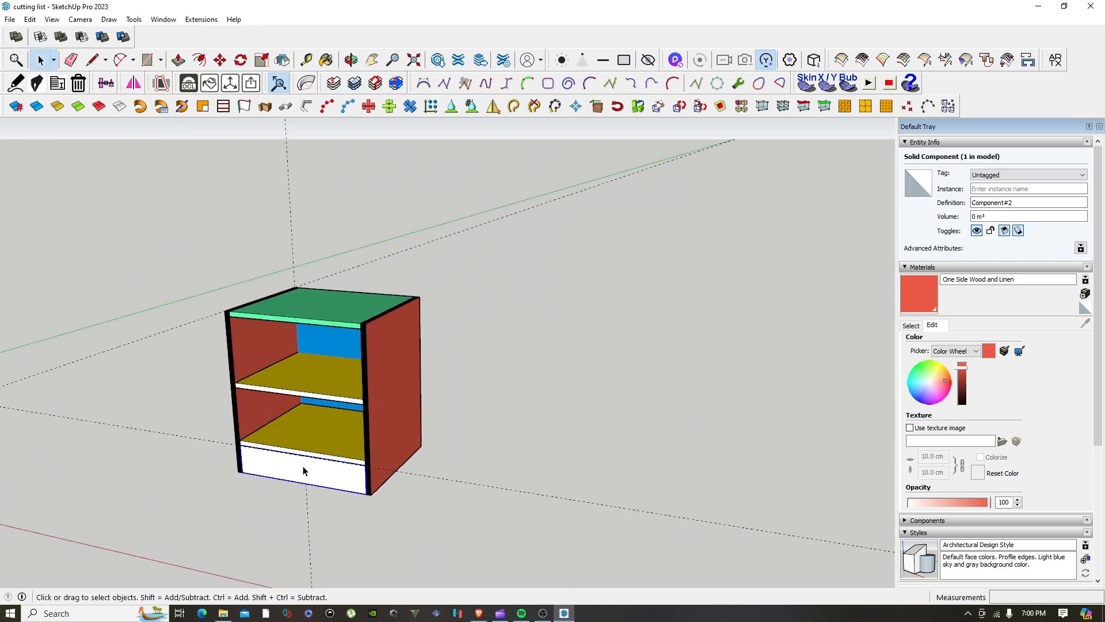
pyautogui.press('Delete')
# Select all remaining cabinet parts and generate their parts list with OpenCutList in a maximized window
pyautogui.scroll(-2, 303, 464)
pyautogui.moveTo(228, 311); pyautogui.dragTo(498, 585)
pyautogui.click(201, 19)
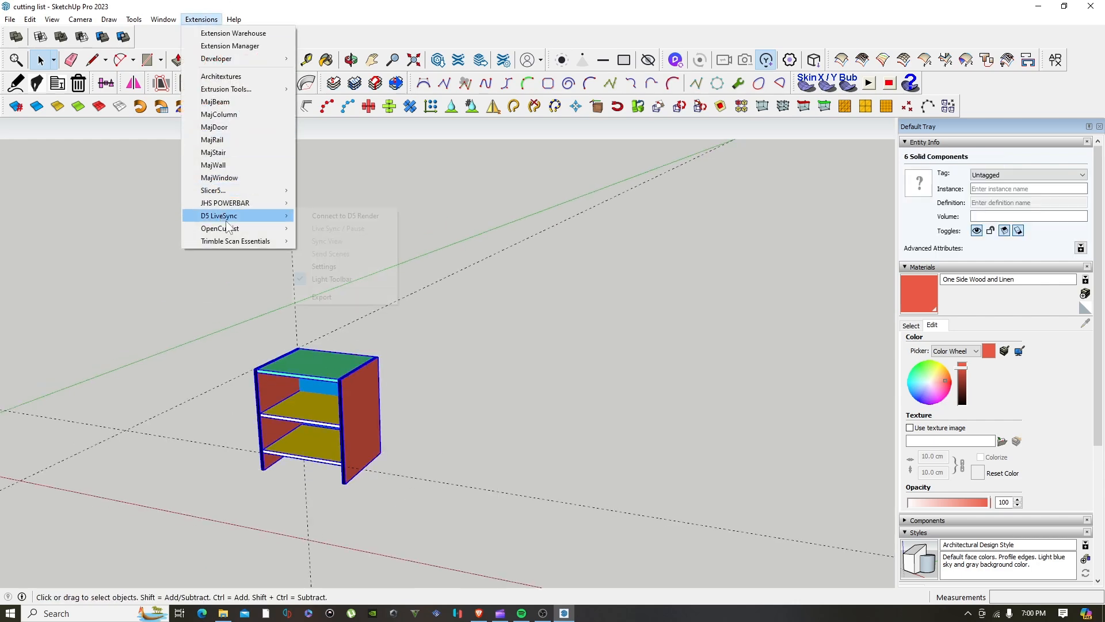
pyautogui.moveTo(233, 228)
pyautogui.click(405, 271)
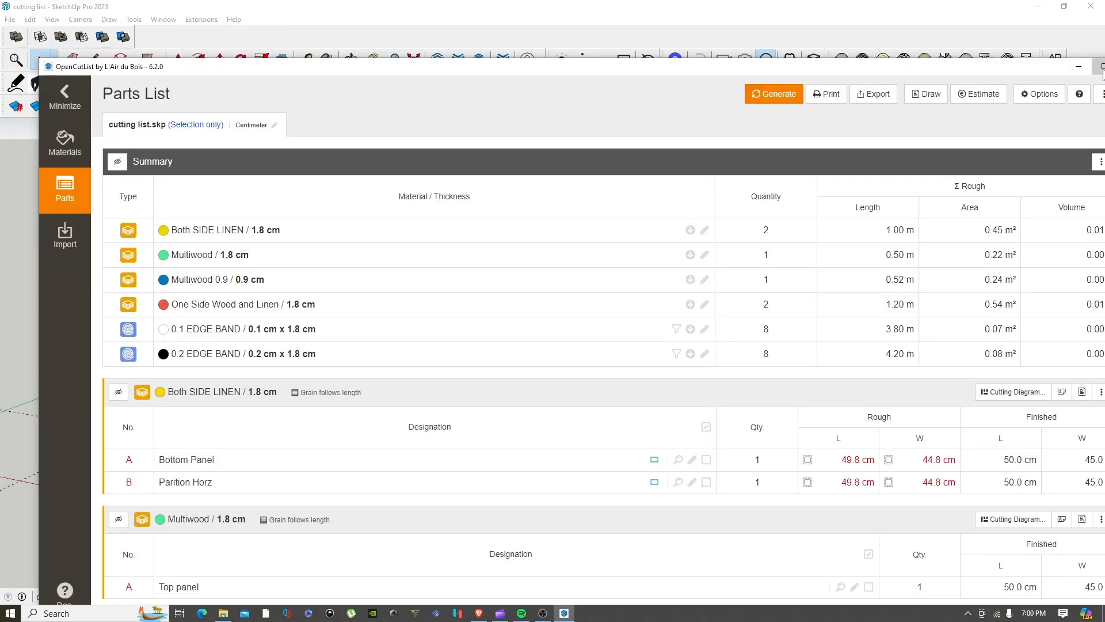
pyautogui.click(1102, 66)
# Review the generated parts list, checking panel names, rough and finished sizes, and the 0.1 and 0.2 edge band entries
pyautogui.scroll(-2, 219, 306)
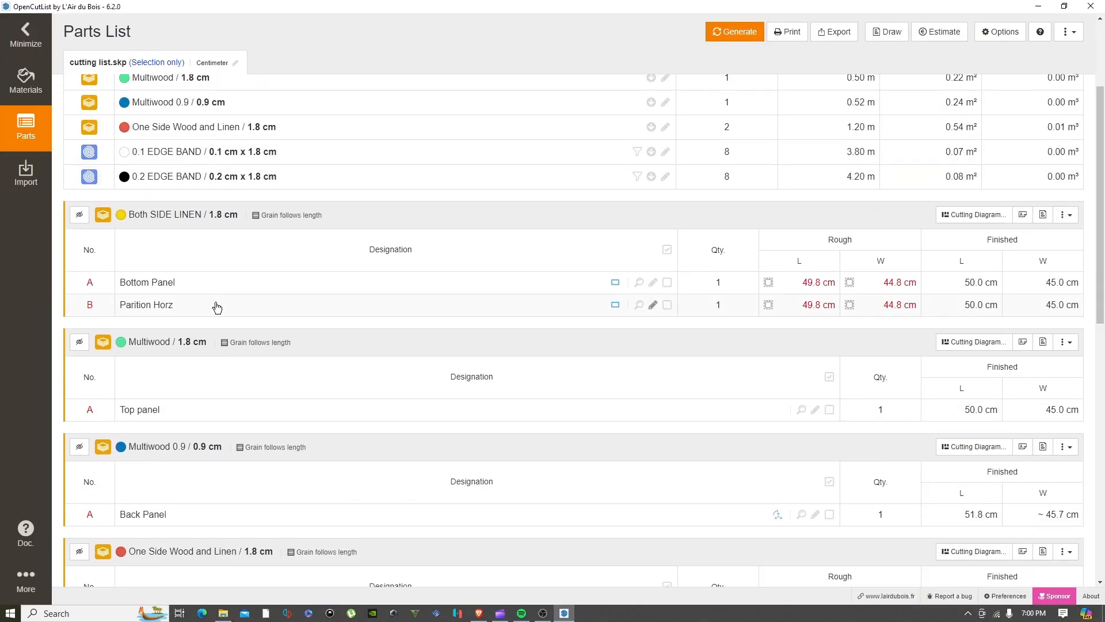
pyautogui.scroll(-2, 236, 373)
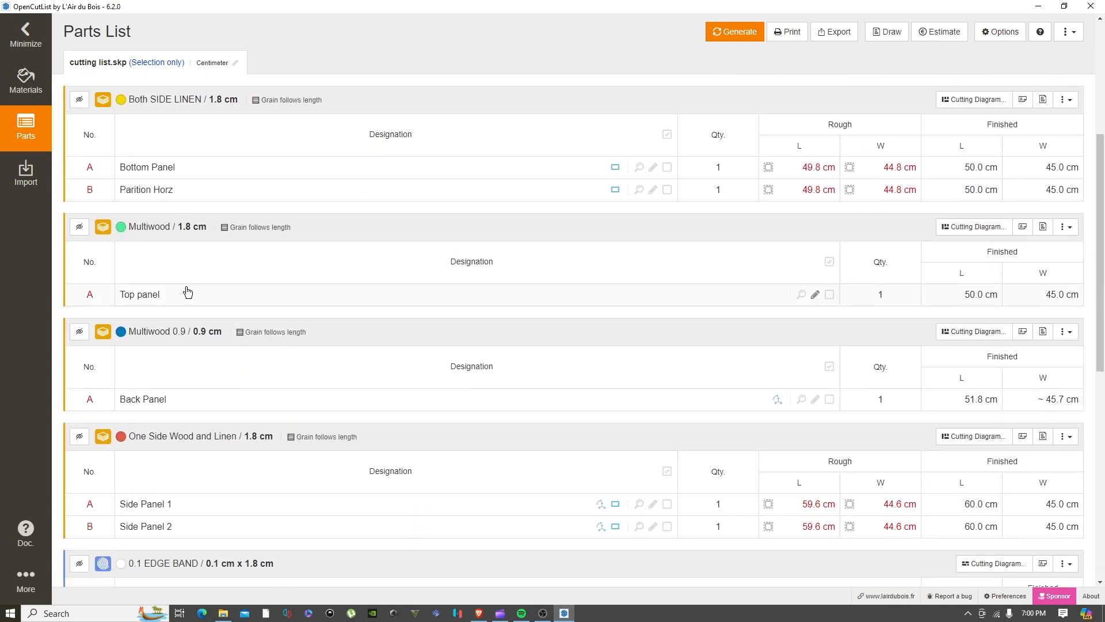
pyautogui.scroll(3, 138, 190)
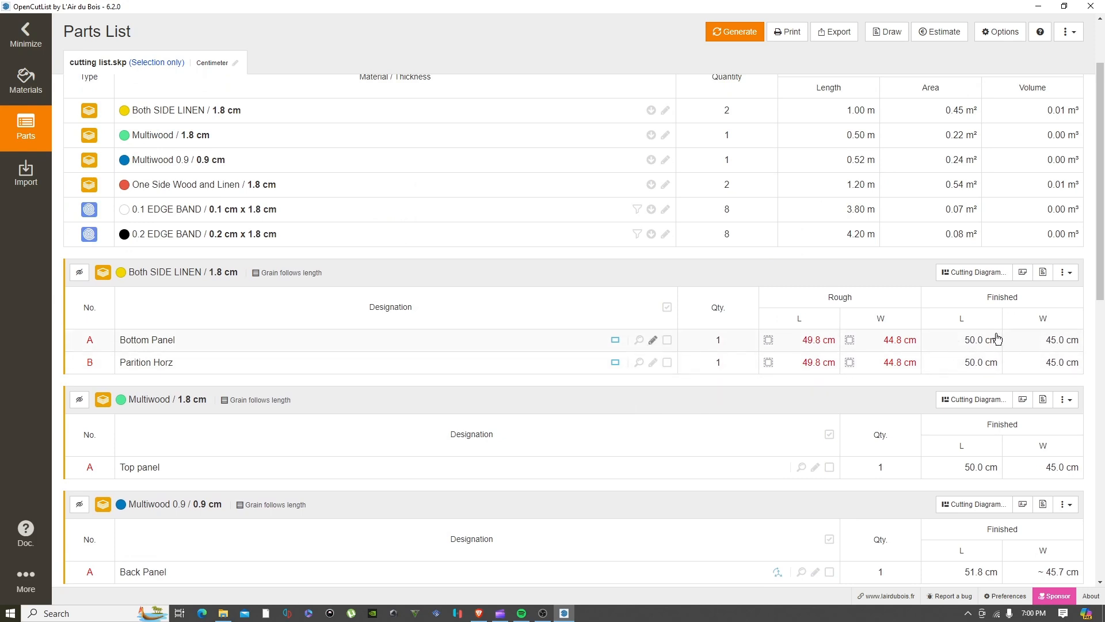
pyautogui.scroll(-3, 978, 363)
pyautogui.scroll(-2, 131, 286)
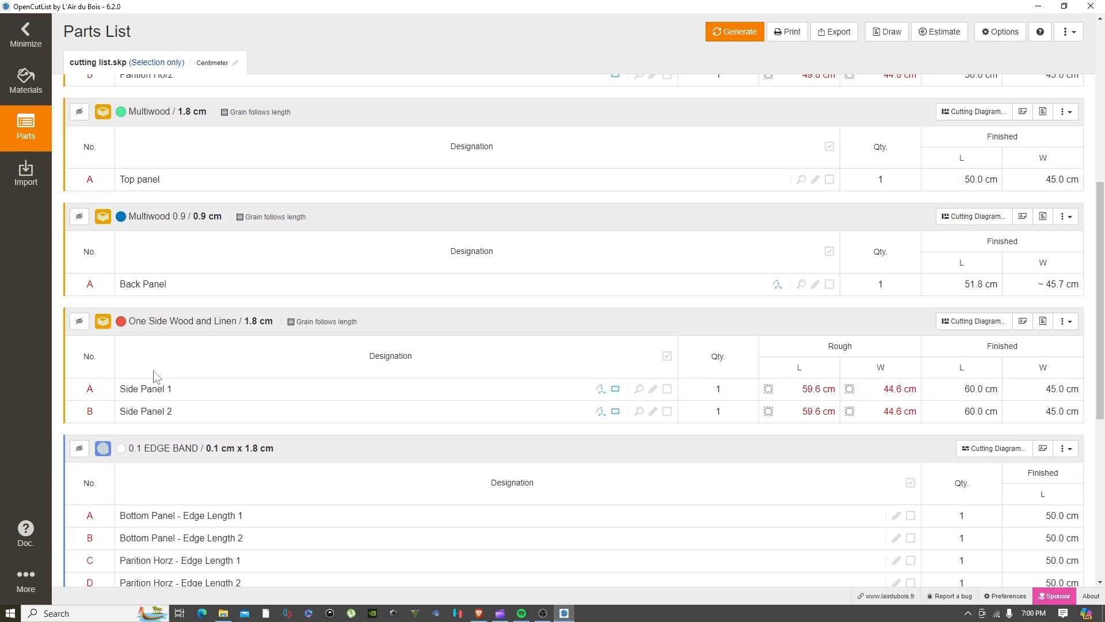
pyautogui.scroll(1, 198, 357)
pyautogui.scroll(-1, 217, 374)
pyautogui.scroll(-3, 158, 401)
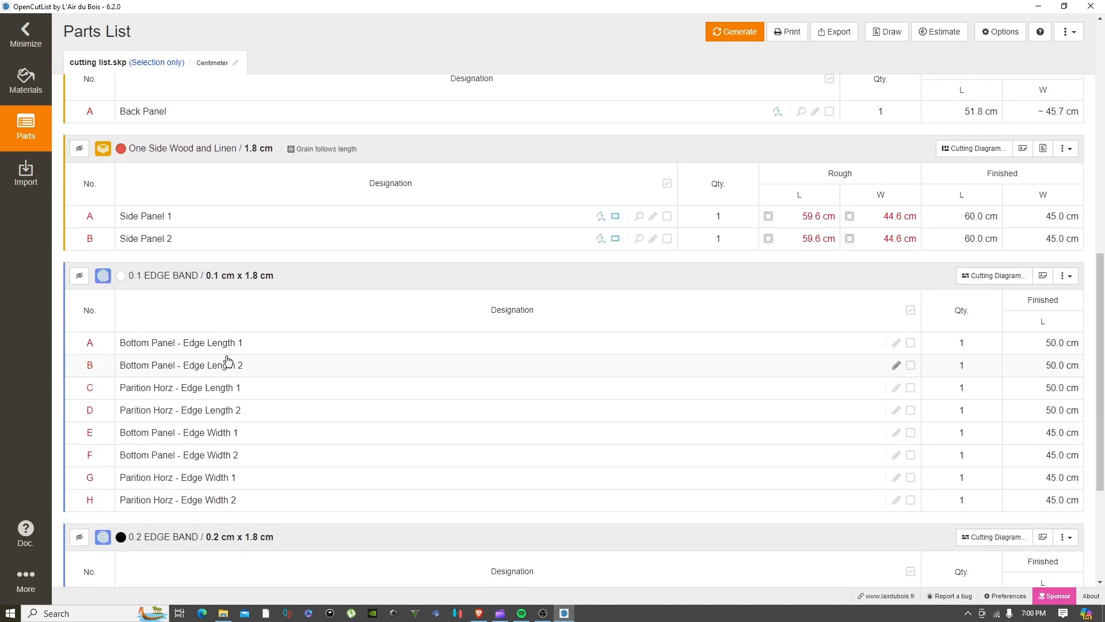
pyautogui.scroll(-3, 161, 456)
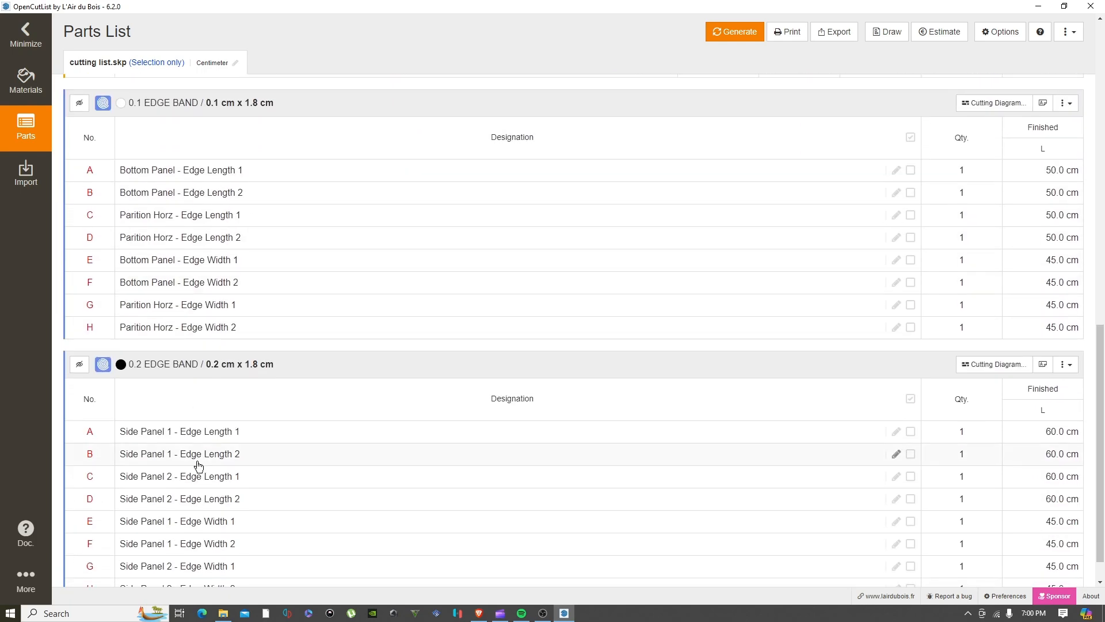
pyautogui.scroll(1, 188, 383)
pyautogui.scroll(-2, 187, 382)
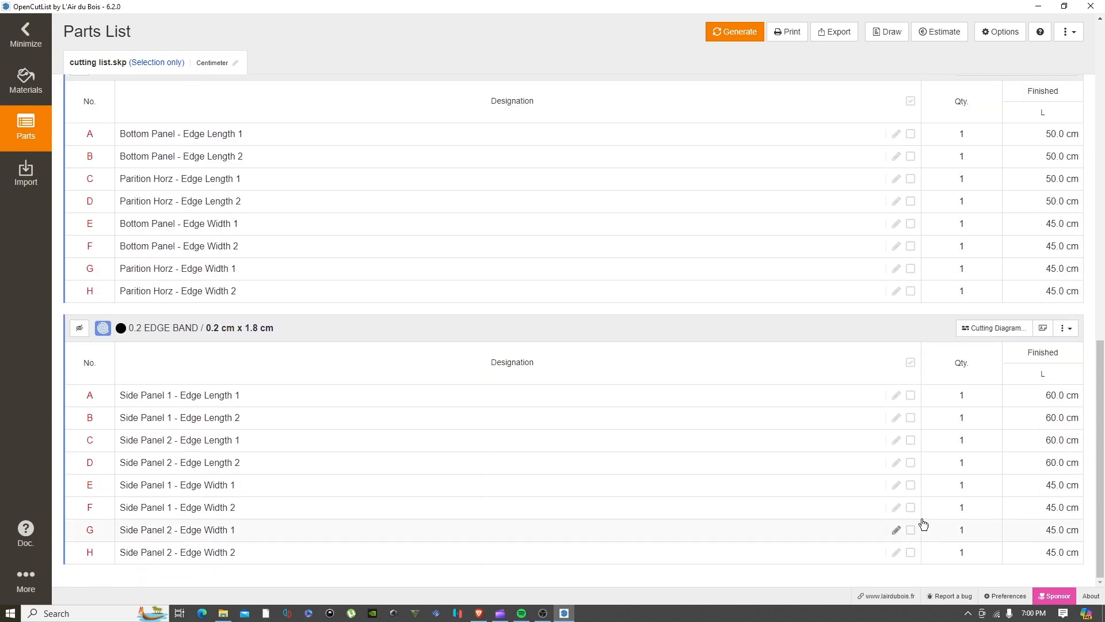
pyautogui.scroll(1, 989, 502)
pyautogui.scroll(15, 988, 502)
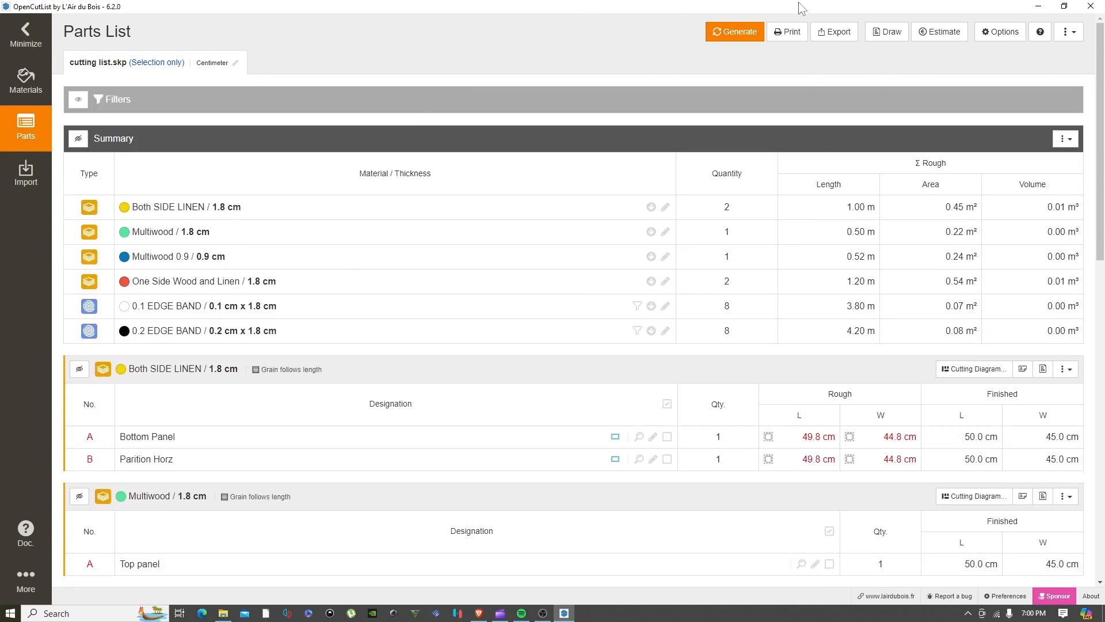
# Check the parts list's print options and preview its export table, closing both without saving anything
pyautogui.click(797, 38)
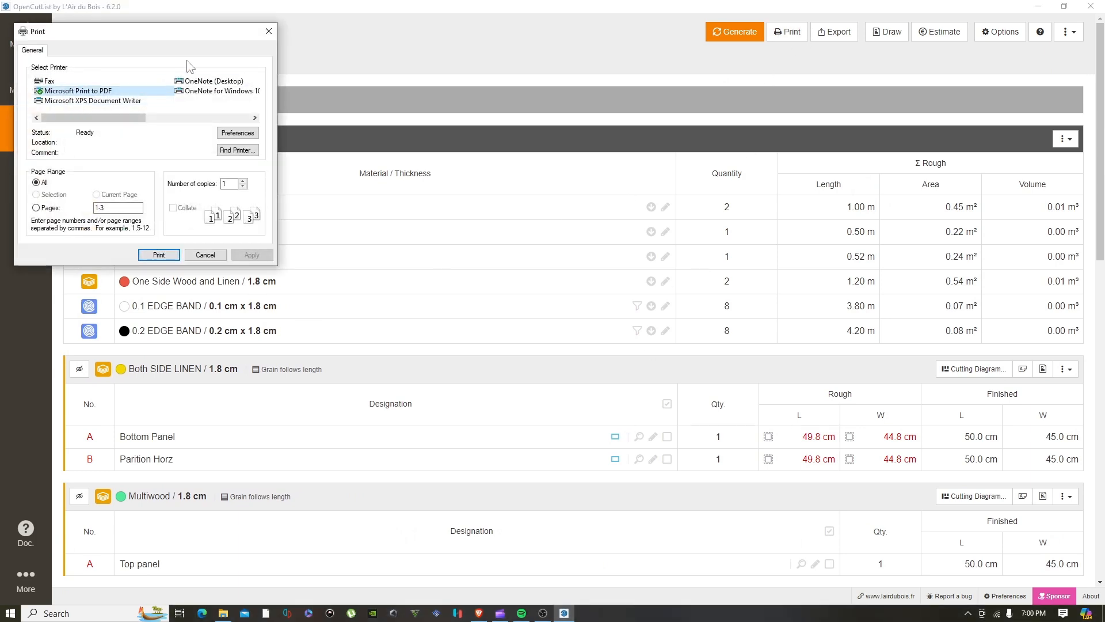
pyautogui.click(268, 31)
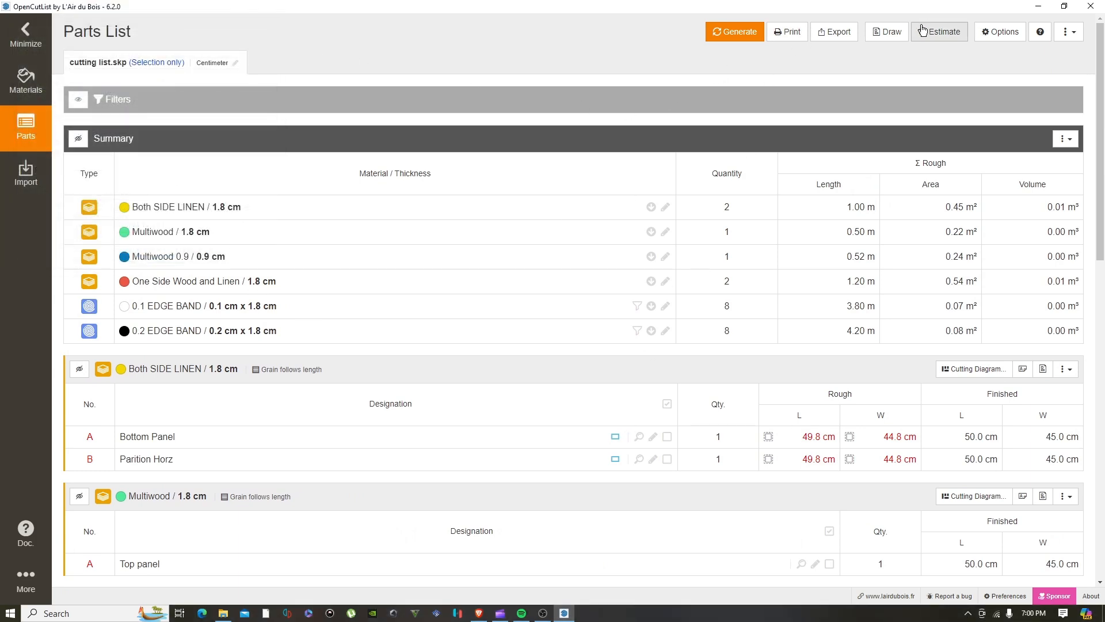
pyautogui.click(835, 31)
pyautogui.click(680, 247)
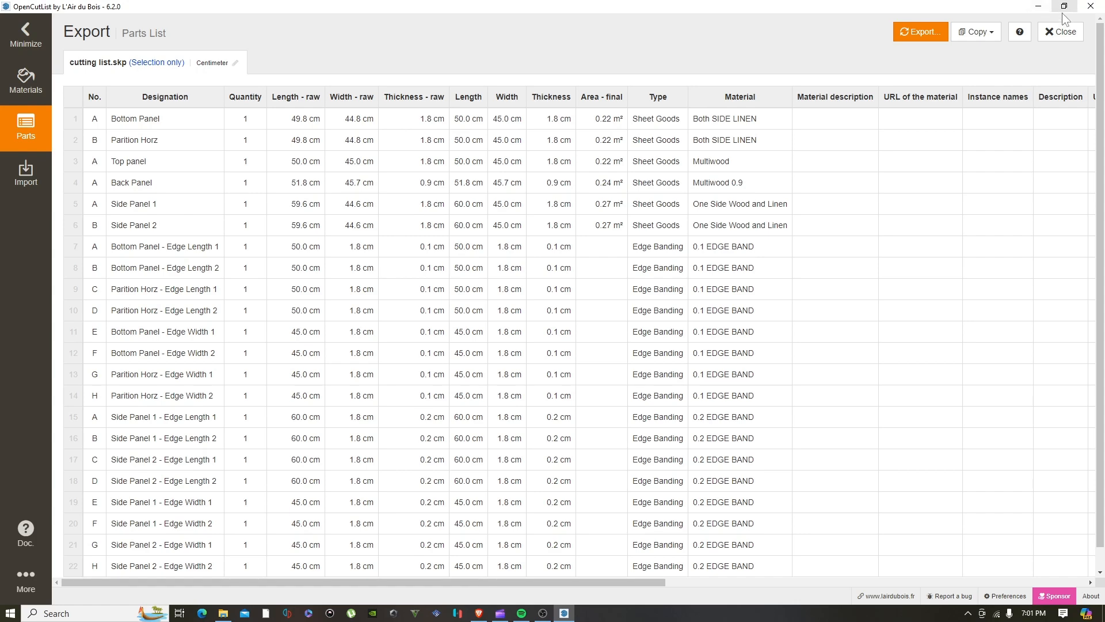
pyautogui.click(1058, 31)
# Generate a labelled exploded drawing of the parts in their material colors, view it, and return to the model
pyautogui.click(888, 32)
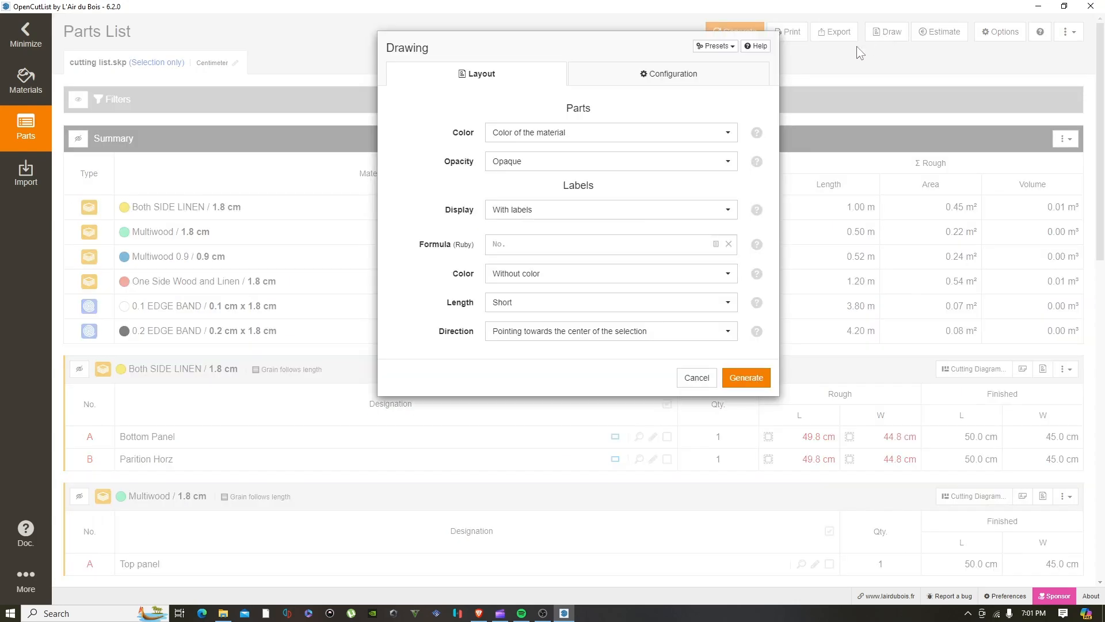
pyautogui.click(647, 134)
pyautogui.click(647, 135)
pyautogui.click(746, 378)
pyautogui.moveTo(478, 350)
pyautogui.mouseDown()
pyautogui.moveTo(513, 367)
pyautogui.moveTo(535, 337)
pyautogui.moveTo(496, 337)
pyautogui.mouseUp()
pyautogui.moveTo(720, 322)
pyautogui.mouseDown()
pyautogui.moveTo(559, 354)
pyautogui.moveTo(696, 328)
pyautogui.moveTo(731, 348)
pyautogui.moveTo(724, 340)
pyautogui.mouseUp()
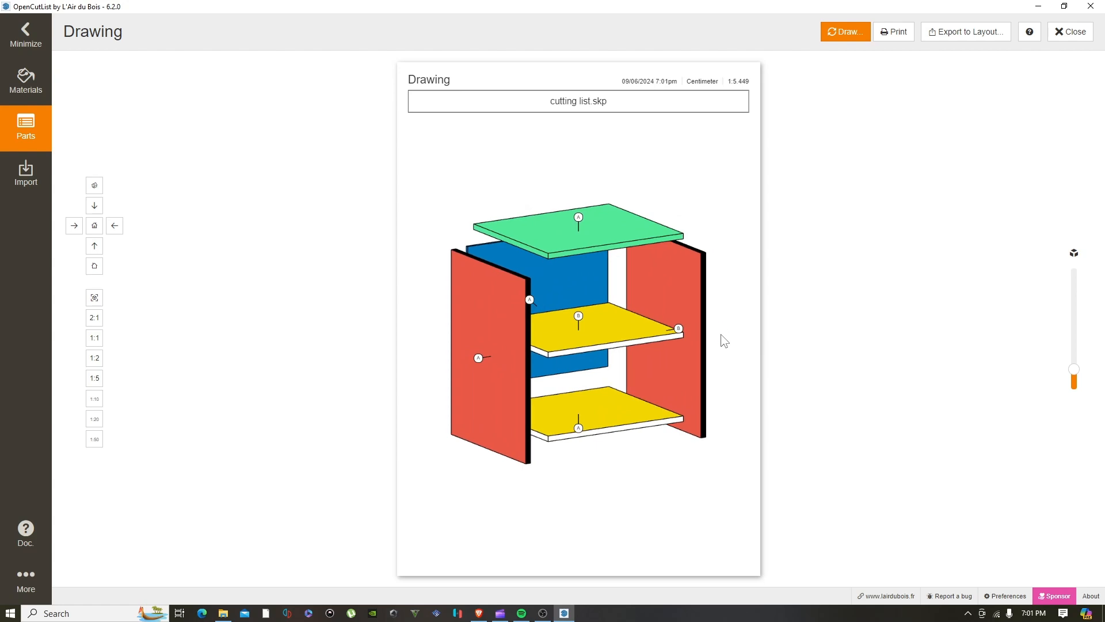
pyautogui.click(1071, 31)
pyautogui.click(23, 31)
# Draw a vertical 45 by 60 cm rectangle on open ground beside the cabinet
pyautogui.click(469, 527)
pyautogui.scroll(3, 478, 521)
pyautogui.keyDown('shift'); pyautogui.moveTo(533, 496); pyautogui.dragTo(548, 499, button='middle'); pyautogui.keyUp('shift')
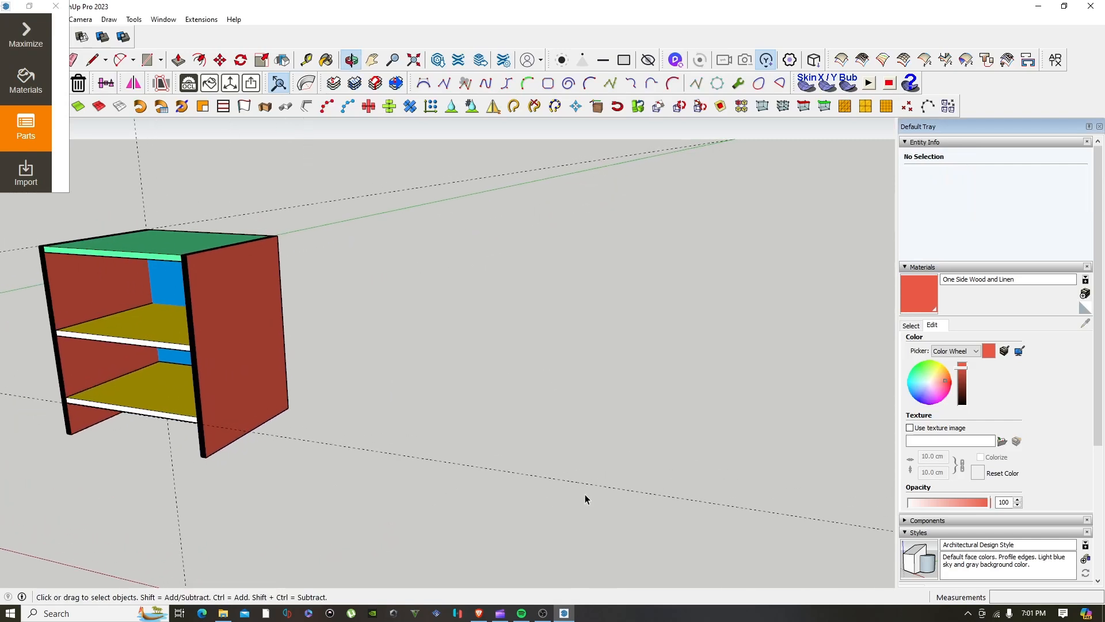
pyautogui.press('r')
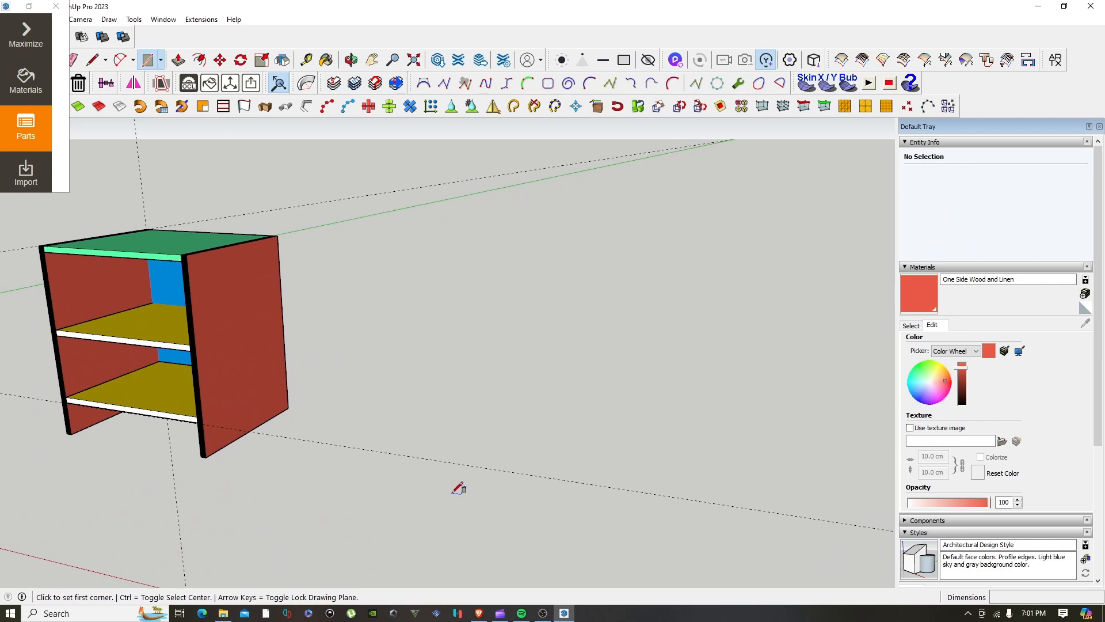
pyautogui.click(452, 492)
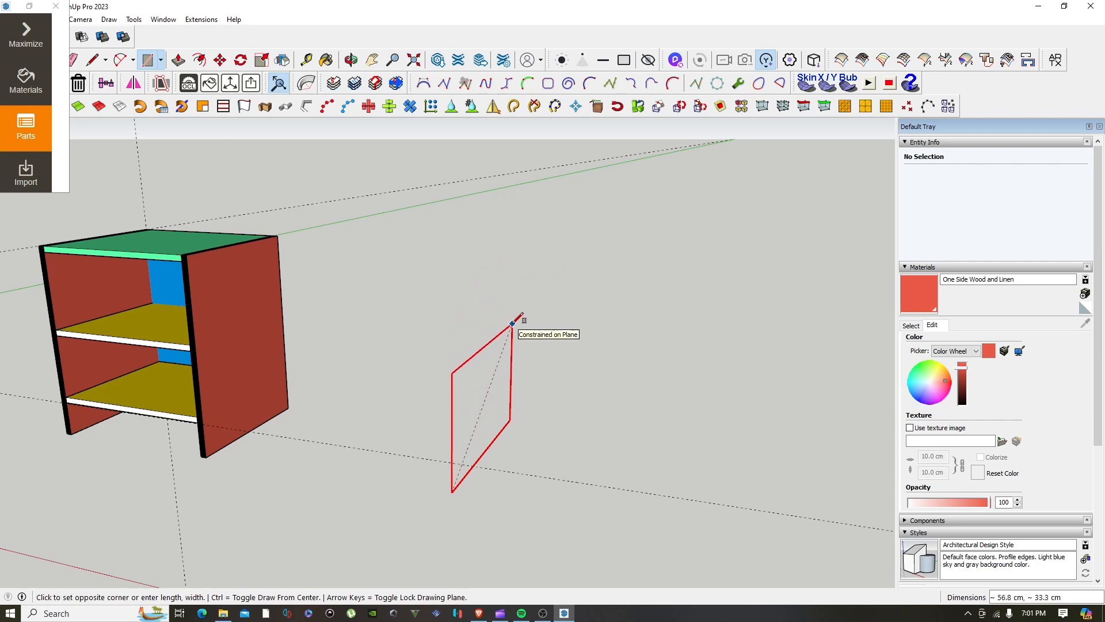
pyautogui.write('45,60')
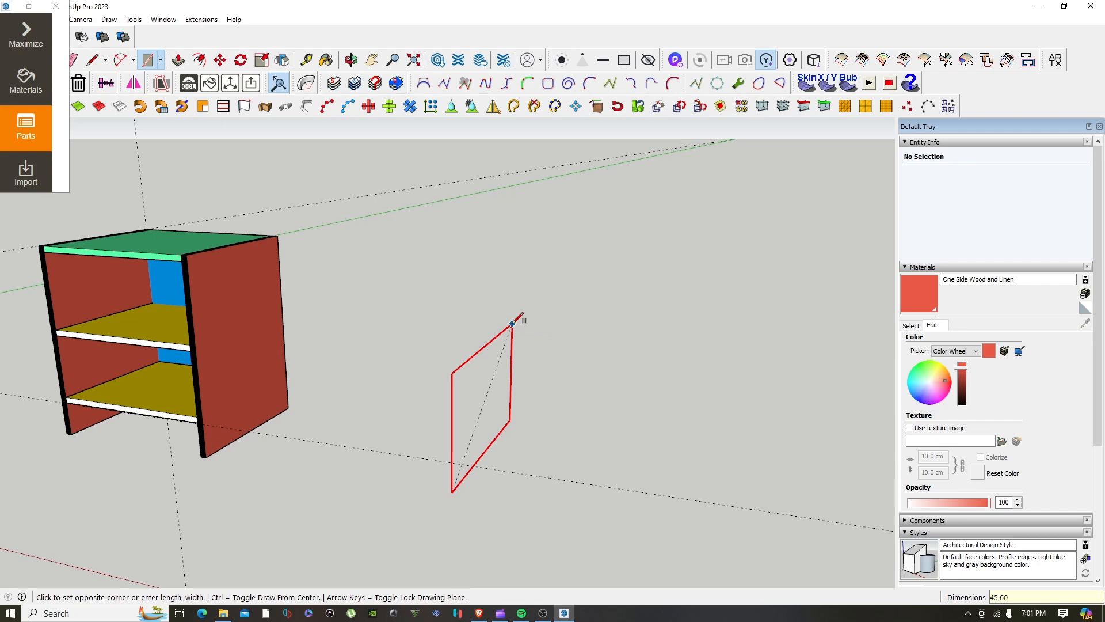
pyautogui.press('Return')
# Push/Pull the new rectangle to a thickness of 1.8 cm to form a panel
pyautogui.press('space')
pyautogui.press('p')
pyautogui.click(490, 354)
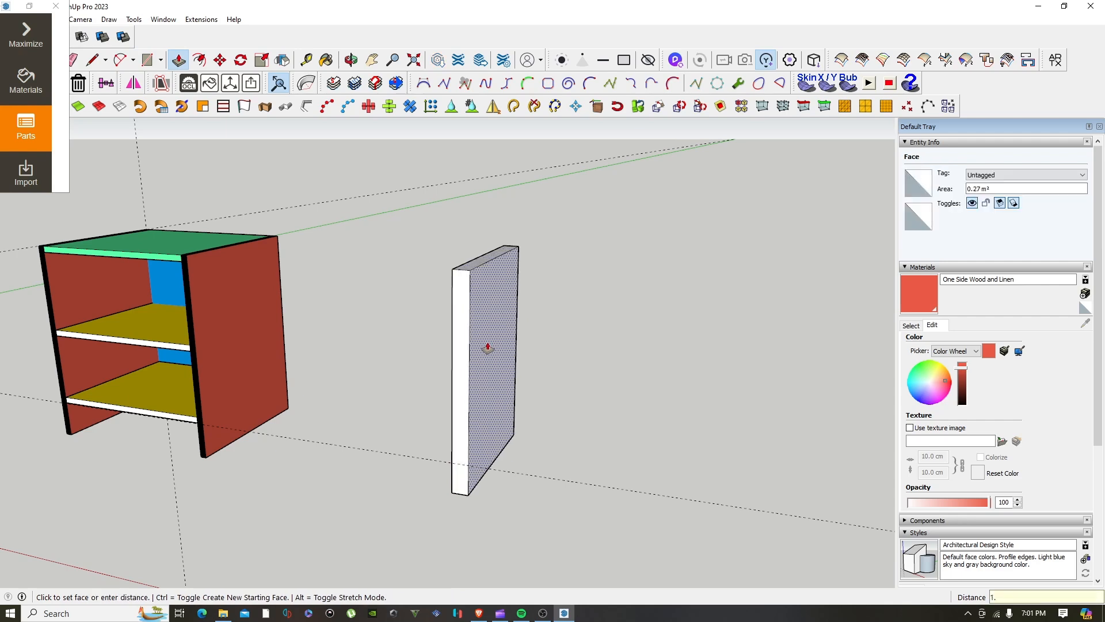
pyautogui.press('Return')
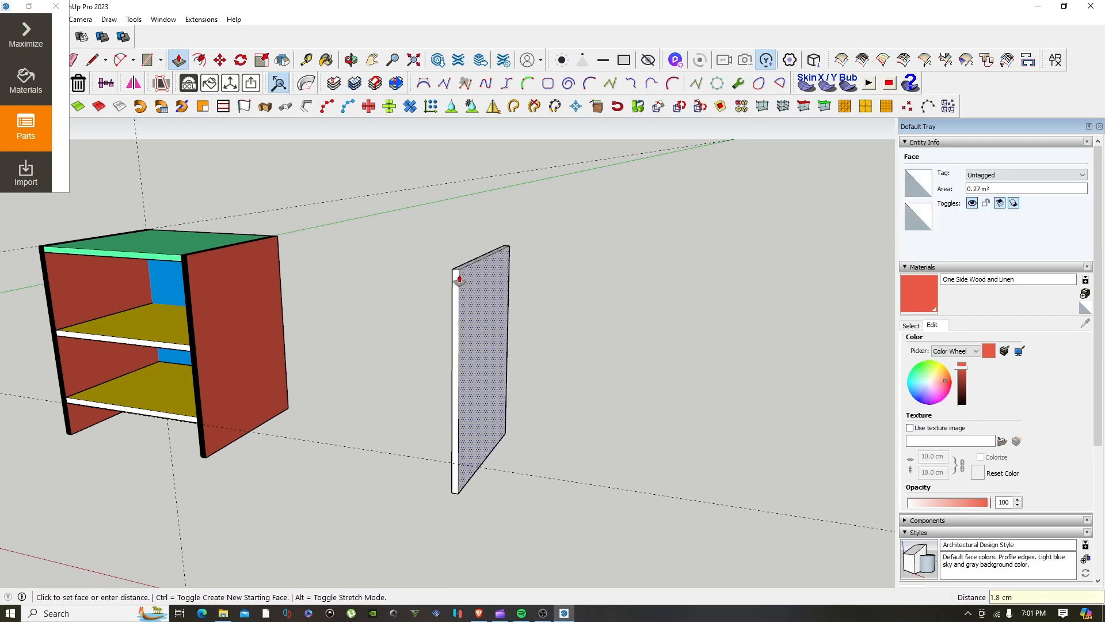
# Examine the new panel's large faces and narrow edges from both sides
pyautogui.scroll(4, 457, 278)
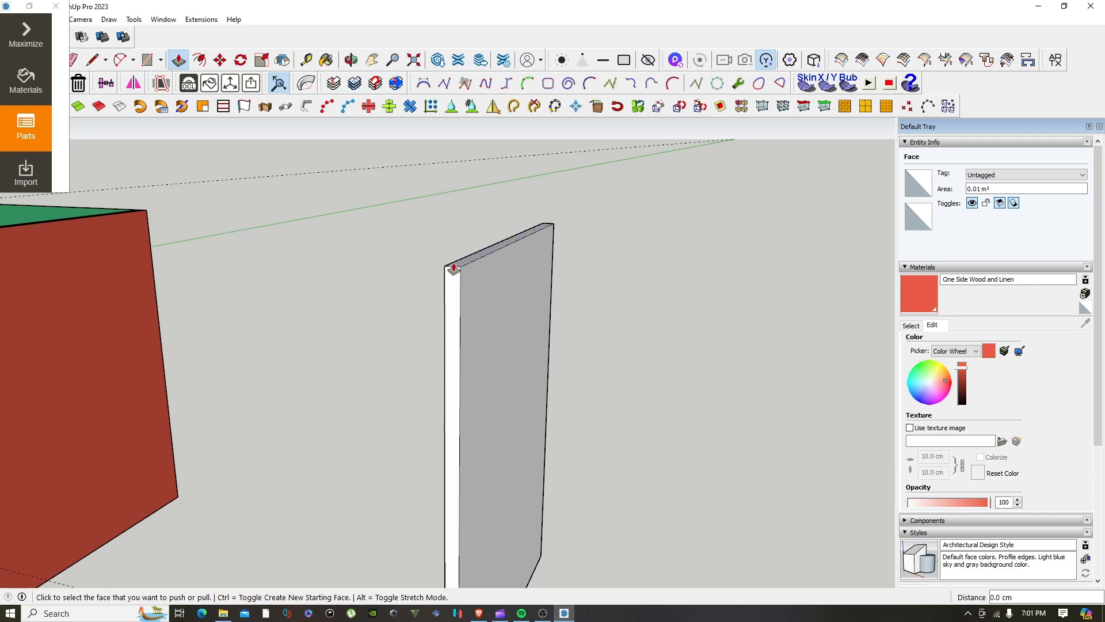
pyautogui.scroll(3, 455, 267)
pyautogui.scroll(-5, 455, 268)
pyautogui.press('space')
pyautogui.click(489, 309)
pyautogui.moveTo(328, 456); pyautogui.dragTo(529, 357, button='middle')
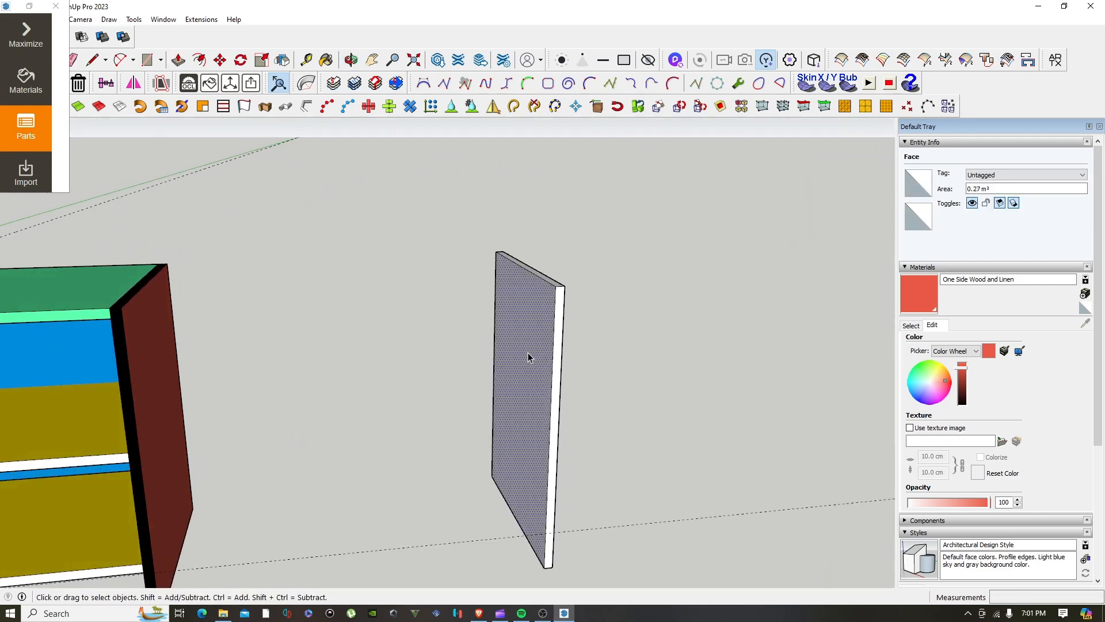
pyautogui.moveTo(630, 406); pyautogui.dragTo(488, 366, button='middle')
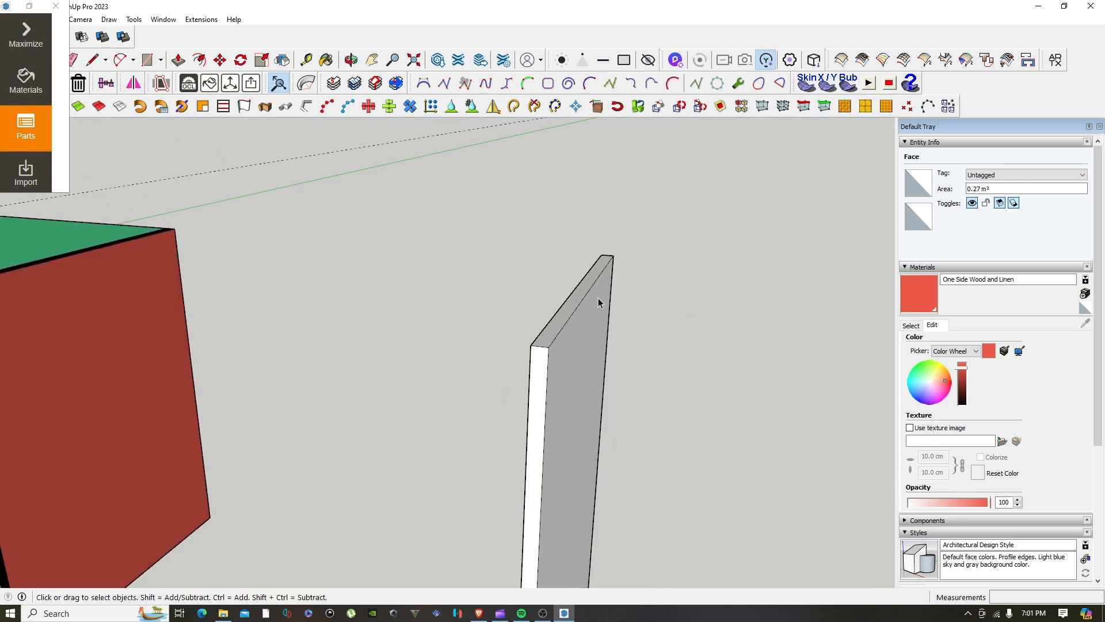
pyautogui.scroll(-3, 581, 353)
pyautogui.scroll(-5, 528, 361)
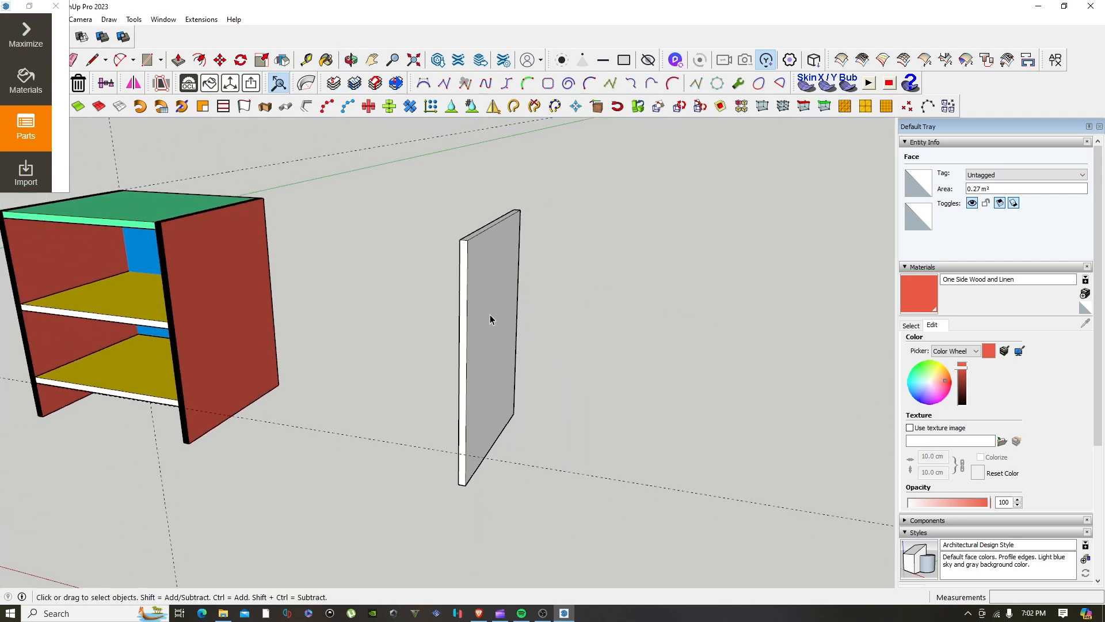
# Make the whole new panel a component named Cabinet Side Panel 1
pyautogui.scroll(3, 484, 295)
pyautogui.tripleClick(484, 295)
pyautogui.rightClick(484, 295)
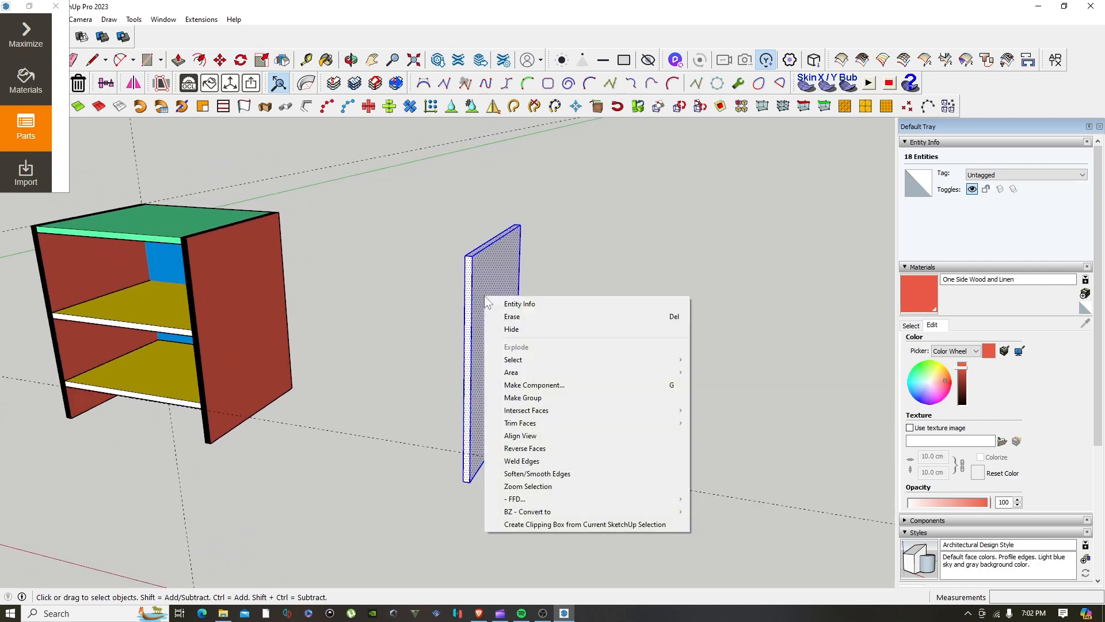
pyautogui.click(535, 386)
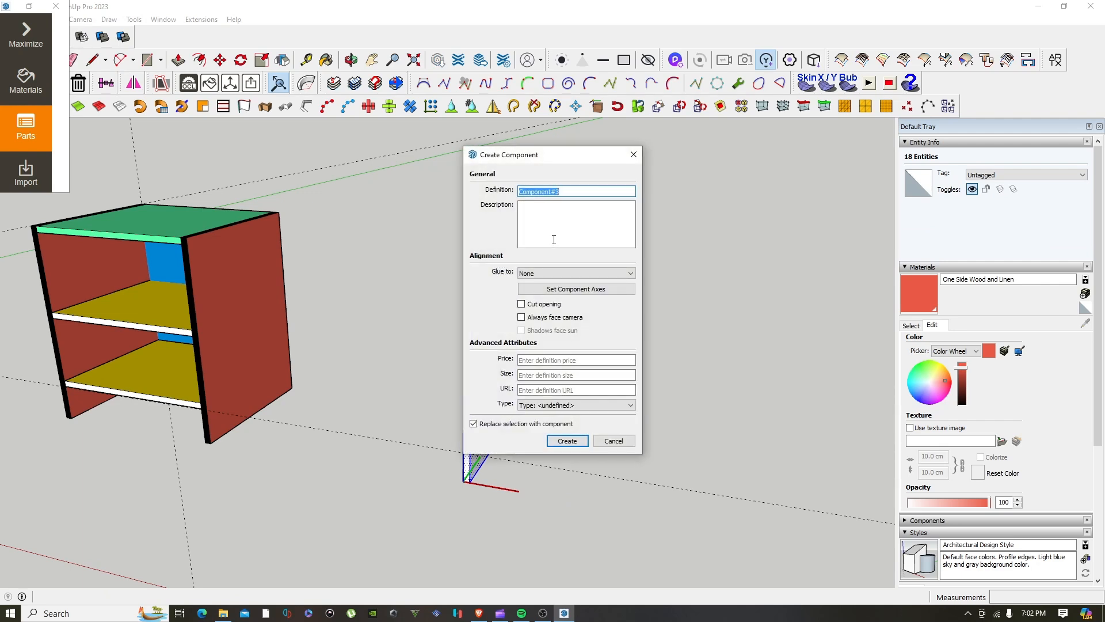
pyautogui.write('Cabinet Side Panel 1')
pyautogui.press('Return')
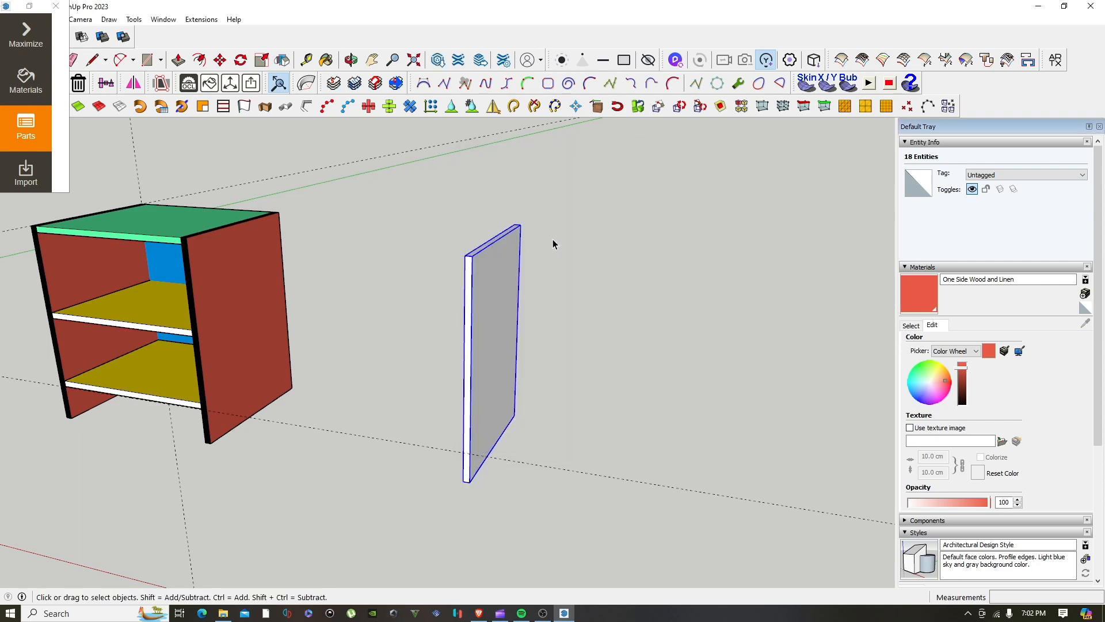
# Copy Cabinet Side Panel 1 50 cm along the red axis, away from the finished cabinet
pyautogui.moveTo(475, 492); pyautogui.dragTo(553, 433, button='middle')
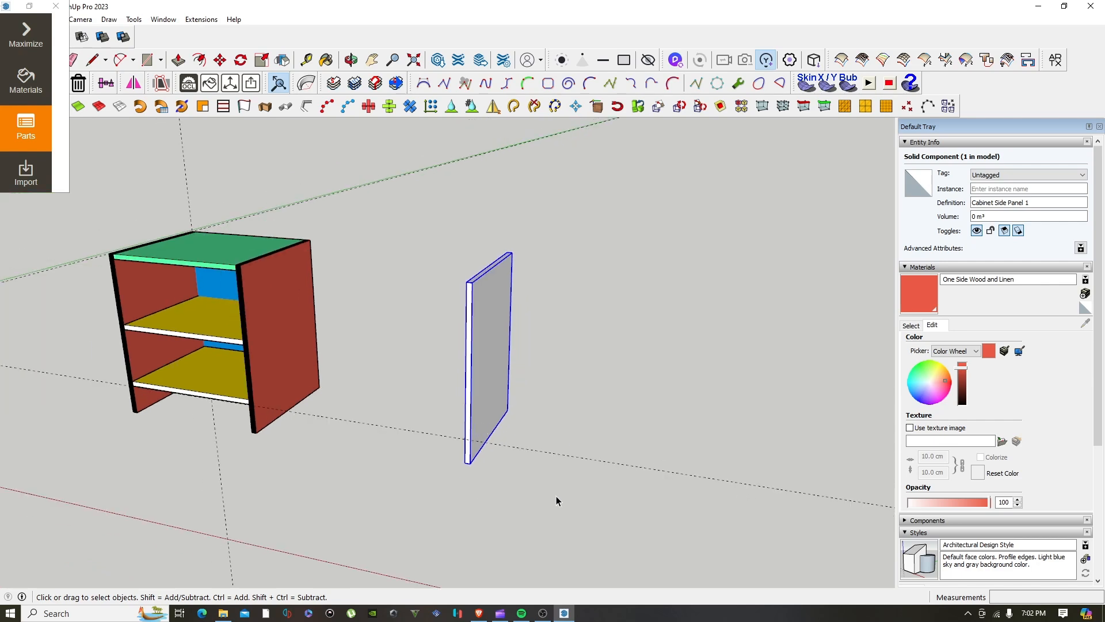
pyautogui.scroll(3, 486, 472)
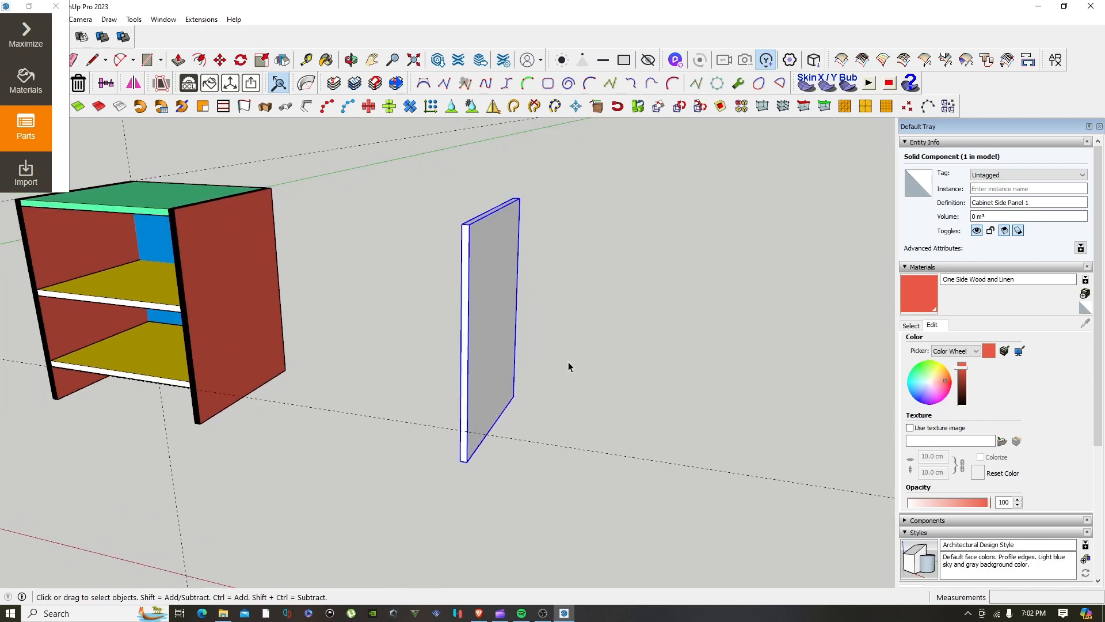
pyautogui.press('m')
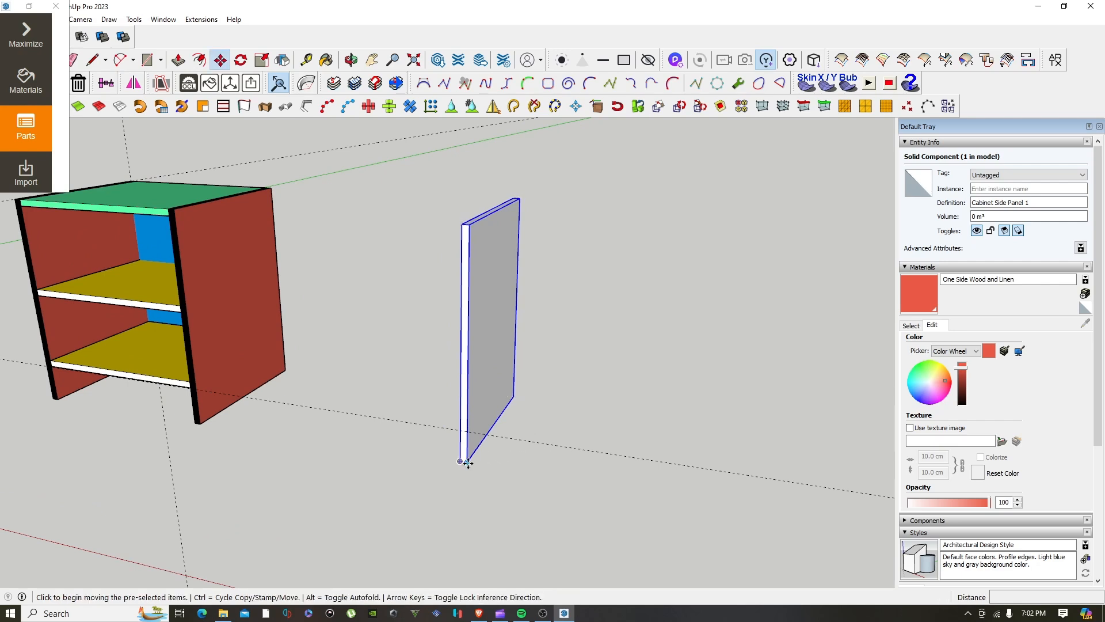
pyautogui.click(466, 461)
pyautogui.press('ctrl')
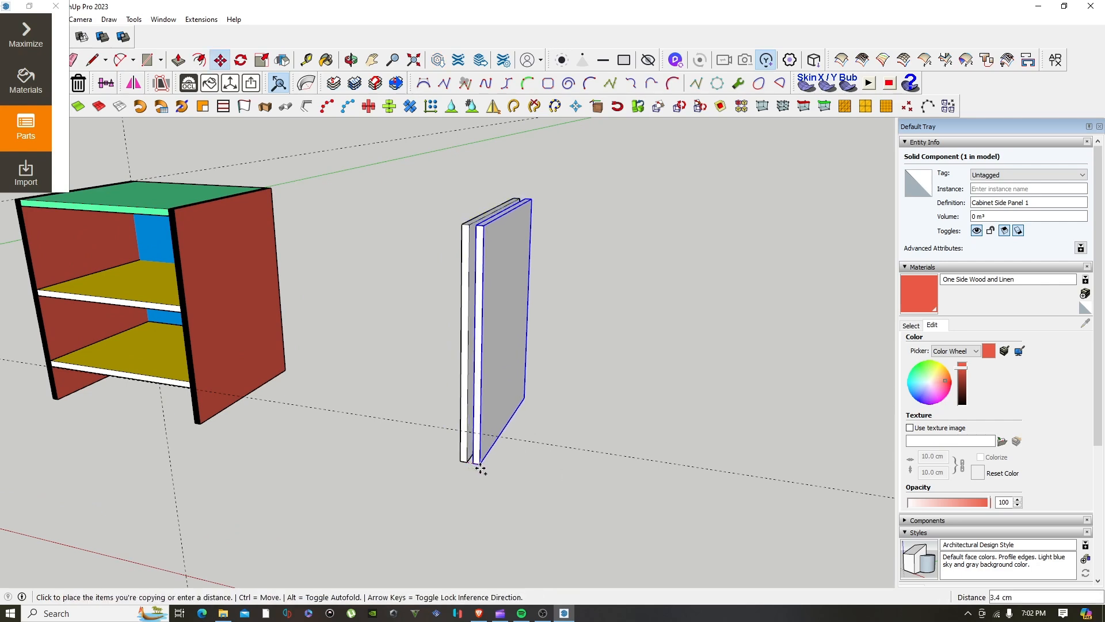
pyautogui.write('5')
pyautogui.press('Return')
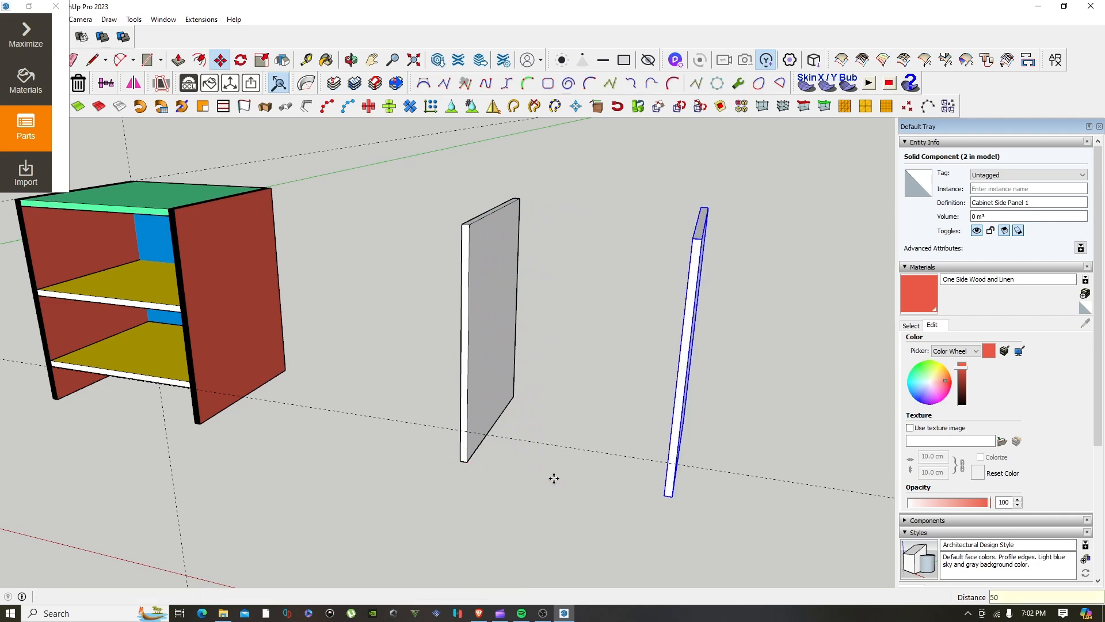
pyautogui.scroll(-1, 579, 466)
pyautogui.press('space')
pyautogui.click(603, 450)
pyautogui.moveTo(601, 449); pyautogui.dragTo(623, 372, button='middle')
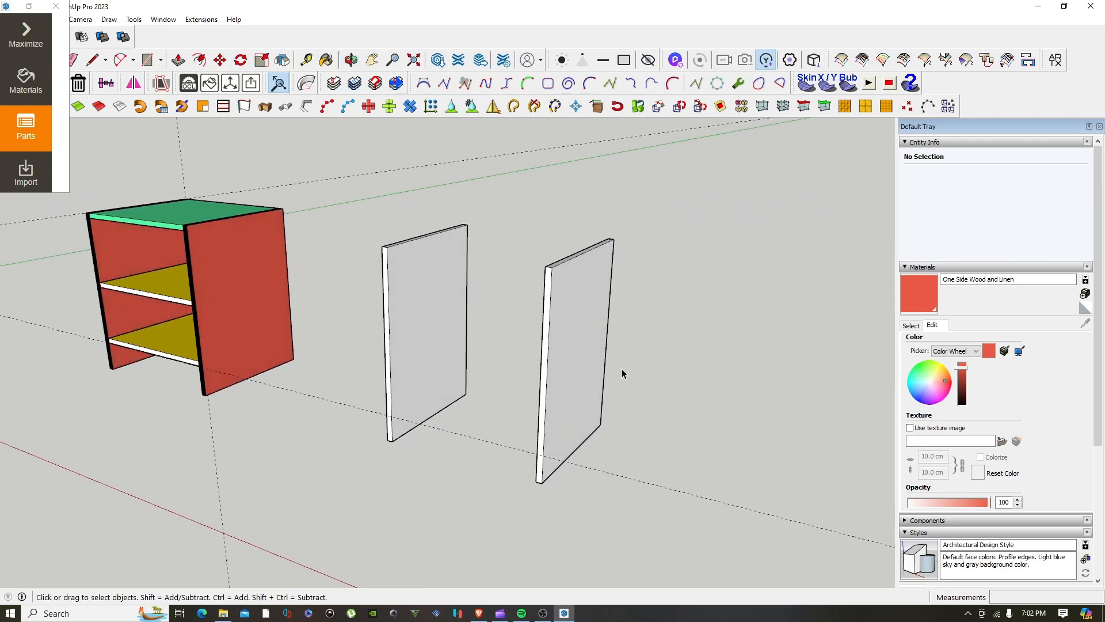
# Explode the copied side panel into loose geometry
pyautogui.click(588, 372)
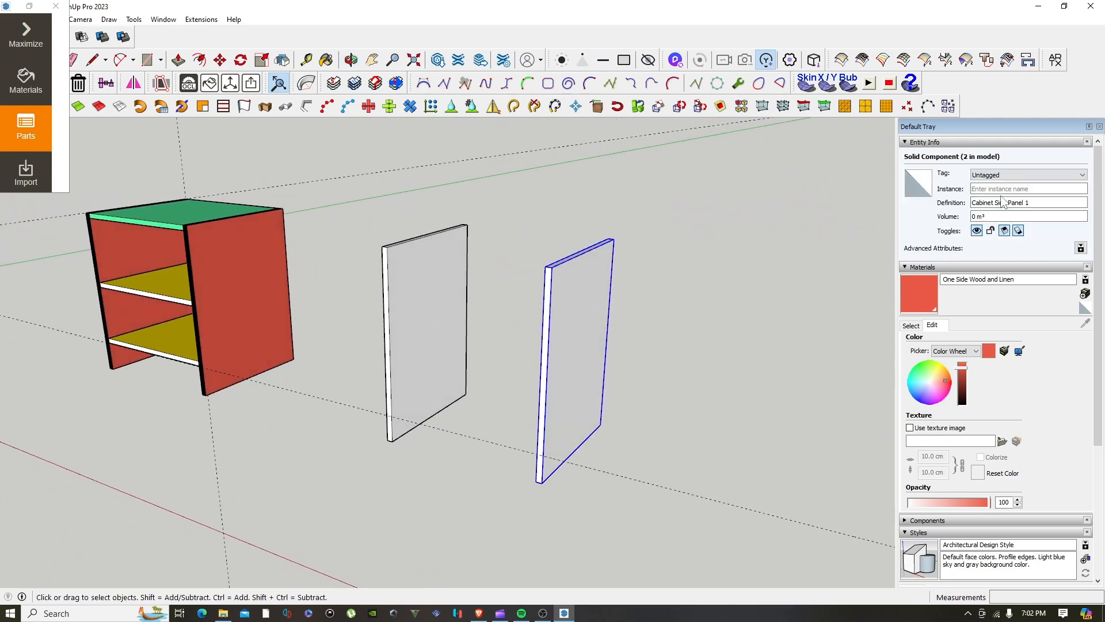
pyautogui.click(446, 303)
pyautogui.click(568, 301)
pyautogui.rightClick(588, 353)
pyautogui.click(654, 86)
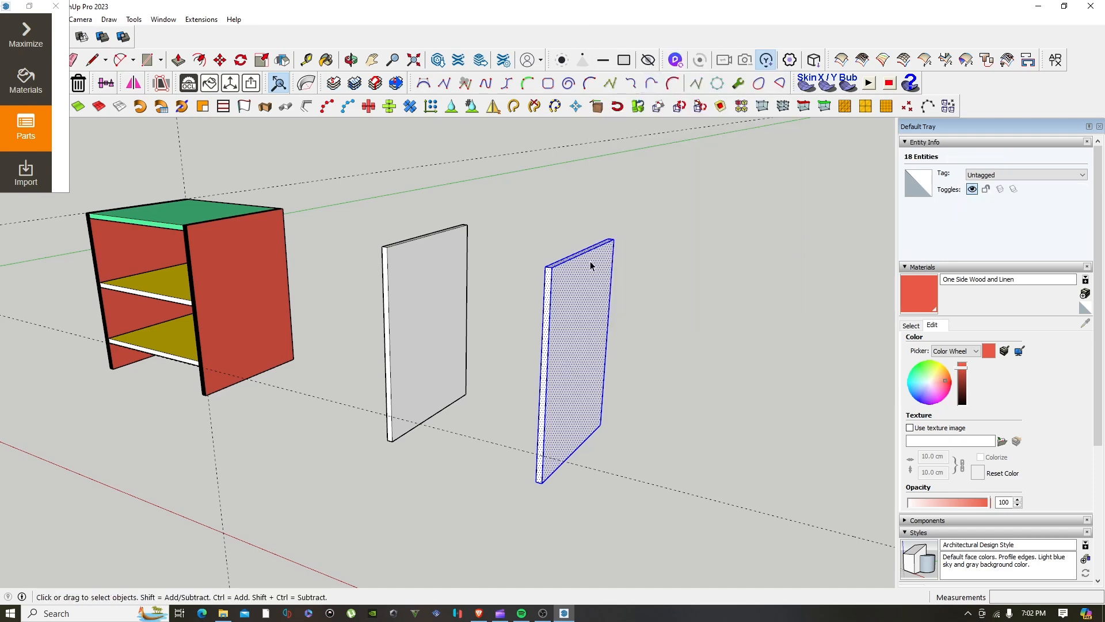
# Turn the exploded panel into a separate component named Cabinet Side Panel 2
pyautogui.rightClick(578, 321)
pyautogui.click(635, 409)
pyautogui.write('Cabinet Side Panel 2')
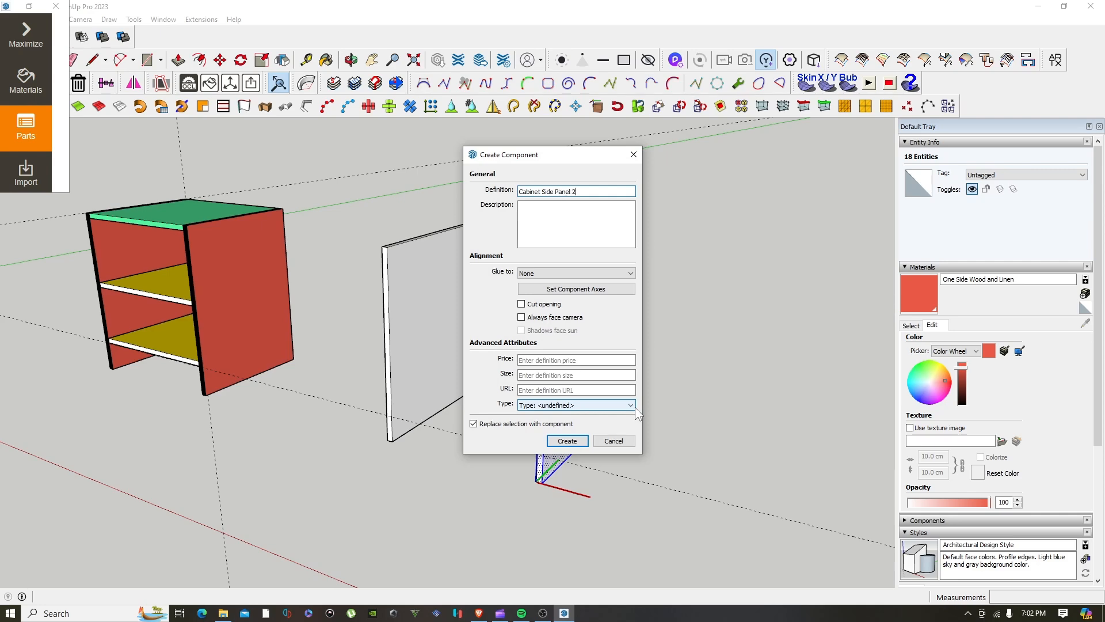
pyautogui.press('Return')
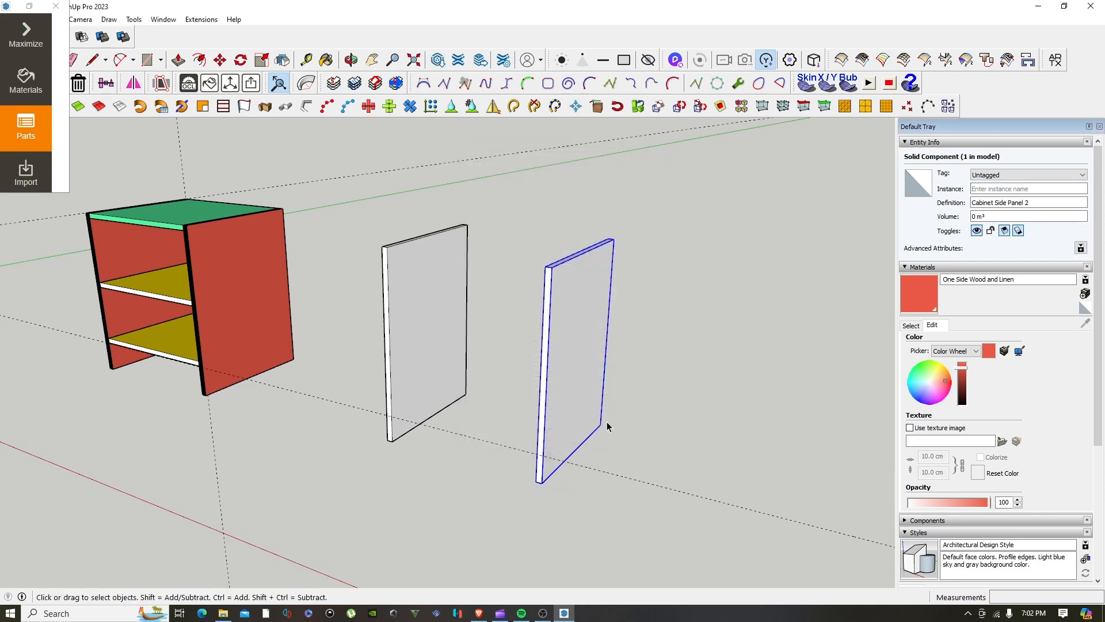
# Draw a 1.8 by 45 cm rectangle along the top of the first side panel's inner face
pyautogui.moveTo(374, 453); pyautogui.dragTo(433, 419, button='middle')
pyautogui.scroll(-3, 433, 419)
pyautogui.scroll(2, 427, 419)
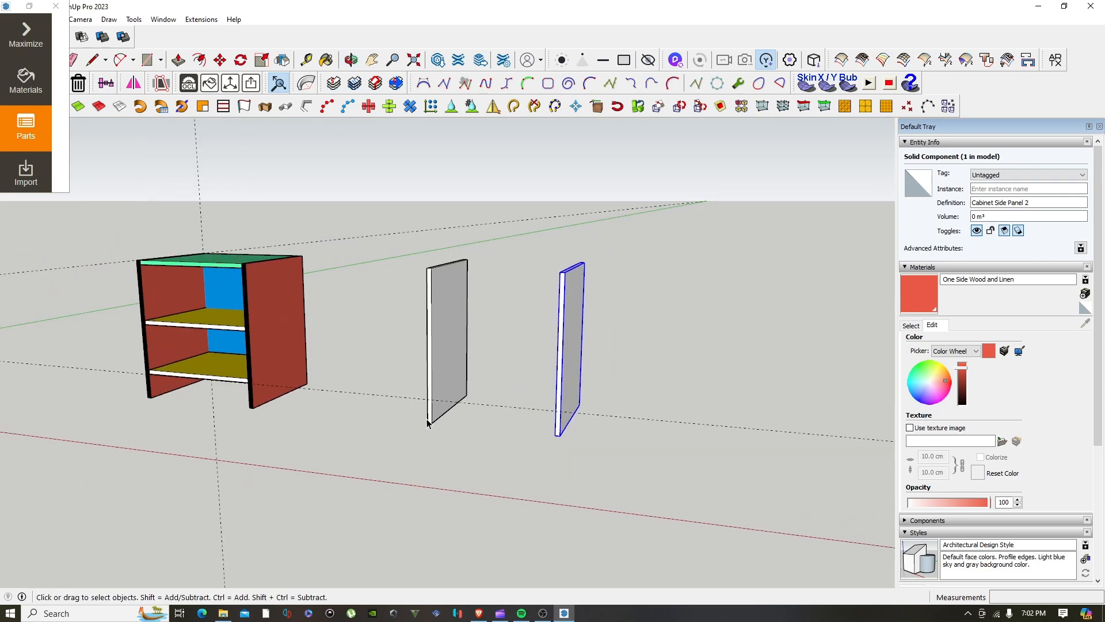
pyautogui.moveTo(572, 316); pyautogui.dragTo(488, 356, button='middle')
pyautogui.press('r')
pyautogui.scroll(2, 486, 299)
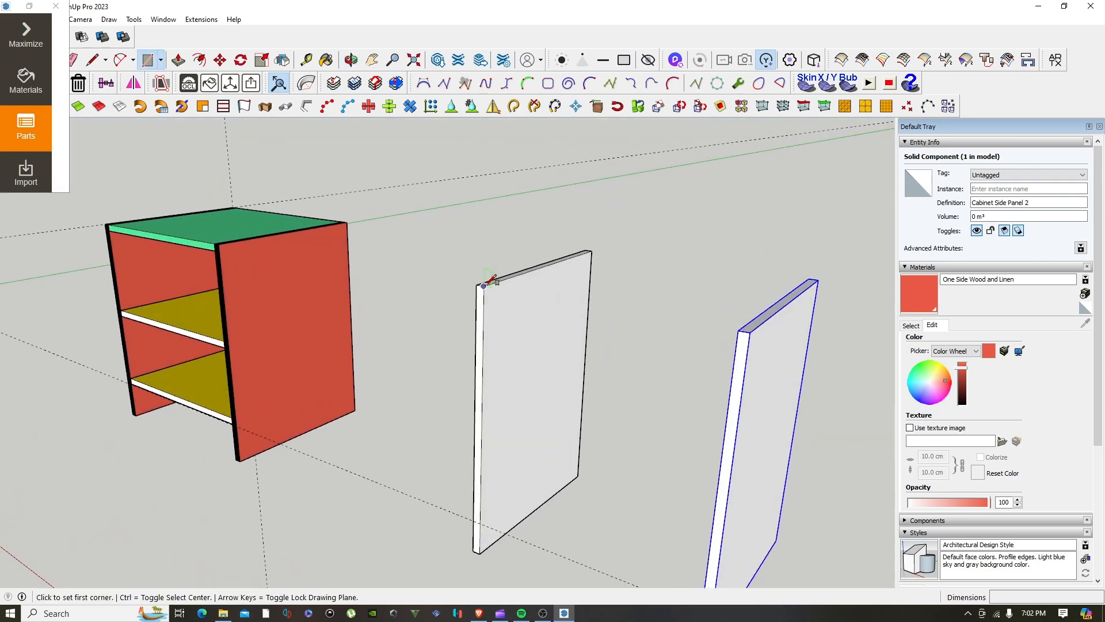
pyautogui.click(484, 285)
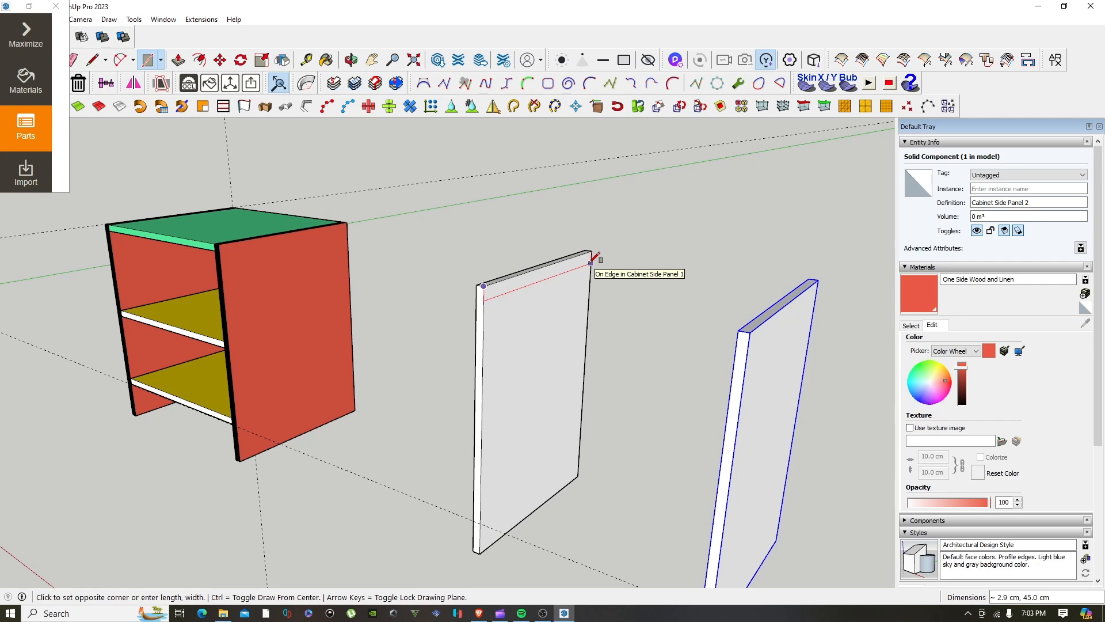
pyautogui.write('1.8')
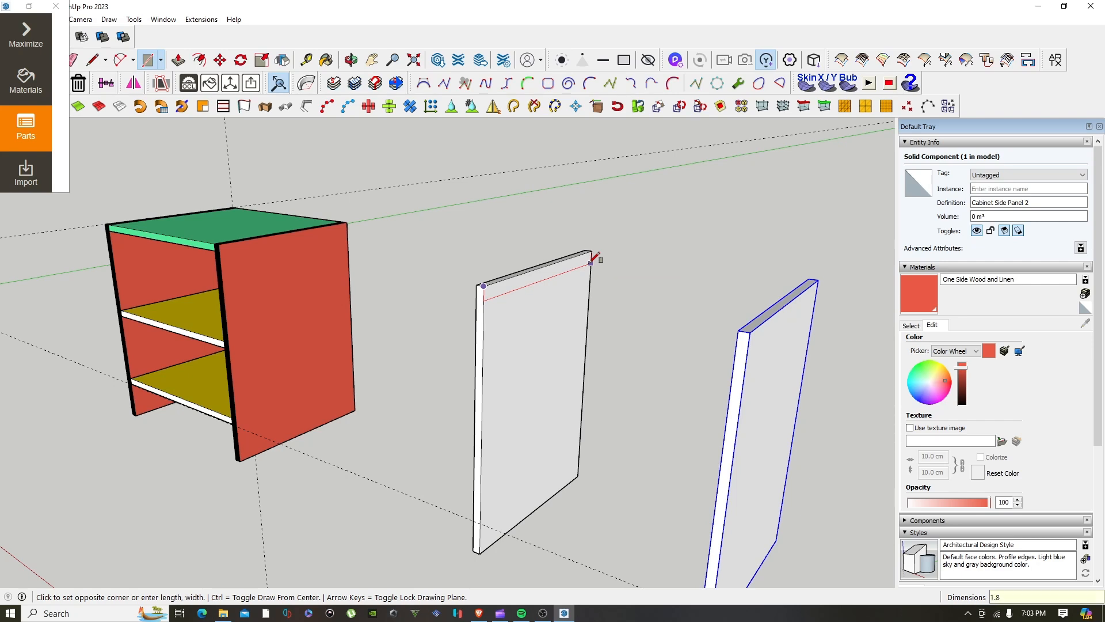
pyautogui.write(',45')
pyautogui.press('Return')
pyautogui.press('space')
# Push/Pull the top strip across to the second side panel to form the cabinet top
pyautogui.scroll(2, 572, 271)
pyautogui.press('p')
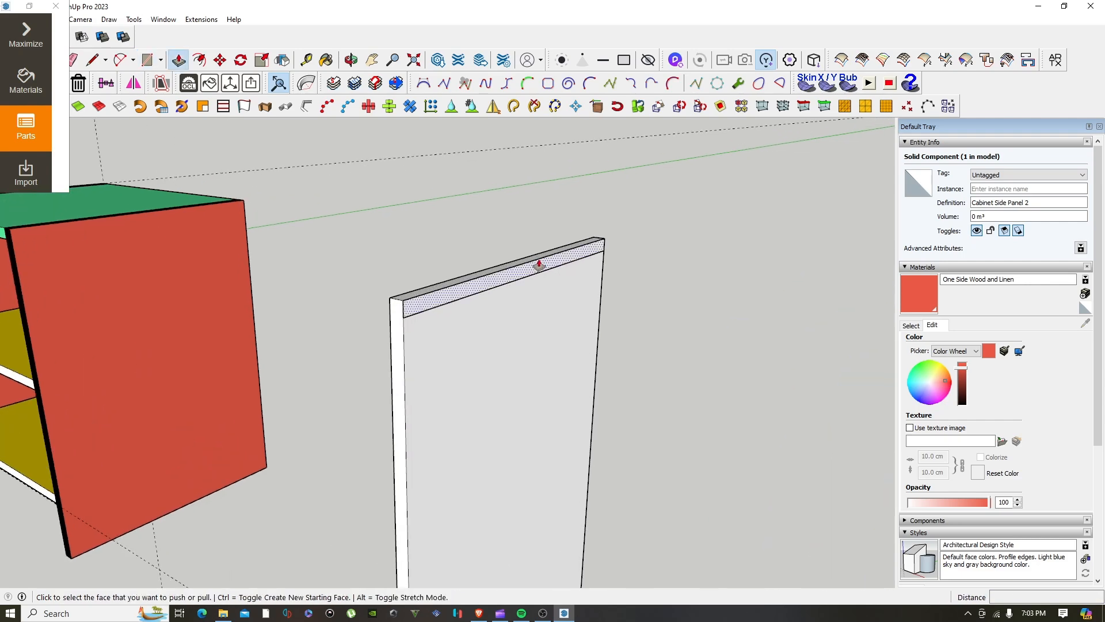
pyautogui.click(535, 260)
pyautogui.scroll(-3, 719, 345)
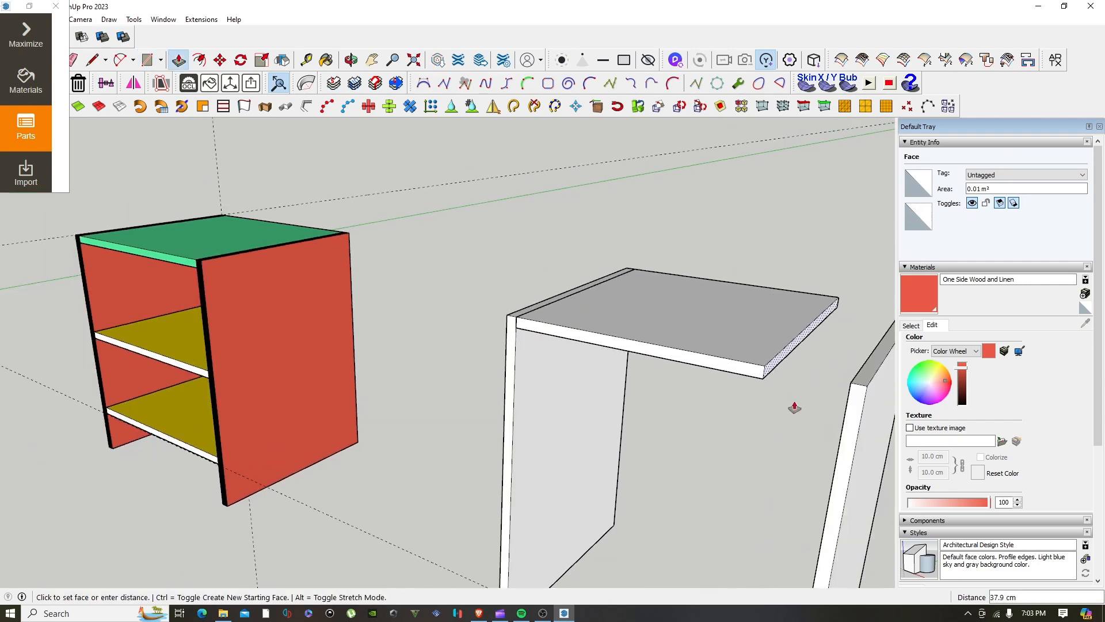
pyautogui.click(846, 415)
pyautogui.press('space')
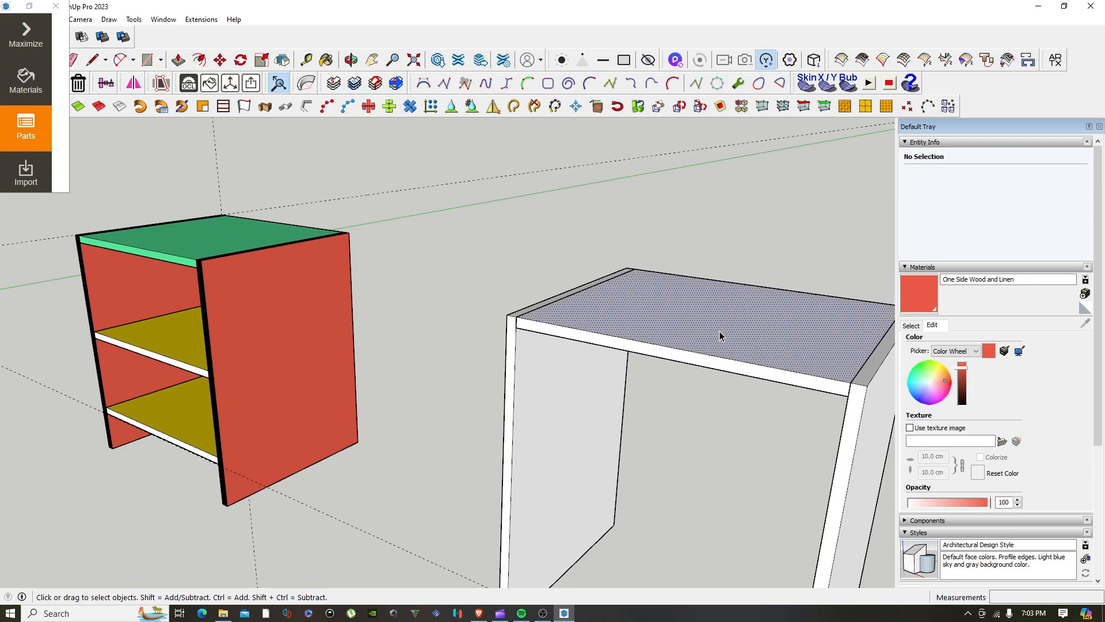
# Make the top board a component named Cabinet Top Panel
pyautogui.tripleClick(720, 330)
pyautogui.rightClick(719, 330)
pyautogui.moveTo(664, 409); pyautogui.dragTo(577, 511, button='middle')
pyautogui.rightClick(611, 476)
pyautogui.click(668, 333)
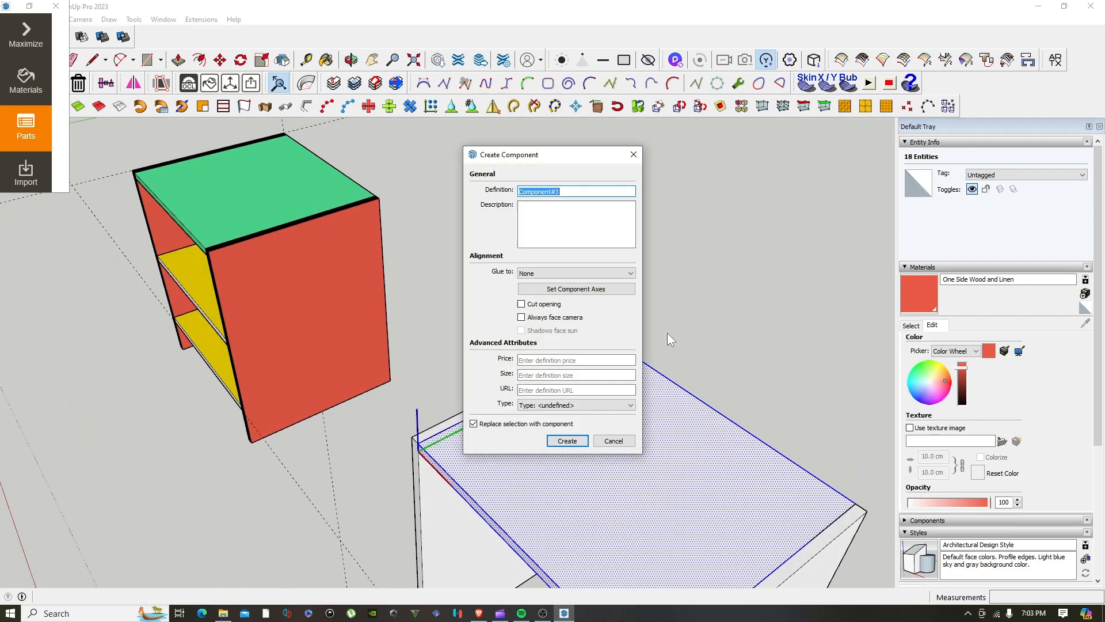
pyautogui.write('Cabinet Top Panel')
pyautogui.press('Return')
pyautogui.scroll(-3, 668, 333)
pyautogui.moveTo(668, 333); pyautogui.dragTo(420, 320, button='middle')
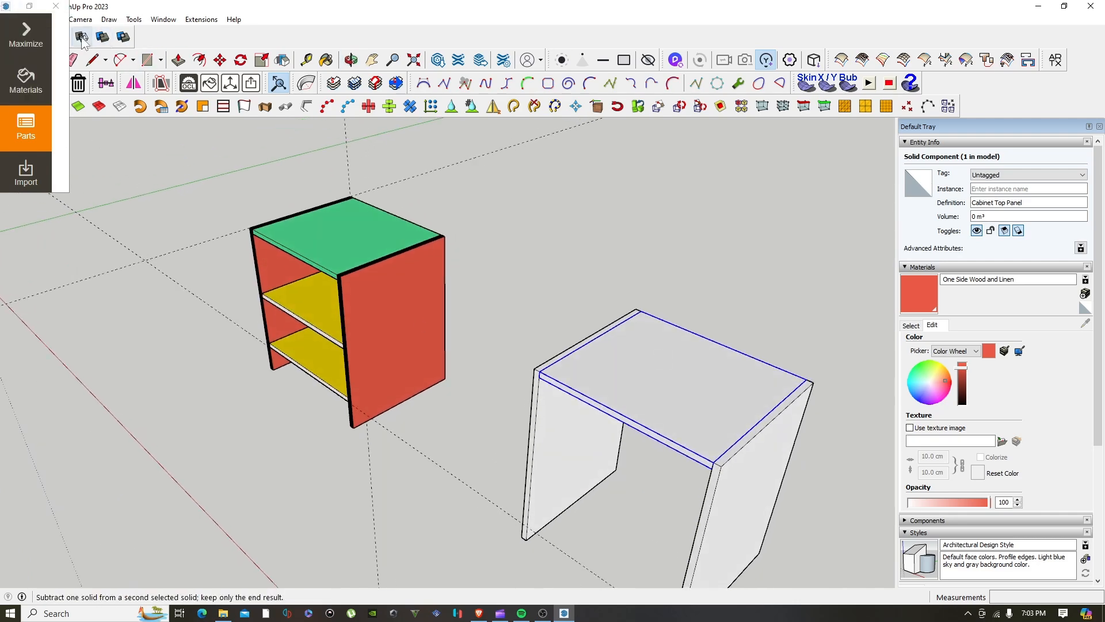
# Try to draw a 1.8 by 45 cm shelf rectangle low on the first side panel's inner face, starting at the existing guide
pyautogui.moveTo(712, 531); pyautogui.dragTo(600, 407, button='middle')
pyautogui.scroll(2, 599, 407)
pyautogui.scroll(3, 212, 359)
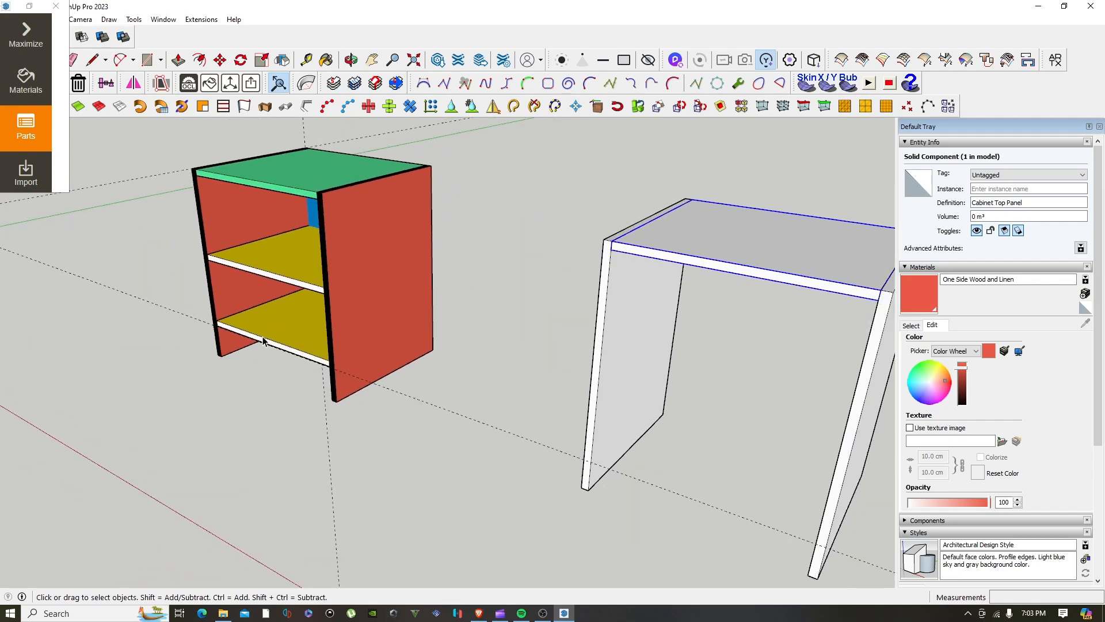
pyautogui.scroll(-2, 881, 509)
pyautogui.keyDown('shift'); pyautogui.moveTo(754, 494); pyautogui.dragTo(597, 416, button='middle'); pyautogui.keyUp('shift')
pyautogui.scroll(2, 595, 494)
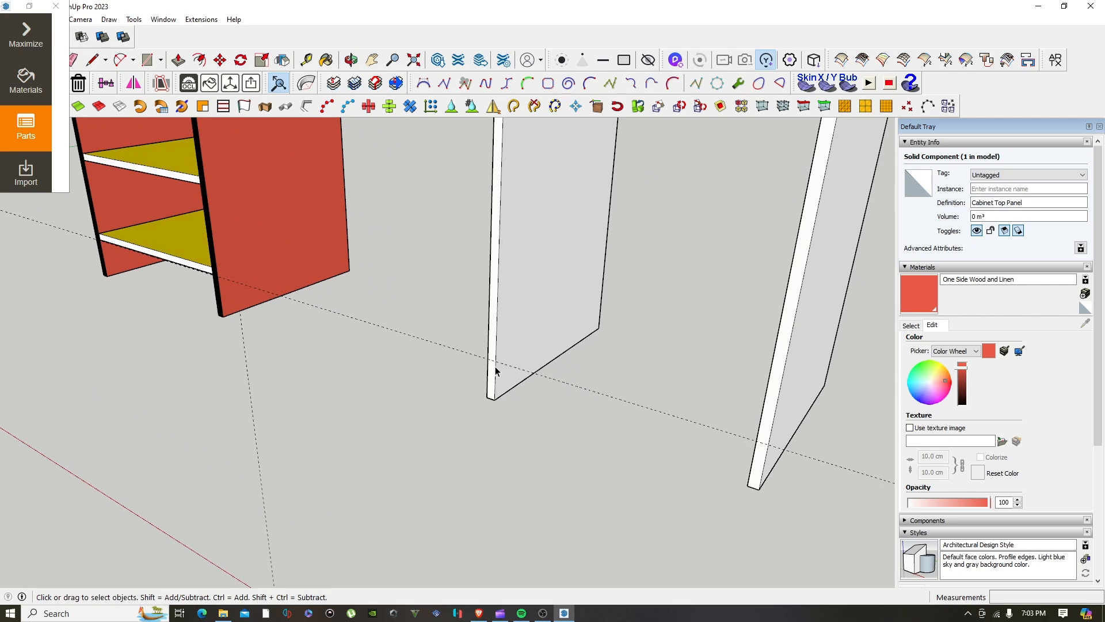
pyautogui.moveTo(561, 382); pyautogui.dragTo(451, 330, button='middle')
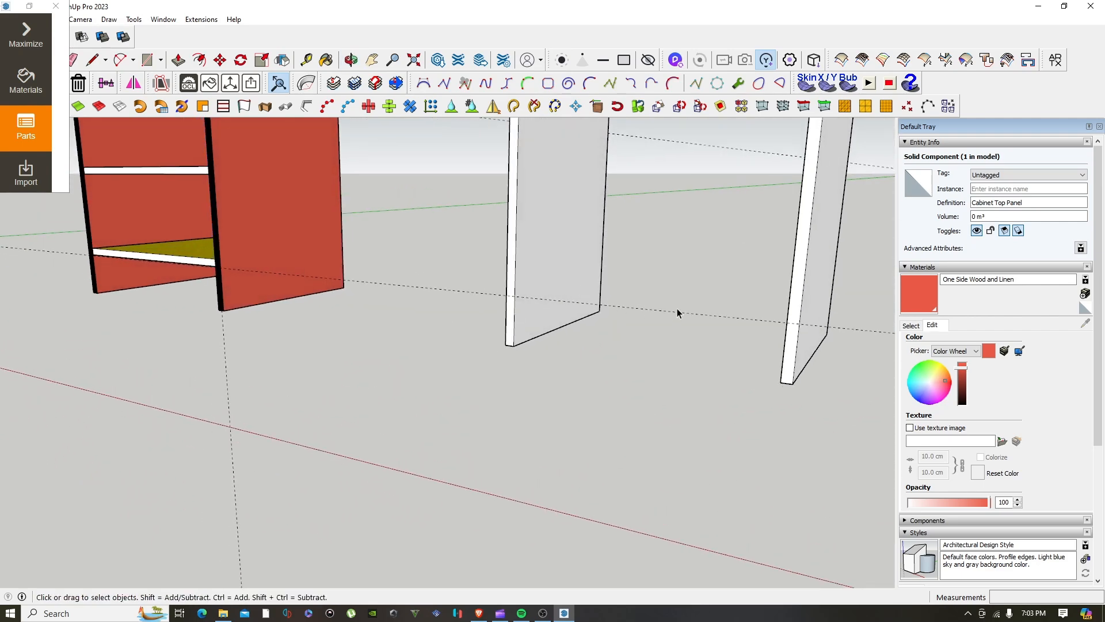
pyautogui.click(671, 313)
pyautogui.moveTo(566, 337); pyautogui.dragTo(504, 368, button='middle')
pyautogui.press('r')
pyautogui.click(471, 330)
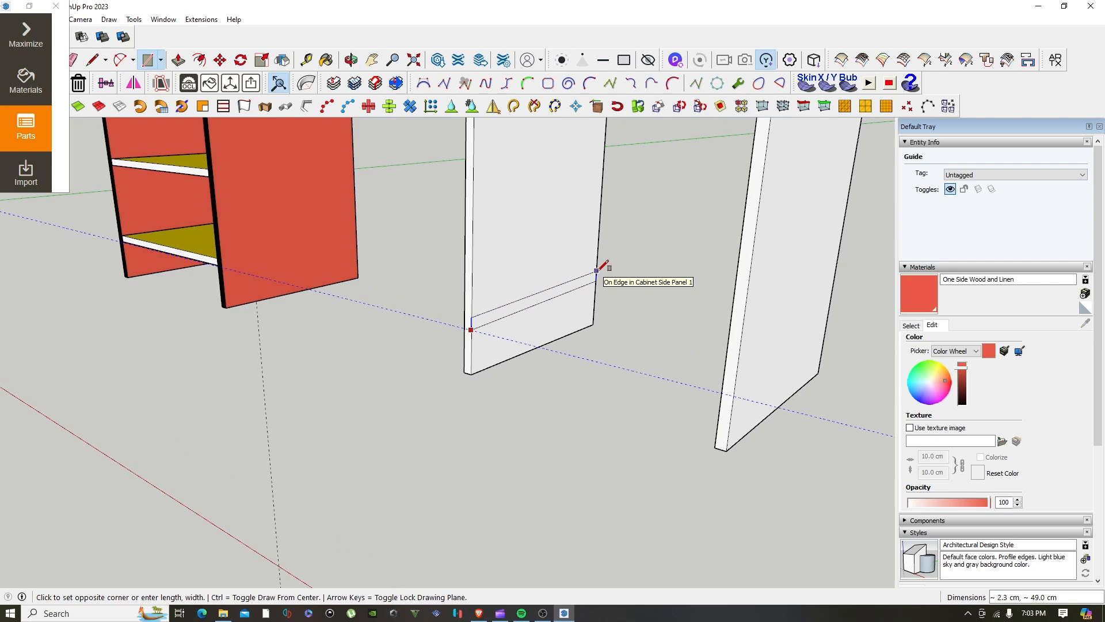
pyautogui.write('1.8,45')
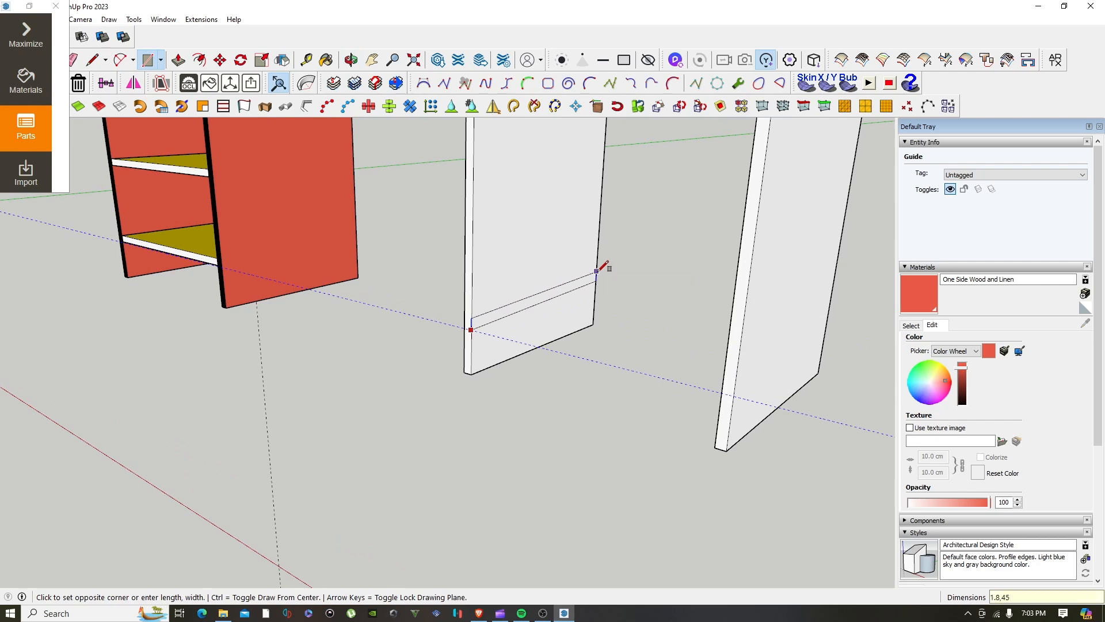
pyautogui.press('Return')
pyautogui.scroll(2, 605, 266)
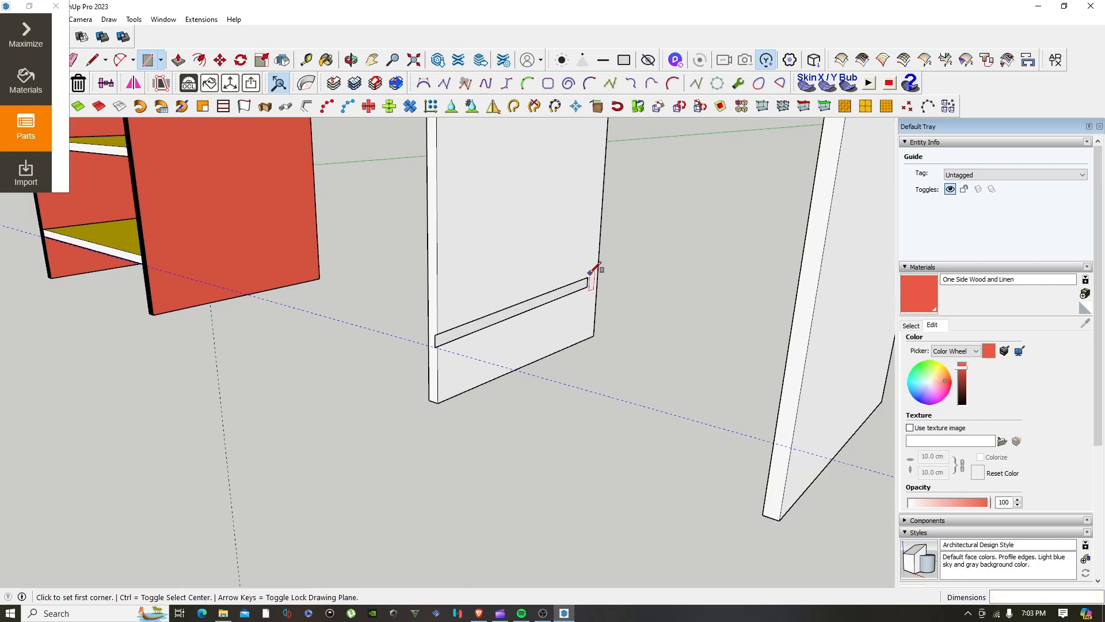
pyautogui.press('space')
# Draw a line between the front inner bottom corners of the two side panels
pyautogui.moveTo(448, 346); pyautogui.dragTo(320, 355, button='middle')
pyautogui.press('t')
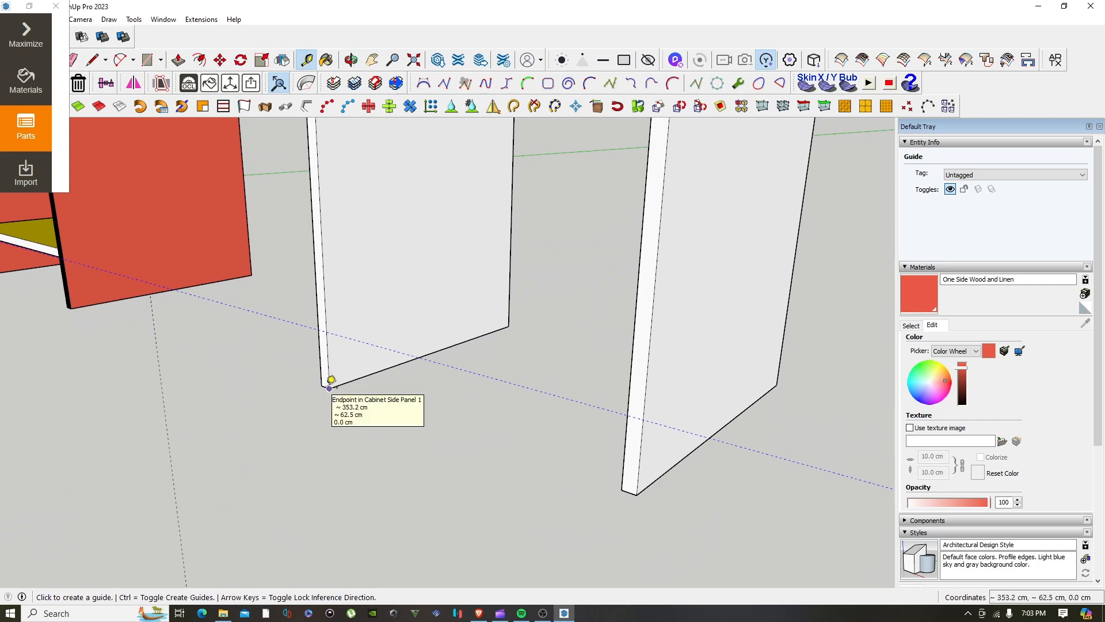
pyautogui.press('l')
pyautogui.click(330, 388)
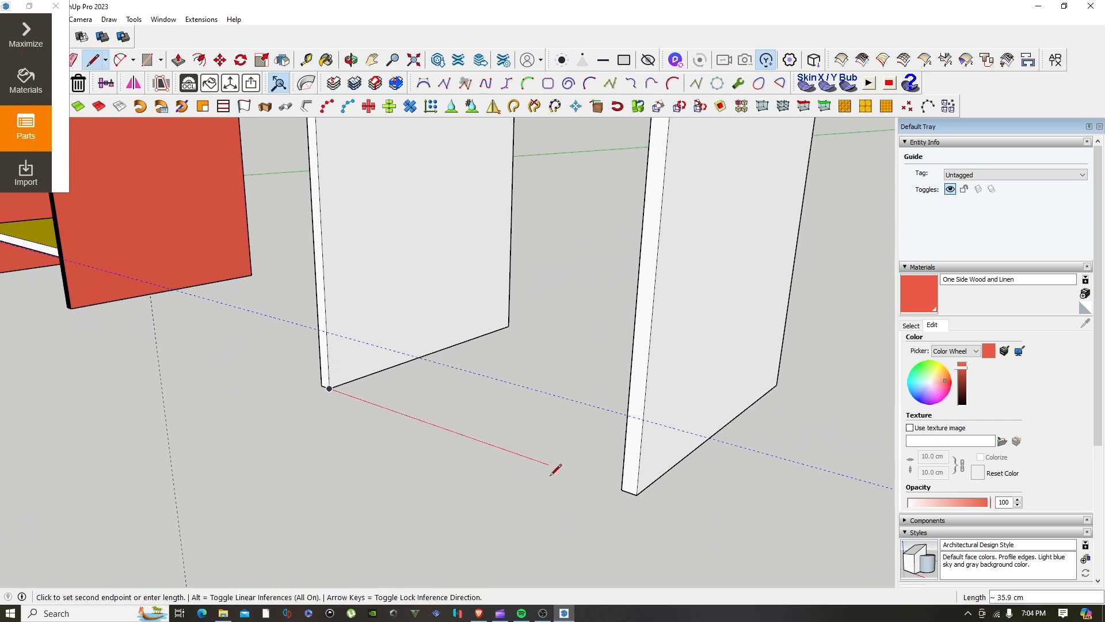
pyautogui.click(622, 490)
pyautogui.press('space')
# Place a guide 10 cm above the line joining the side panels' bottom corners
pyautogui.press('t')
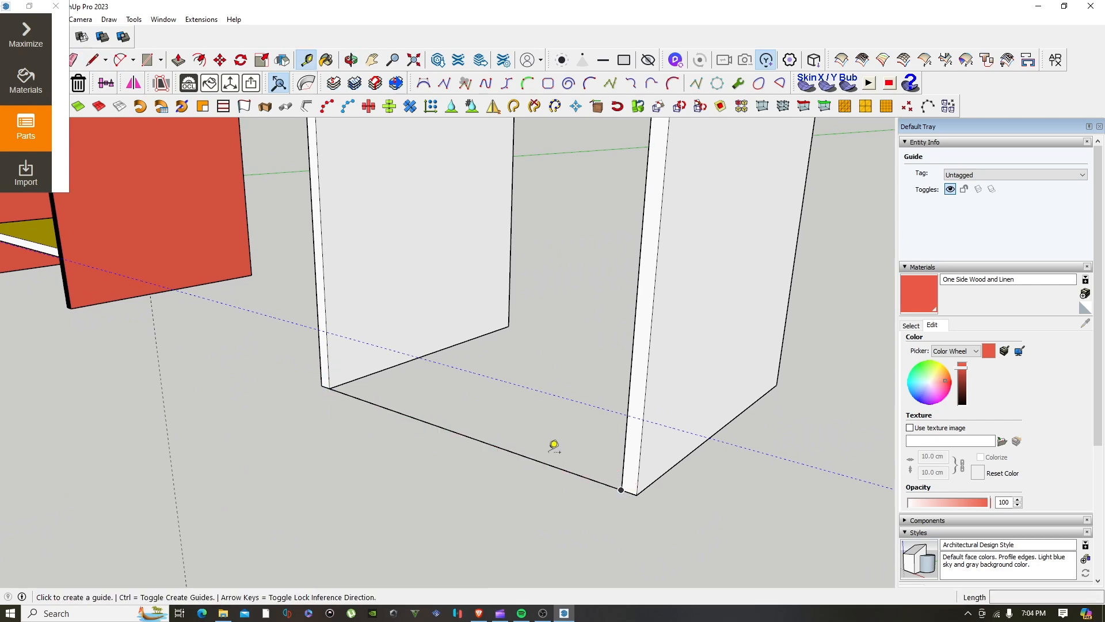
pyautogui.click(528, 457)
pyautogui.write('10.')
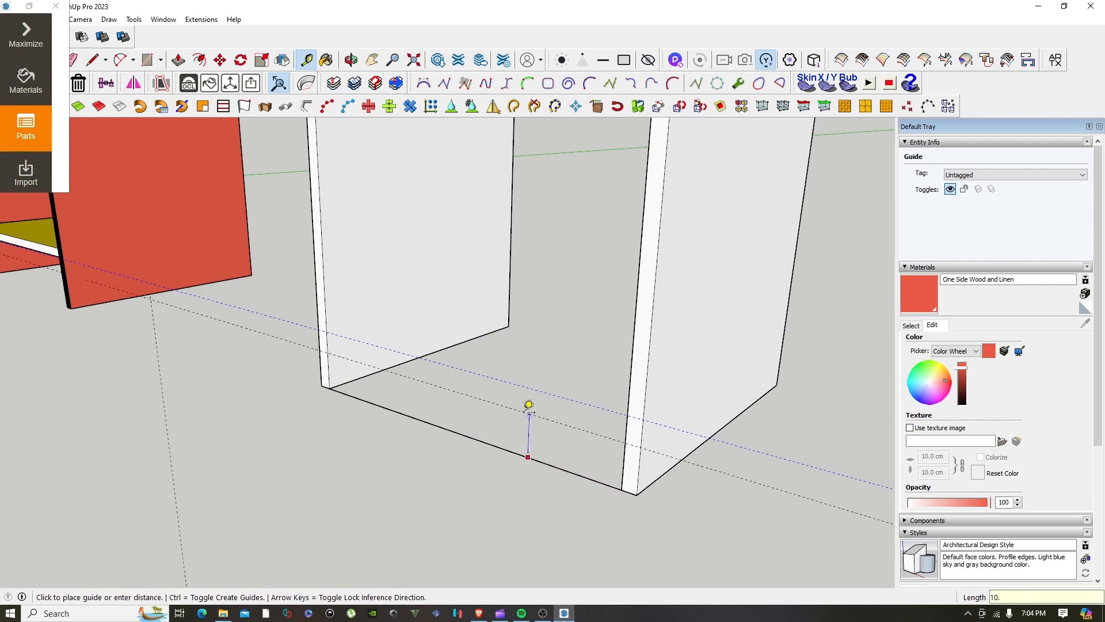
pyautogui.press('Return')
pyautogui.press('space')
# Draw a 1.8 by 45 cm shelf rectangle on the first side panel's inner face, starting at the 10 cm guide
pyautogui.scroll(3, 323, 325)
pyautogui.press('r')
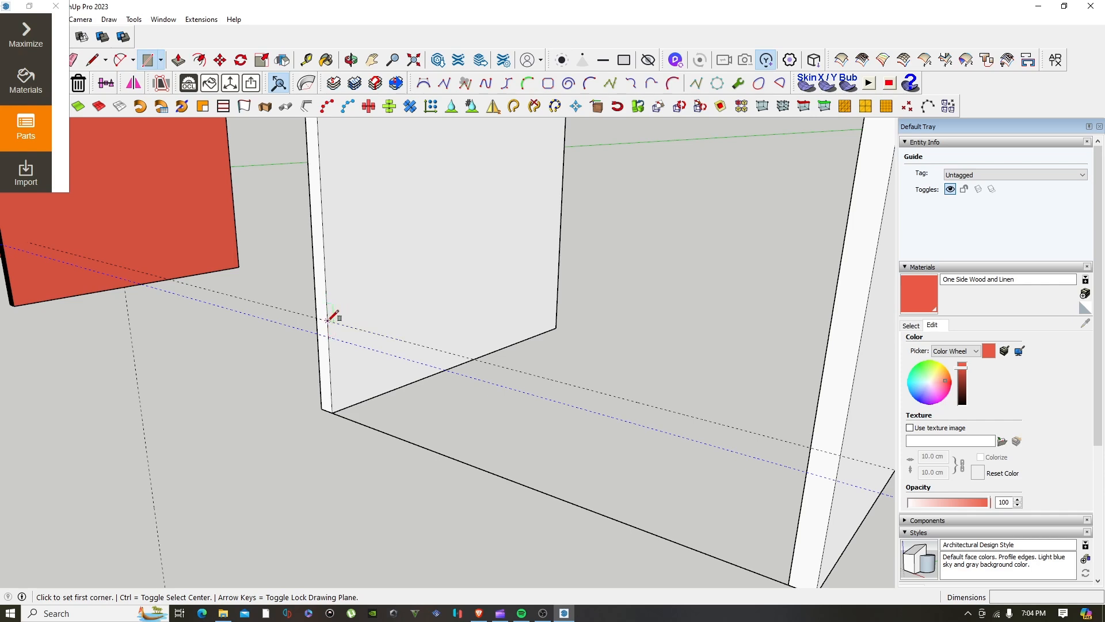
pyautogui.click(328, 320)
pyautogui.write('1')
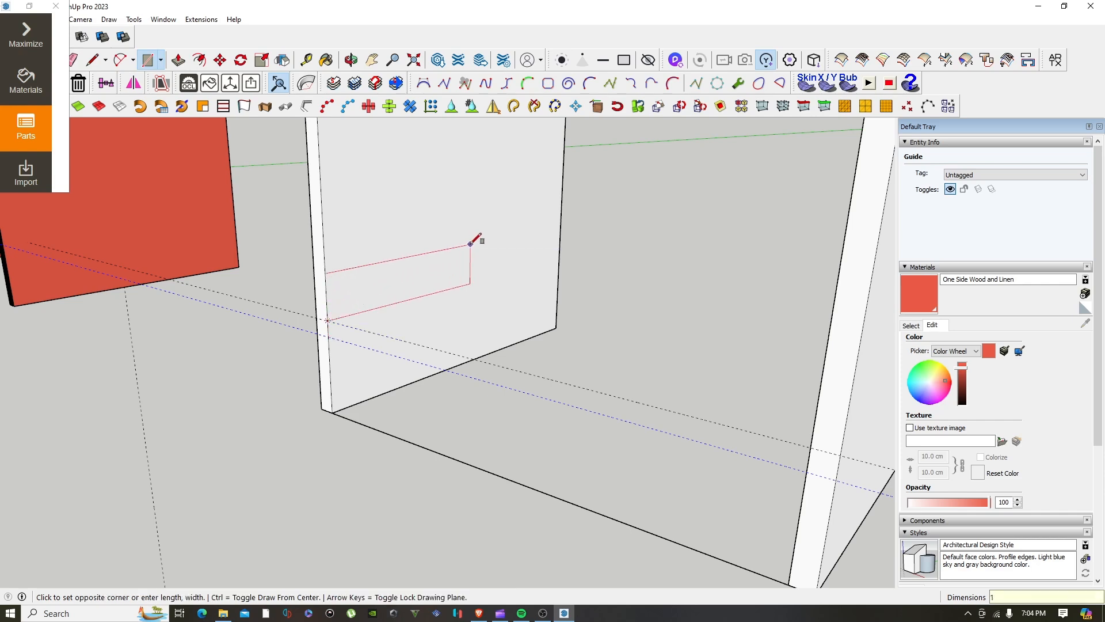
pyautogui.write('.8,45')
pyautogui.press('Return')
pyautogui.press('space')
# Extrude the shelf profile from the first side panel across to the inner face of the opposite side panel
pyautogui.press('p')
pyautogui.click(479, 274)
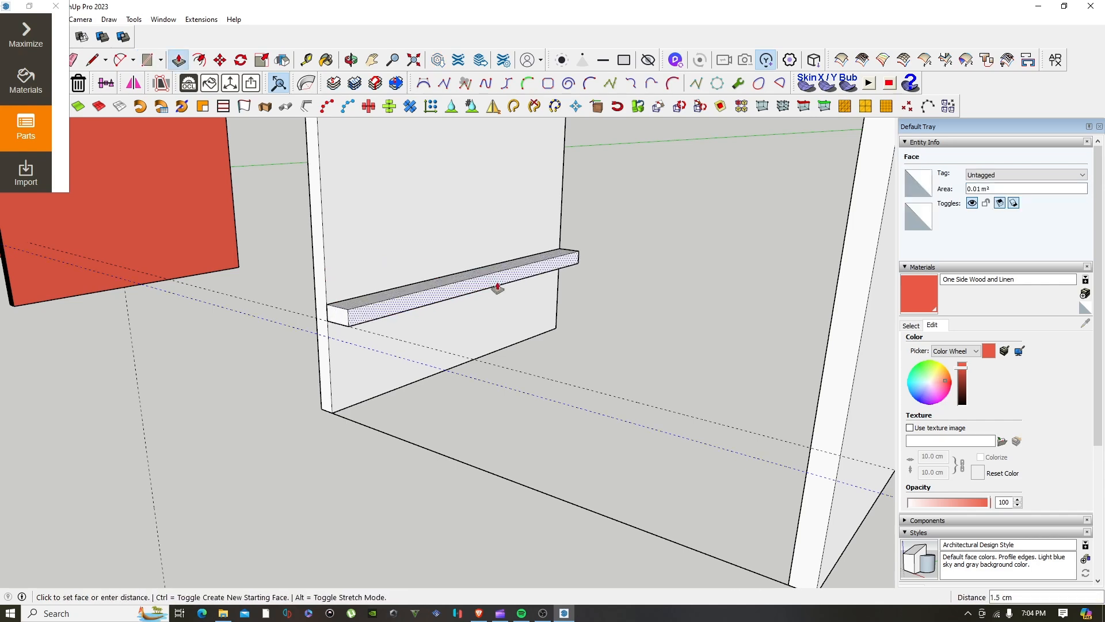
pyautogui.click(819, 407)
# Turn the extruded shelf geometry into a component named Cabinet Bottom Panel
pyautogui.press('space')
pyautogui.tripleClick(704, 363)
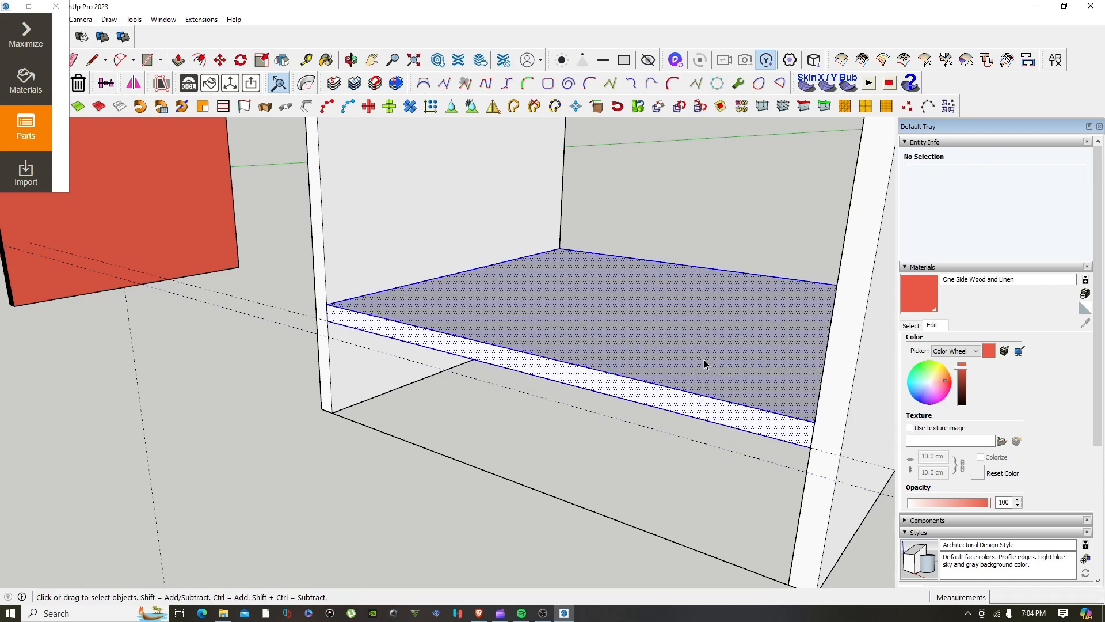
pyautogui.rightClick(703, 359)
pyautogui.click(760, 448)
pyautogui.write('Cabinet Bottom Panel')
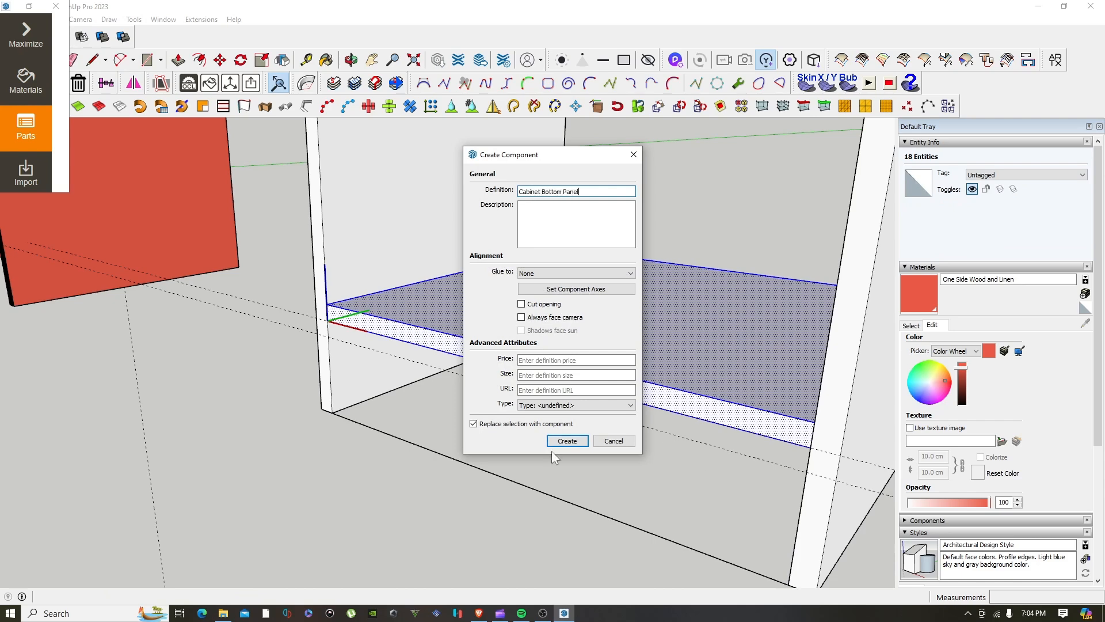
pyautogui.click(567, 440)
# Examine the cabinet's opening and the joints between its side, top and bottom panels from several angles
pyautogui.scroll(-1, 564, 447)
pyautogui.scroll(-3, 564, 448)
pyautogui.press('o')
pyautogui.moveTo(553, 424); pyautogui.dragTo(119, 457)
pyautogui.press('space')
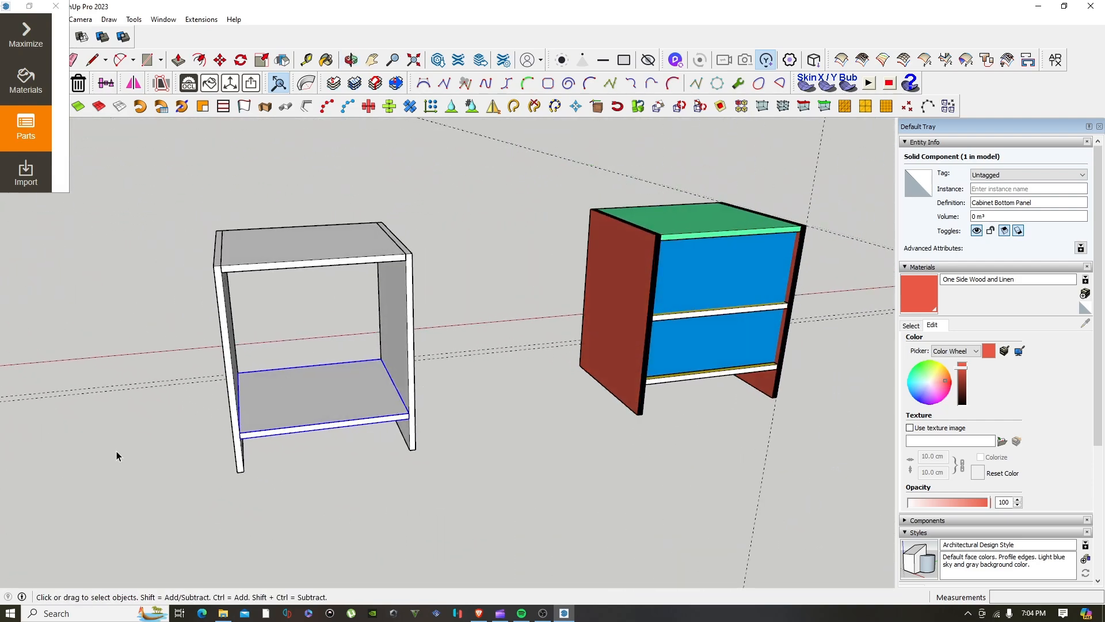
pyautogui.scroll(5, 327, 389)
pyautogui.moveTo(344, 415); pyautogui.dragTo(452, 453, button='middle')
pyautogui.click(450, 449)
pyautogui.click(816, 398)
pyautogui.moveTo(816, 396); pyautogui.dragTo(461, 427, button='middle')
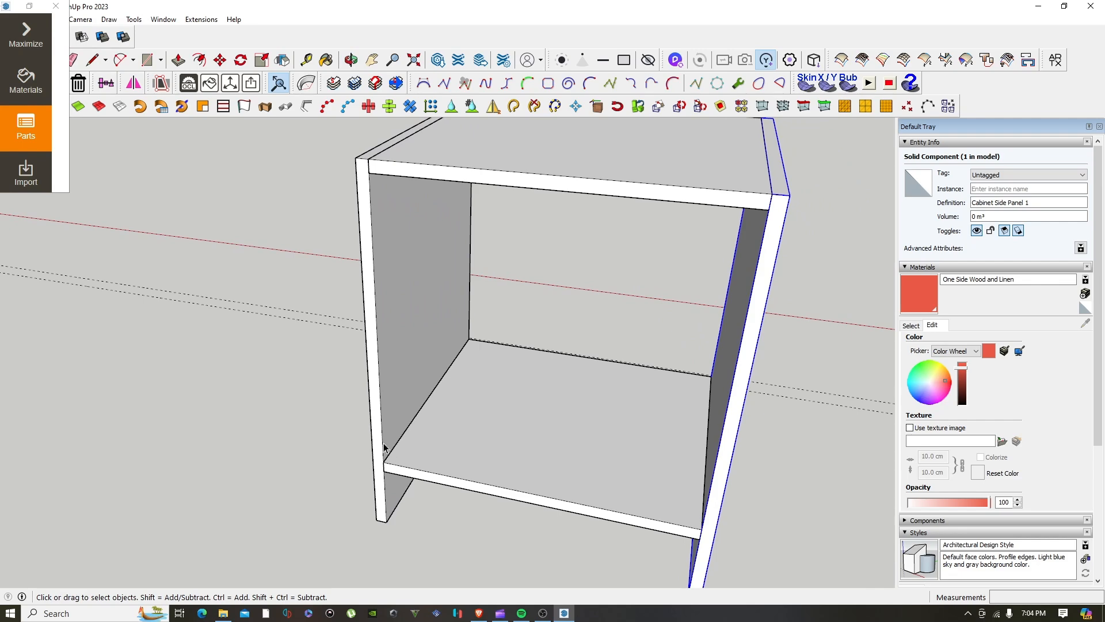
pyautogui.scroll(2, 386, 460)
pyautogui.scroll(-4, 386, 462)
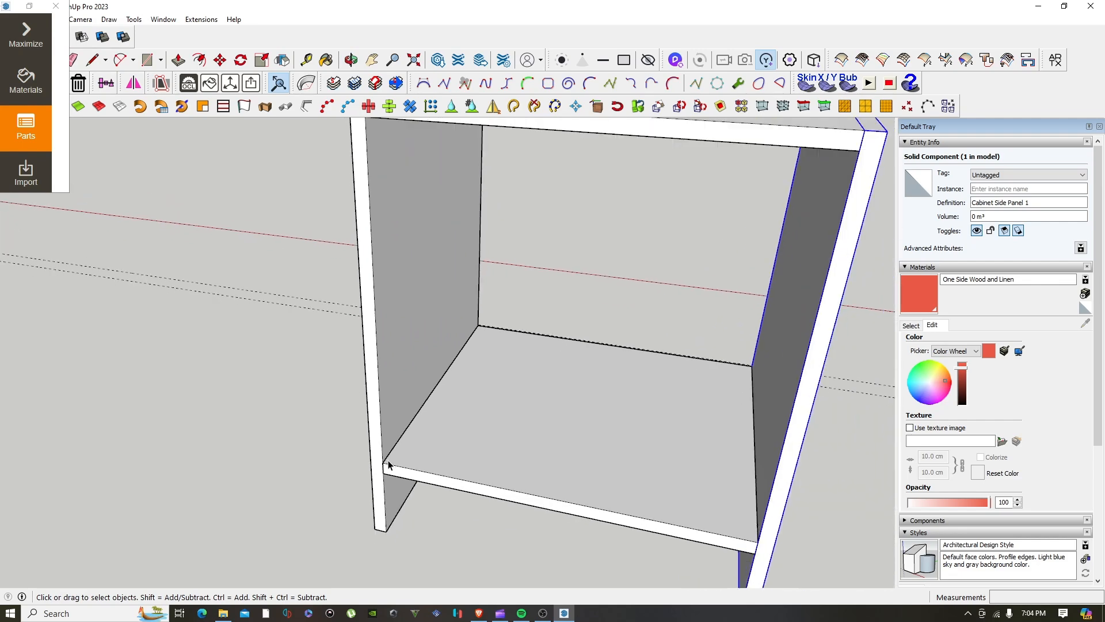
pyautogui.scroll(8, 387, 443)
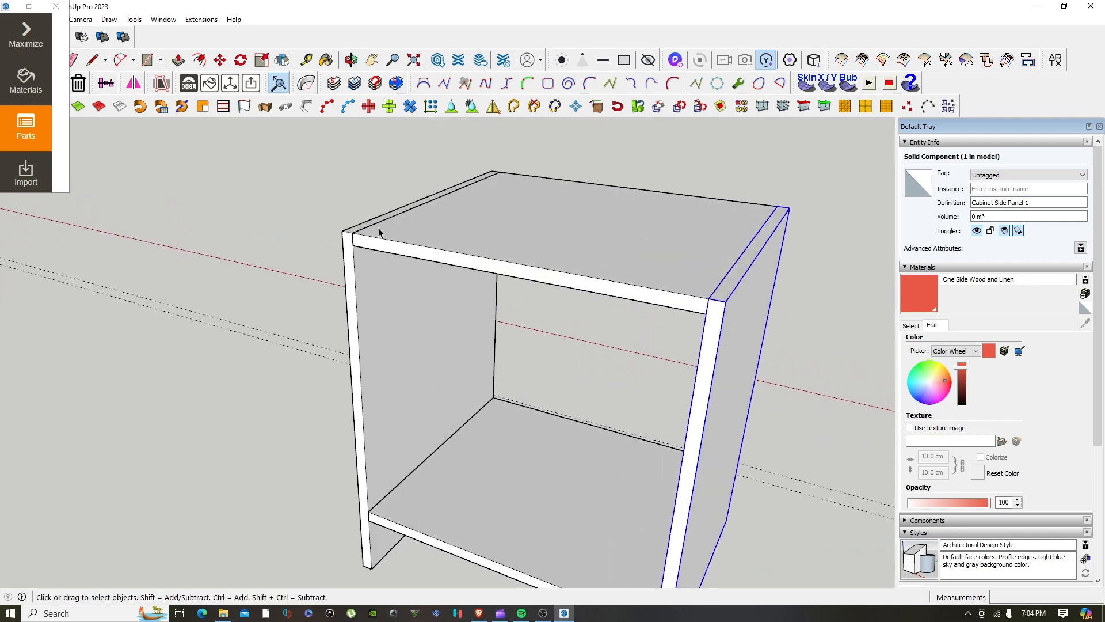
pyautogui.scroll(-7, 391, 251)
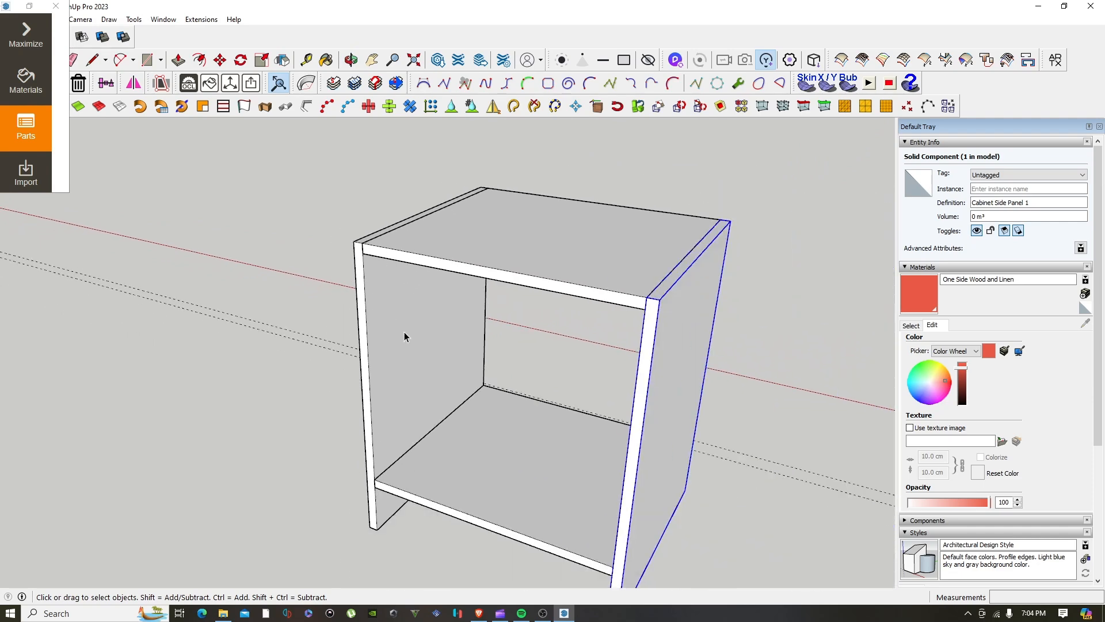
pyautogui.scroll(3, 407, 534)
pyautogui.scroll(-4, 396, 492)
pyautogui.moveTo(399, 486); pyautogui.dragTo(394, 366, button='middle')
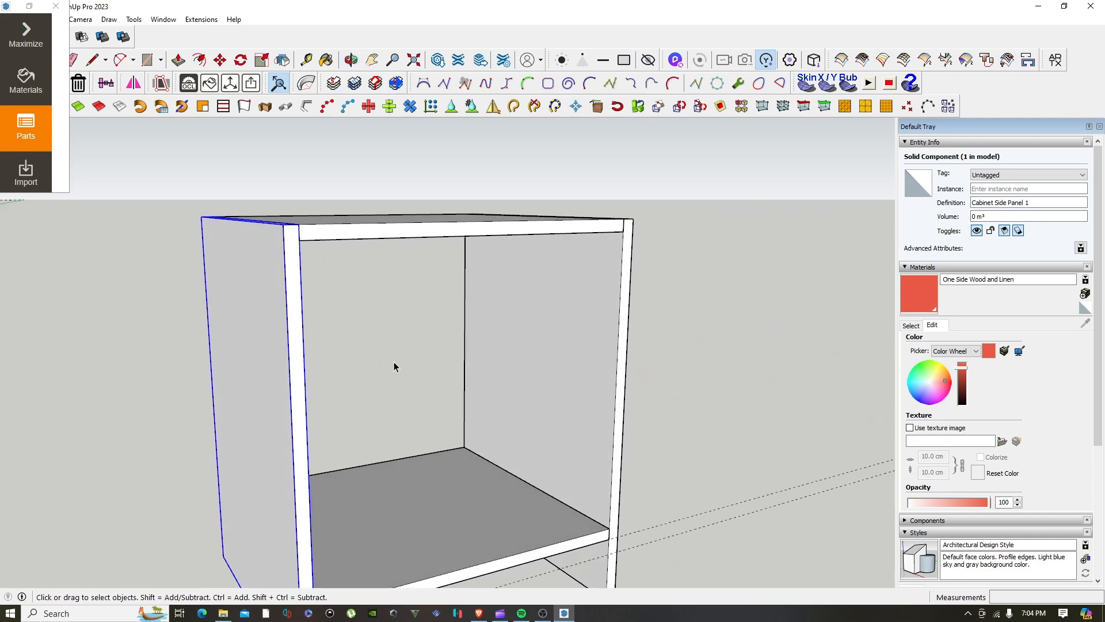
pyautogui.moveTo(336, 412); pyautogui.dragTo(547, 451, button='middle')
pyautogui.scroll(3, 478, 359)
pyautogui.scroll(-4, 477, 359)
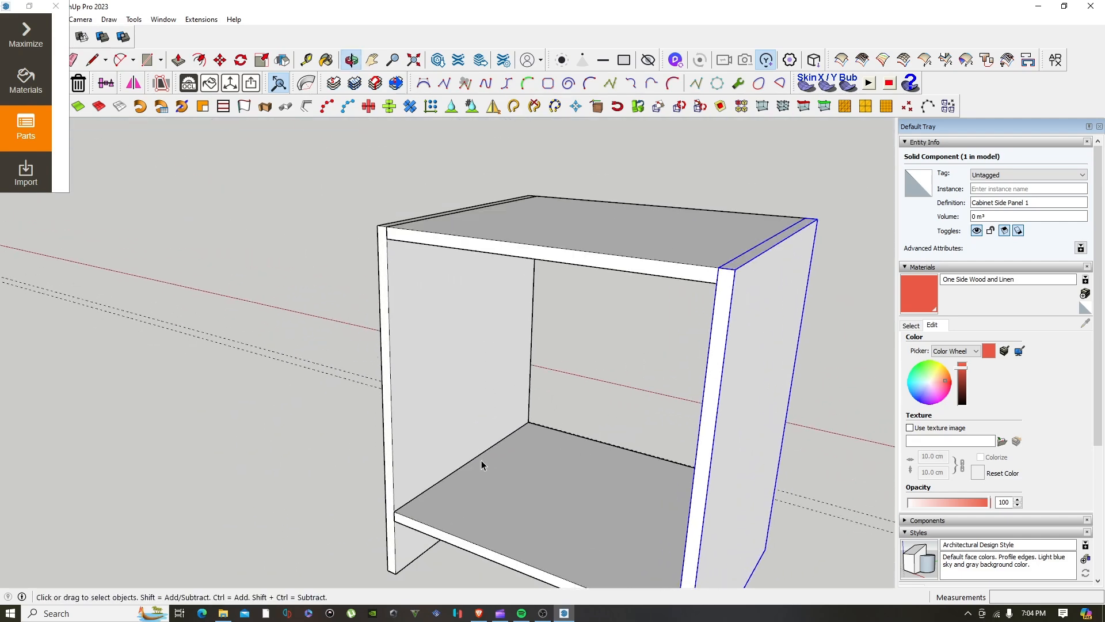
# Draw a rectangle covering the cabinet's back opening, between both side panels and from the top panel to the bottom panel
pyautogui.press('r')
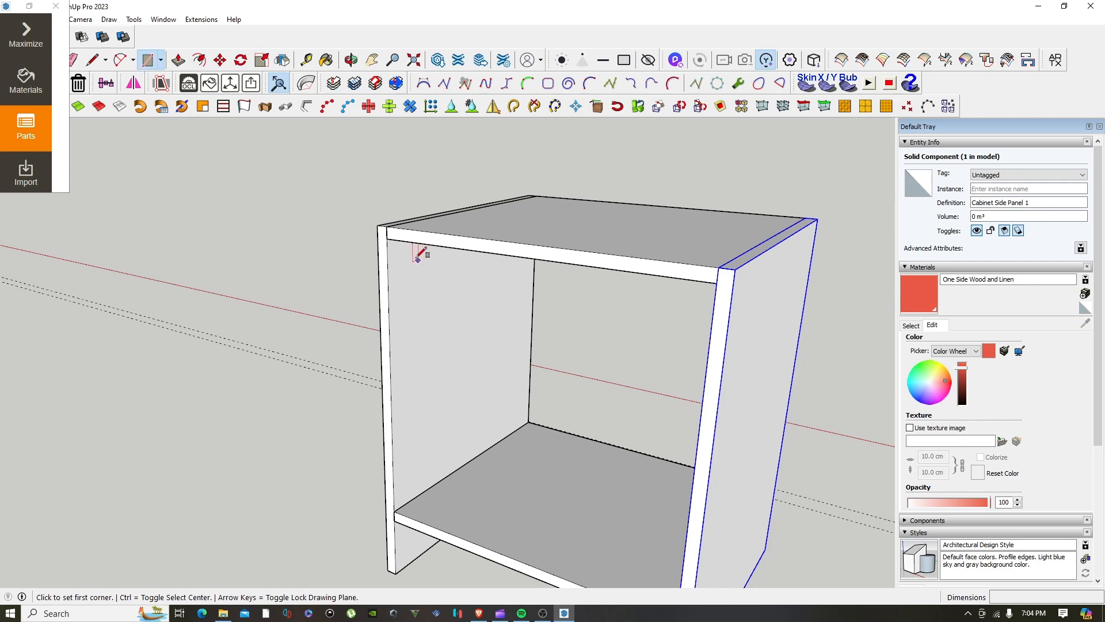
pyautogui.click(387, 237)
pyautogui.scroll(2, 633, 515)
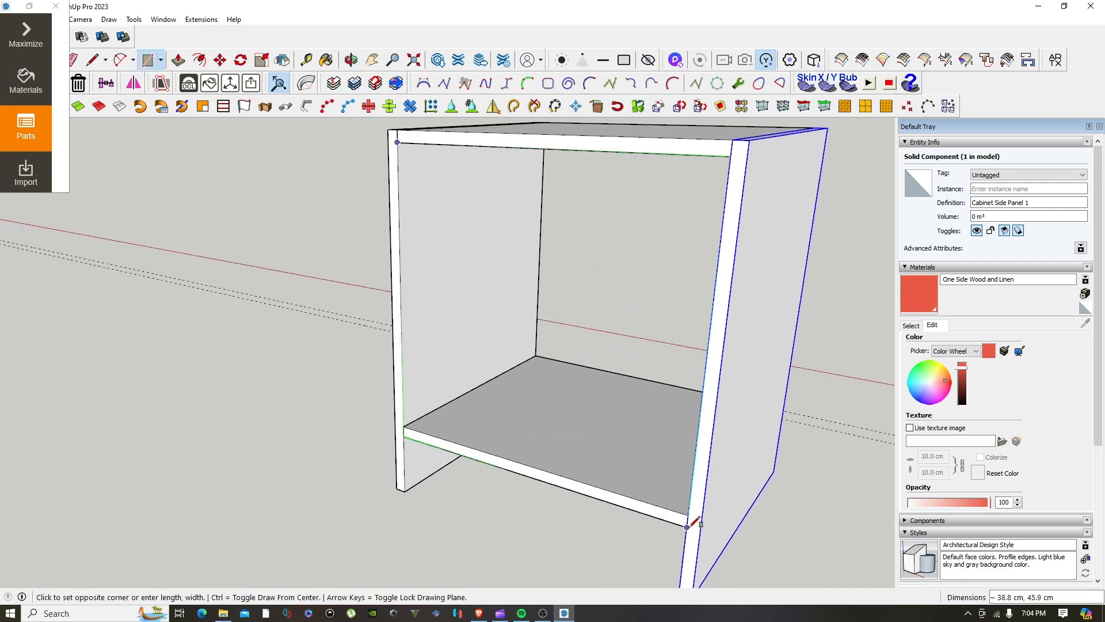
pyautogui.click(688, 524)
pyautogui.press('space')
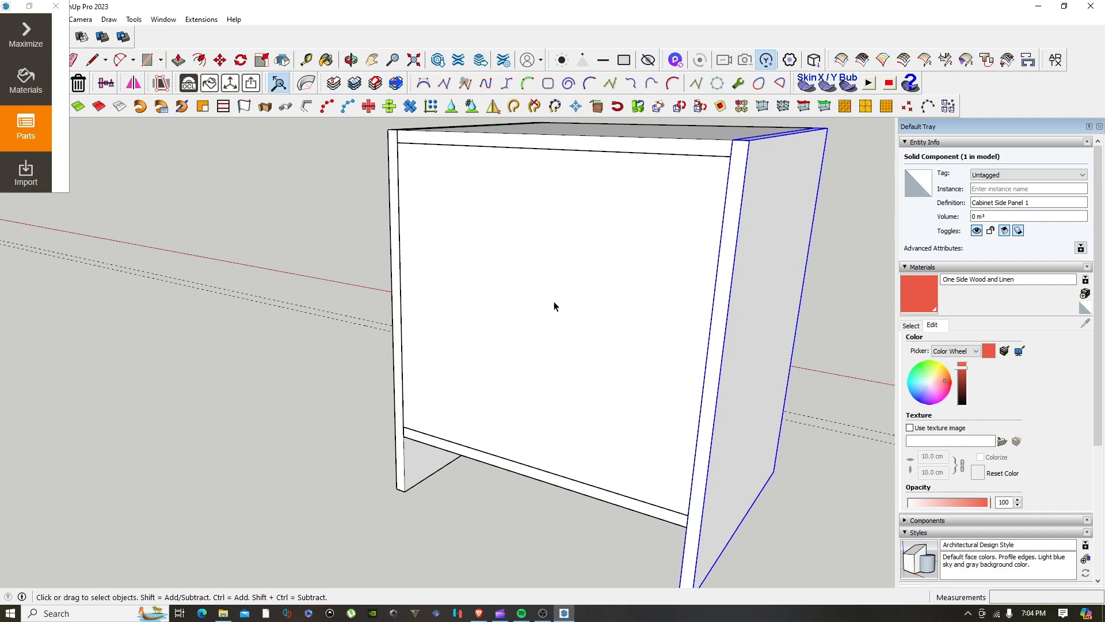
# Extrude the back rectangle 0.9 cm toward the inside of the cabinet
pyautogui.moveTo(563, 305); pyautogui.dragTo(80, 317, button='middle')
pyautogui.moveTo(588, 329); pyautogui.dragTo(248, 247, button='middle')
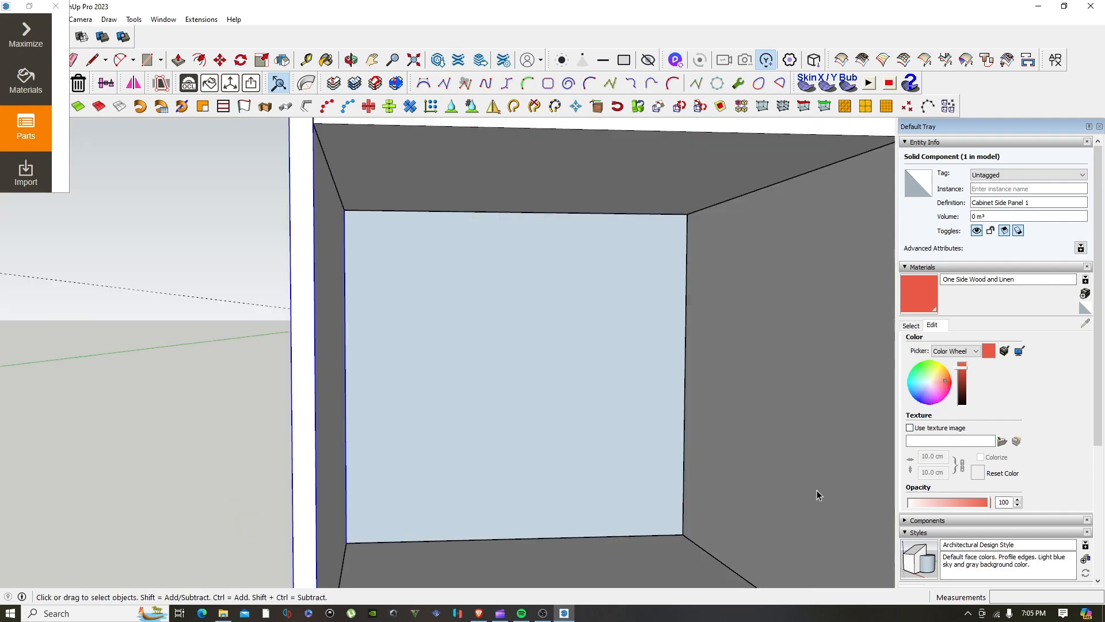
pyautogui.moveTo(819, 494); pyautogui.dragTo(919, 576, button='middle')
pyautogui.press('p')
pyautogui.click(599, 407)
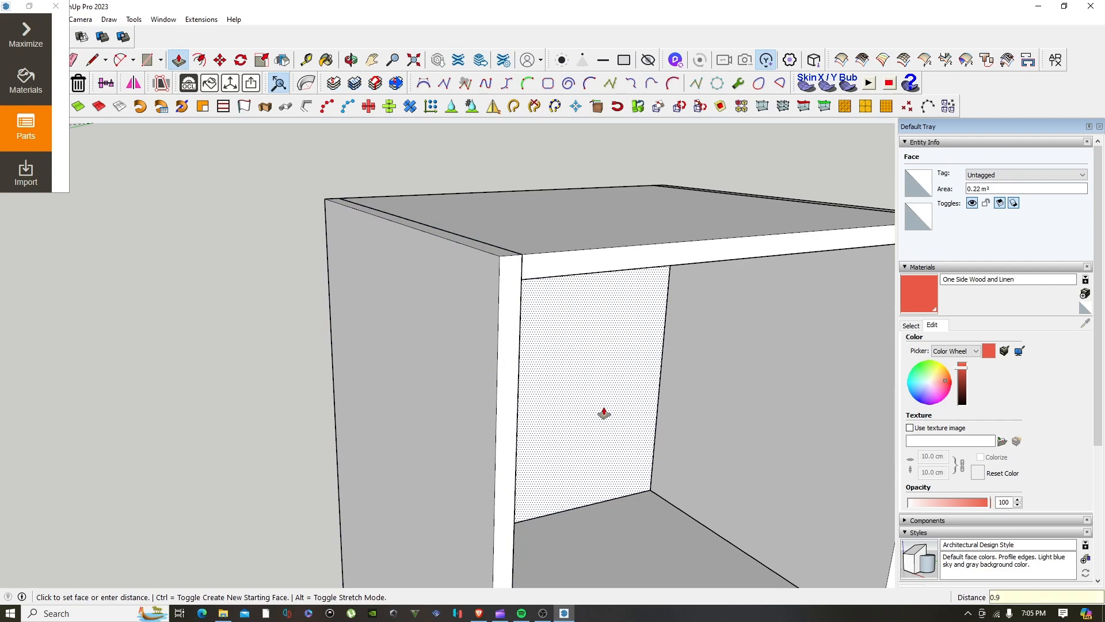
pyautogui.press('Return')
# Turn the extruded back geometry into a component named Cabinet Back Panel
pyautogui.scroll(-4, 584, 415)
pyautogui.moveTo(516, 442); pyautogui.dragTo(913, 426, button='middle')
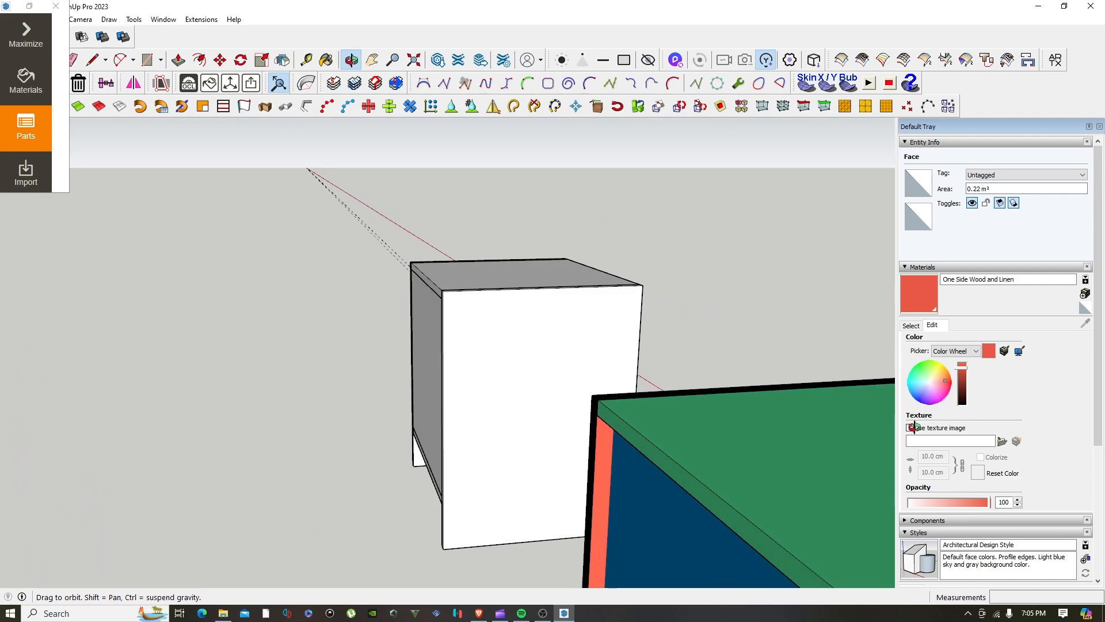
pyautogui.moveTo(426, 461); pyautogui.dragTo(519, 469, button='middle')
pyautogui.press('space')
pyautogui.tripleClick(439, 434)
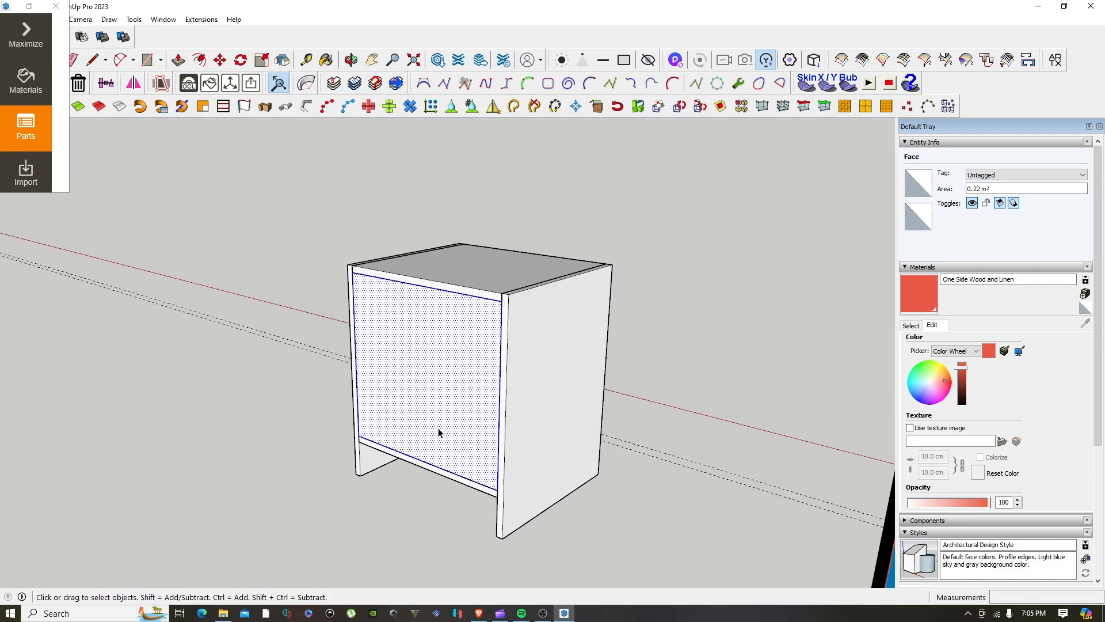
pyautogui.rightClick(439, 433)
pyautogui.click(536, 278)
pyautogui.write('B')
pyautogui.press('BackSpace')
pyautogui.write('Cabinet')
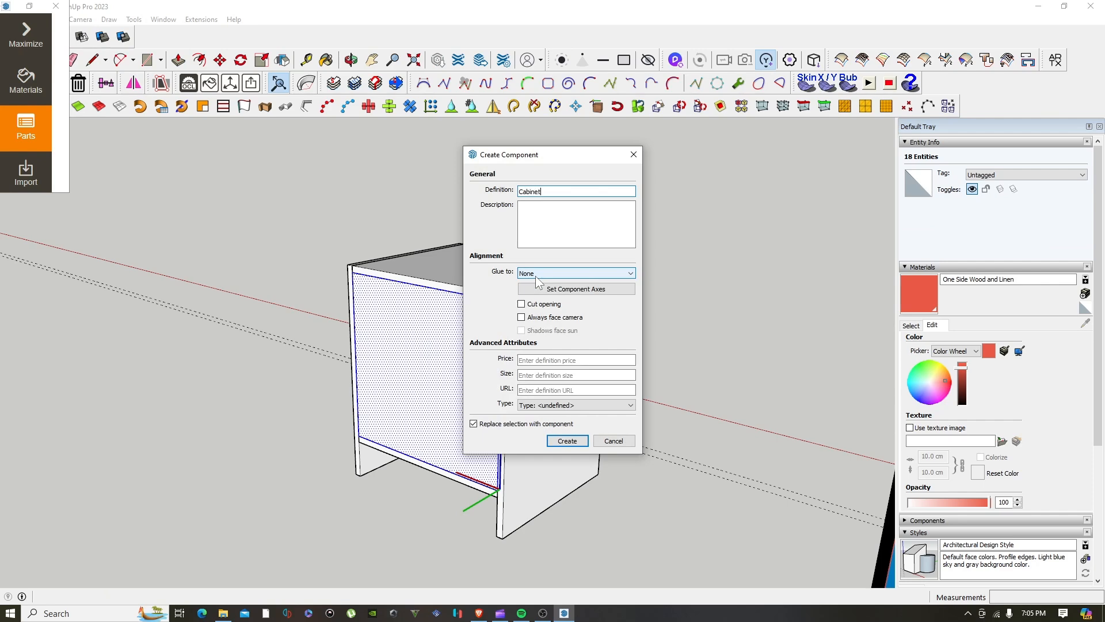
pyautogui.write(' Back Panel')
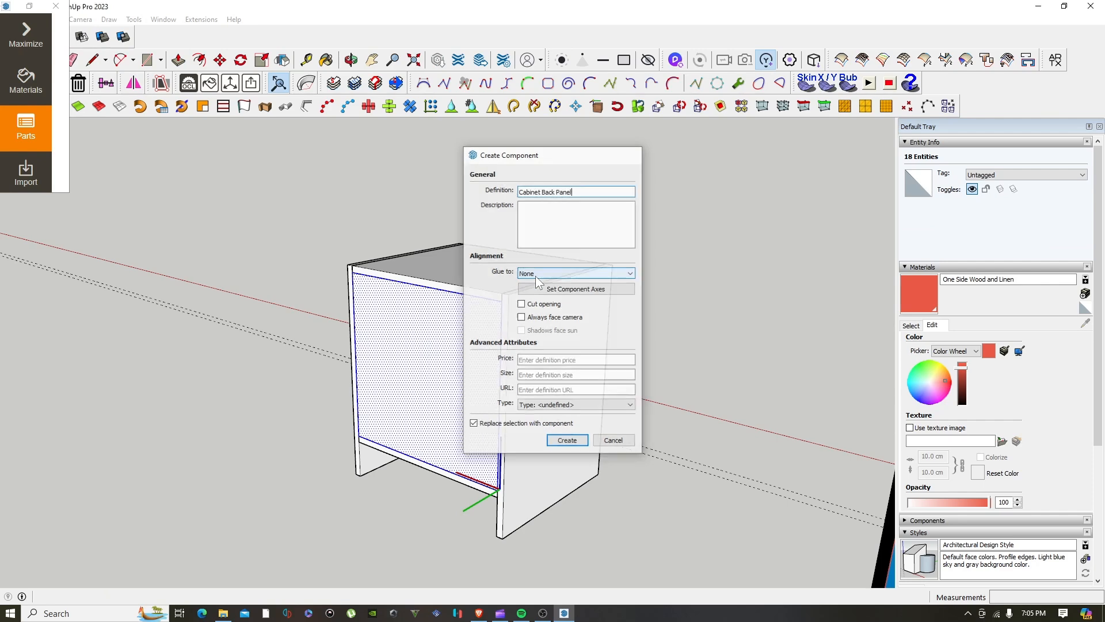
pyautogui.press('Return')
# Open the back panel component for editing and extend one of its vertical side edges outward by 0.9 cm
pyautogui.doubleClick(432, 391)
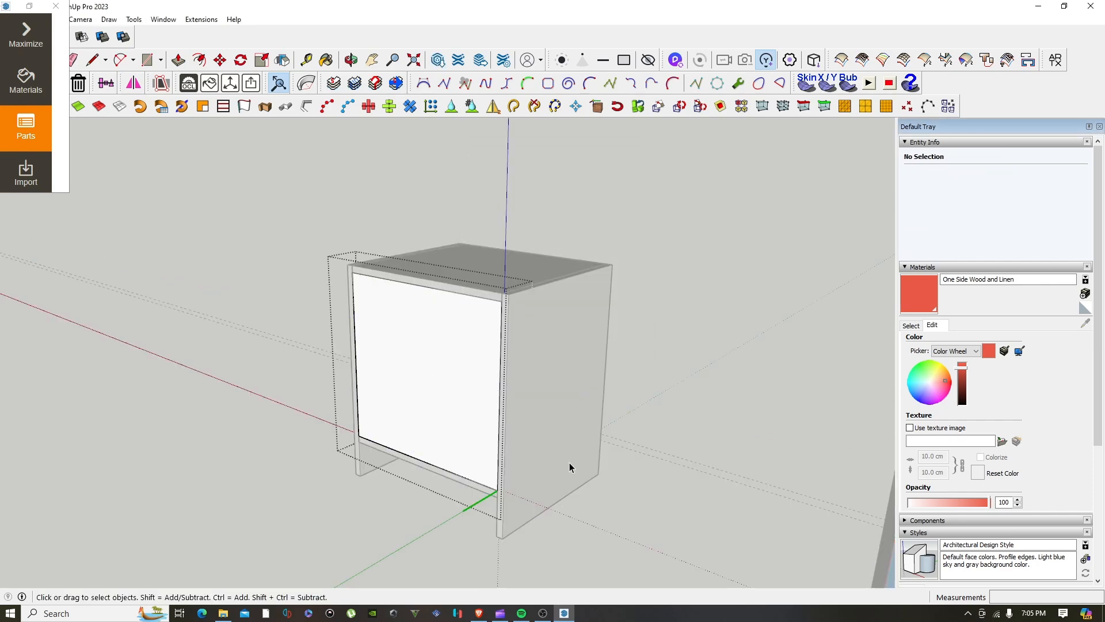
pyautogui.scroll(5, 497, 489)
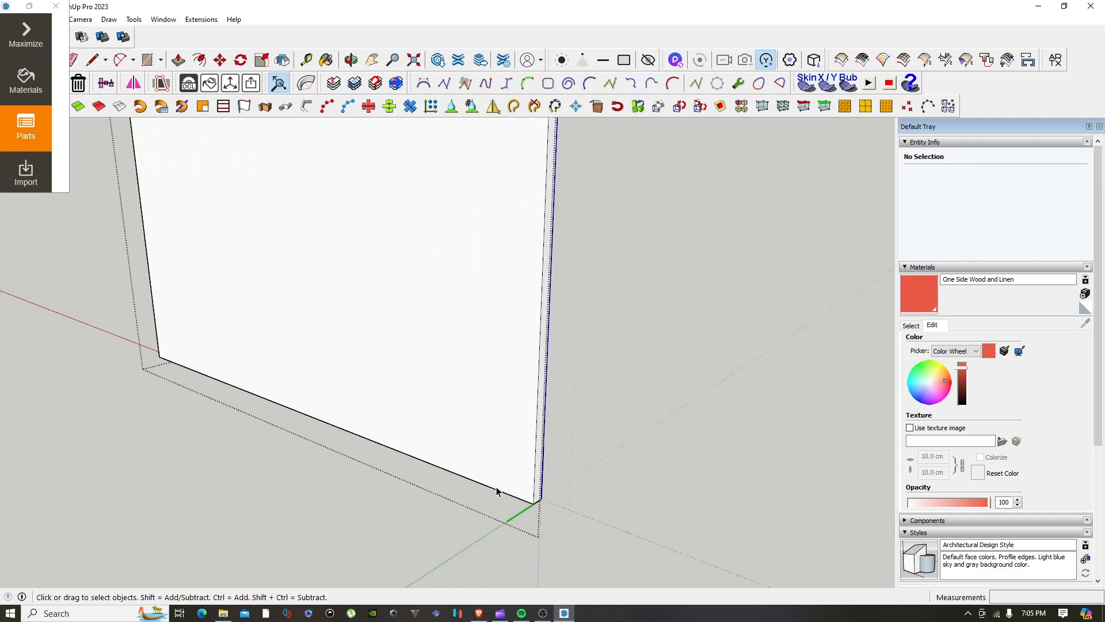
pyautogui.press('p')
pyautogui.click(535, 487)
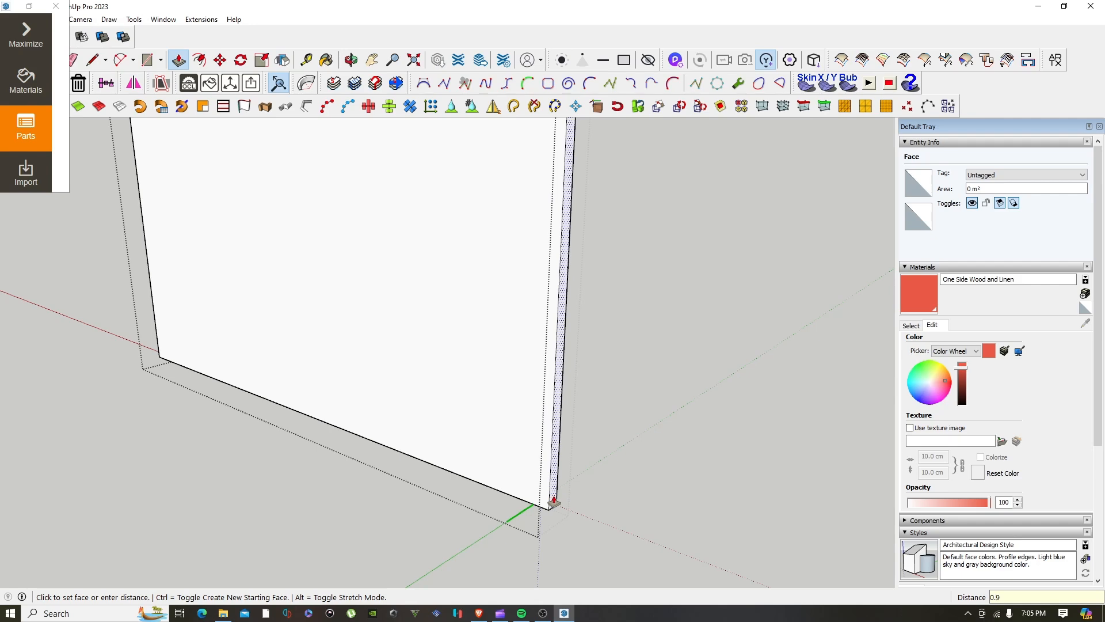
pyautogui.press('Return')
# Extend the back panel's opposite vertical side edge outward by 0.9 cm and leave the component
pyautogui.moveTo(374, 429); pyautogui.dragTo(710, 503, button='middle')
pyautogui.keyDown('shift'); pyautogui.moveTo(157, 414); pyautogui.dragTo(210, 355, button='middle'); pyautogui.keyUp('shift')
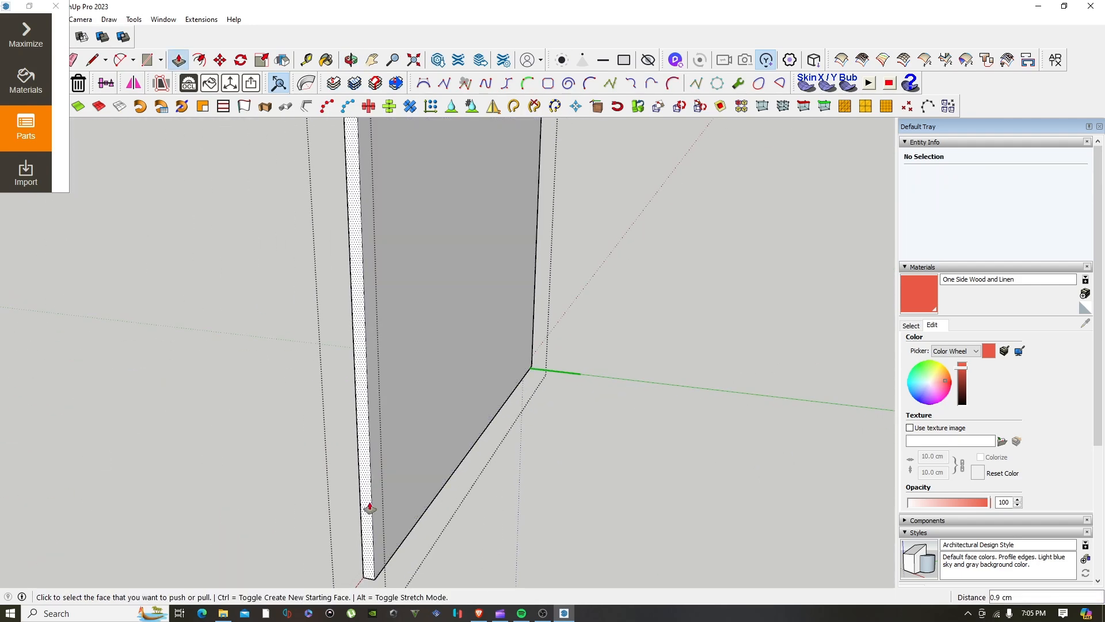
pyautogui.click(351, 510)
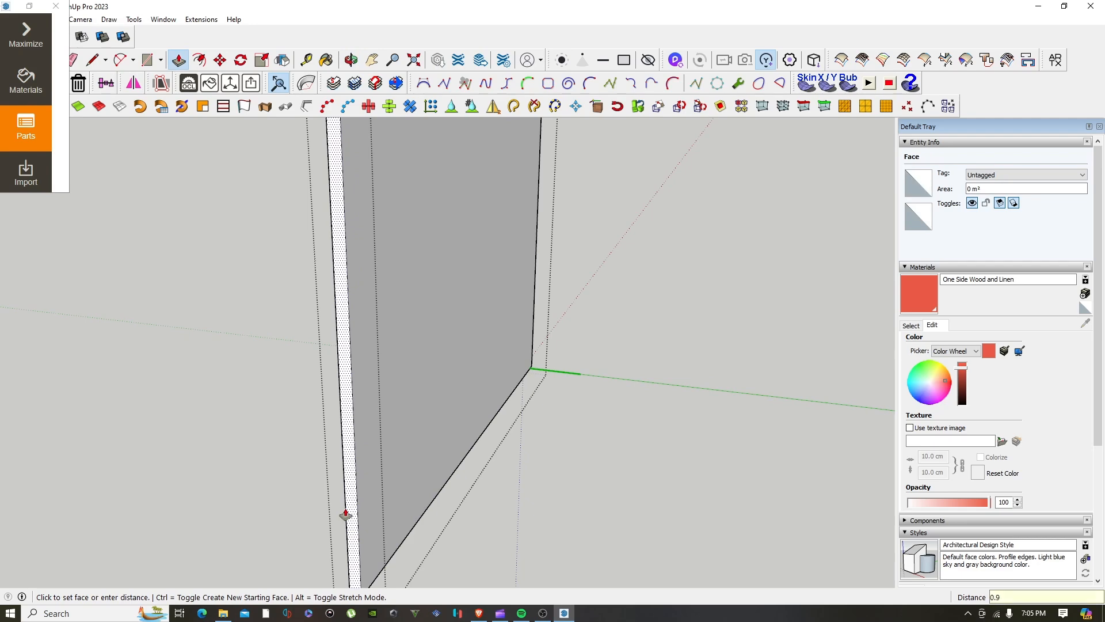
pyautogui.press('Return')
pyautogui.scroll(-2, 349, 511)
pyautogui.press('space')
pyautogui.press('Escape')
# Move the back panel 2 cm into the cabinet from its rear edge, using its lower corner as the base point
pyautogui.moveTo(422, 475); pyautogui.dragTo(230, 449, button='middle')
pyautogui.keyDown('shift'); pyautogui.moveTo(311, 406); pyautogui.dragTo(408, 472, button='middle'); pyautogui.keyUp('shift')
pyautogui.scroll(3, 409, 474)
pyautogui.moveTo(474, 418); pyautogui.dragTo(222, 386, button='middle')
pyautogui.keyDown('shift'); pyautogui.moveTo(222, 386); pyautogui.dragTo(255, 424, button='middle'); pyautogui.keyUp('shift')
pyautogui.click(229, 437)
pyautogui.moveTo(320, 466); pyautogui.dragTo(279, 503, button='middle')
pyautogui.press('m')
pyautogui.scroll(2, 344, 472)
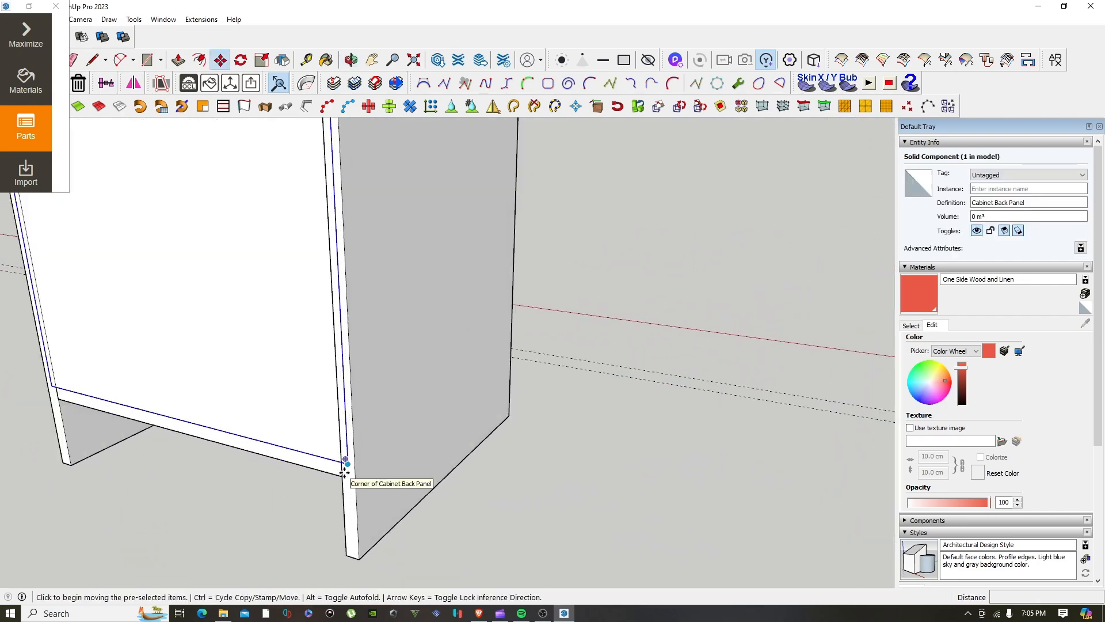
pyautogui.click(346, 464)
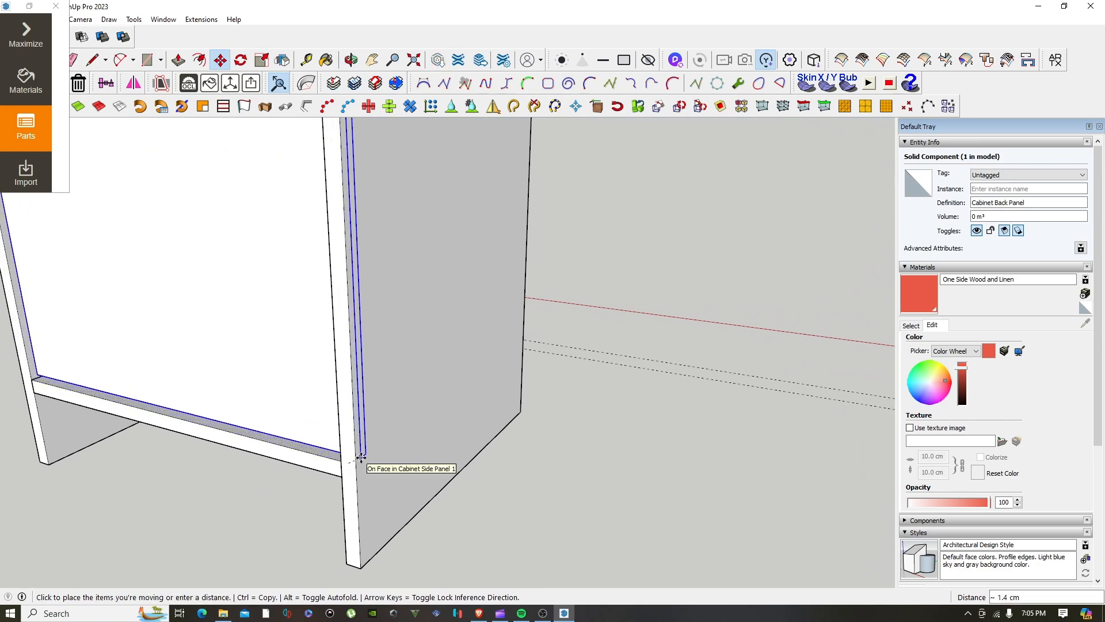
pyautogui.write('2')
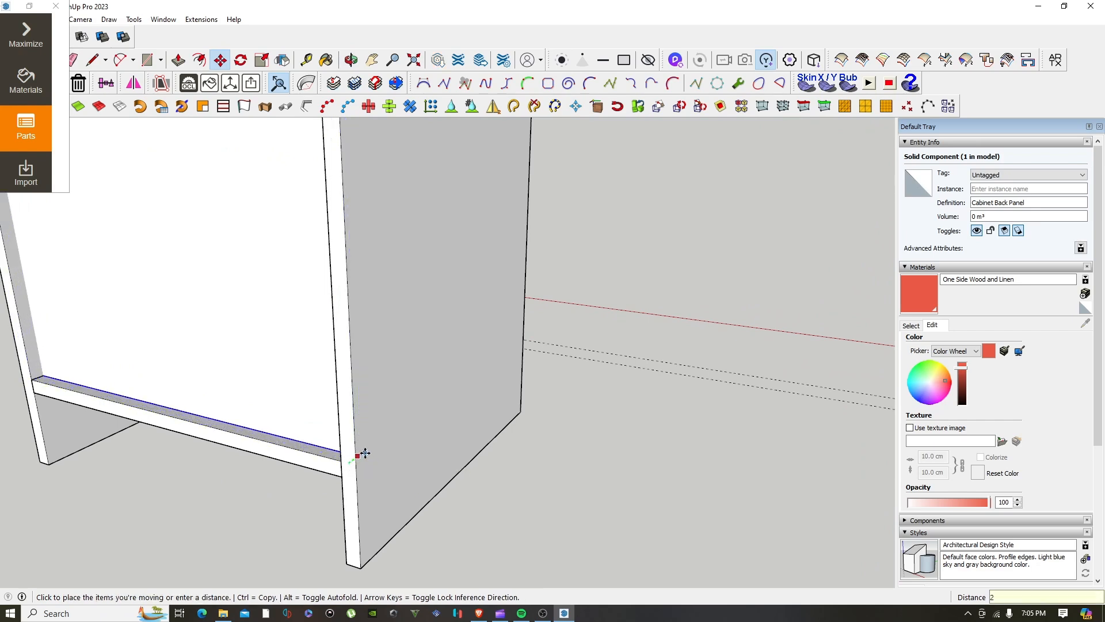
pyautogui.press('Return')
pyautogui.scroll(-3, 361, 454)
pyautogui.press('space')
pyautogui.scroll(4, 141, 396)
pyautogui.moveTo(148, 397); pyautogui.dragTo(800, 443, button='middle')
pyautogui.scroll(-2, 813, 442)
pyautogui.scroll(-3, 555, 443)
pyautogui.moveTo(555, 444); pyautogui.dragTo(684, 348, button='middle')
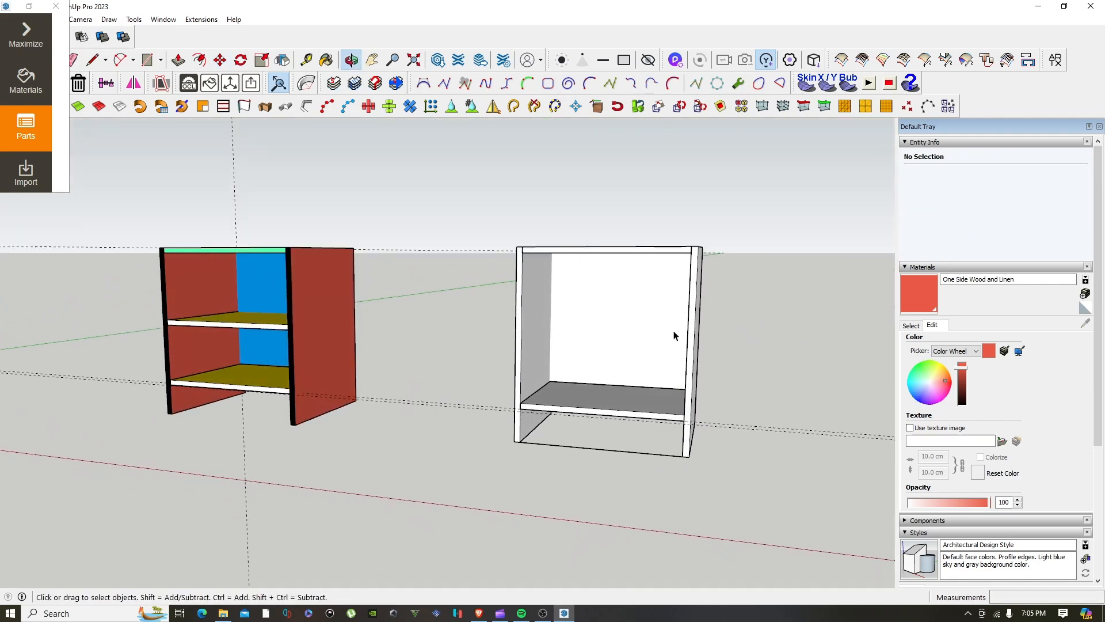
pyautogui.scroll(2, 594, 256)
pyautogui.moveTo(594, 256); pyautogui.dragTo(500, 265, button='middle')
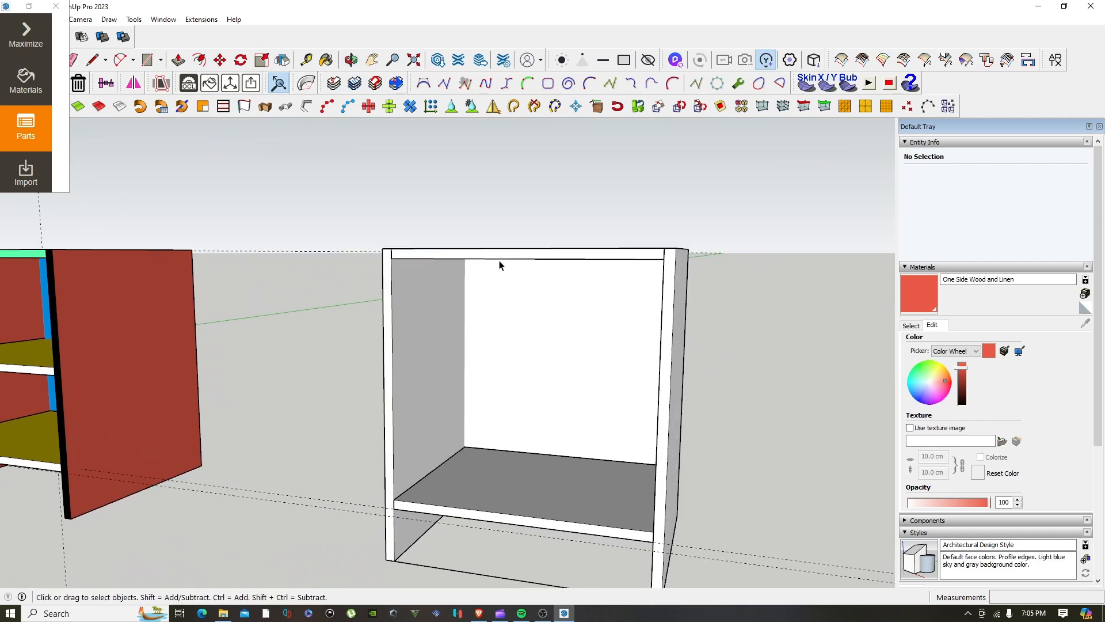
pyautogui.press('r')
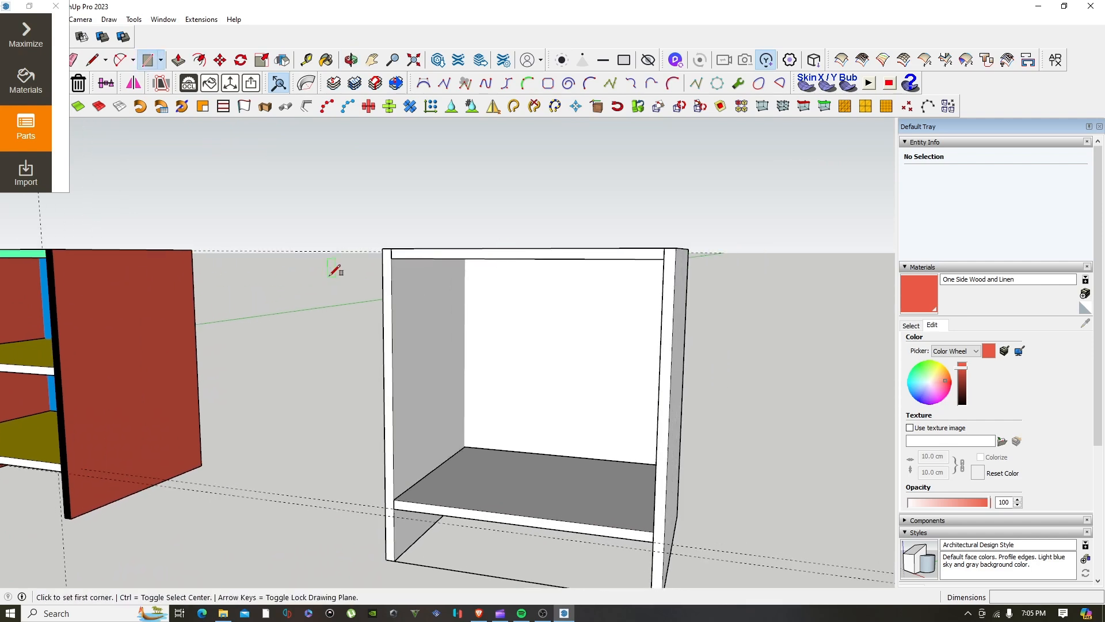
pyautogui.click(519, 258)
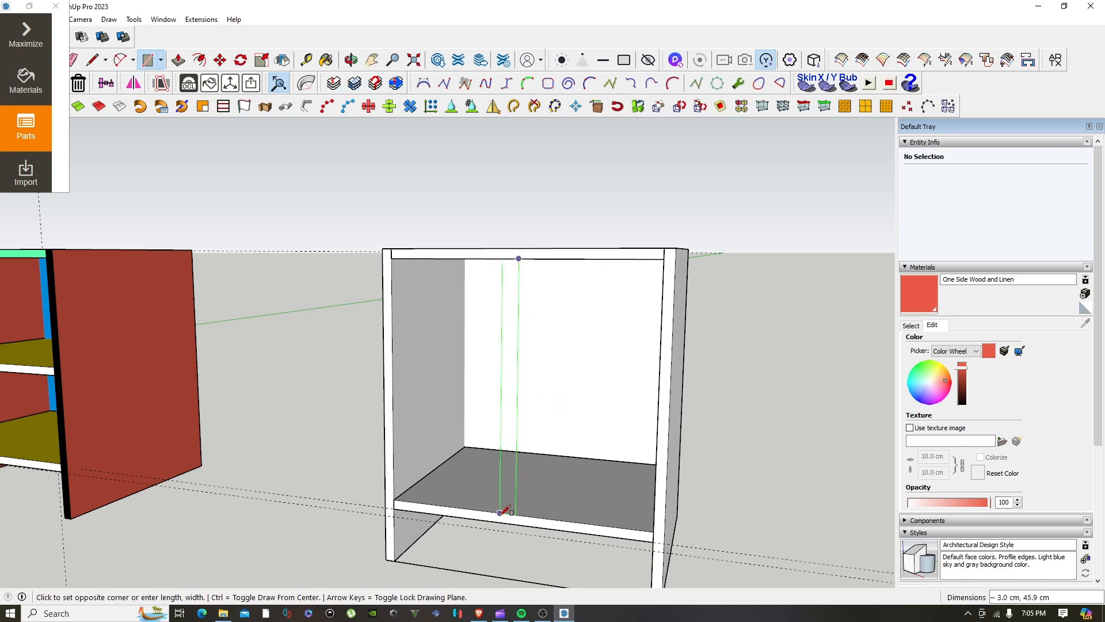
pyautogui.write('1.8,')
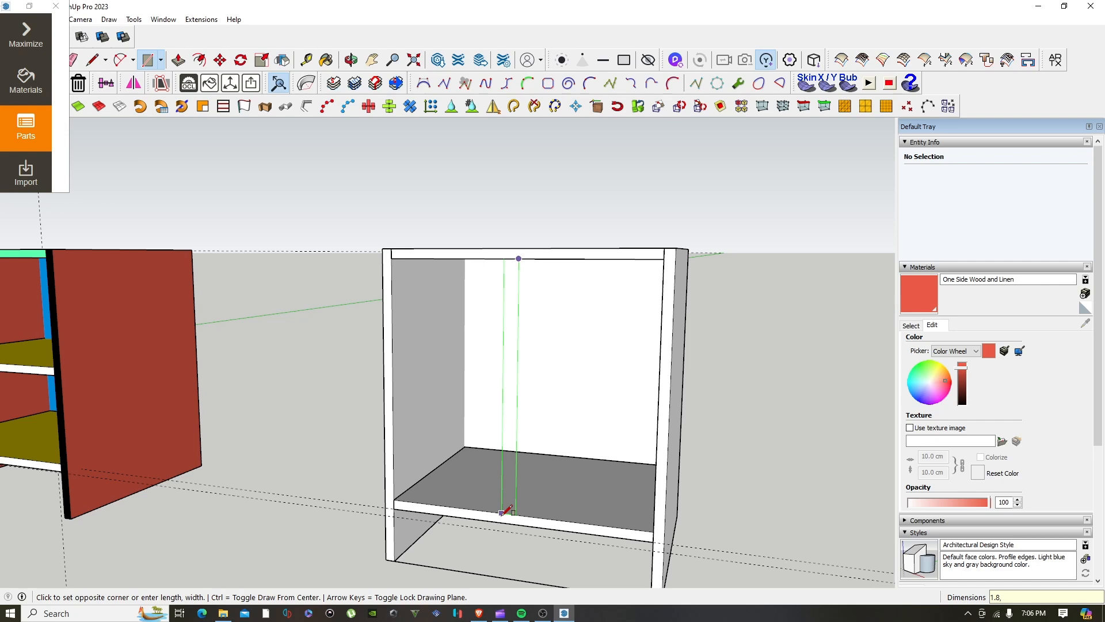
pyautogui.press('space')
# Measure the height from the midpoint of the top panel's lower front edge down to the bottom panel
pyautogui.click(299, 62)
pyautogui.press('space')
pyautogui.click(306, 60)
pyautogui.click(519, 258)
pyautogui.click(524, 507)
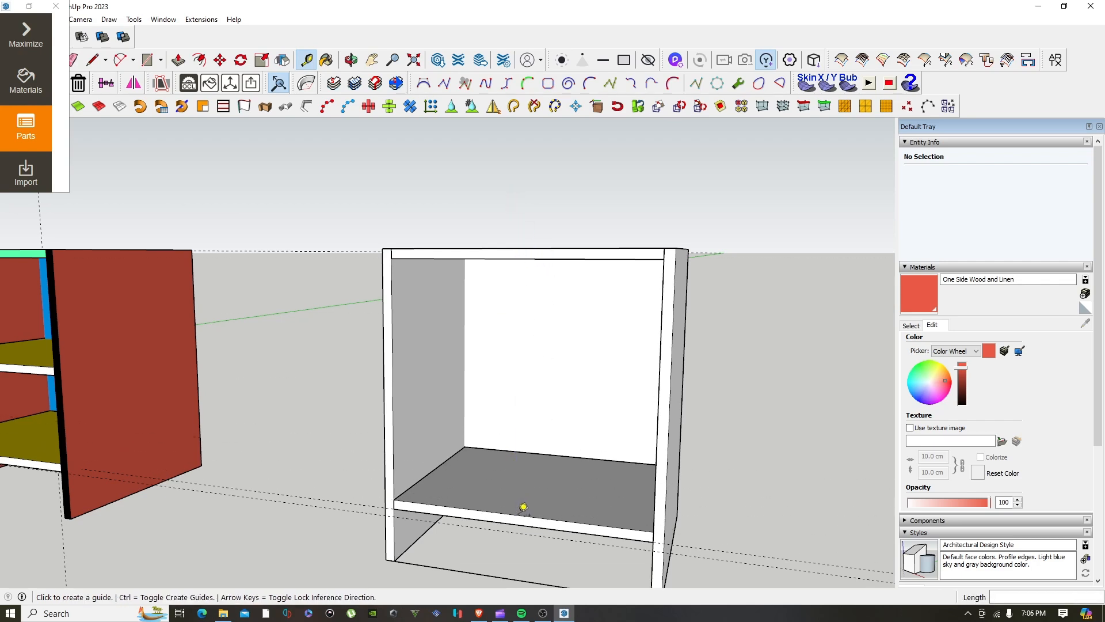
# Draw a 1.8 by 45.9 cm partition rectangle from the midpoint of the top panel's lower front edge down to the bottom panel
pyautogui.press('l')
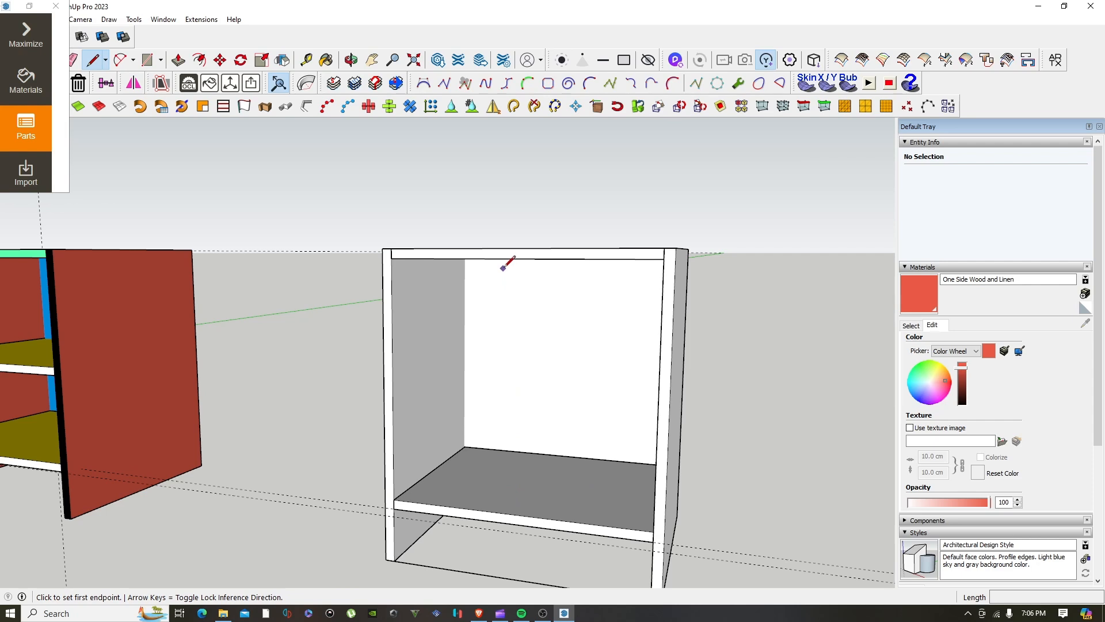
pyautogui.press('r')
pyautogui.click(518, 259)
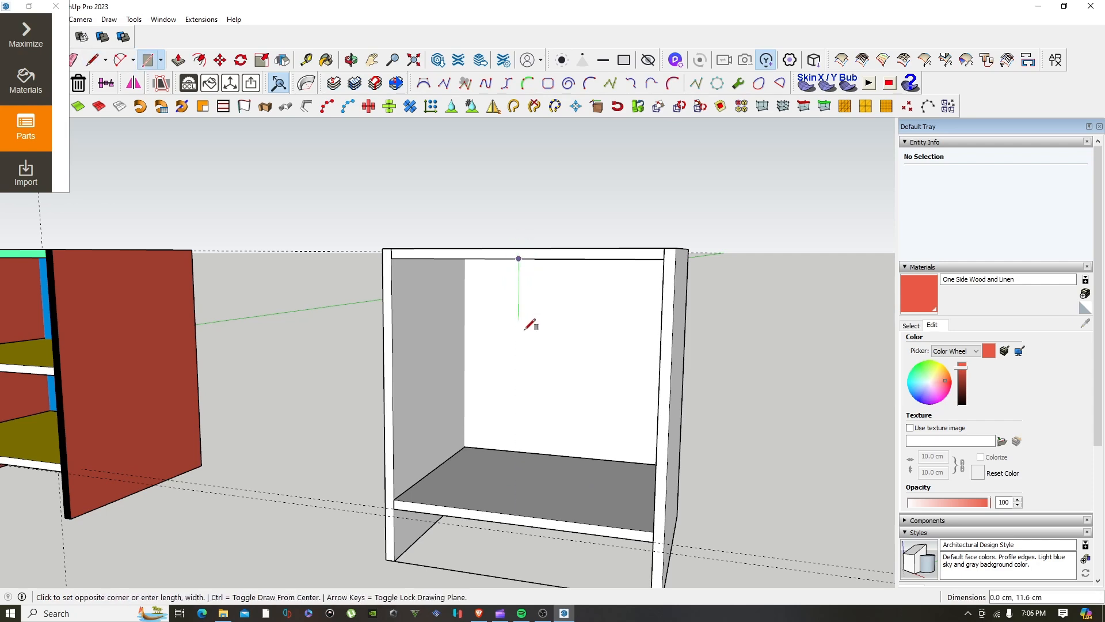
pyautogui.write('1.8,45.')
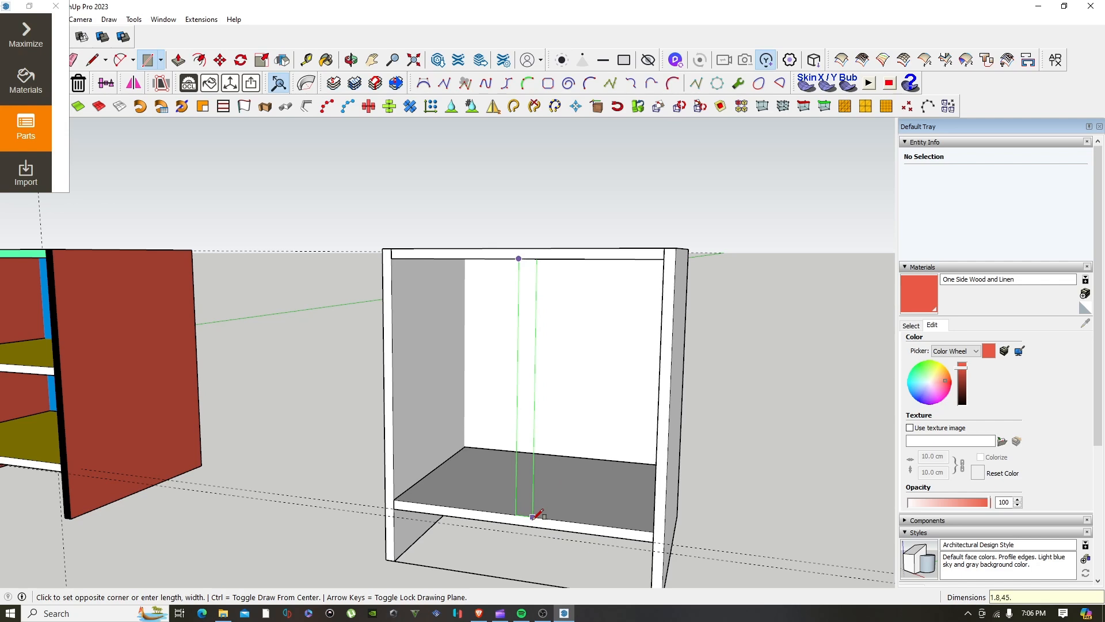
pyautogui.write('9')
pyautogui.press('Return')
pyautogui.press('space')
# Extrude the partition rectangle into the cabinet as far as the back panel
pyautogui.moveTo(535, 476); pyautogui.dragTo(493, 492, button='middle')
pyautogui.press('p')
pyautogui.click(491, 497)
pyautogui.click(590, 463)
pyautogui.press('space')
# Make the whole partition solid a component named Cabinet Partition
pyautogui.moveTo(486, 513); pyautogui.dragTo(602, 532, button='middle')
pyautogui.scroll(5, 572, 316)
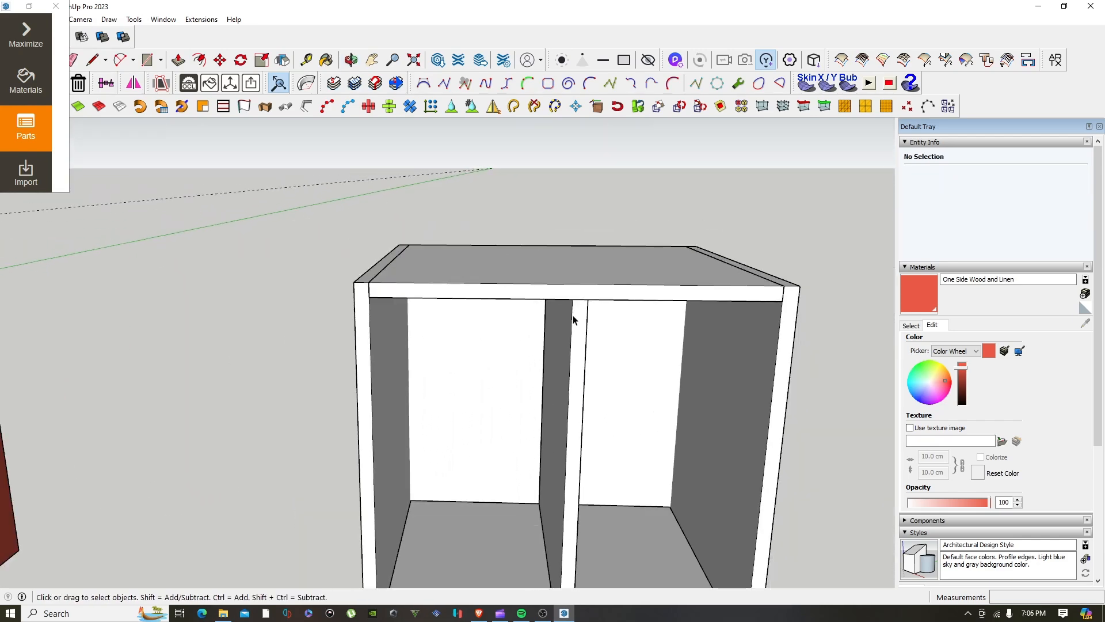
pyautogui.scroll(-5, 573, 318)
pyautogui.tripleClick(568, 397)
pyautogui.rightClick(567, 383)
pyautogui.click(596, 470)
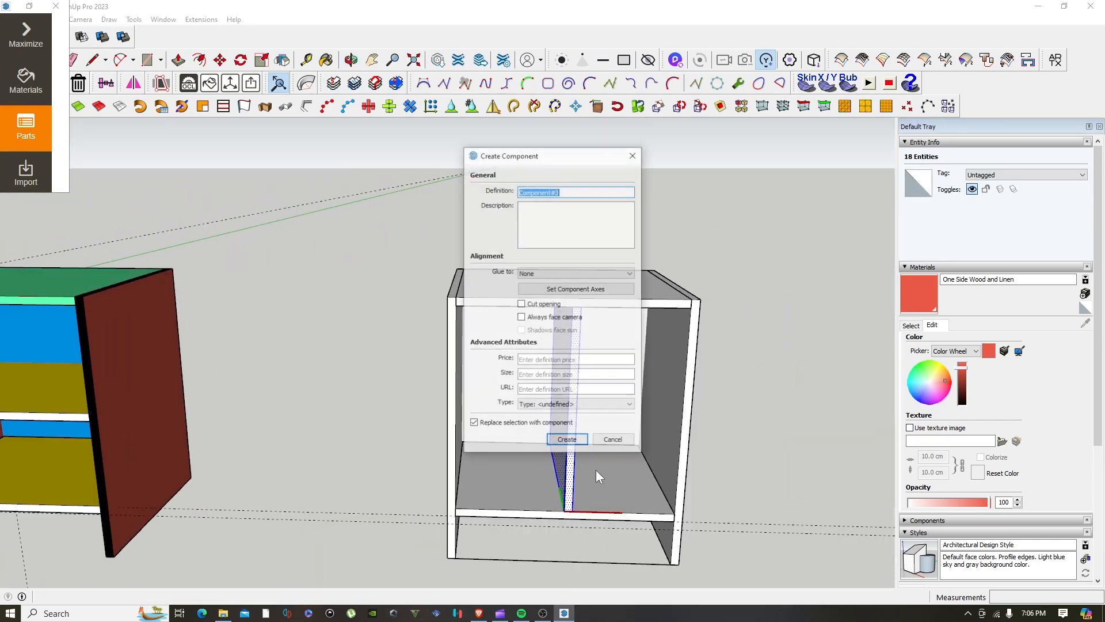
pyautogui.write('Cabinet')
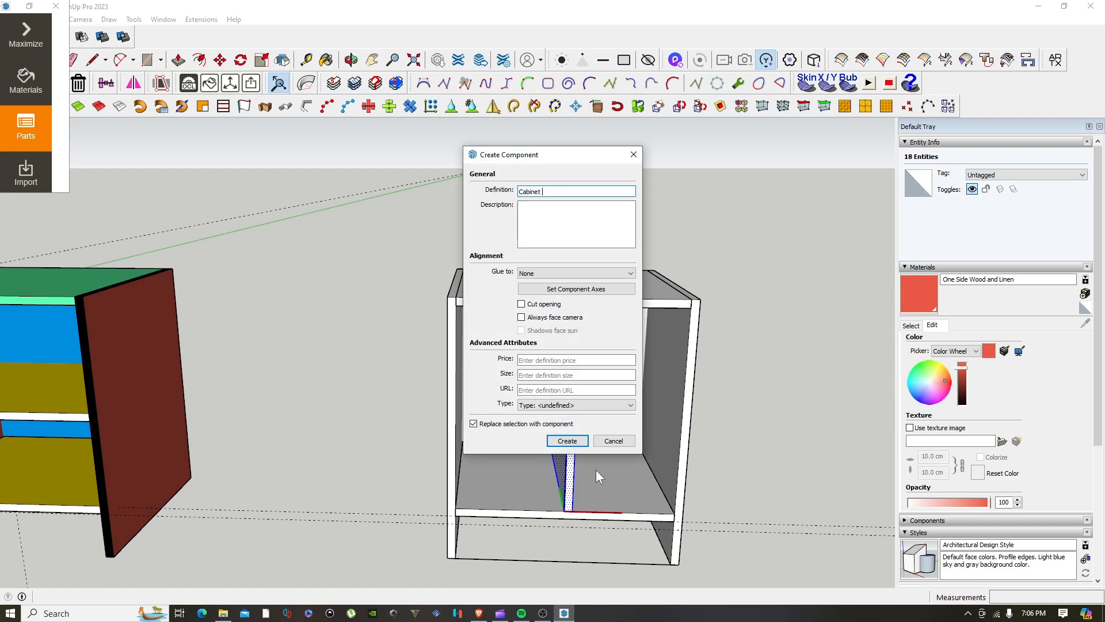
pyautogui.write(' Partition')
pyautogui.press('Return')
# Shift the partition sideways to centre it between the cabinet's side panels, using its lower front corner as the base point
pyautogui.moveTo(597, 471); pyautogui.dragTo(572, 528, button='middle')
pyautogui.scroll(2, 592, 424)
pyautogui.moveTo(593, 425); pyautogui.dragTo(492, 478, button='middle')
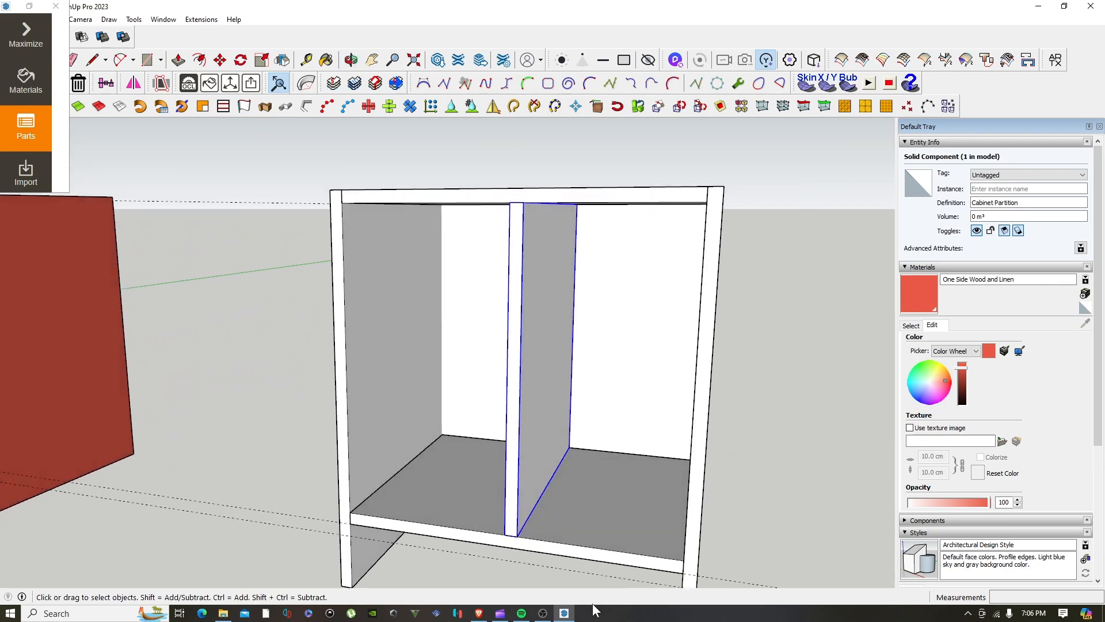
pyautogui.moveTo(583, 522)
pyautogui.mouseDown(button='middle')
pyautogui.moveTo(478, 546)
pyautogui.moveTo(510, 524)
pyautogui.moveTo(571, 537)
pyautogui.mouseUp(button='middle')
pyautogui.press('m')
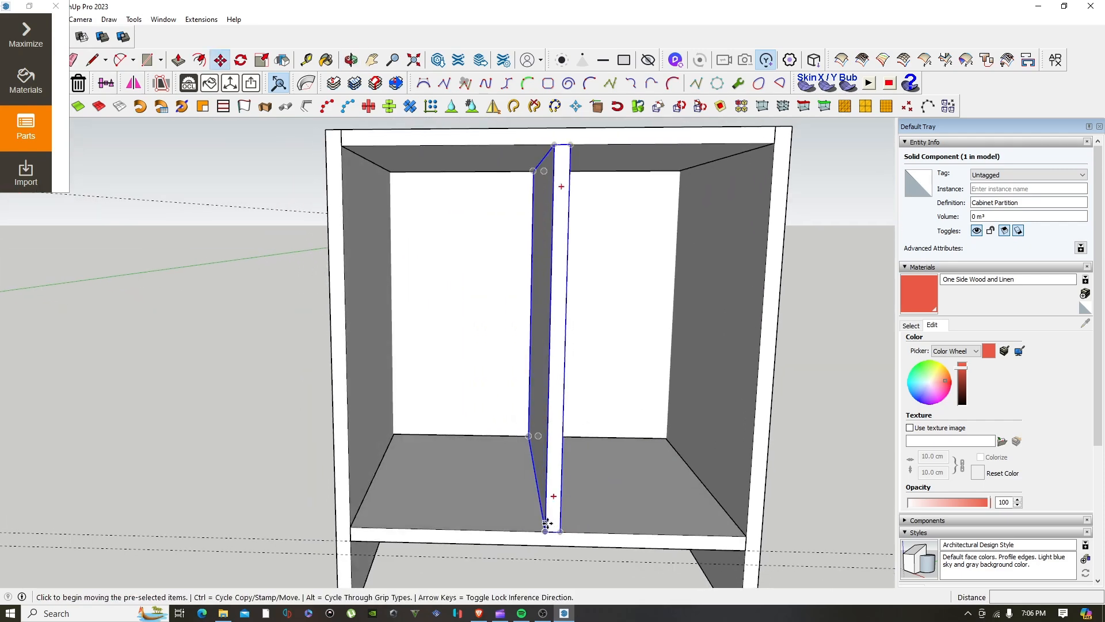
pyautogui.click(542, 532)
pyautogui.write('0.')
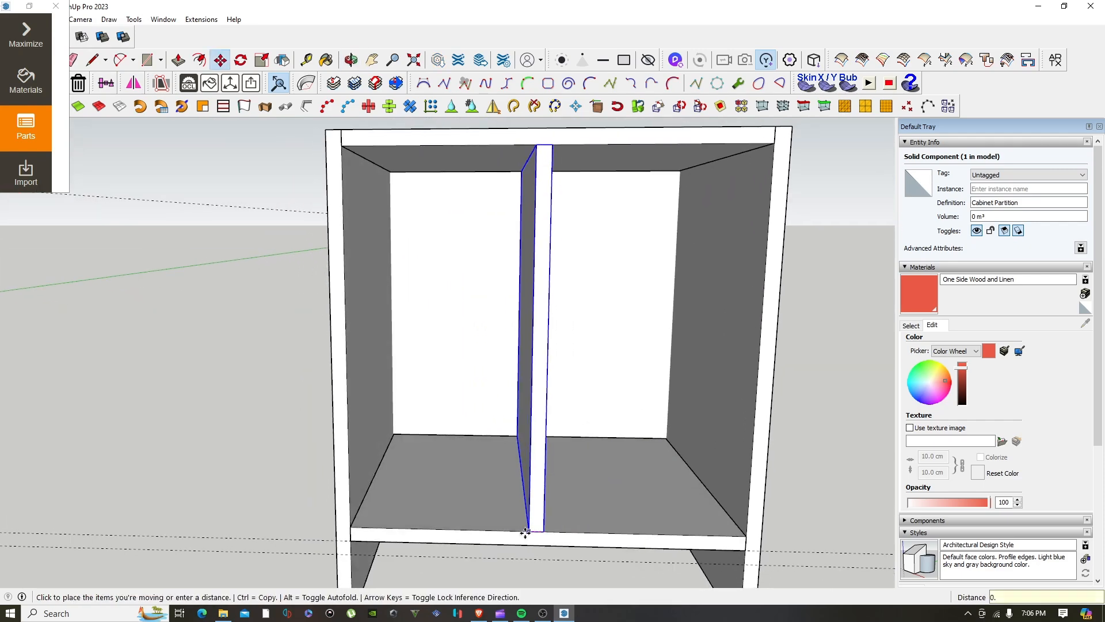
pyautogui.press('Return')
# Measure the clear width along the top panel's lower front edge from the side panel's inner corner to the partition
pyautogui.scroll(-3, 525, 532)
pyautogui.moveTo(595, 345); pyautogui.dragTo(470, 348, button='middle')
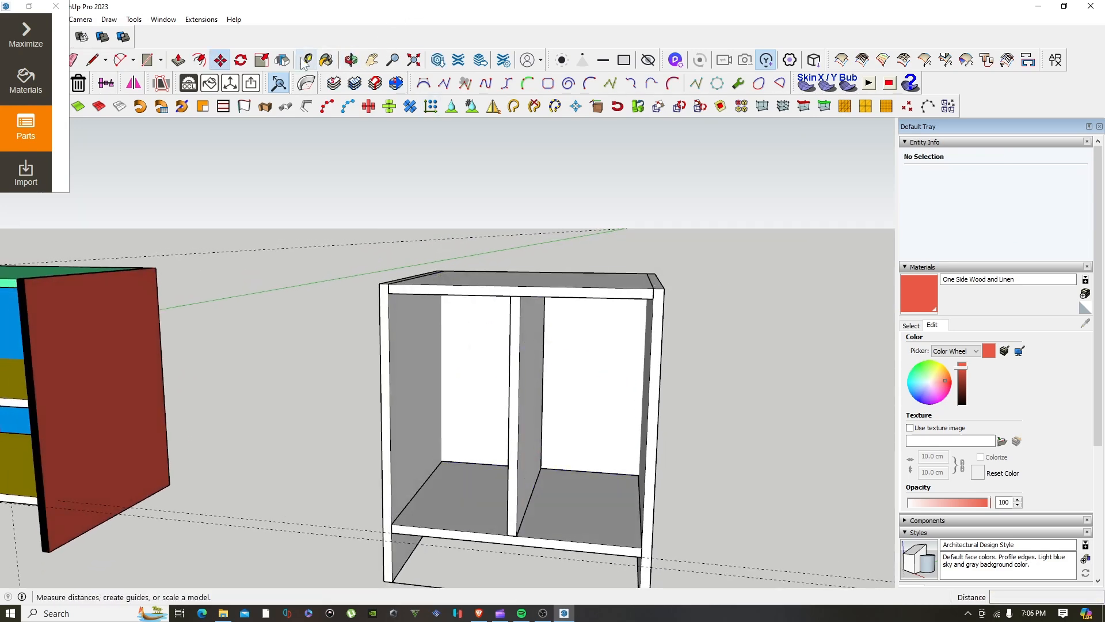
pyautogui.click(307, 60)
pyautogui.scroll(3, 330, 247)
pyautogui.click(418, 317)
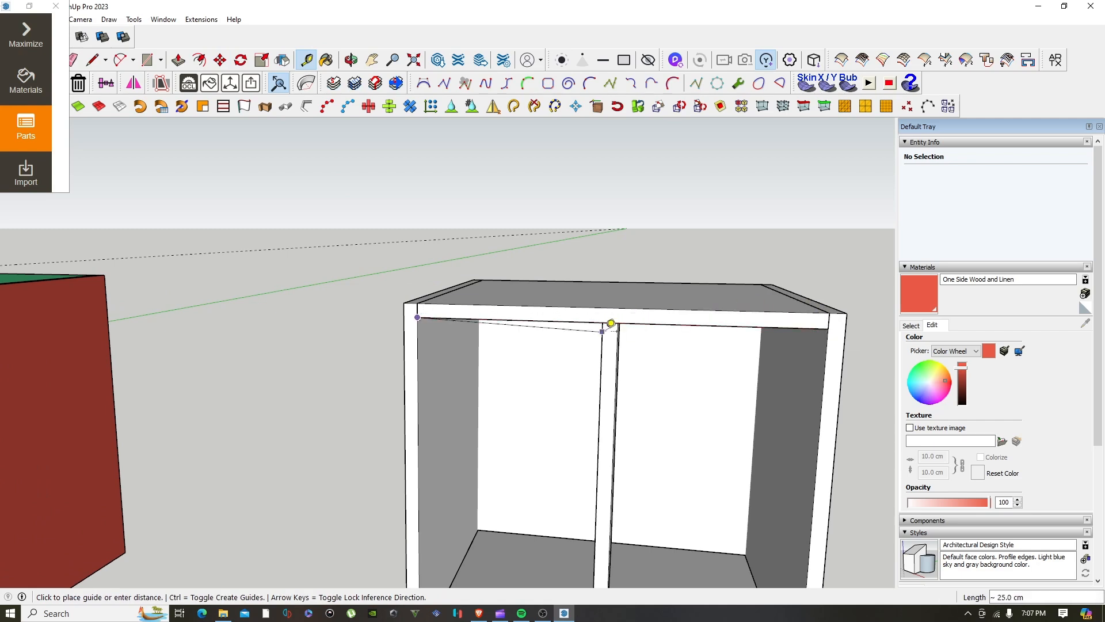
pyautogui.scroll(-2, 614, 320)
pyautogui.scroll(-2, 615, 323)
pyautogui.press('space')
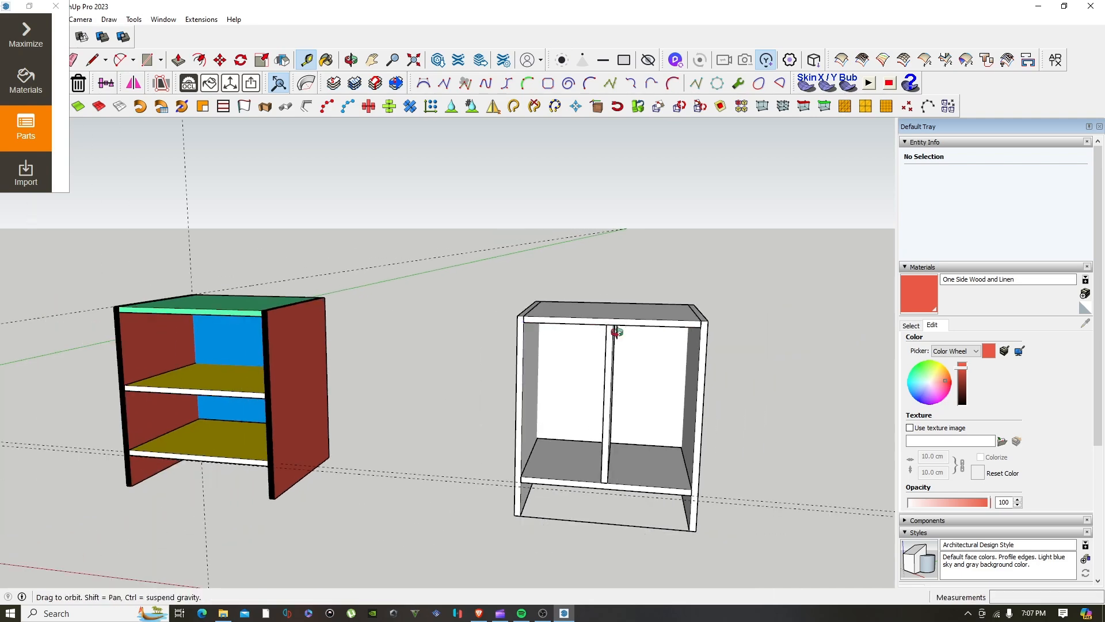
# Inspect the assembled cabinet from several angles, checking its individual panels' component definitions
pyautogui.moveTo(615, 326); pyautogui.dragTo(543, 376, button='middle')
pyautogui.scroll(-3, 543, 376)
pyautogui.scroll(3, 569, 503)
pyautogui.scroll(3, 568, 386)
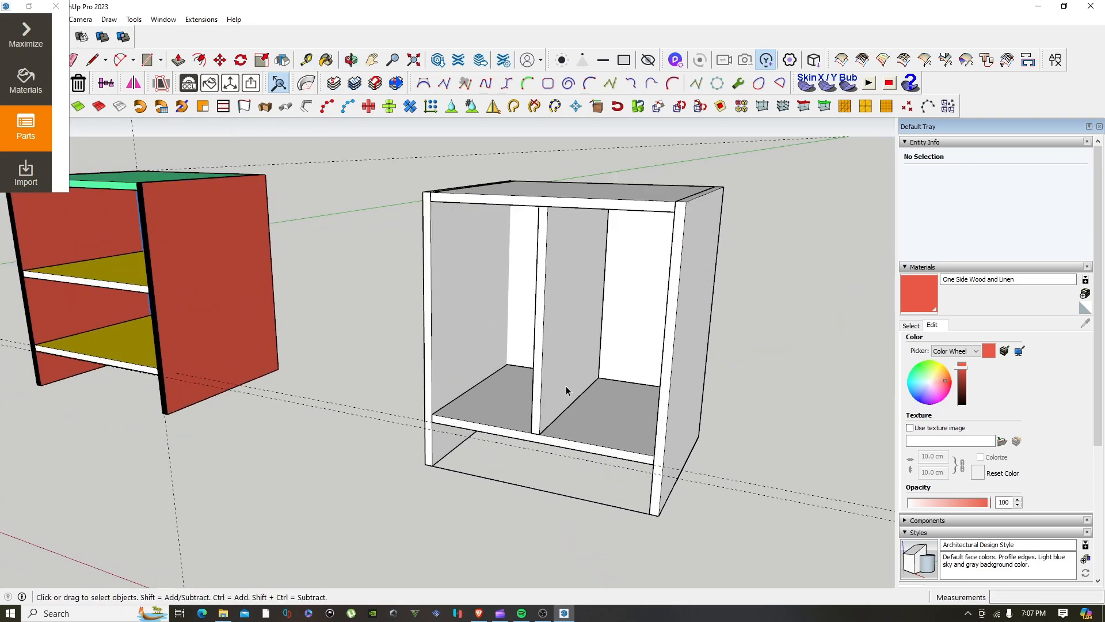
pyautogui.scroll(2, 526, 456)
pyautogui.moveTo(527, 456); pyautogui.dragTo(448, 515, button='middle')
pyautogui.scroll(-4, 448, 516)
pyautogui.scroll(5, 476, 420)
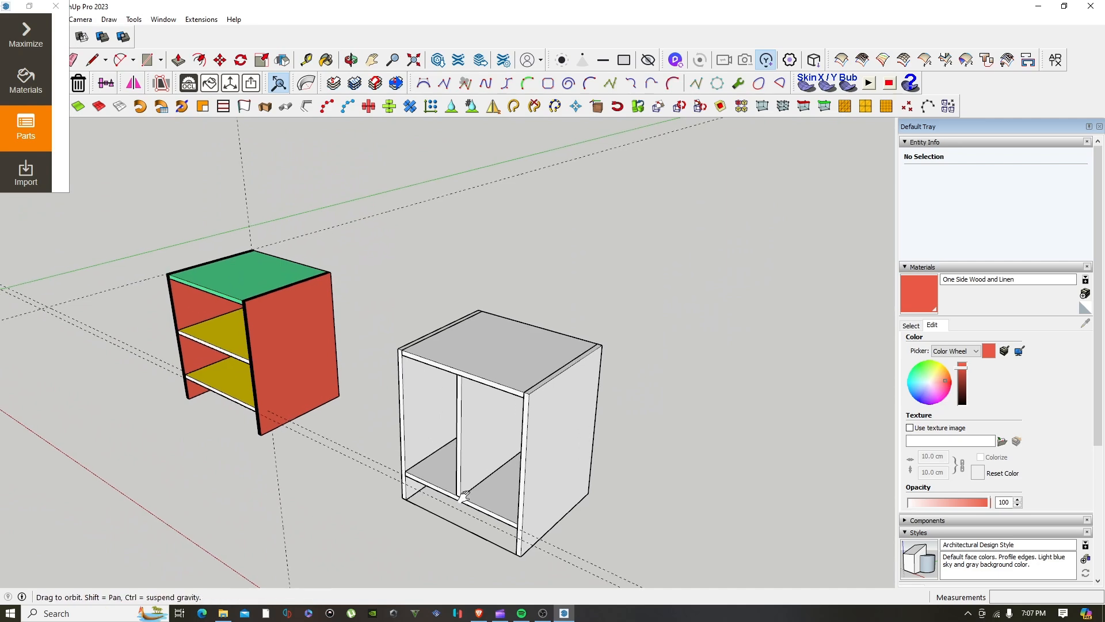
pyautogui.click(452, 492)
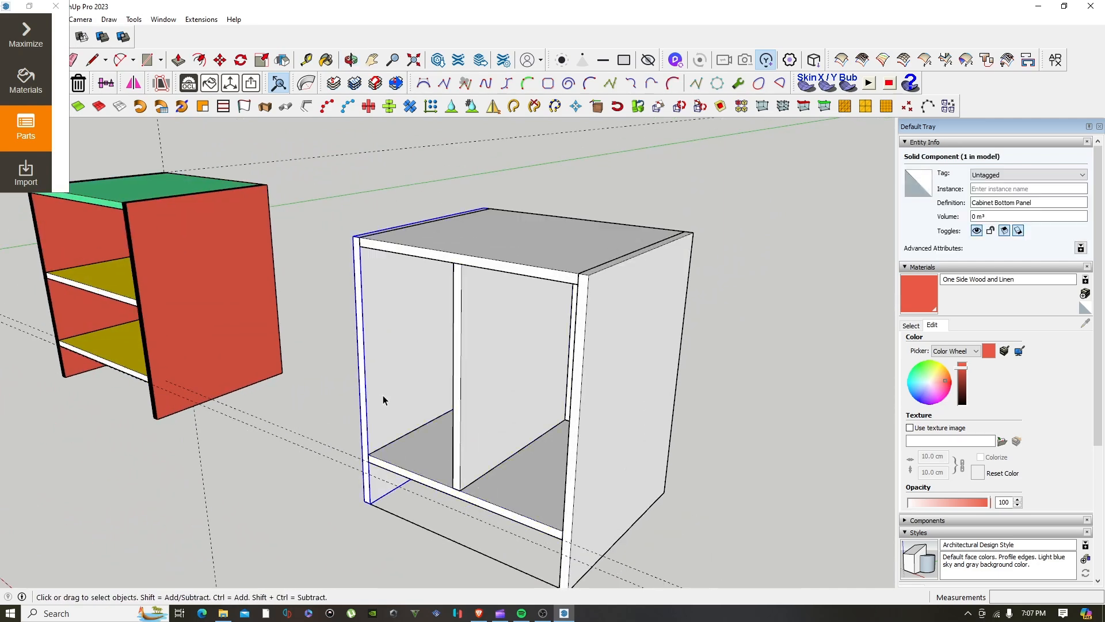
pyautogui.click(610, 451)
pyautogui.moveTo(609, 451); pyautogui.dragTo(136, 390, button='middle')
pyautogui.moveTo(273, 345); pyautogui.dragTo(675, 420, button='middle')
pyautogui.scroll(-3, 730, 419)
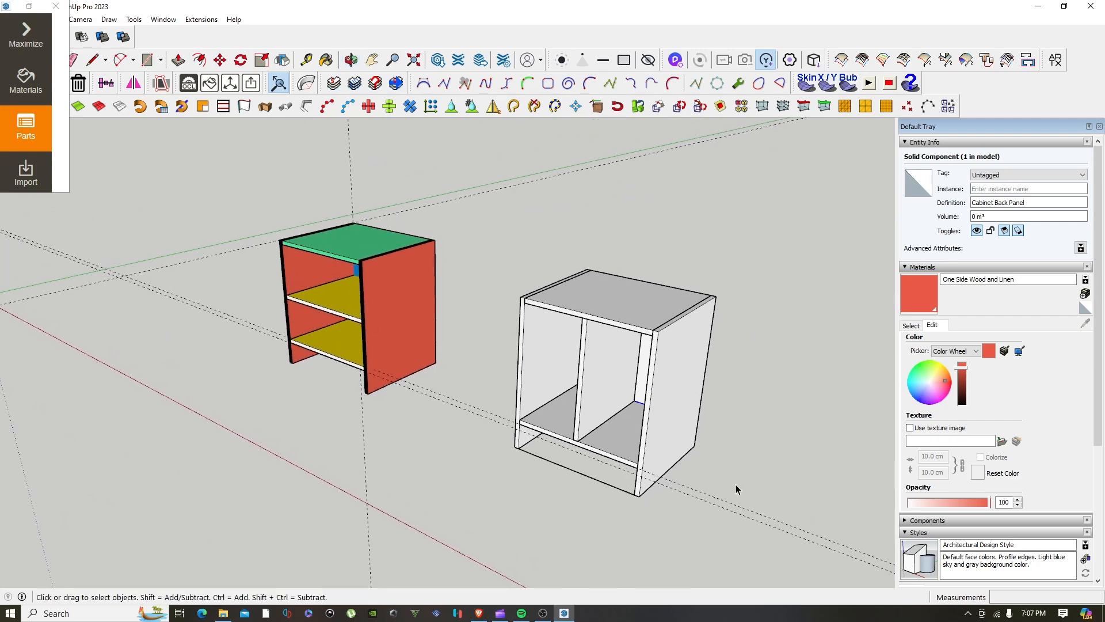
pyautogui.moveTo(702, 355); pyautogui.dragTo(670, 314, button='middle')
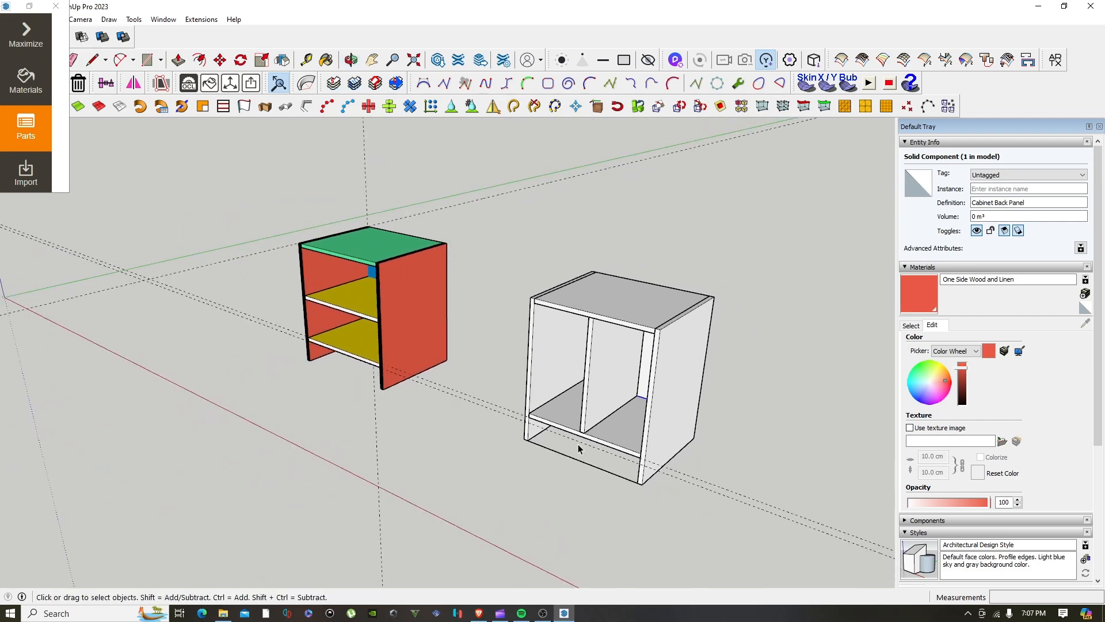
# Regenerate the existing OpenCutList parts list, close its window and clear the selection in the model
pyautogui.click(14, 39)
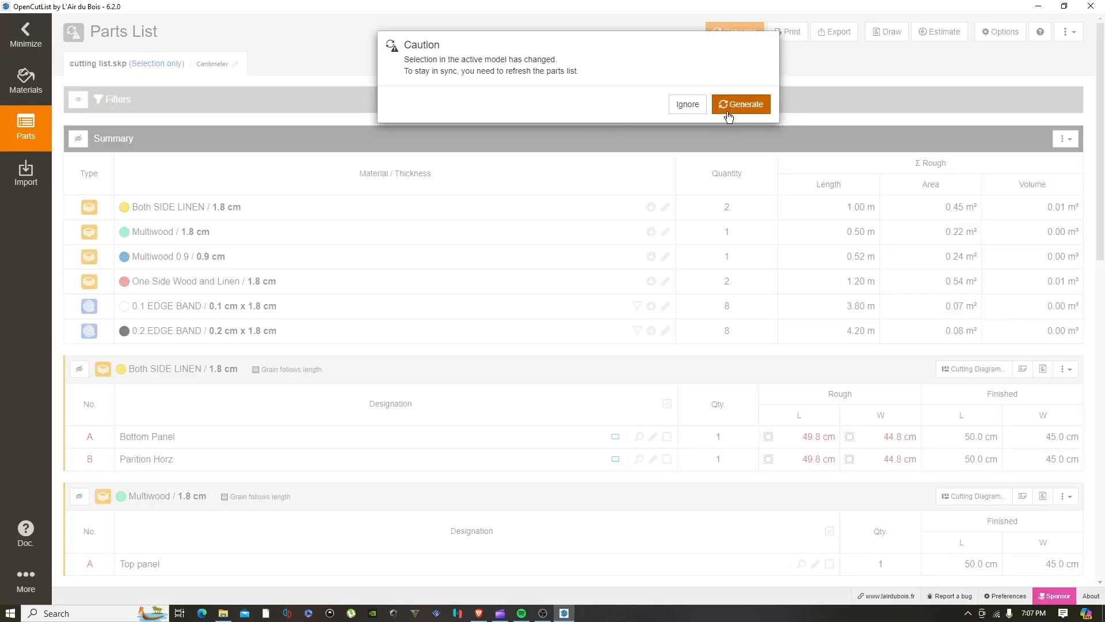
pyautogui.click(734, 103)
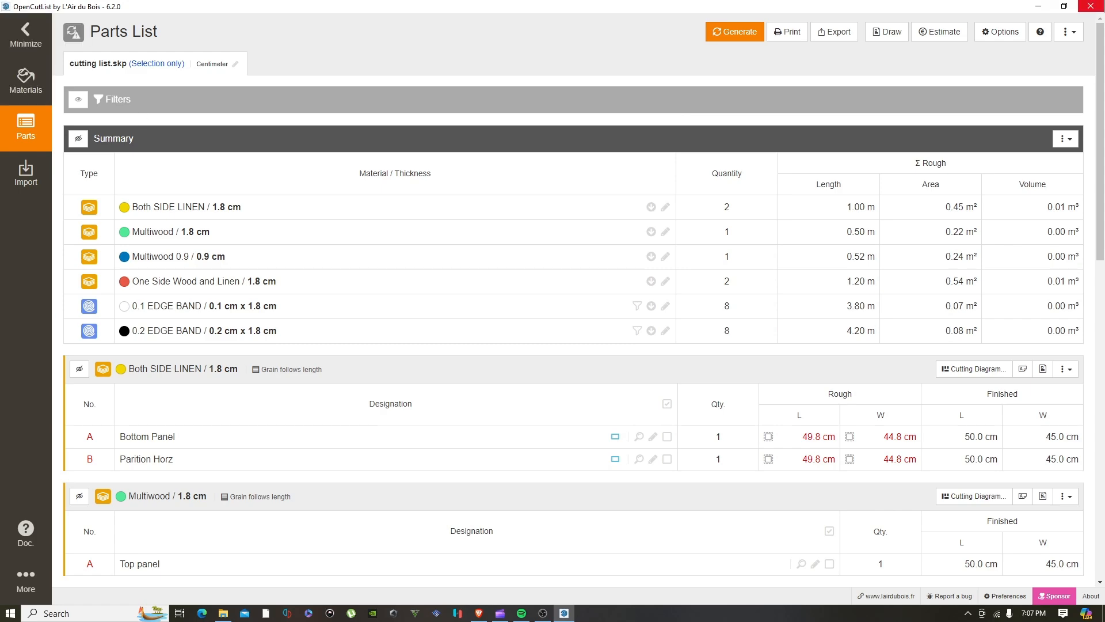
pyautogui.click(1091, 6)
pyautogui.click(363, 130)
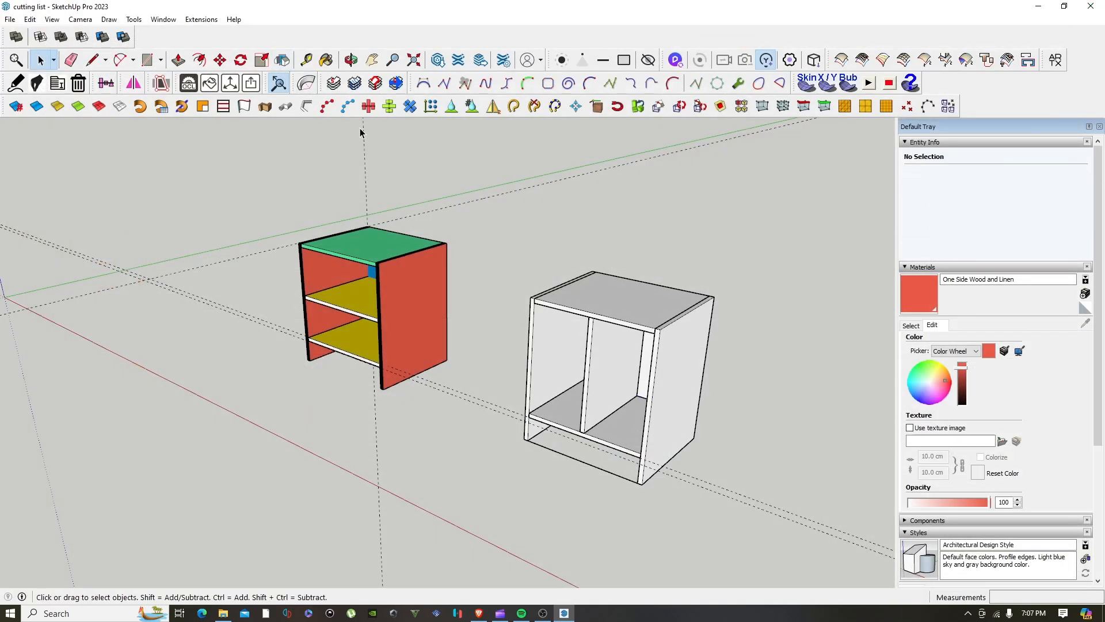
# Relaunch OpenCutList in a full-size window and browse the model's materials down to the Multiwood entries
pyautogui.click(202, 19)
pyautogui.moveTo(253, 230)
pyautogui.click(314, 228)
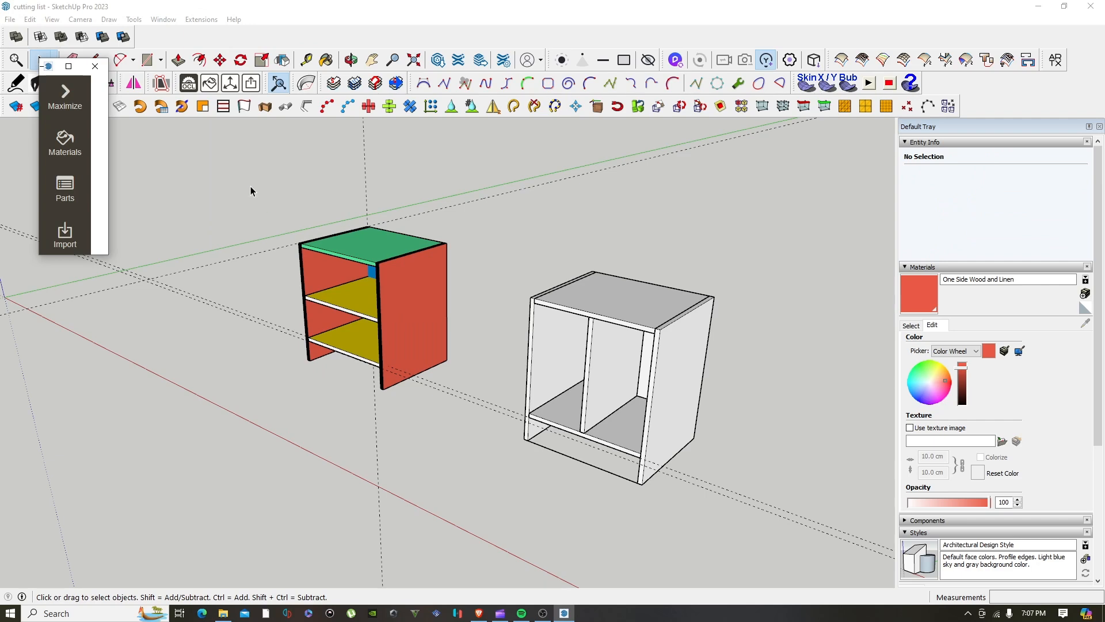
pyautogui.click(47, 93)
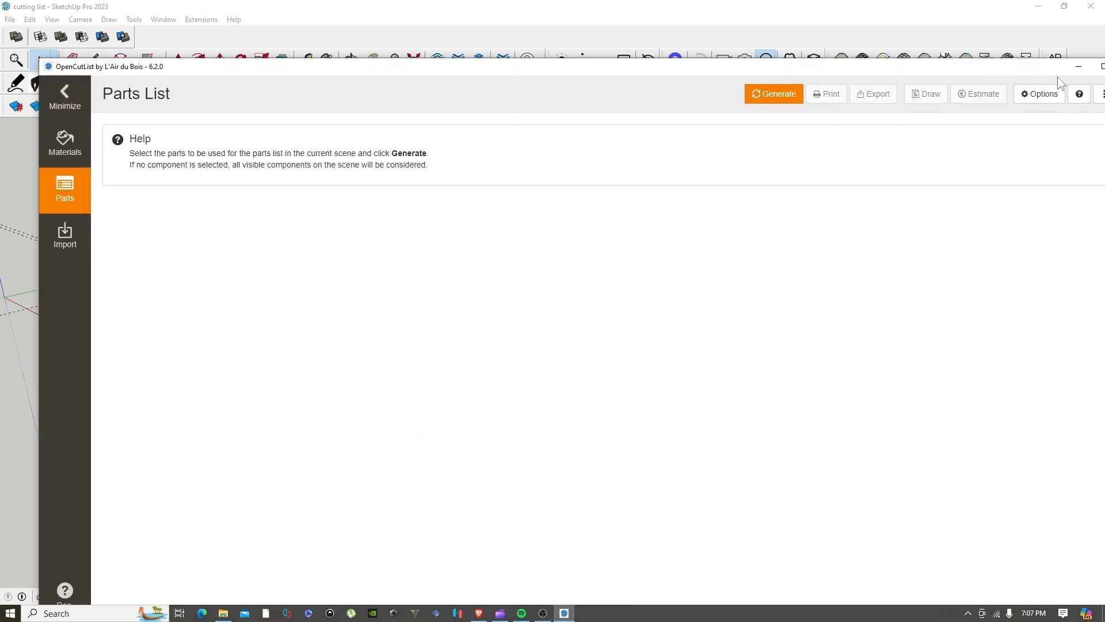
pyautogui.click(1102, 66)
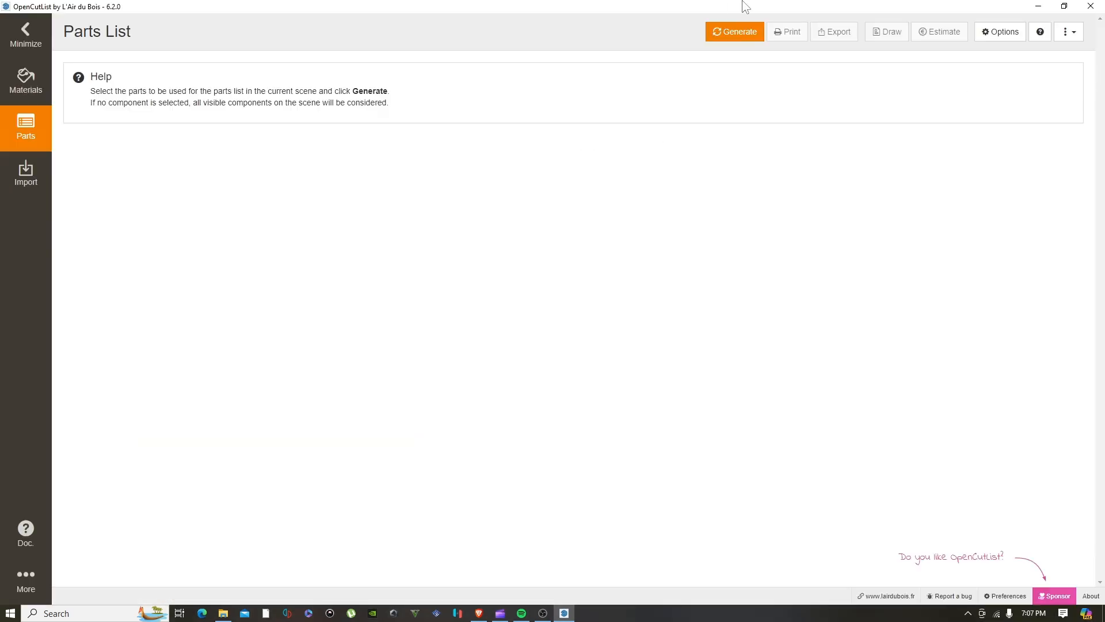
pyautogui.click(4, 89)
pyautogui.scroll(-5, 450, 271)
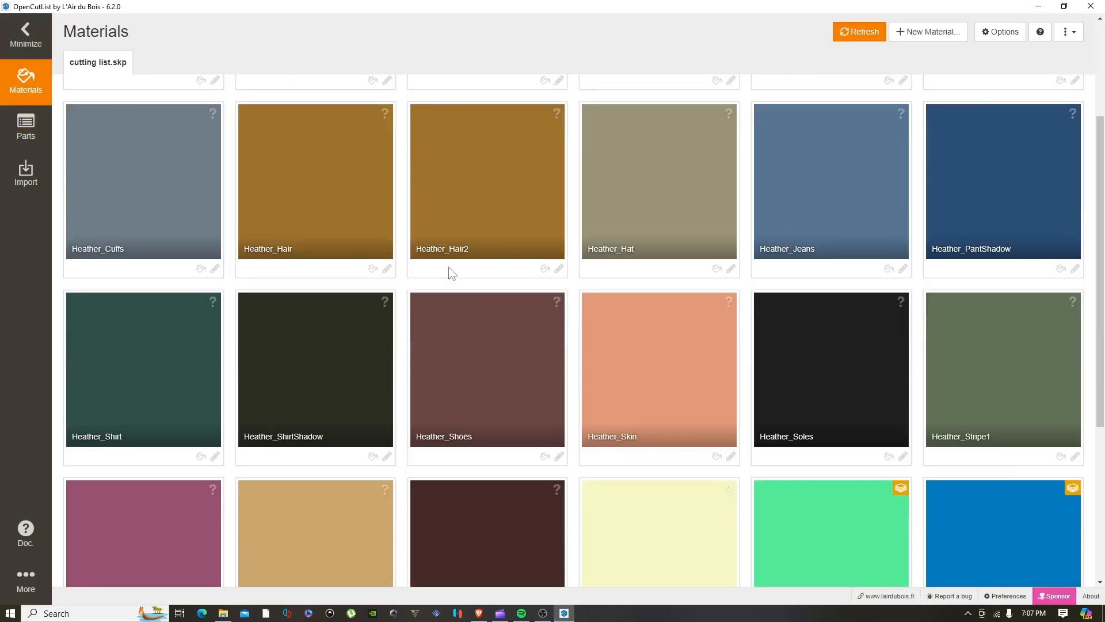
pyautogui.scroll(-3, 450, 271)
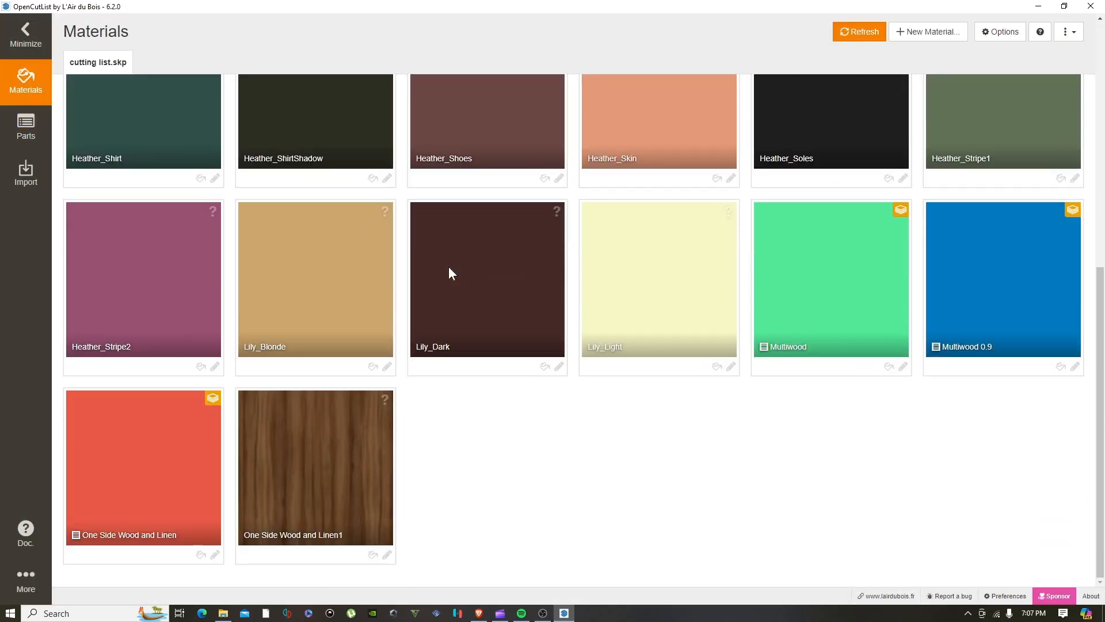
pyautogui.click(948, 36)
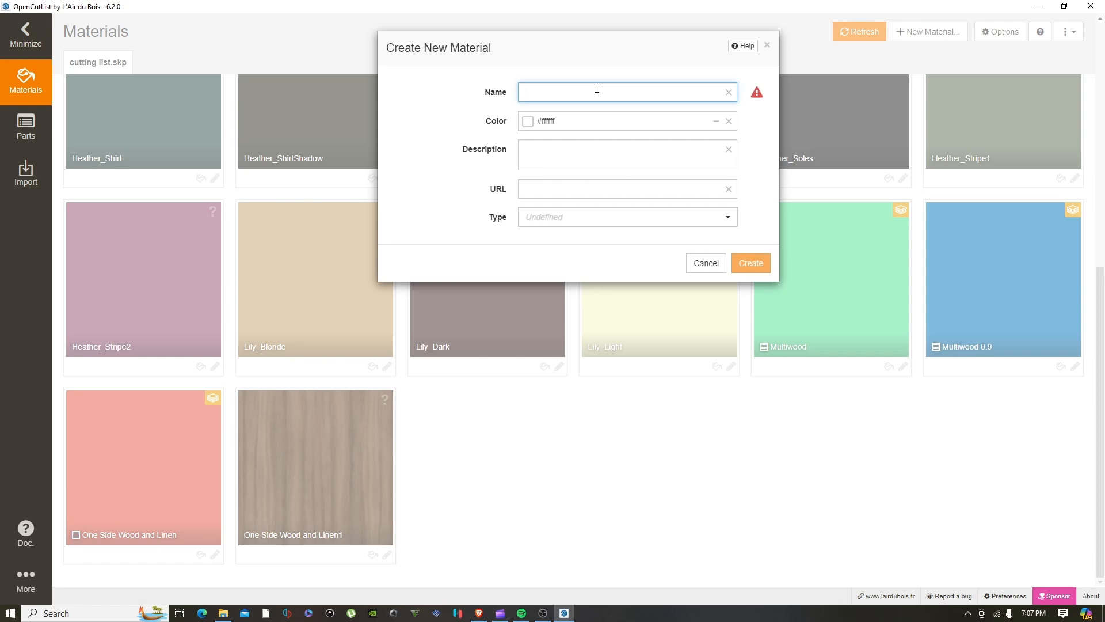
pyautogui.write('Mult')
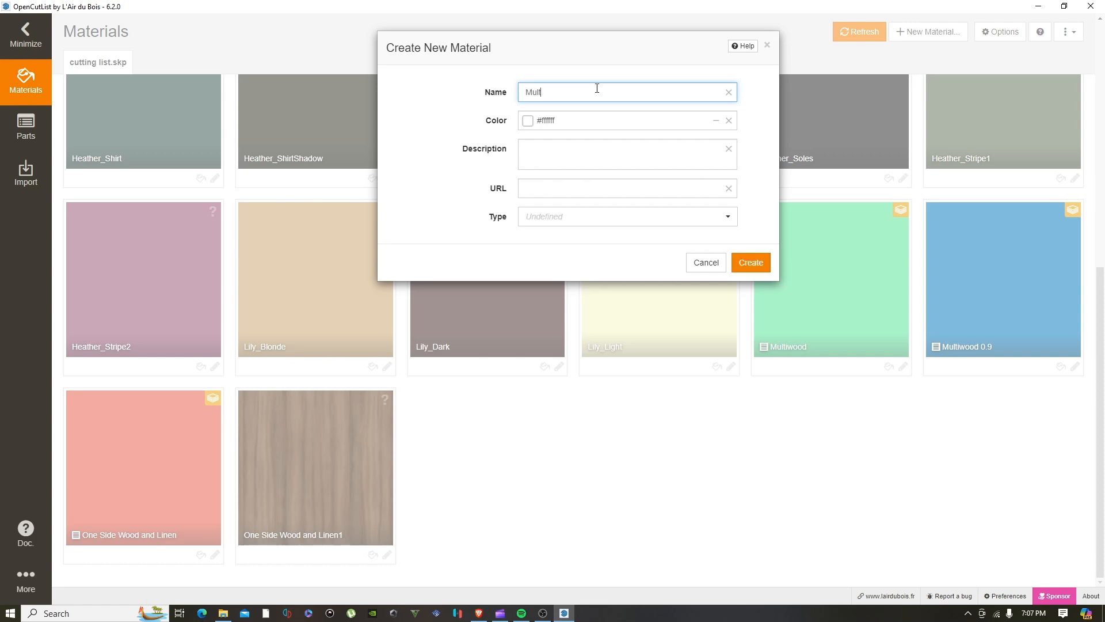
pyautogui.click(768, 44)
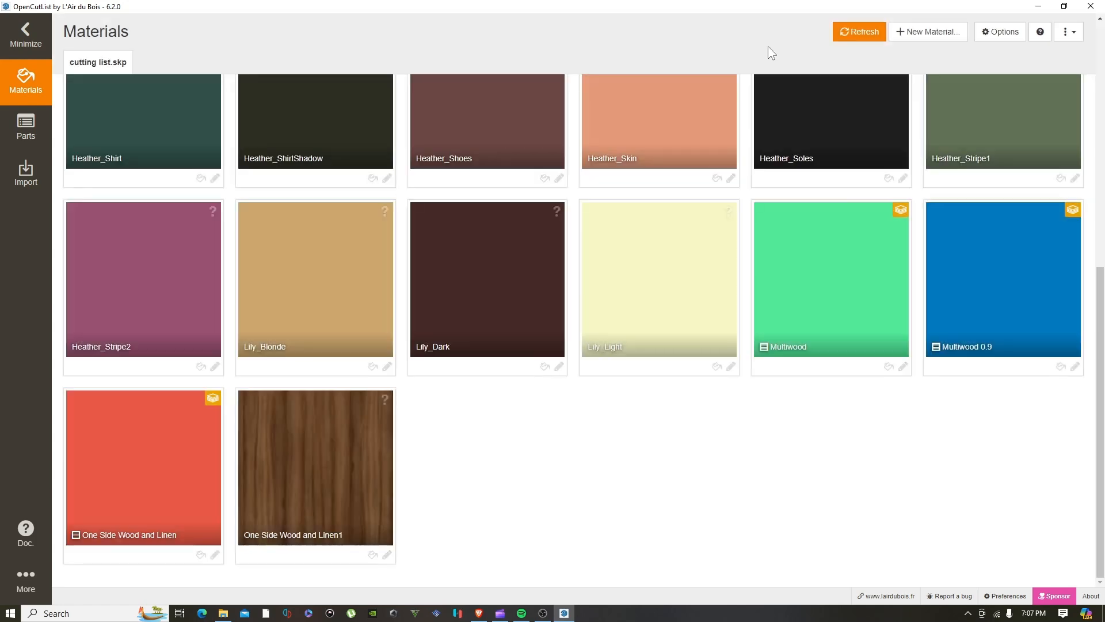
# Remove the Multiwood sheet material from the model and confirm the removal
pyautogui.rightClick(903, 369)
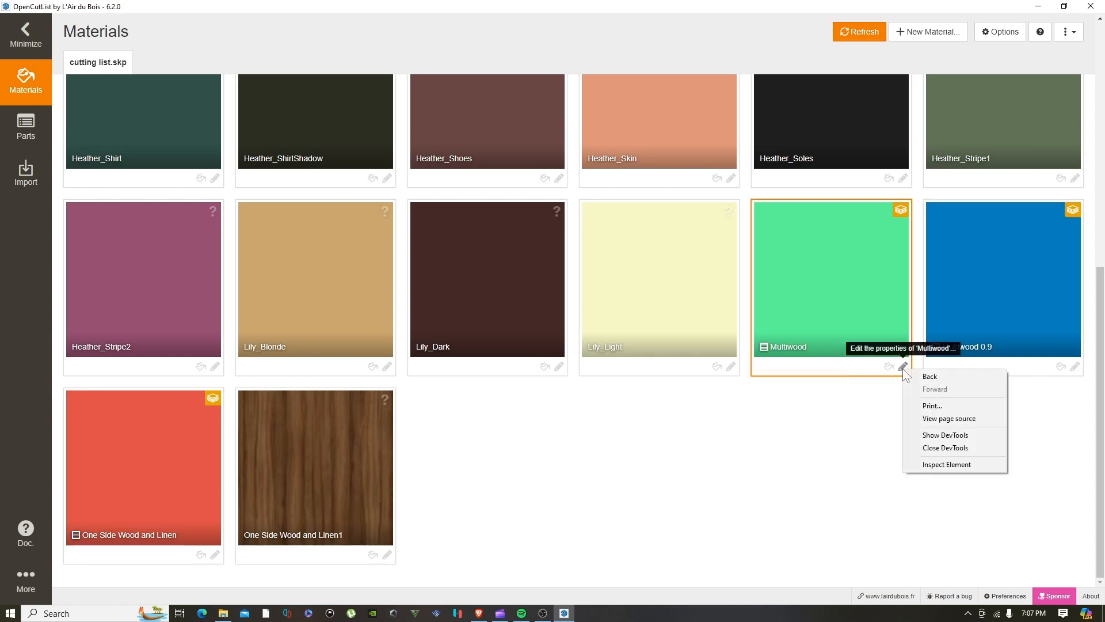
pyautogui.click(903, 368)
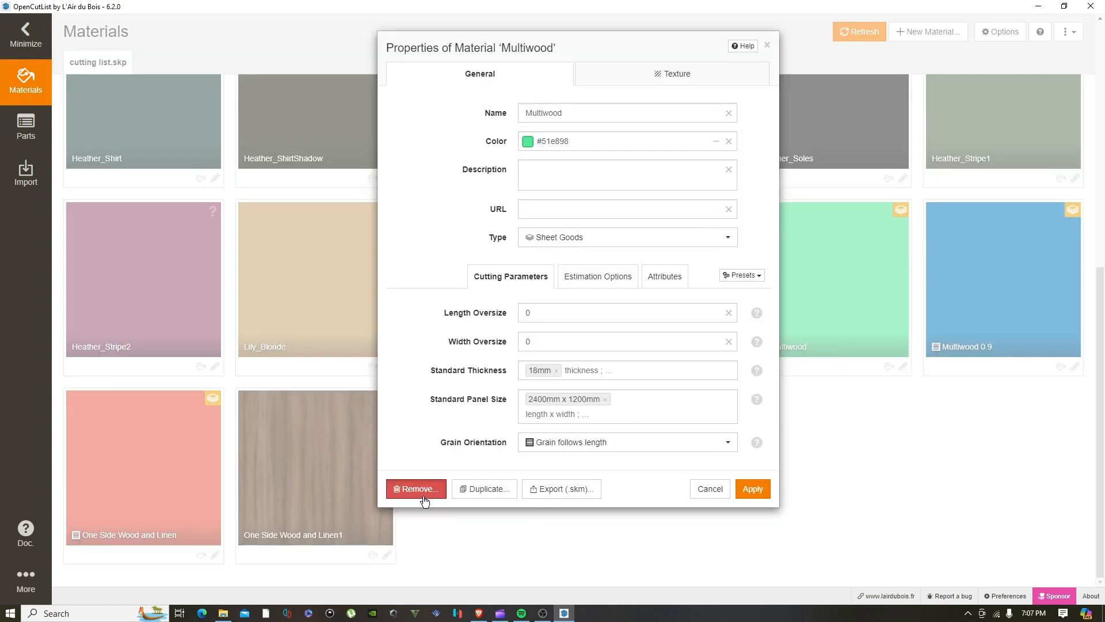
pyautogui.click(416, 489)
pyautogui.click(721, 130)
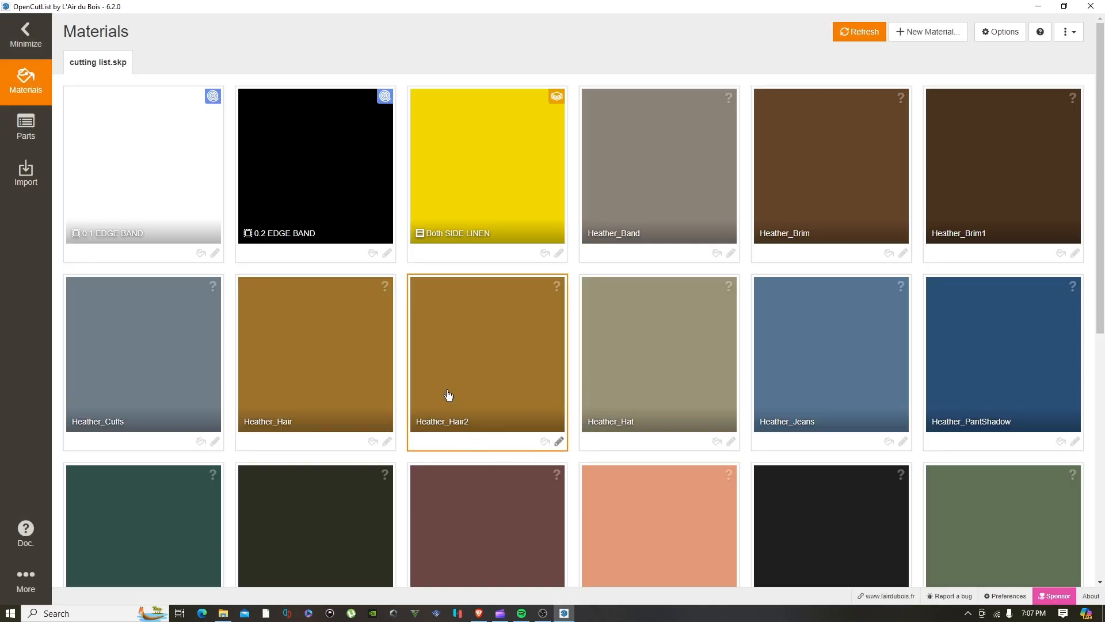
# Remove the 0.1 EDGE BAND and 0.2 EDGE BAND materials from the model, confirming each removal
pyautogui.click(215, 253)
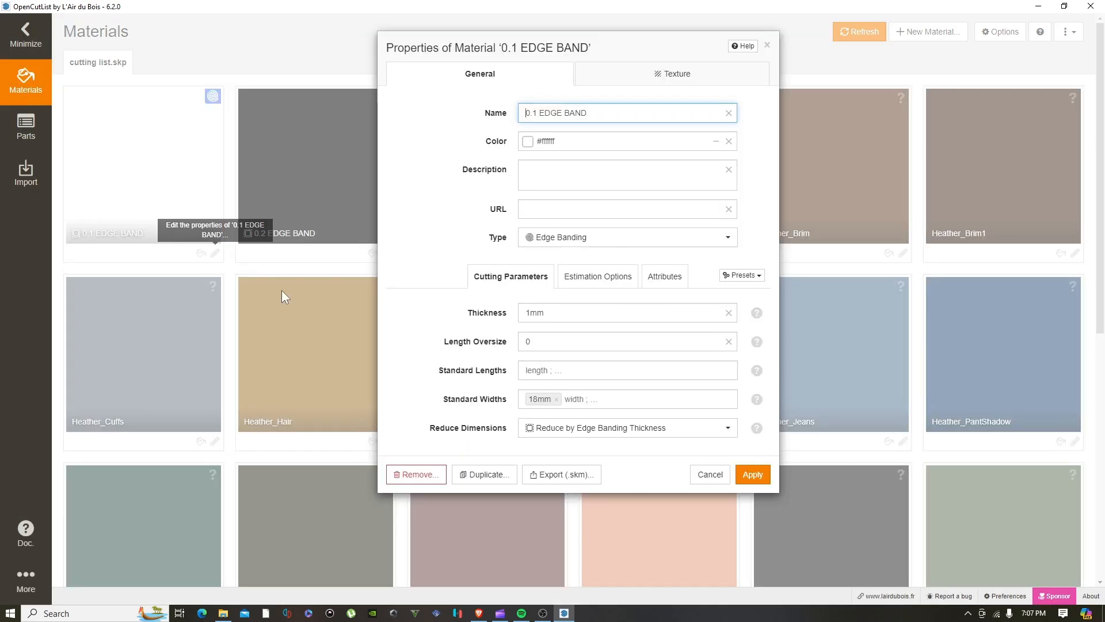
pyautogui.click(434, 478)
pyautogui.click(714, 131)
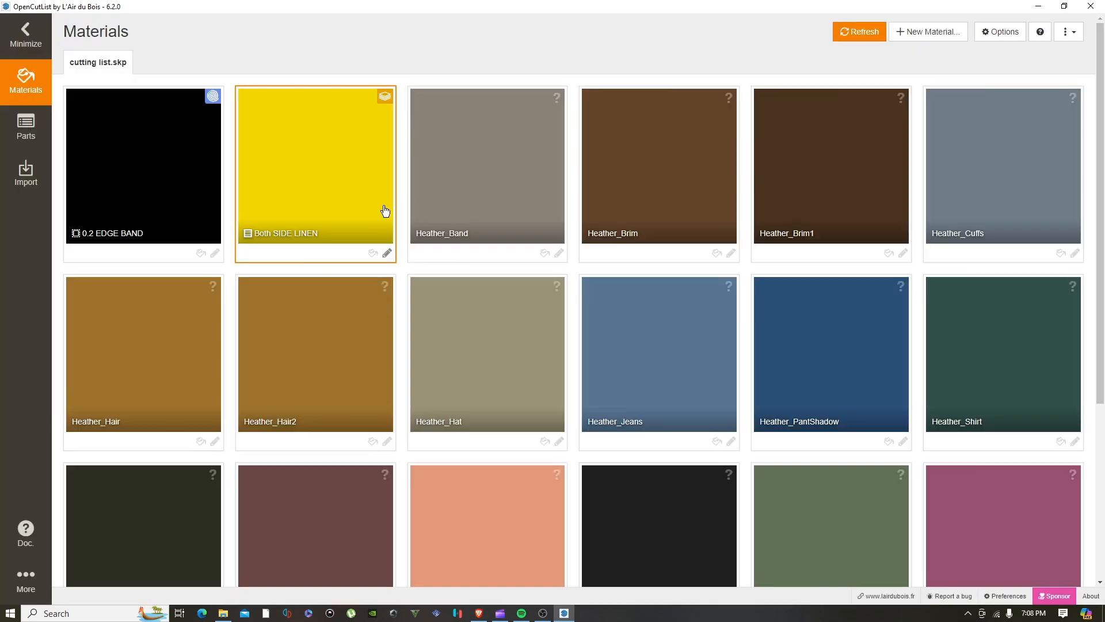
pyautogui.click(215, 253)
pyautogui.click(436, 476)
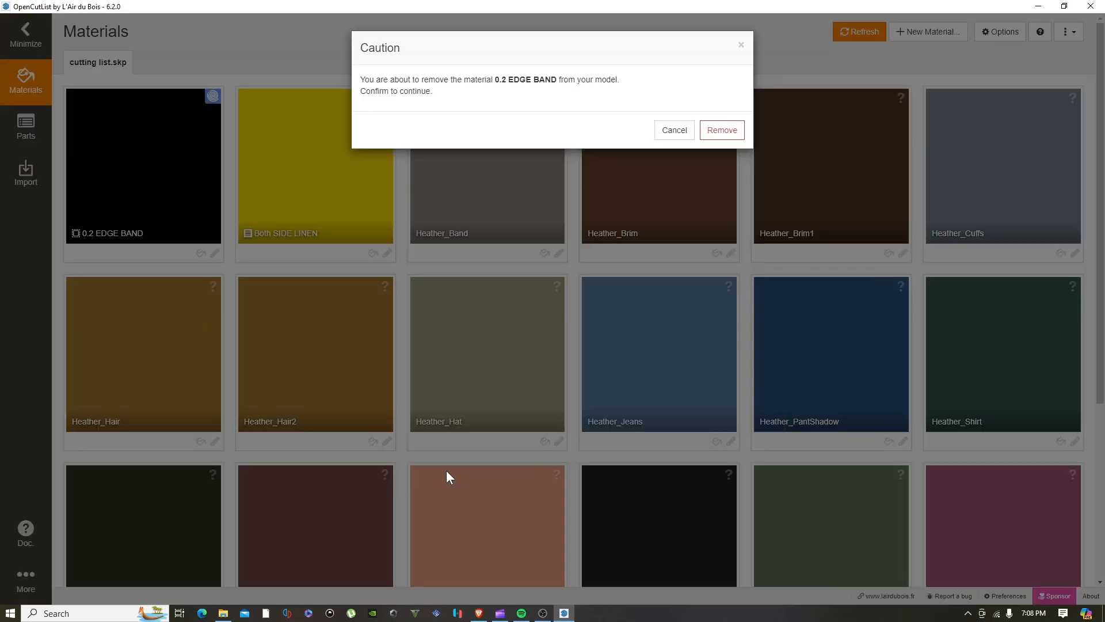
pyautogui.click(718, 130)
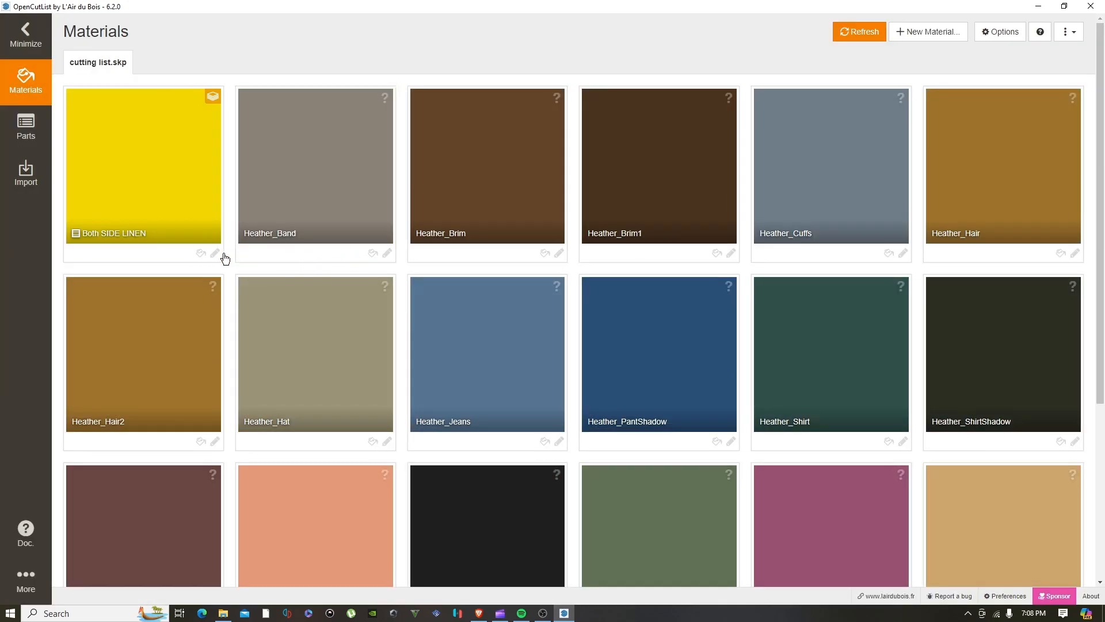
# Remove the Both SIDE LINEN material from the model and confirm the removal
pyautogui.click(215, 254)
pyautogui.click(416, 489)
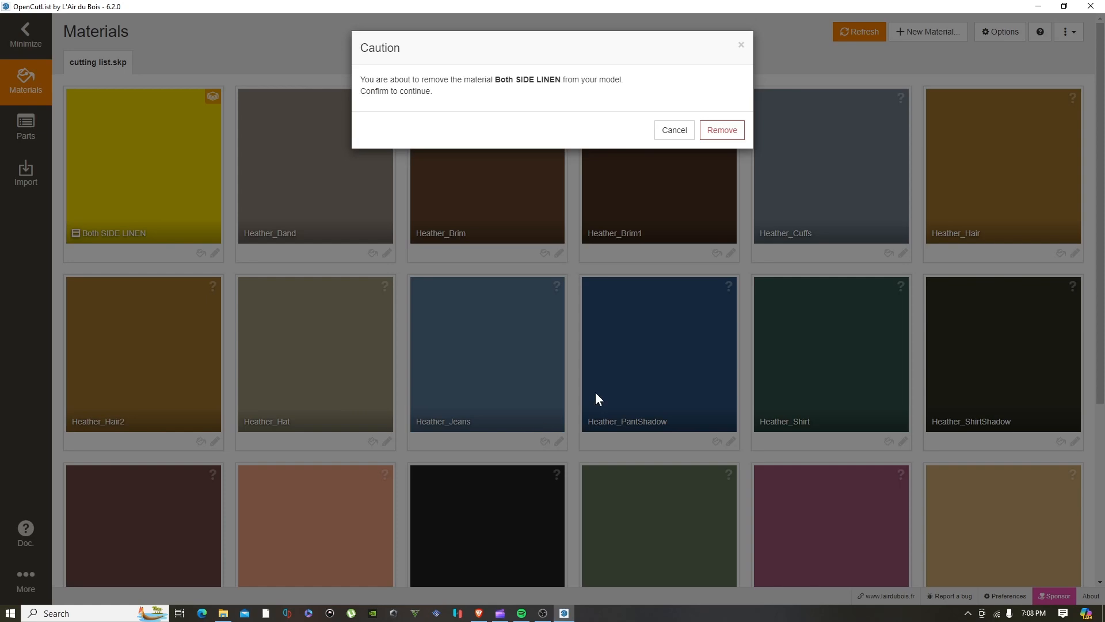
pyautogui.click(719, 129)
# Remove the One Side Wood and Linen and One Side Wood and Linen1 materials from the model, confirming each removal
pyautogui.scroll(-5, 730, 136)
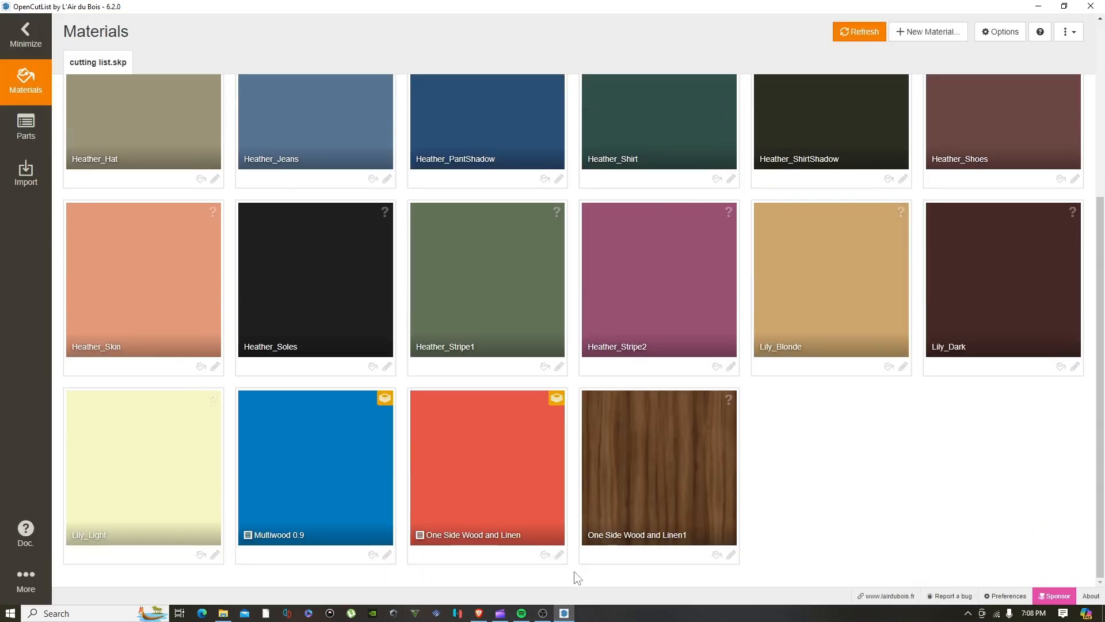
pyautogui.click(558, 556)
pyautogui.click(416, 488)
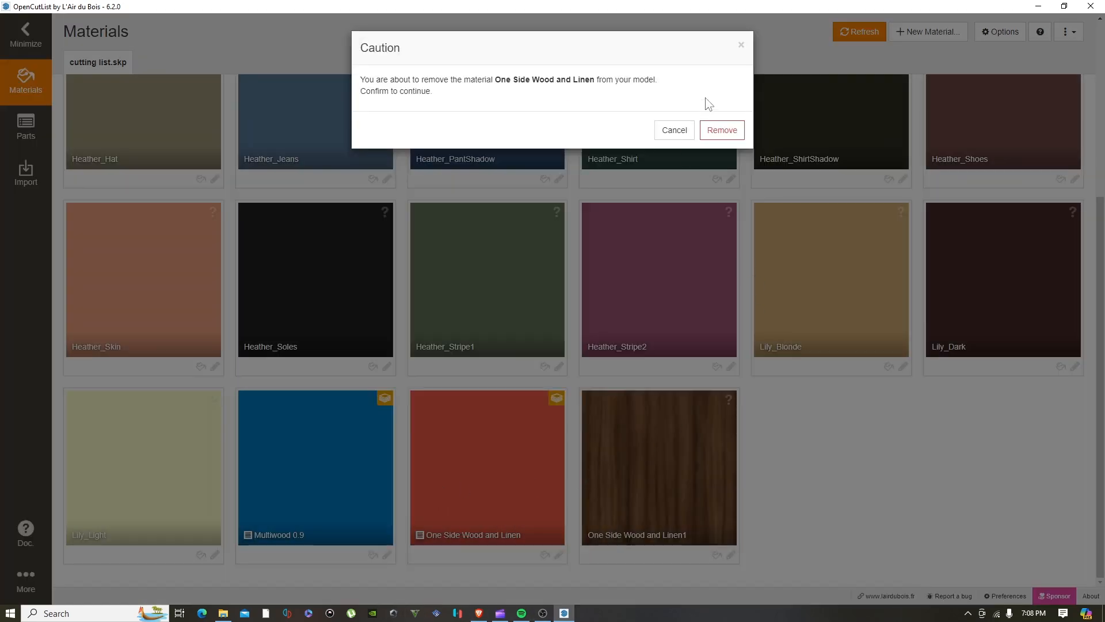
pyautogui.click(722, 129)
pyautogui.scroll(-5, 650, 495)
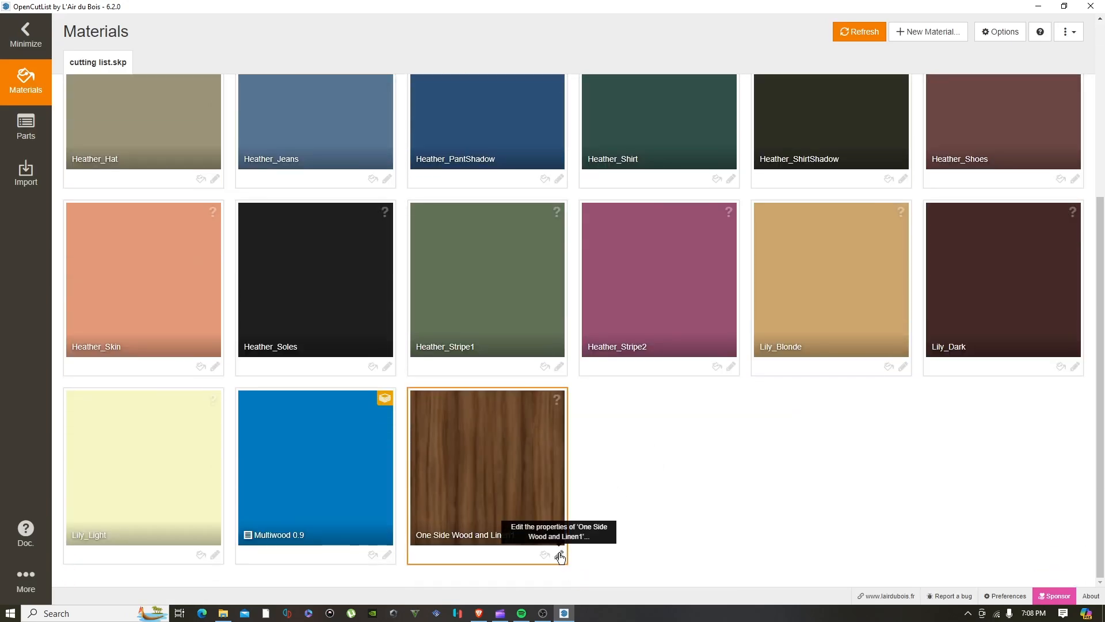
pyautogui.click(560, 556)
pyautogui.click(415, 282)
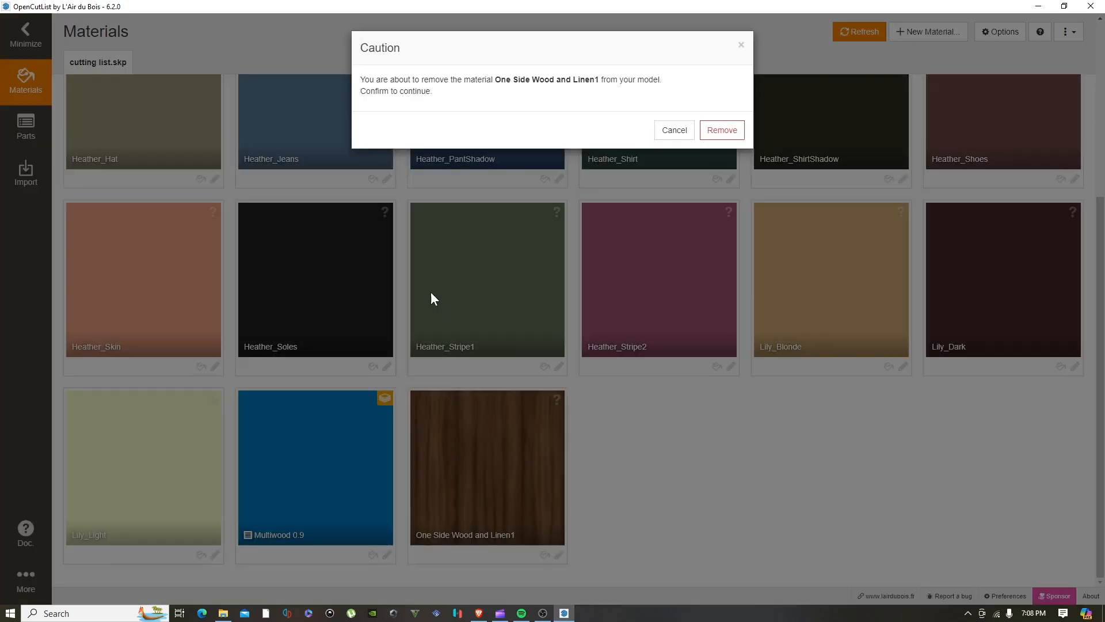
pyautogui.click(722, 129)
# Remove the Multiwood 0.9 material from the model and confirm the removal
pyautogui.scroll(-5, 337, 510)
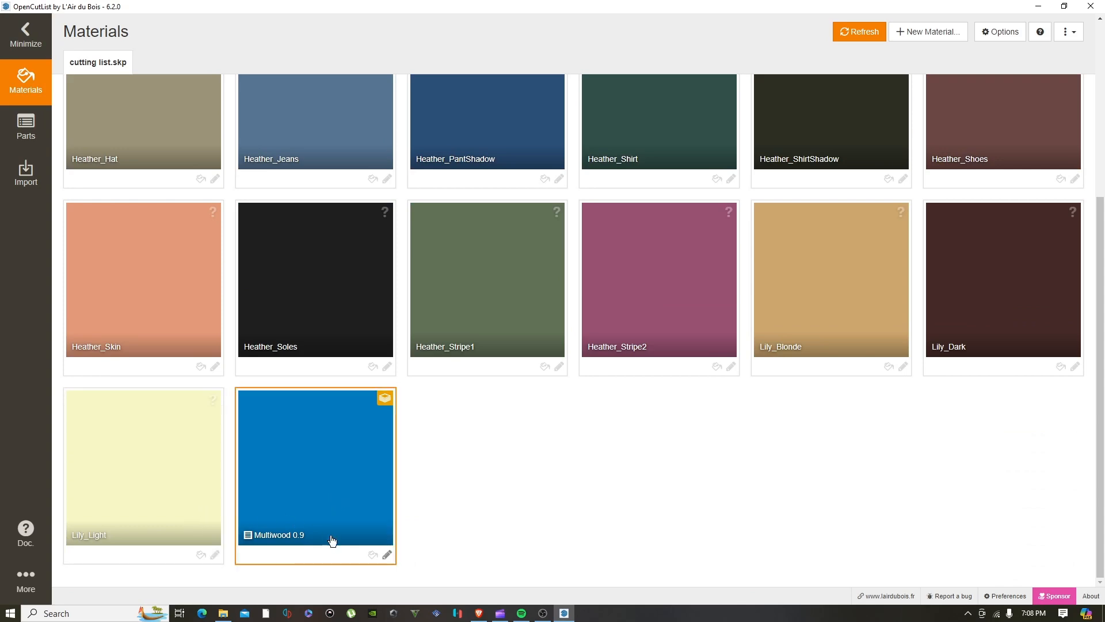
pyautogui.click(386, 554)
pyautogui.click(405, 496)
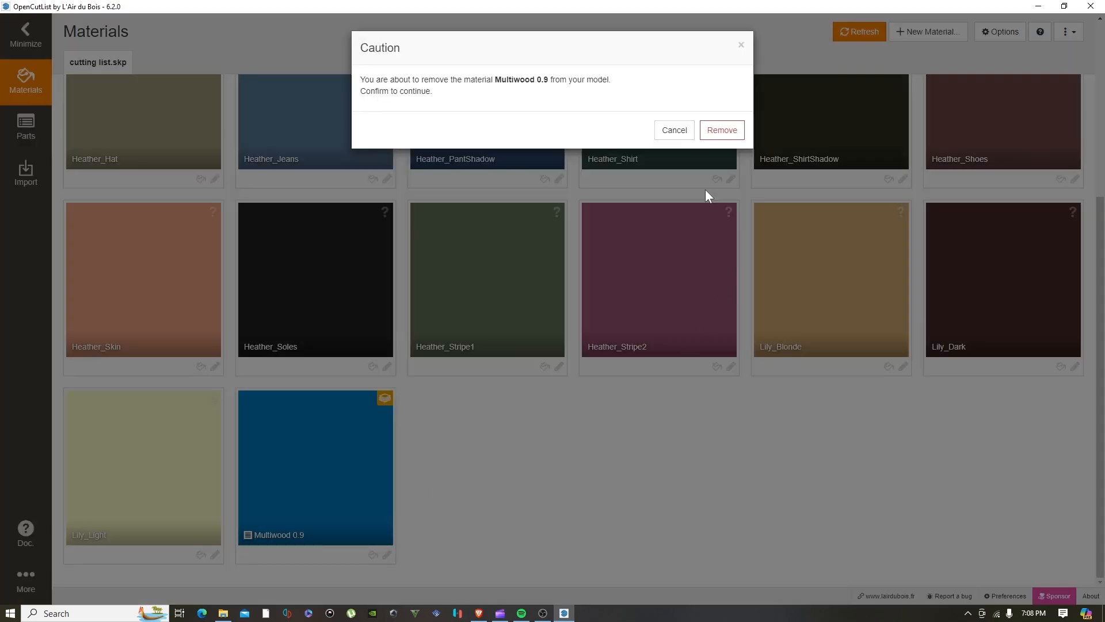
pyautogui.click(721, 130)
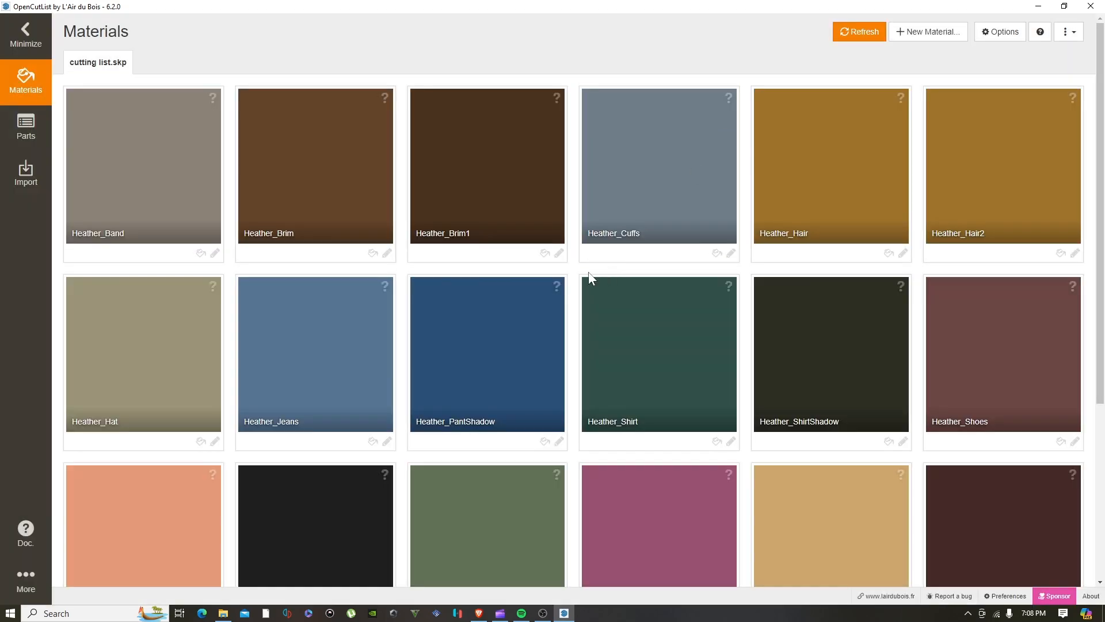
# Look over the remaining model materials and check the cabinets in the SketchUp view before returning to the materials list
pyautogui.scroll(-3, 587, 278)
pyautogui.scroll(3, 587, 278)
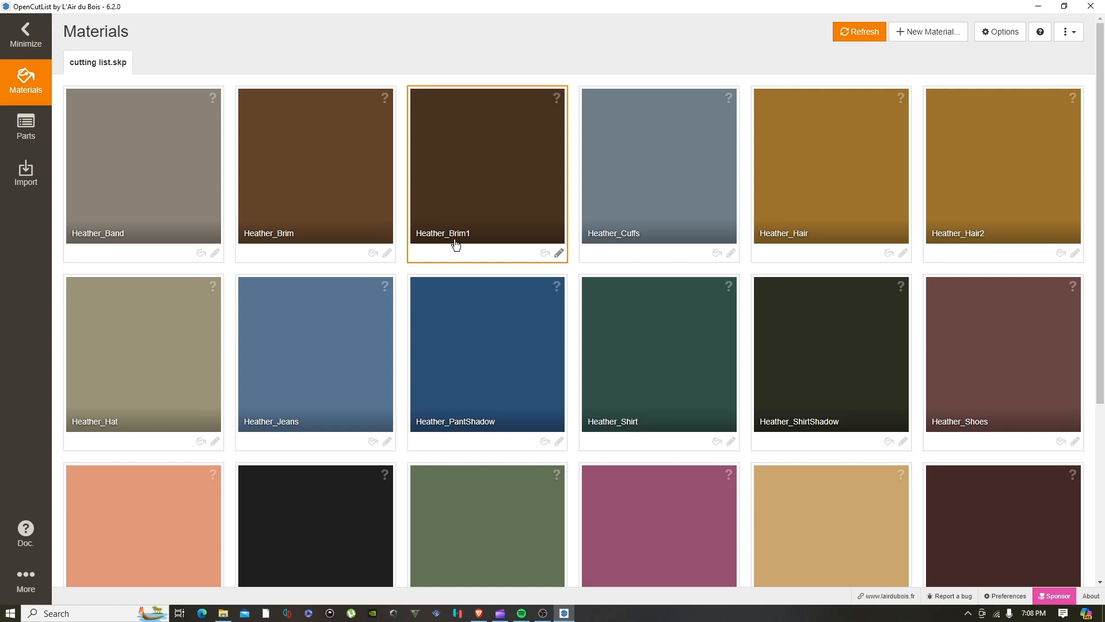
pyautogui.scroll(-1, 401, 300)
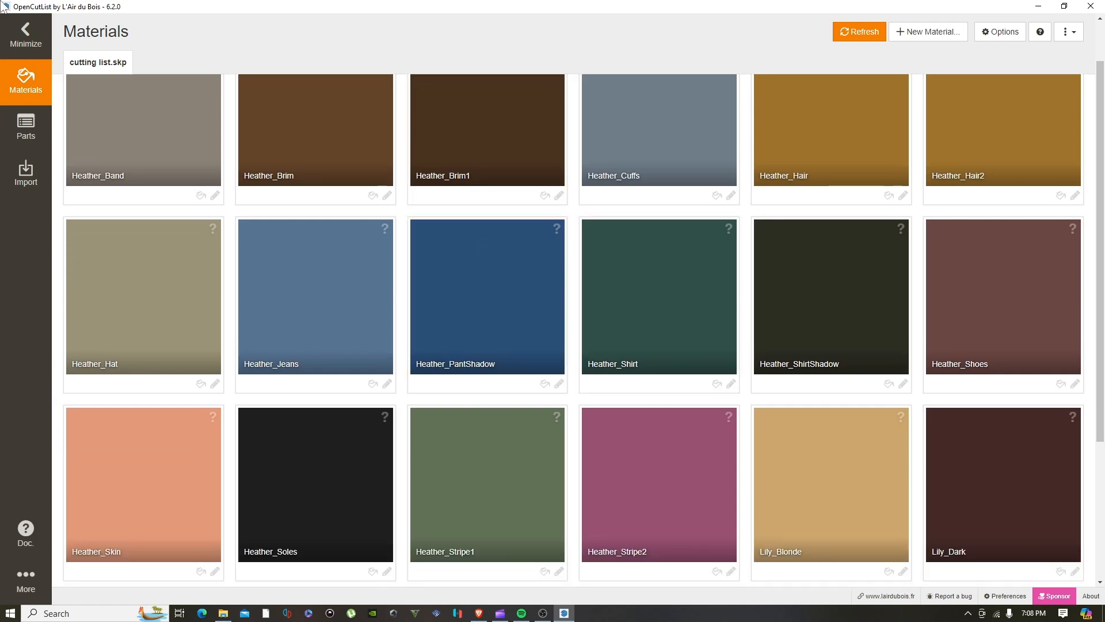
pyautogui.click(8, 42)
pyautogui.scroll(-5, 406, 293)
pyautogui.scroll(-1, 263, 321)
pyautogui.keyDown('shift'); pyautogui.moveTo(259, 323); pyautogui.dragTo(514, 336, button='middle'); pyautogui.keyUp('shift')
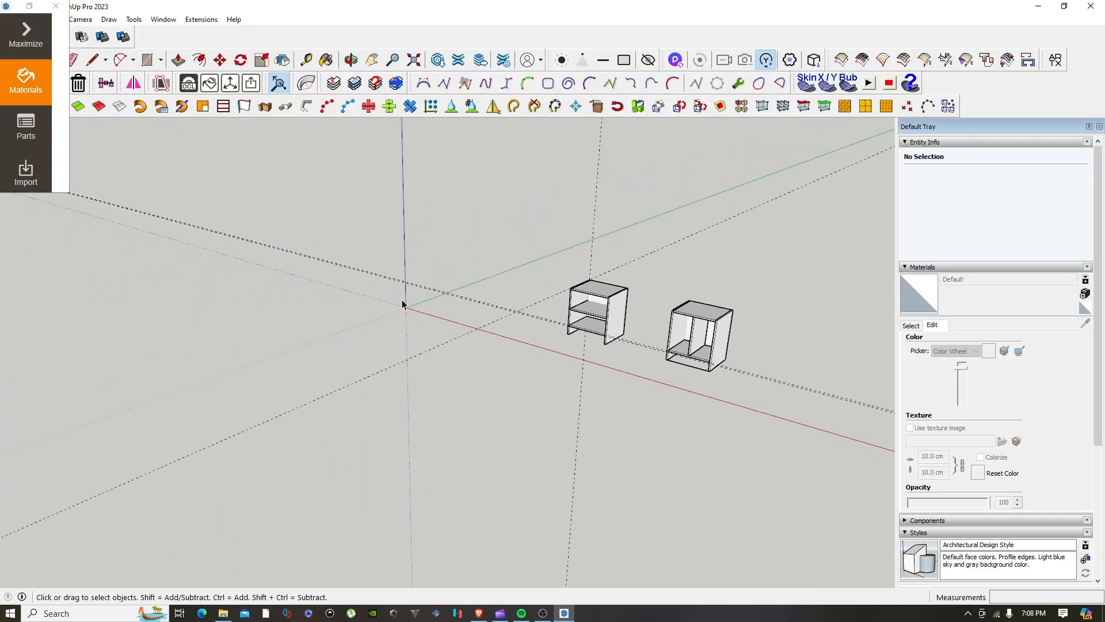
pyautogui.scroll(3, 403, 304)
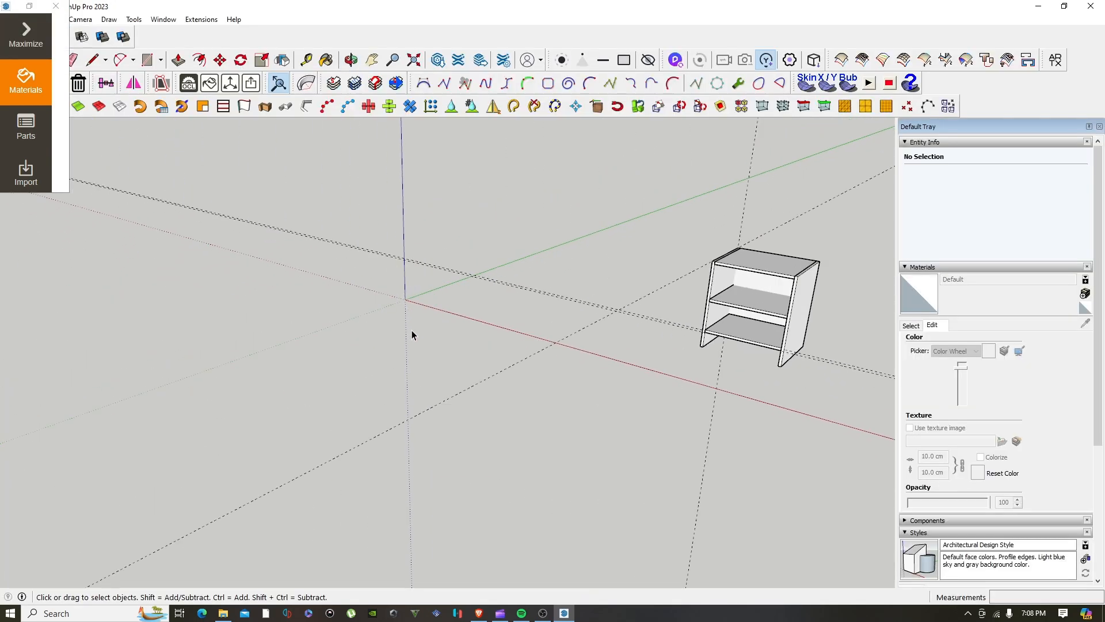
pyautogui.click(26, 35)
pyautogui.scroll(-3, 781, 261)
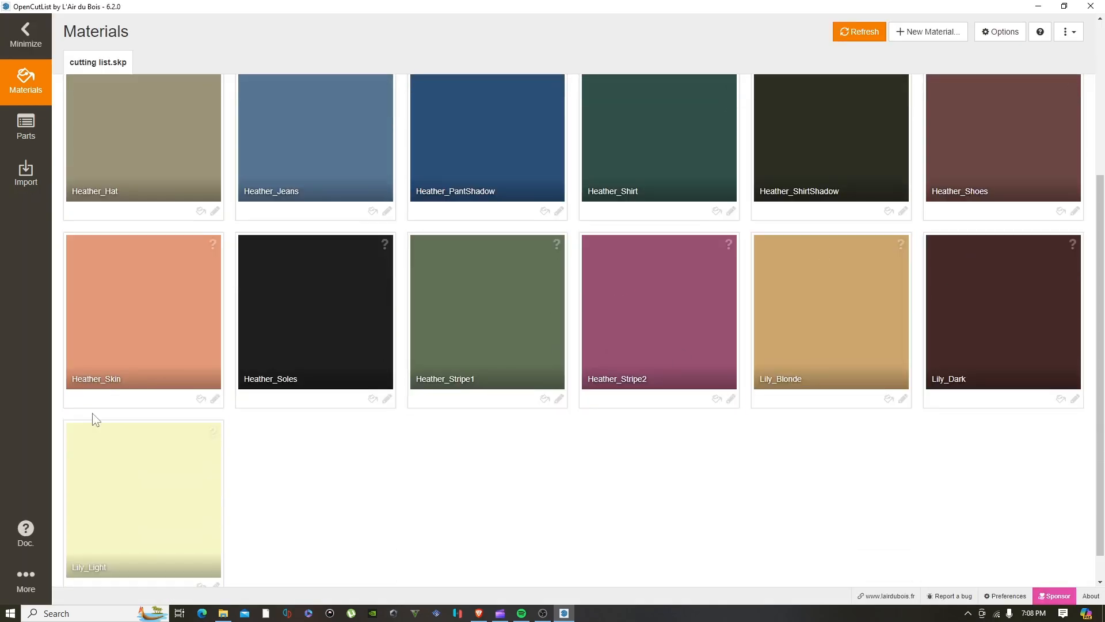
pyautogui.scroll(4, 163, 400)
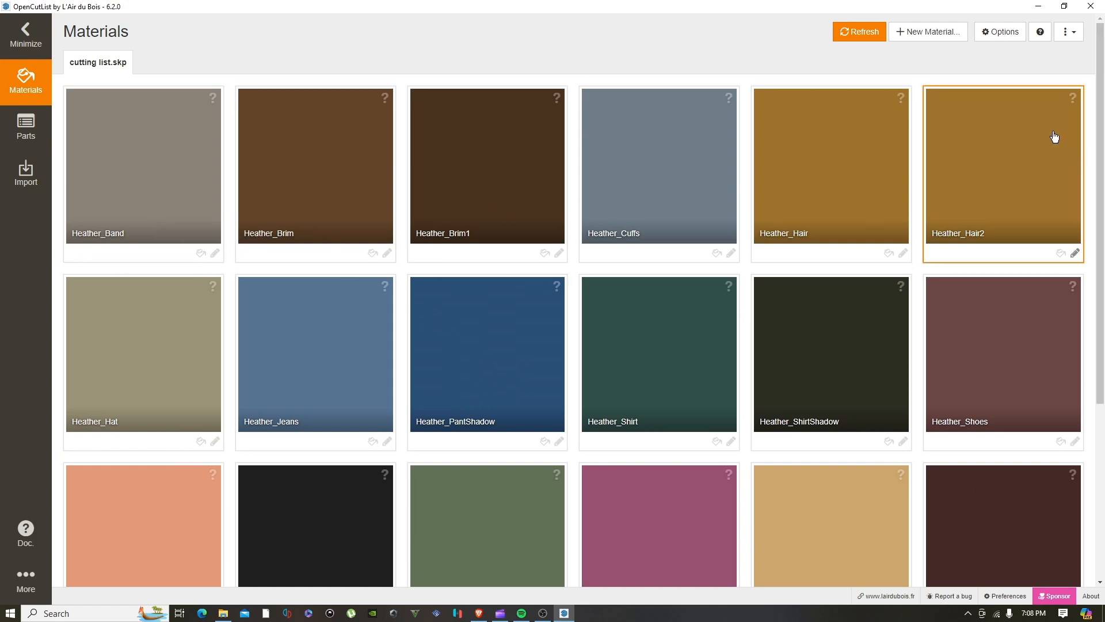
# Start a new material named Multiwood 1.8 with the green color #61bd4f and the type Sheet Goods
pyautogui.click(931, 35)
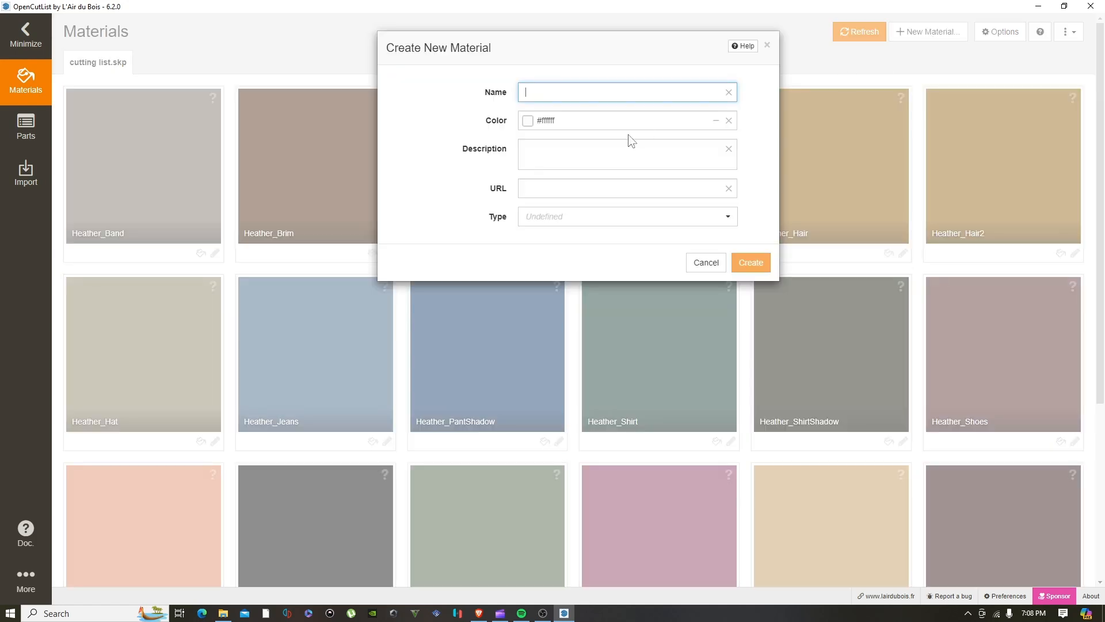
pyautogui.write('Multiwood 1.8')
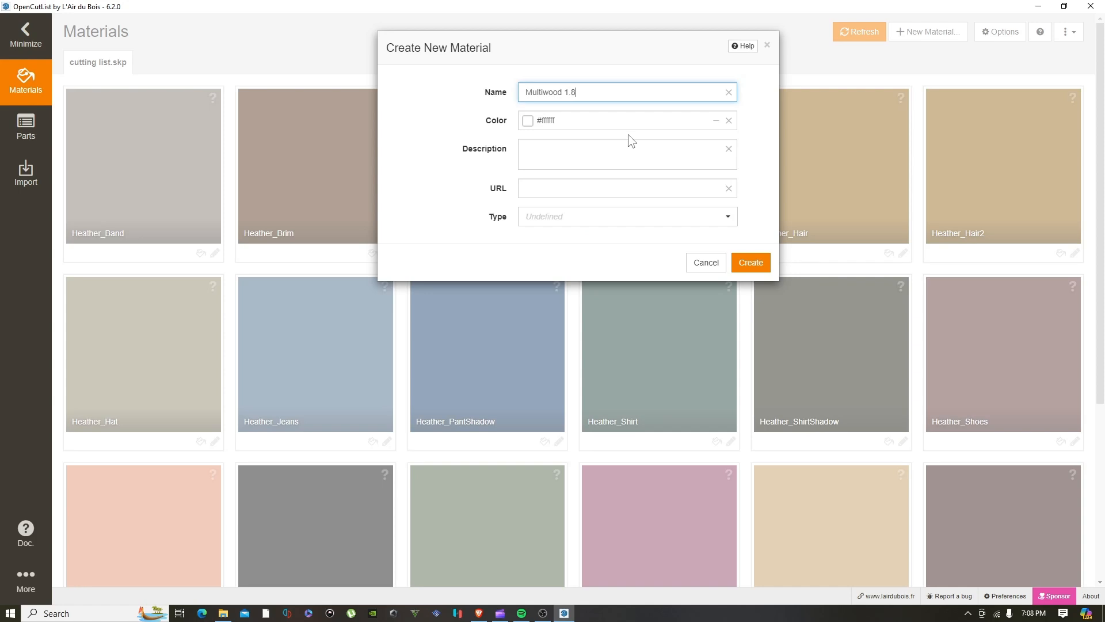
pyautogui.click(527, 123)
pyautogui.click(528, 124)
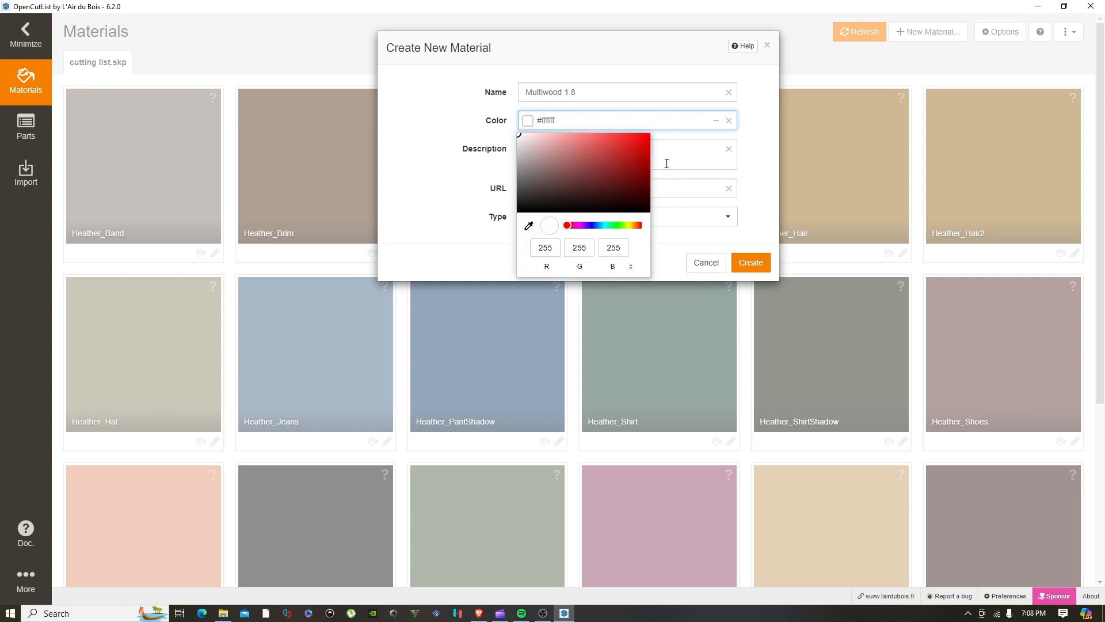
pyautogui.click(689, 118)
pyautogui.click(644, 144)
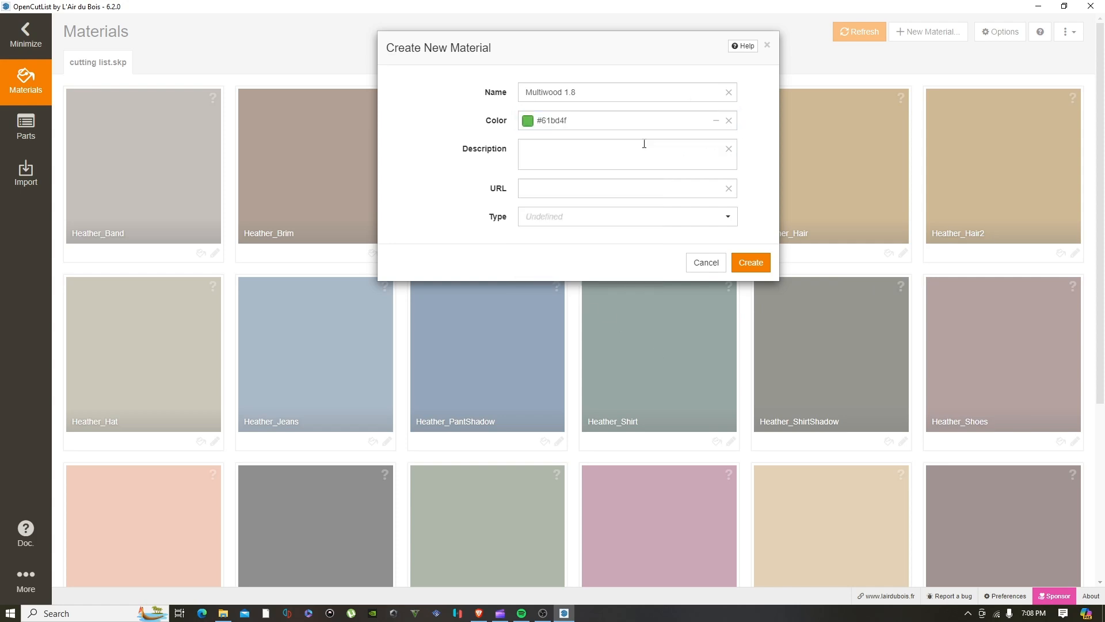
pyautogui.click(576, 216)
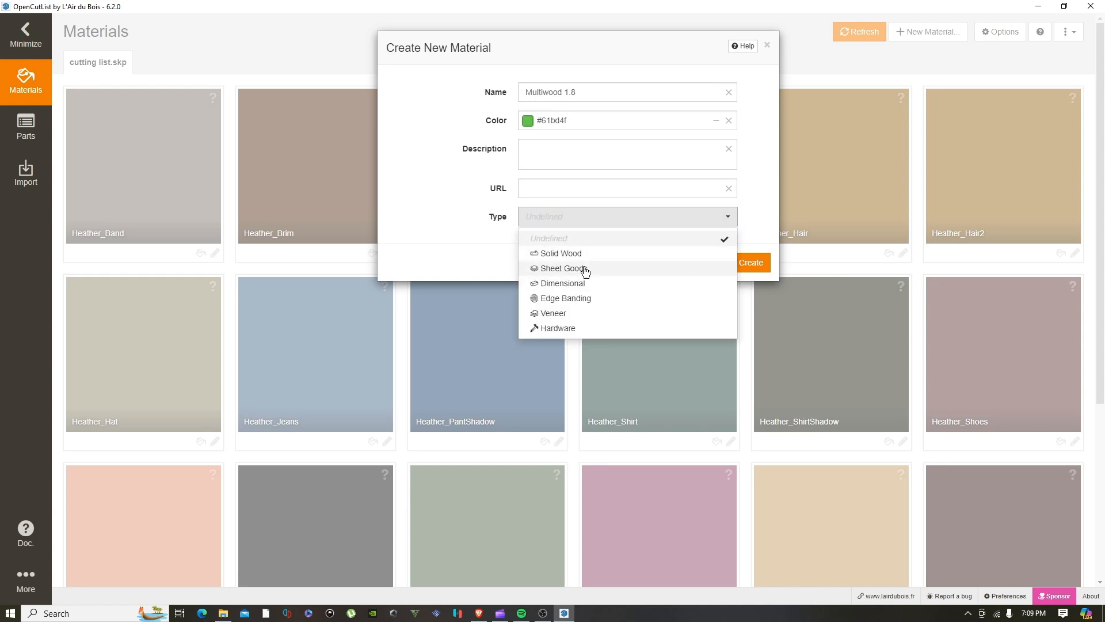
pyautogui.click(556, 269)
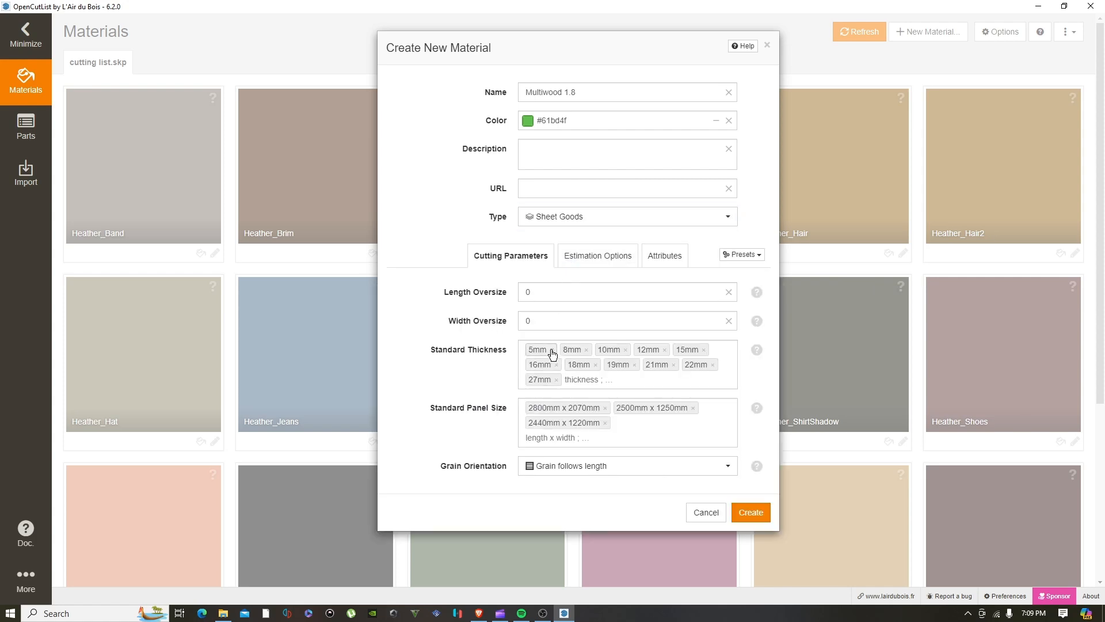
# Remove every standard thickness except 18mm from the new material's cutting parameters
pyautogui.click(552, 350)
pyautogui.click(552, 350)
pyautogui.click(556, 350)
pyautogui.click(556, 350)
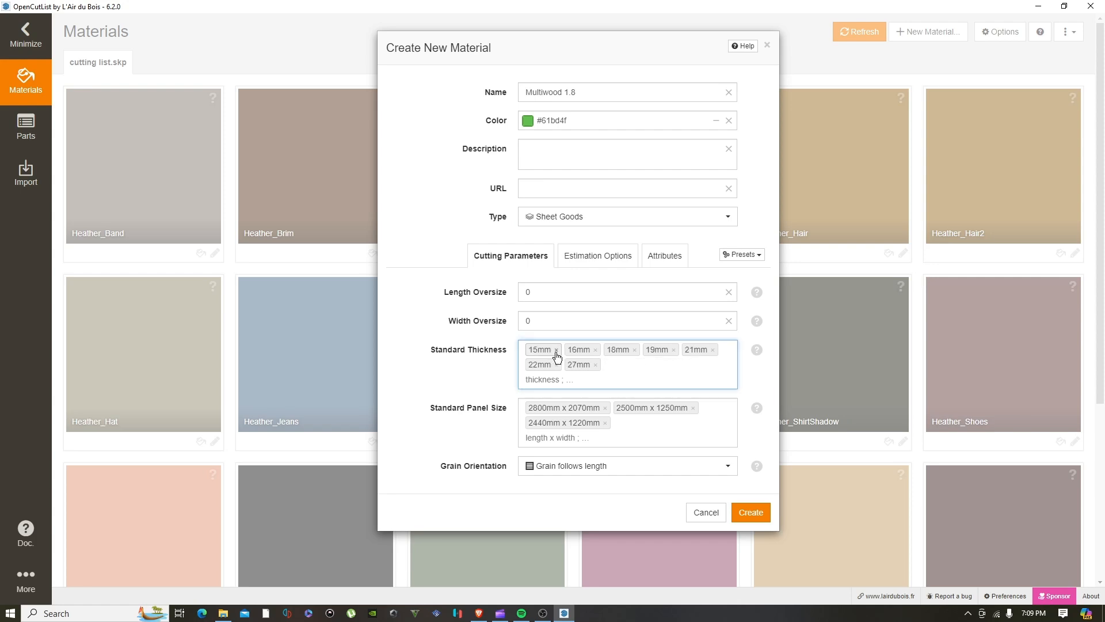
pyautogui.click(556, 350)
pyautogui.click(556, 350)
pyautogui.click(595, 350)
pyautogui.click(595, 350)
pyautogui.click(596, 350)
pyautogui.click(596, 350)
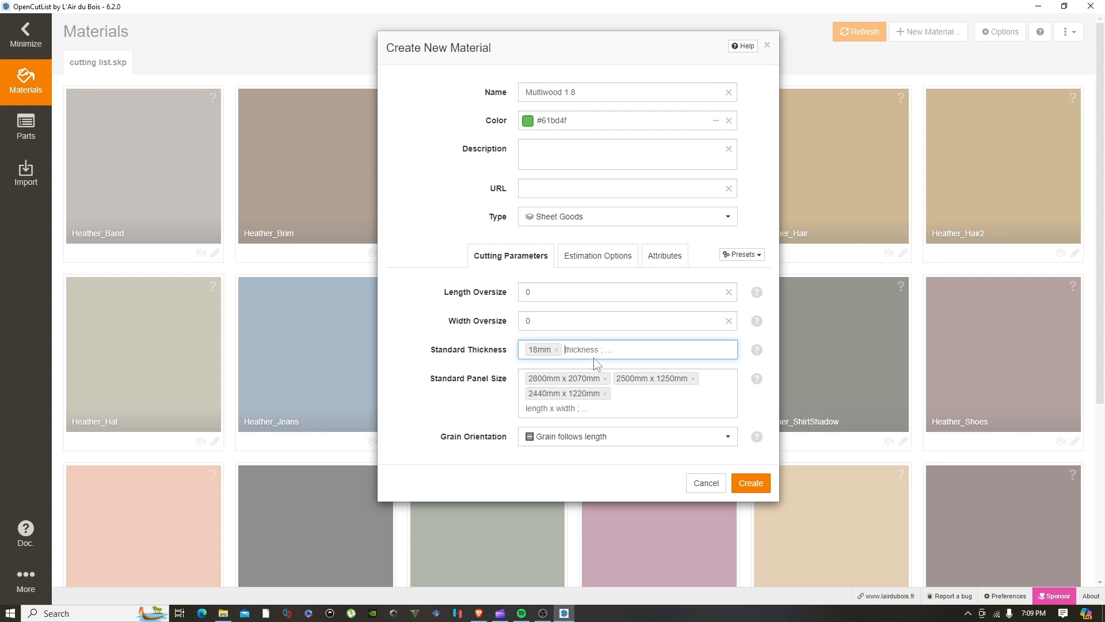
# Replace all the default standard panel sizes with a single 2400mm x 1200mm size
pyautogui.click(605, 379)
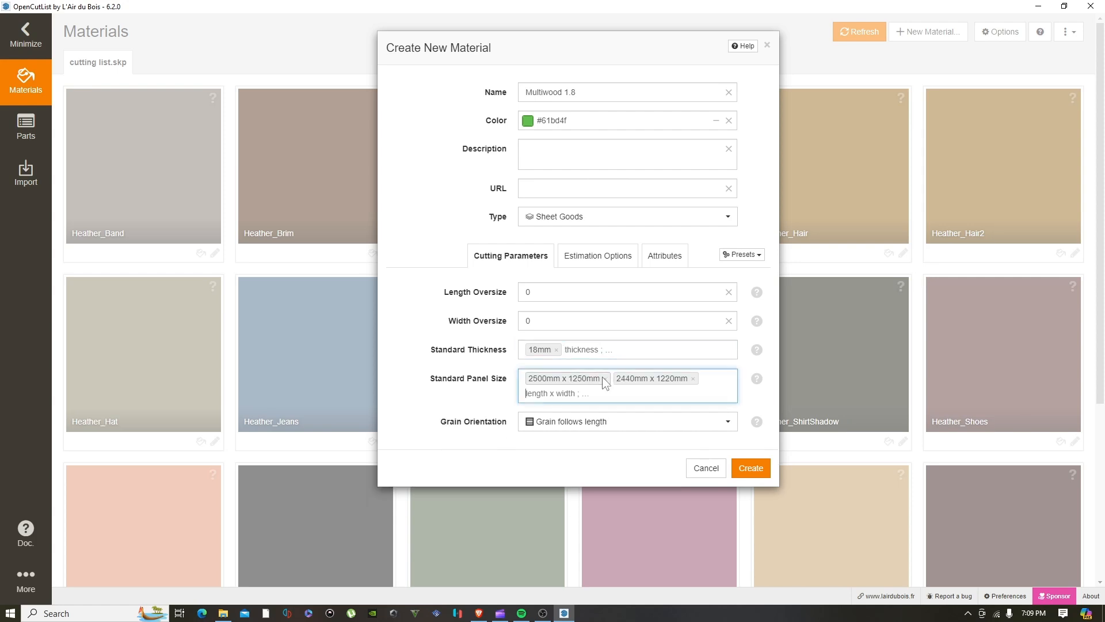
pyautogui.click(605, 379)
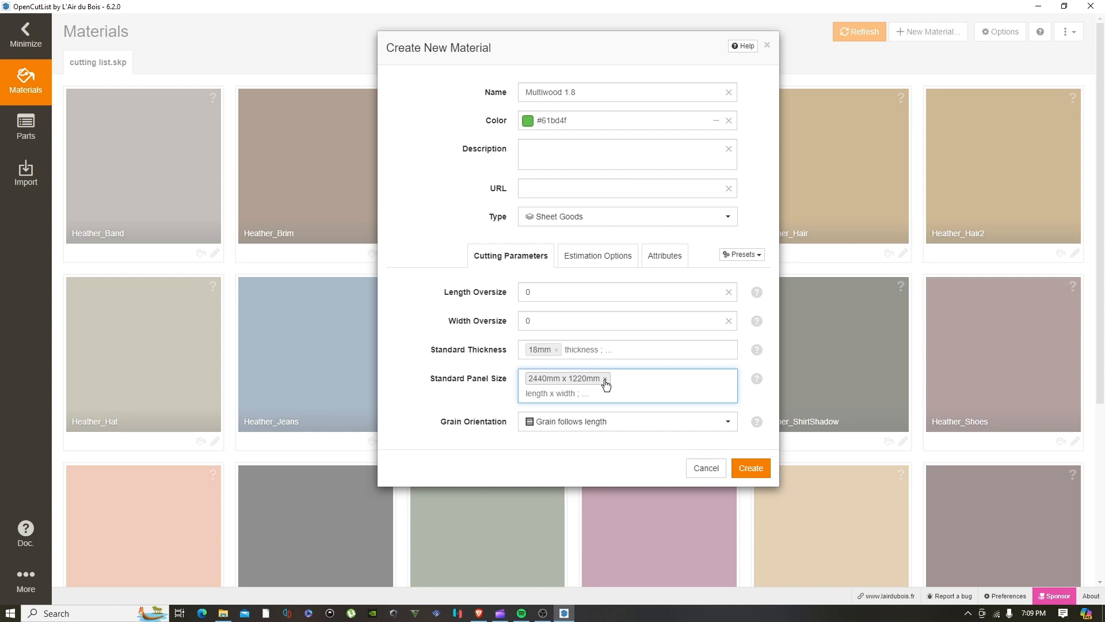
pyautogui.click(605, 378)
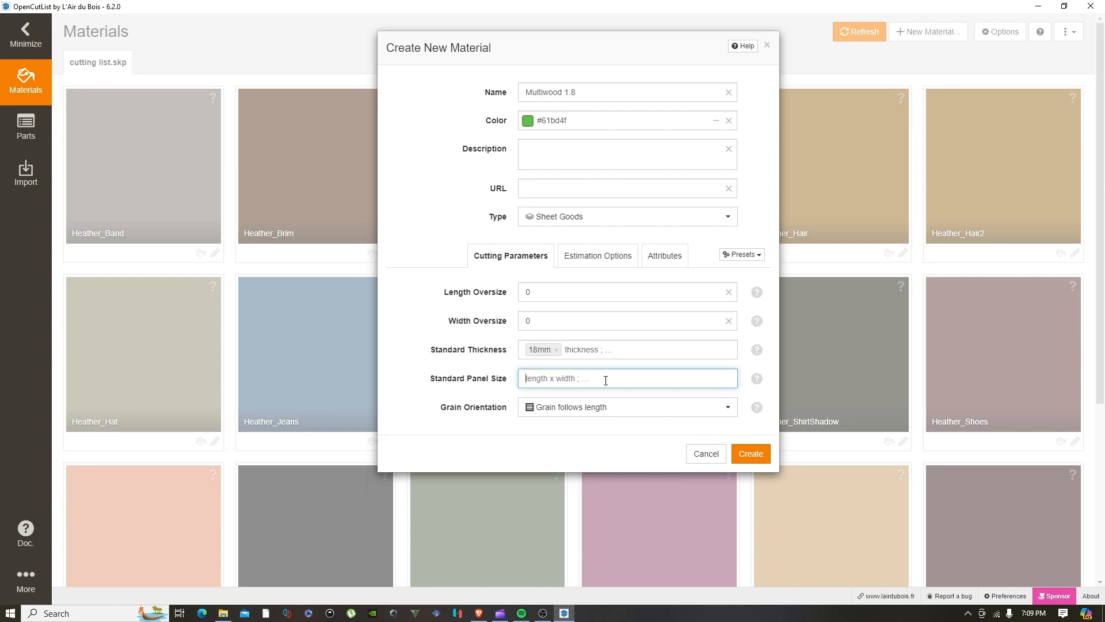
pyautogui.write('2400mm x 1200mm')
pyautogui.press('Return')
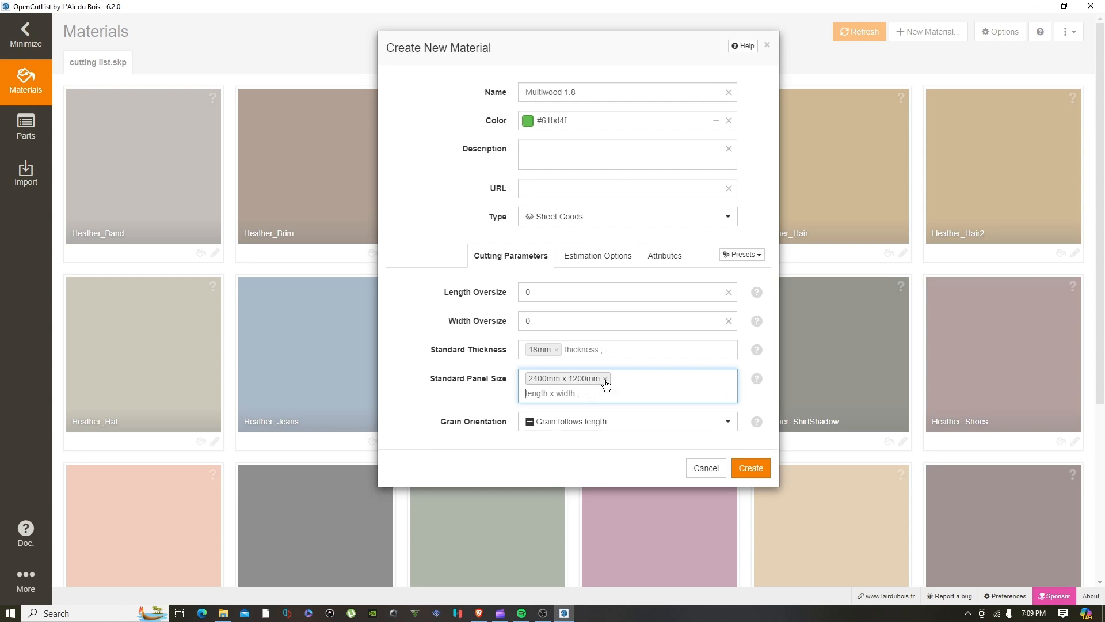
# Delete the saved presets One Side WOOD and LINEN and Multiwood 1.8, confirming each removal
pyautogui.click(735, 255)
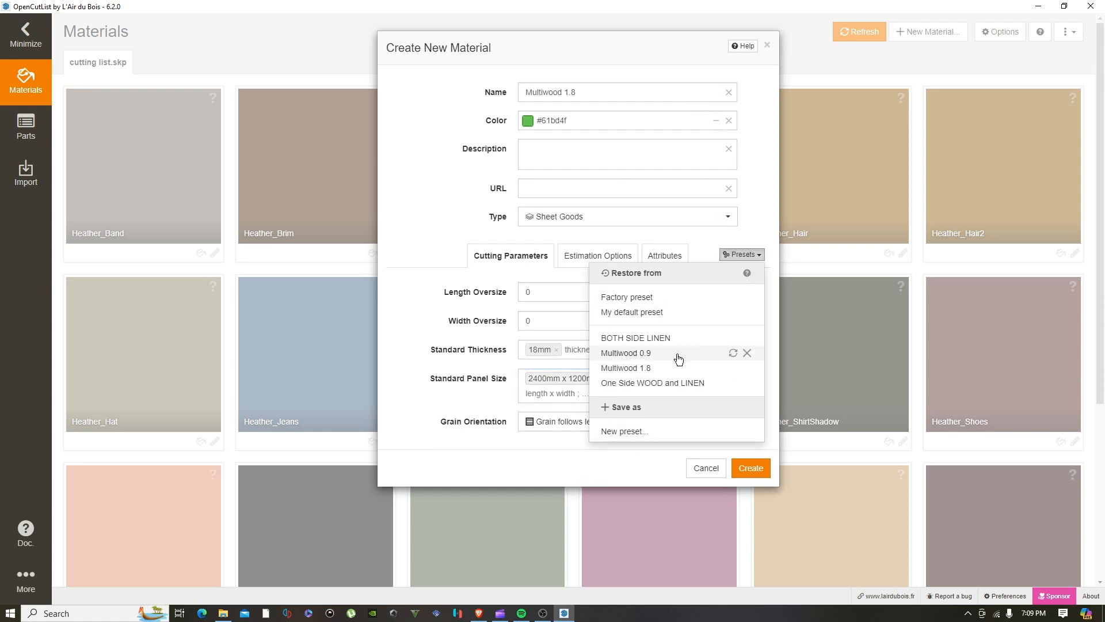
pyautogui.click(747, 383)
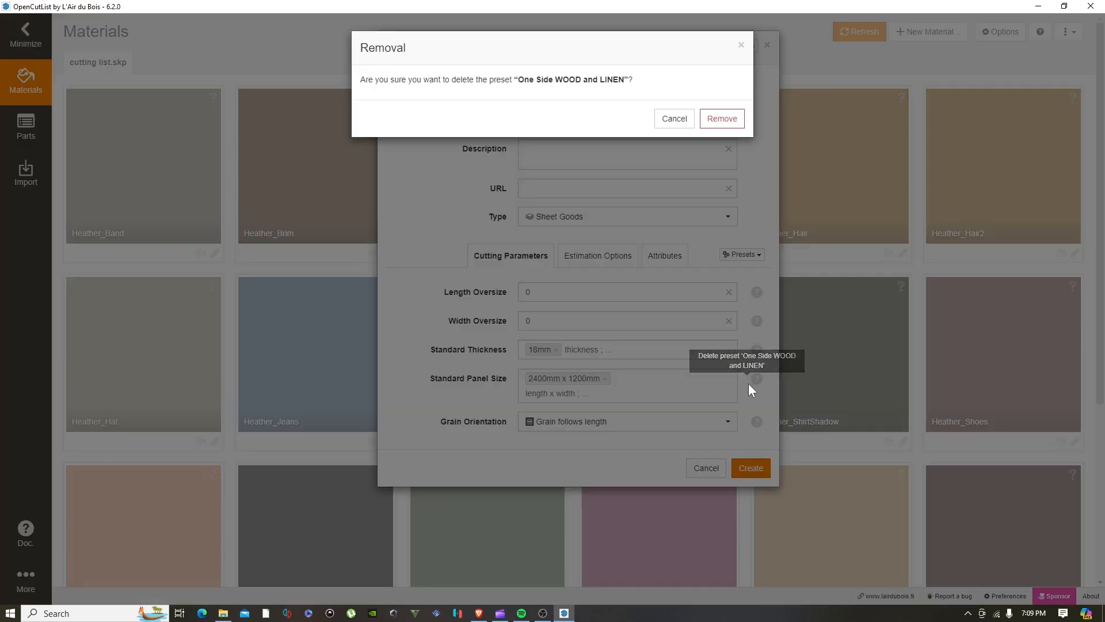
pyautogui.click(729, 116)
pyautogui.click(742, 254)
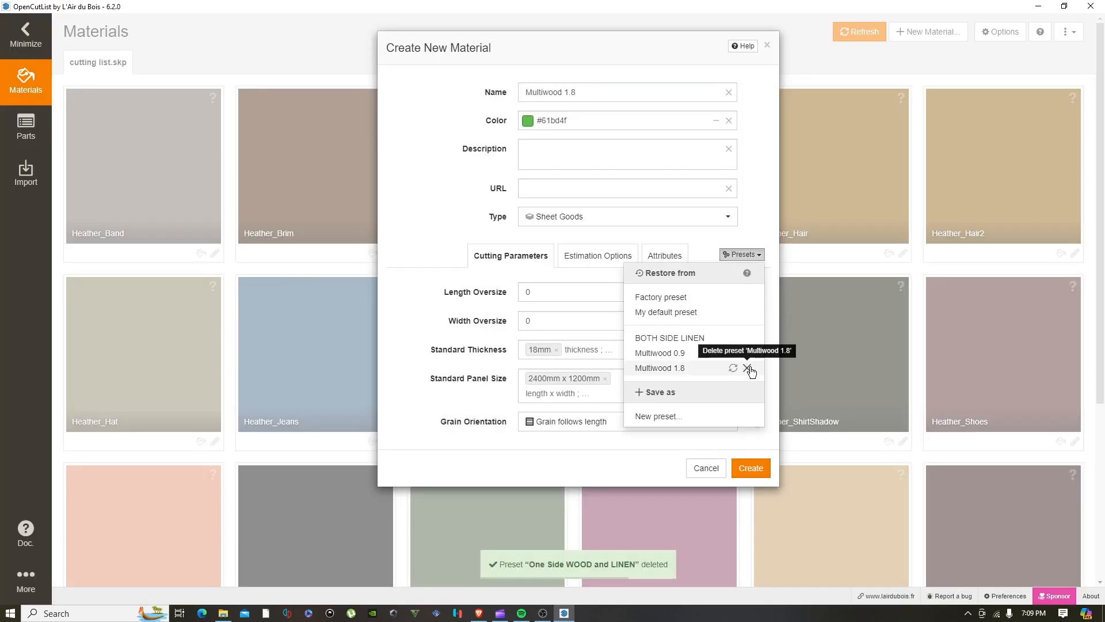
pyautogui.click(749, 369)
pyautogui.click(722, 118)
# Delete the saved presets Multiwood 0.9 and BOTH SIDE LINEN, confirming each removal
pyautogui.click(742, 254)
pyautogui.click(747, 353)
pyautogui.click(723, 118)
pyautogui.click(742, 254)
pyautogui.click(747, 338)
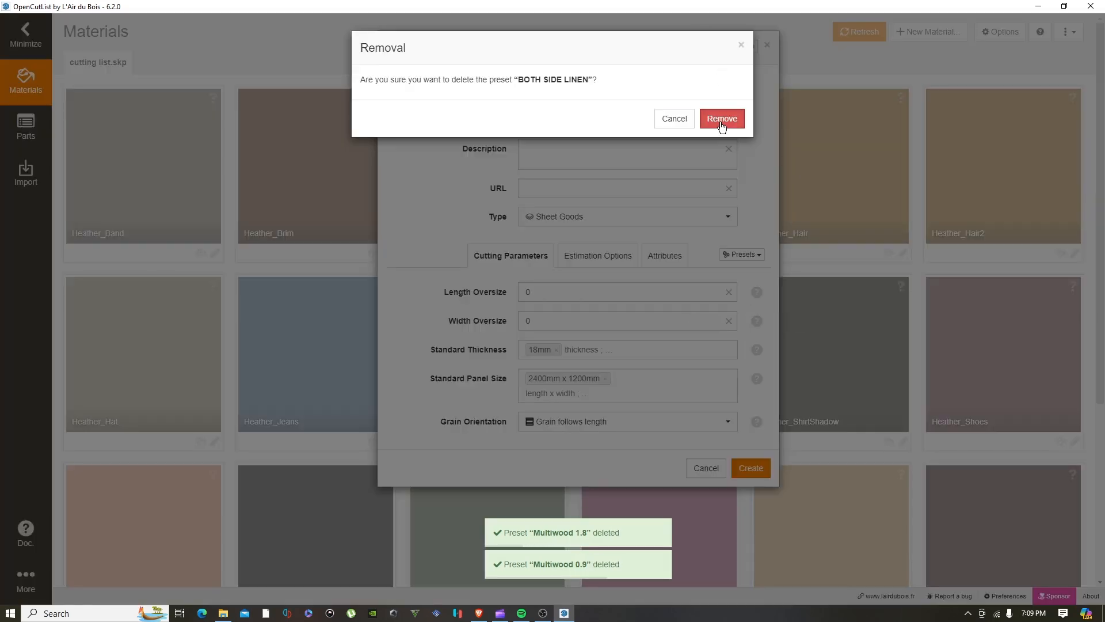
pyautogui.click(722, 118)
# Save the current cutting parameters as a new preset named Multiwood 1.8 and create the material
pyautogui.click(742, 254)
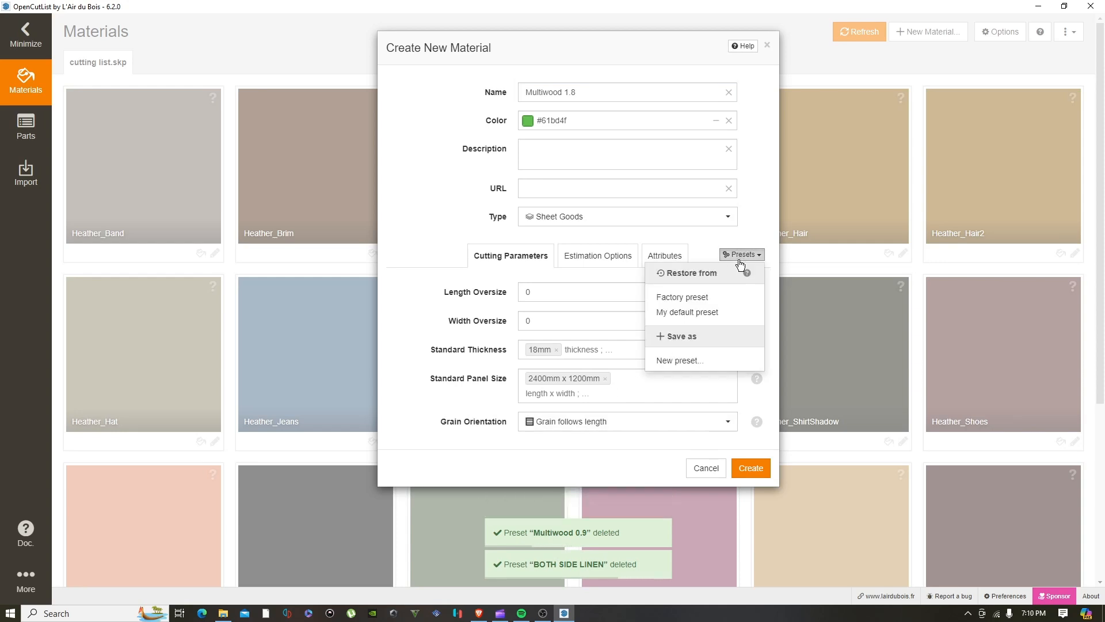
pyautogui.click(683, 362)
pyautogui.write('M')
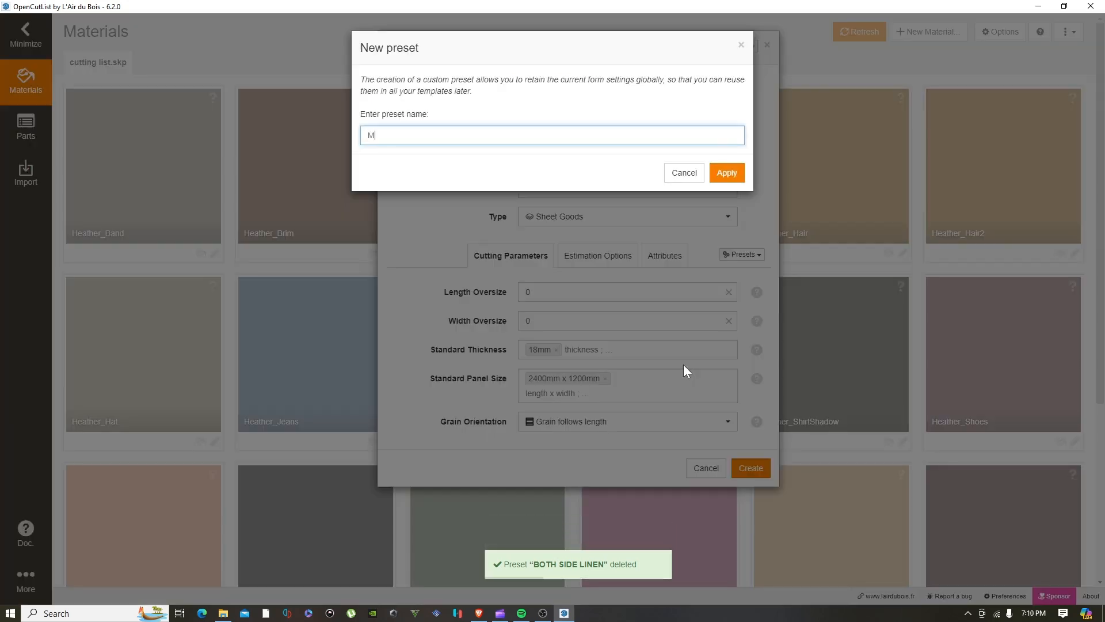
pyautogui.write('ultiwood 1.8')
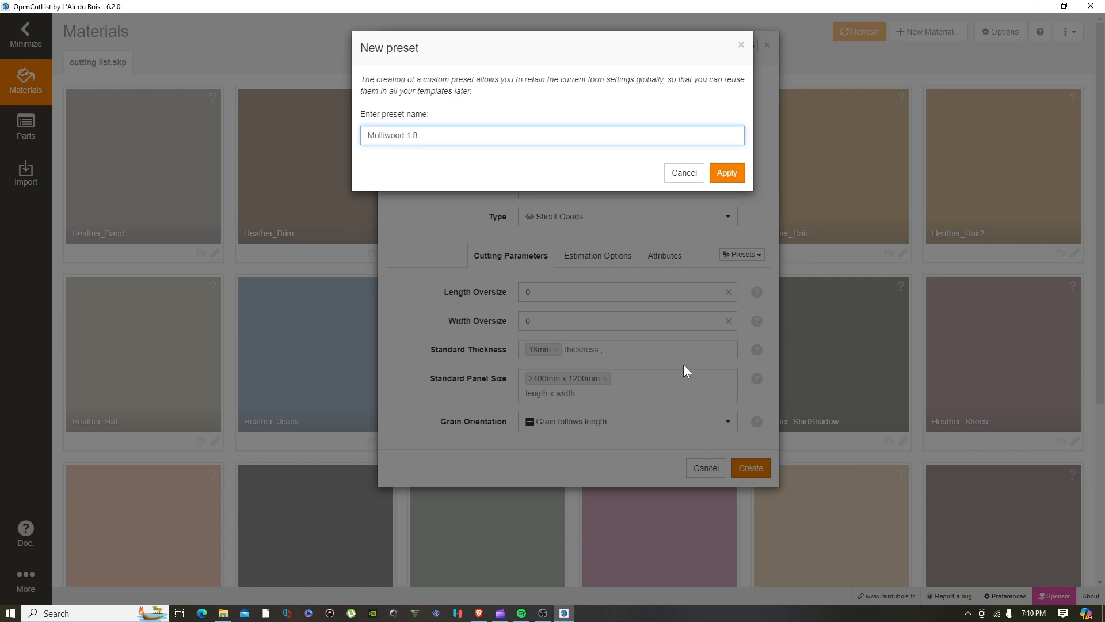
pyautogui.click(730, 173)
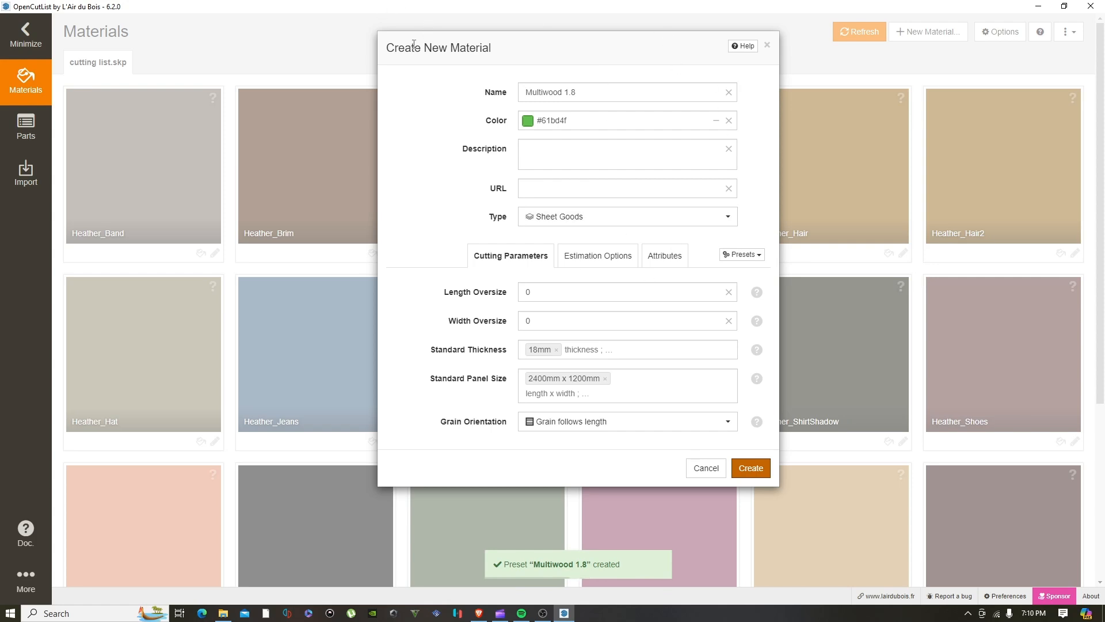
pyautogui.click(748, 469)
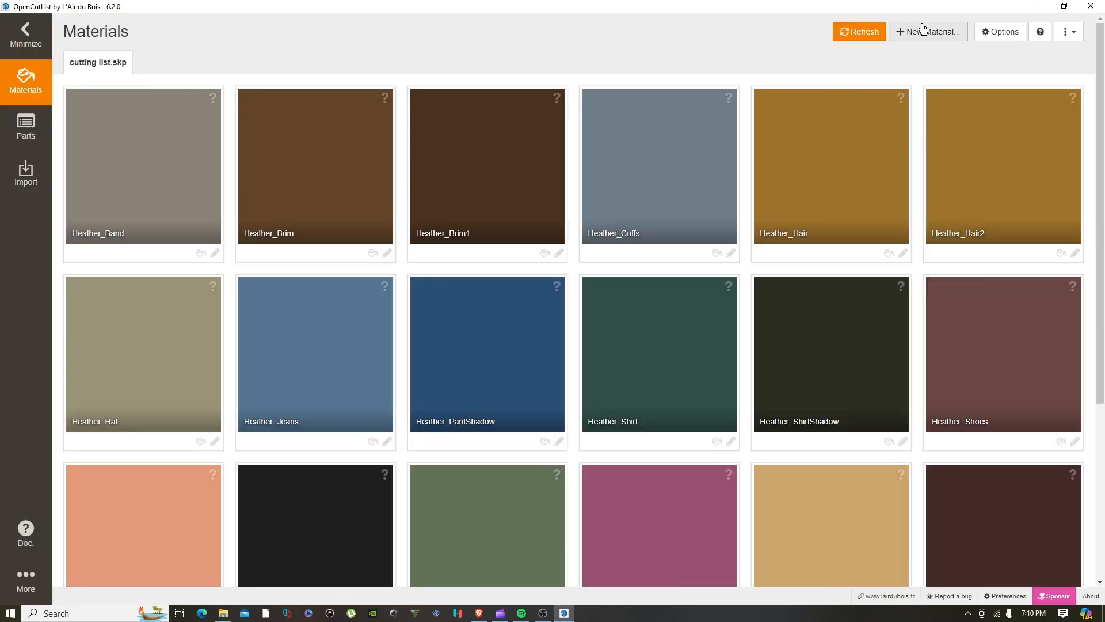
# Return to the SketchUp model and examine the partitioned cabinet, checking its top panel
pyautogui.click(25, 35)
pyautogui.scroll(-2, 742, 374)
pyautogui.scroll(4, 758, 288)
pyautogui.scroll(2, 758, 279)
pyautogui.scroll(-4, 755, 279)
pyautogui.keyDown('shift'); pyautogui.moveTo(752, 321); pyautogui.dragTo(402, 322, button='middle'); pyautogui.keyUp('shift')
pyautogui.scroll(4, 597, 371)
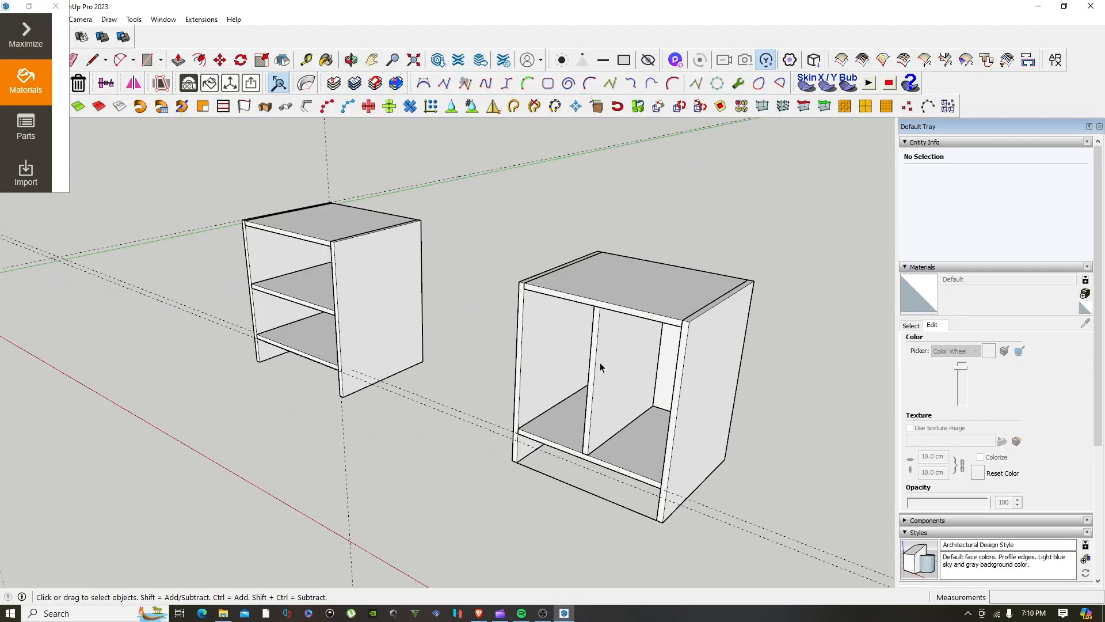
pyautogui.scroll(2, 632, 279)
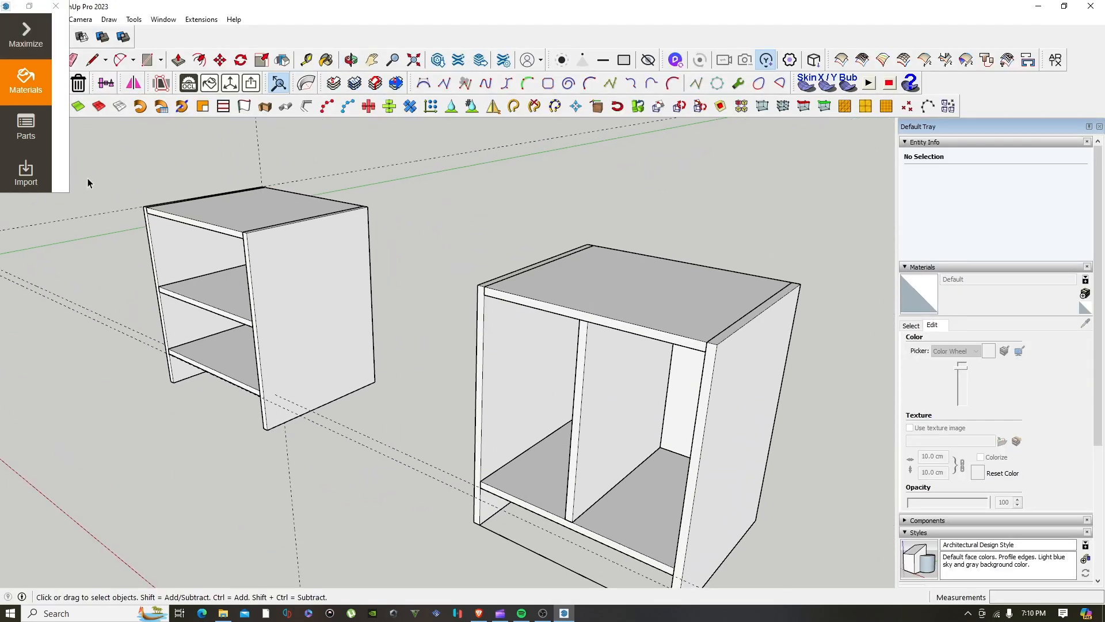
pyautogui.click(667, 330)
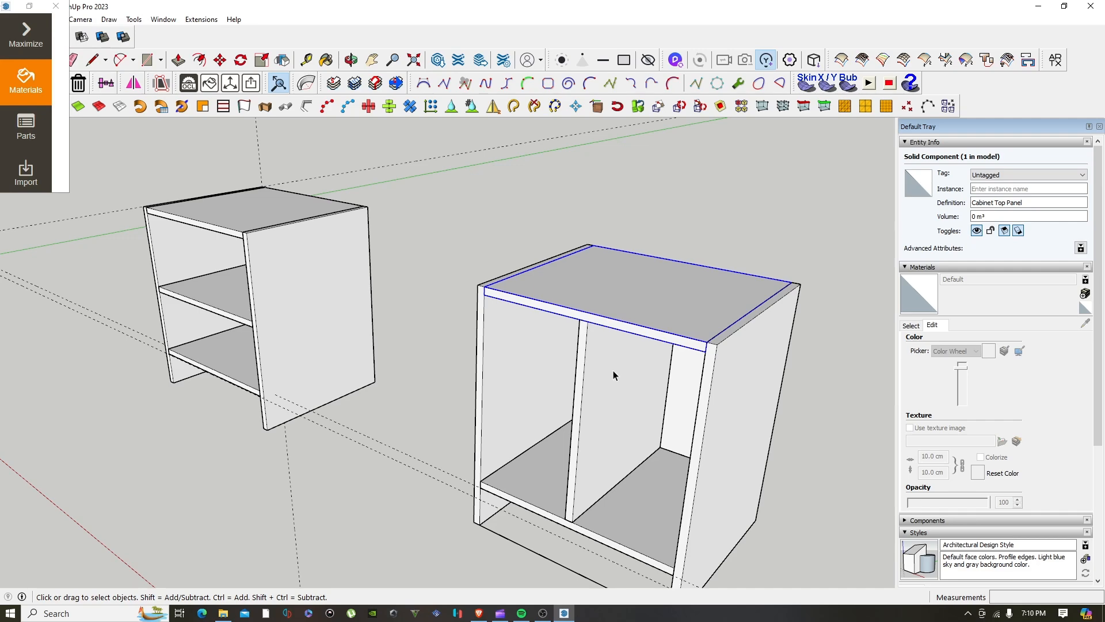
pyautogui.click(26, 35)
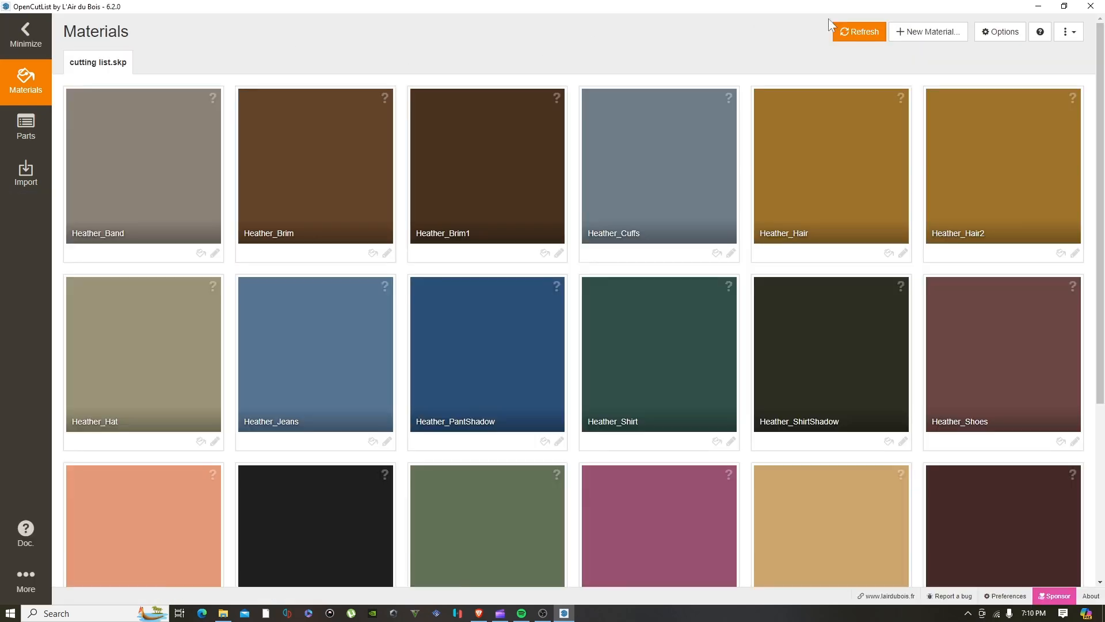
pyautogui.click(25, 35)
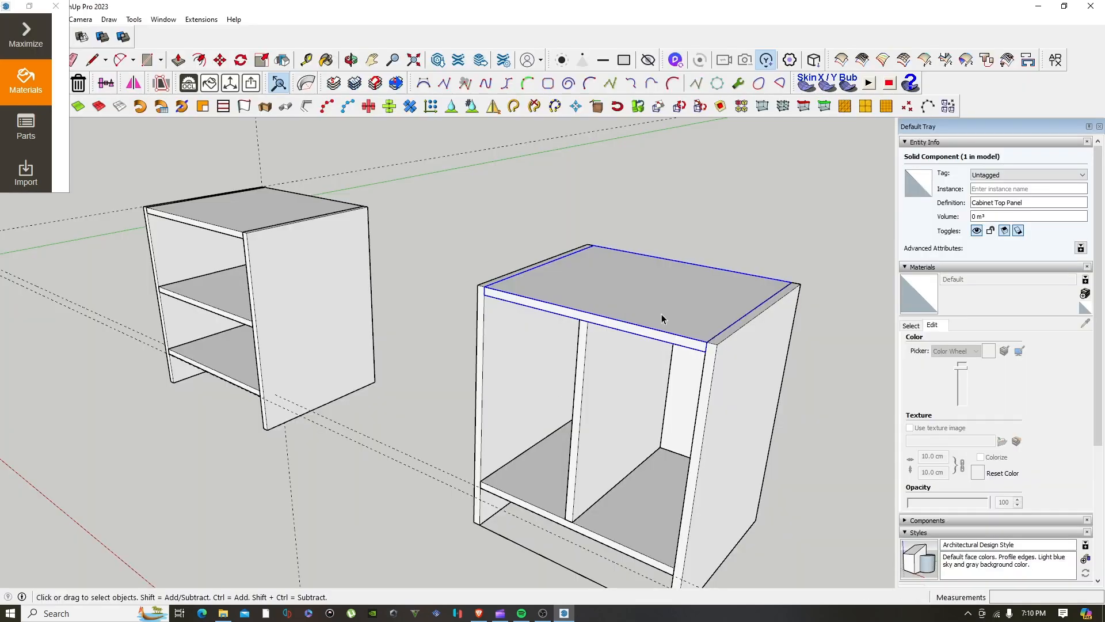
# Examine the partitioned cabinet's side, bottom, partition and back panels by selecting them one by one
pyautogui.moveTo(701, 395); pyautogui.dragTo(710, 513, button='middle')
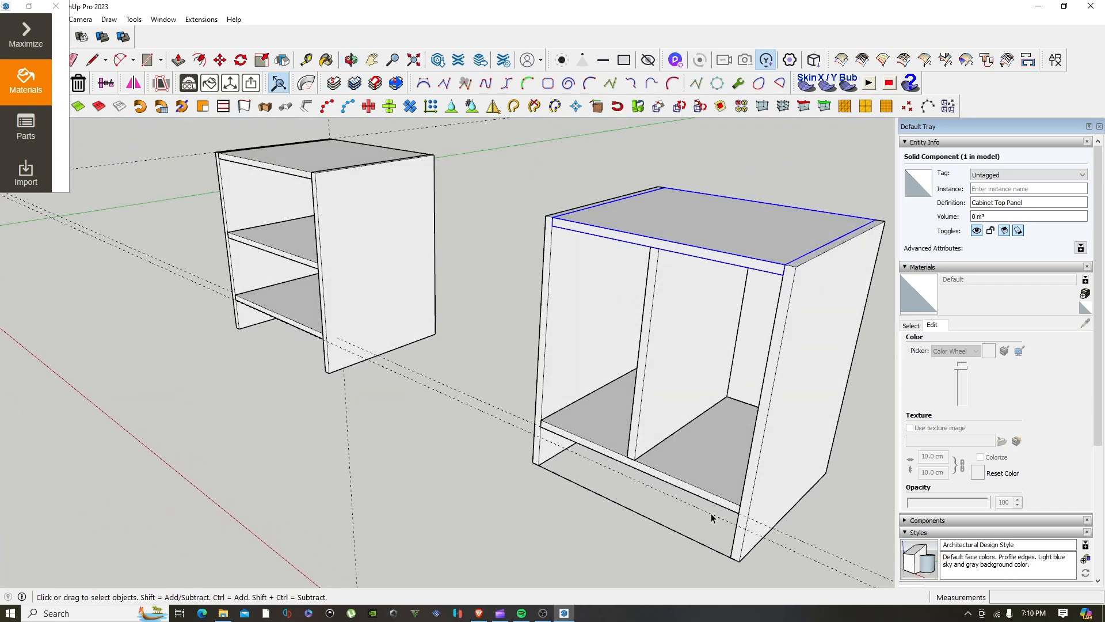
pyautogui.click(772, 450)
pyautogui.click(600, 345)
pyautogui.moveTo(601, 362); pyautogui.dragTo(501, 306, button='middle')
pyautogui.moveTo(679, 329); pyautogui.dragTo(567, 400, button='middle')
pyautogui.click(571, 391)
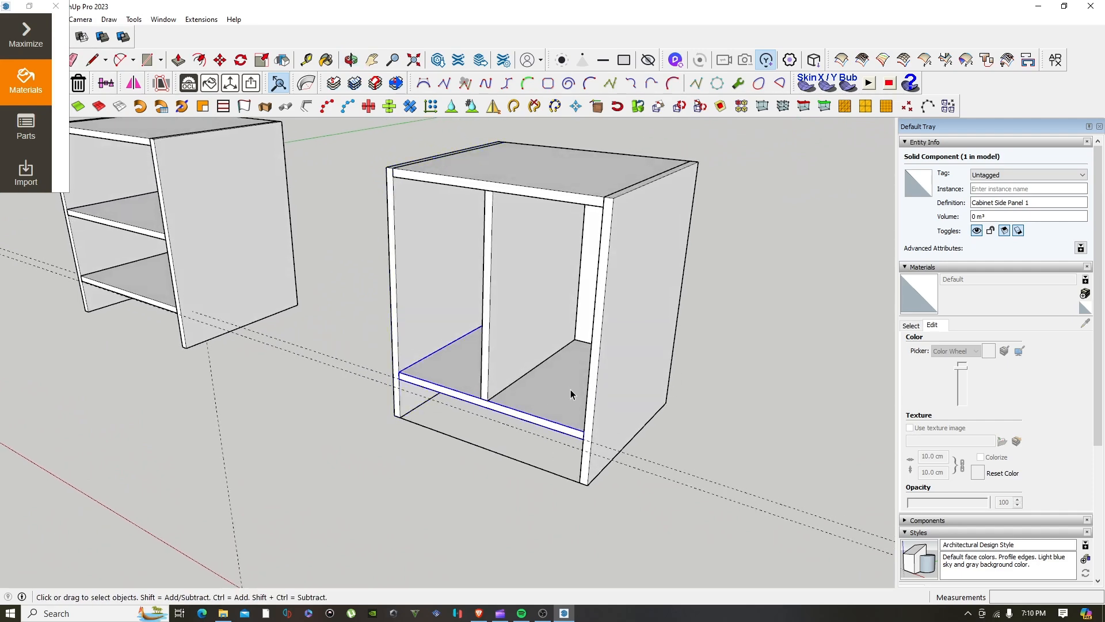
pyautogui.click(509, 266)
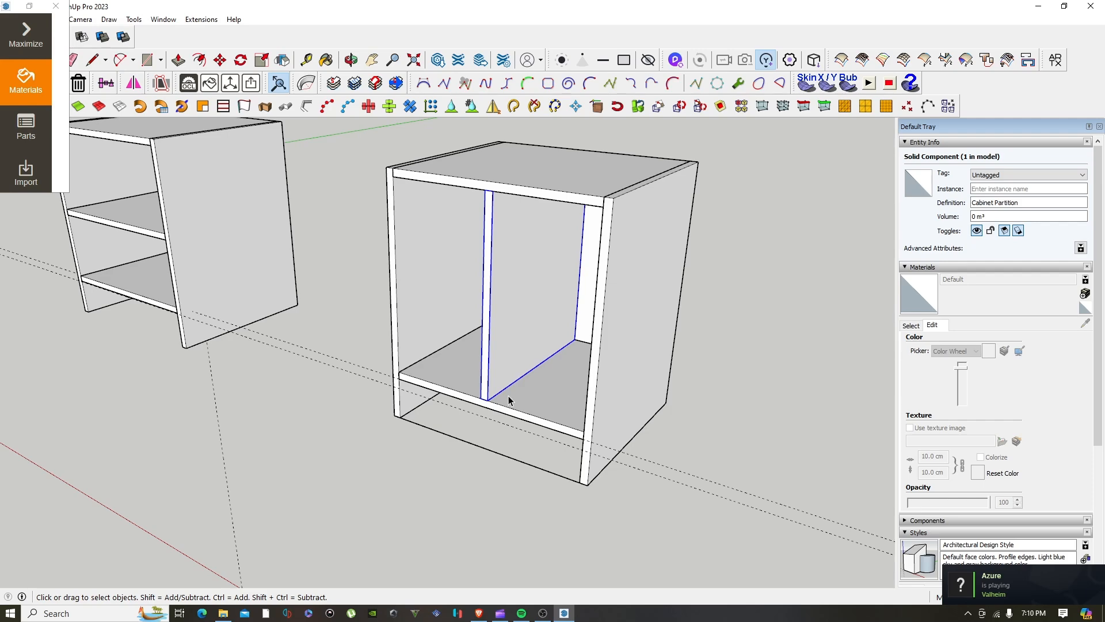
pyautogui.moveTo(508, 399); pyautogui.dragTo(570, 334, button='middle')
pyautogui.click(590, 308)
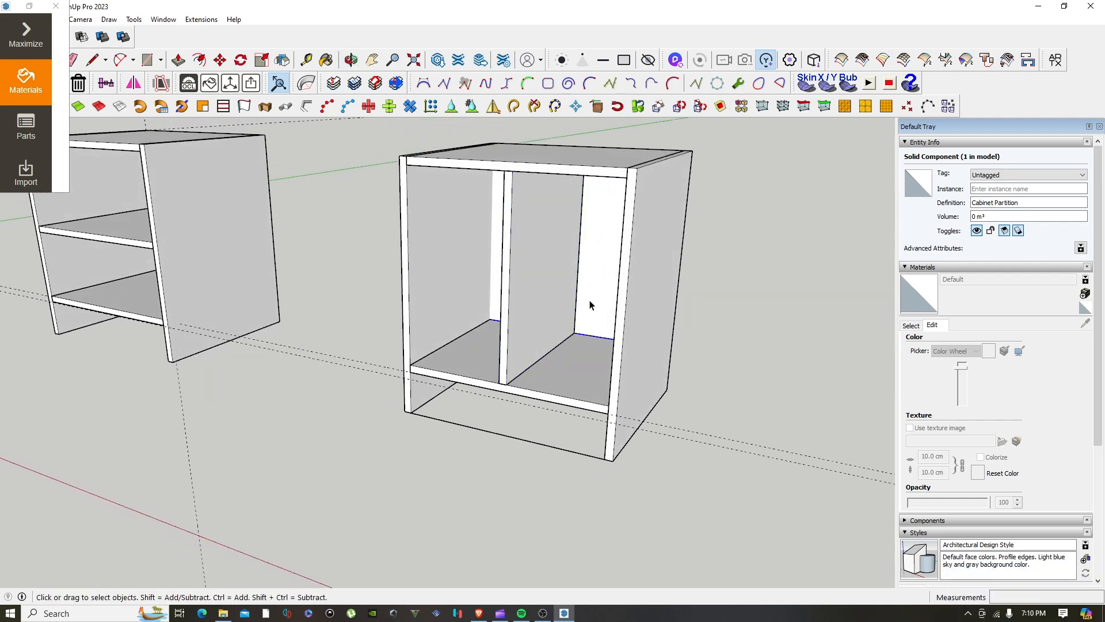
pyautogui.click(611, 168)
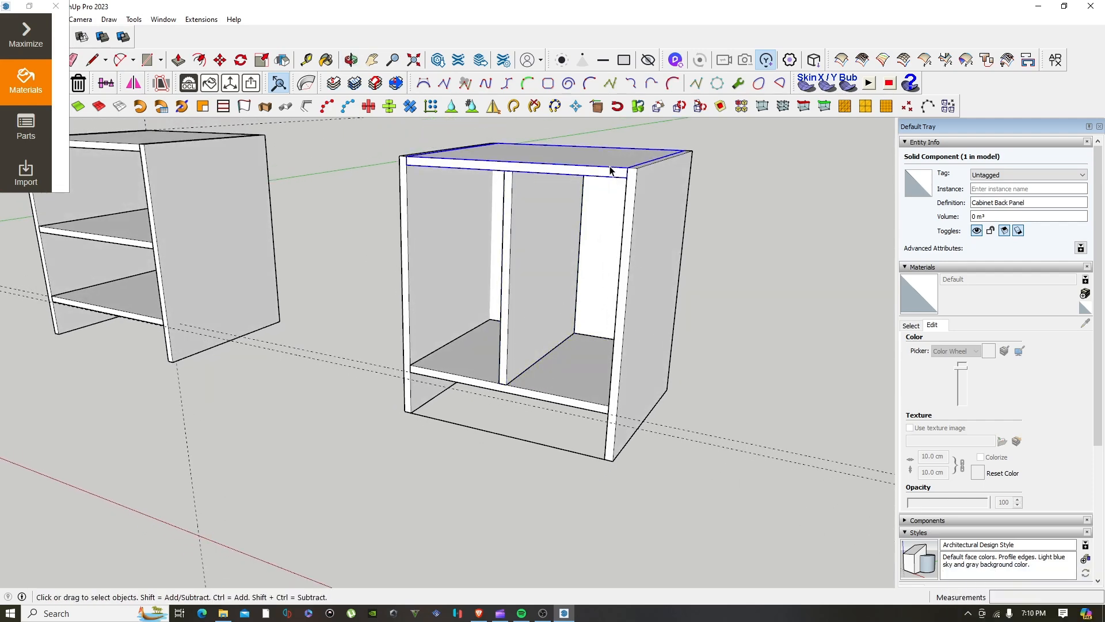
pyautogui.click(639, 290)
pyautogui.click(444, 294)
pyautogui.click(541, 353)
pyautogui.click(527, 308)
pyautogui.click(607, 281)
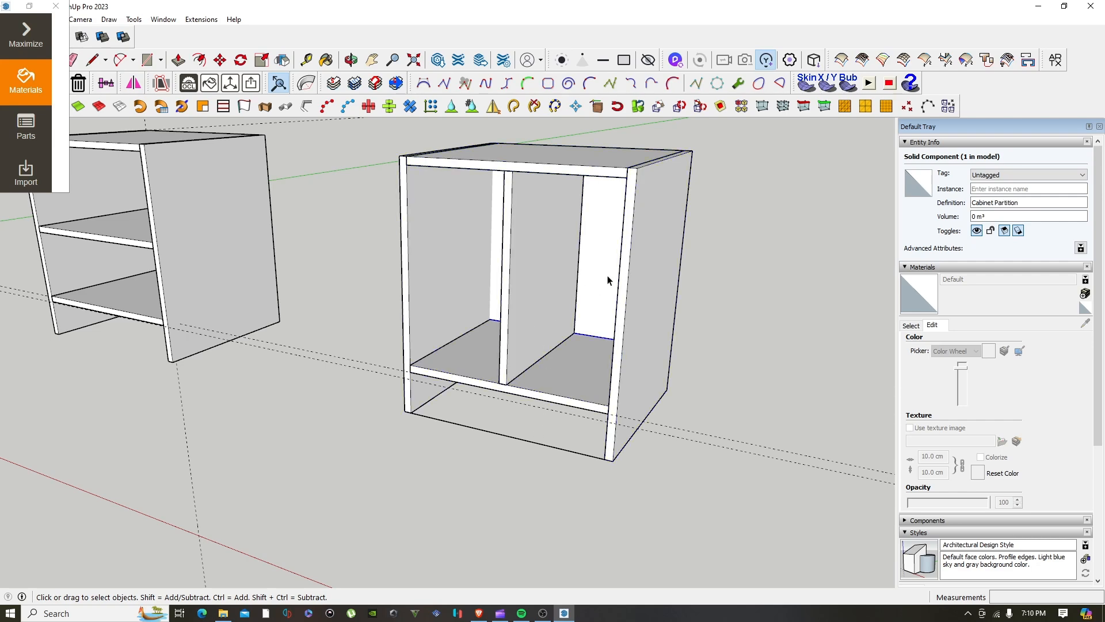
# In OpenCutList, start a new Sheet Goods material named One Side Wood and Linen with the red colour #eb5a46
pyautogui.click(26, 36)
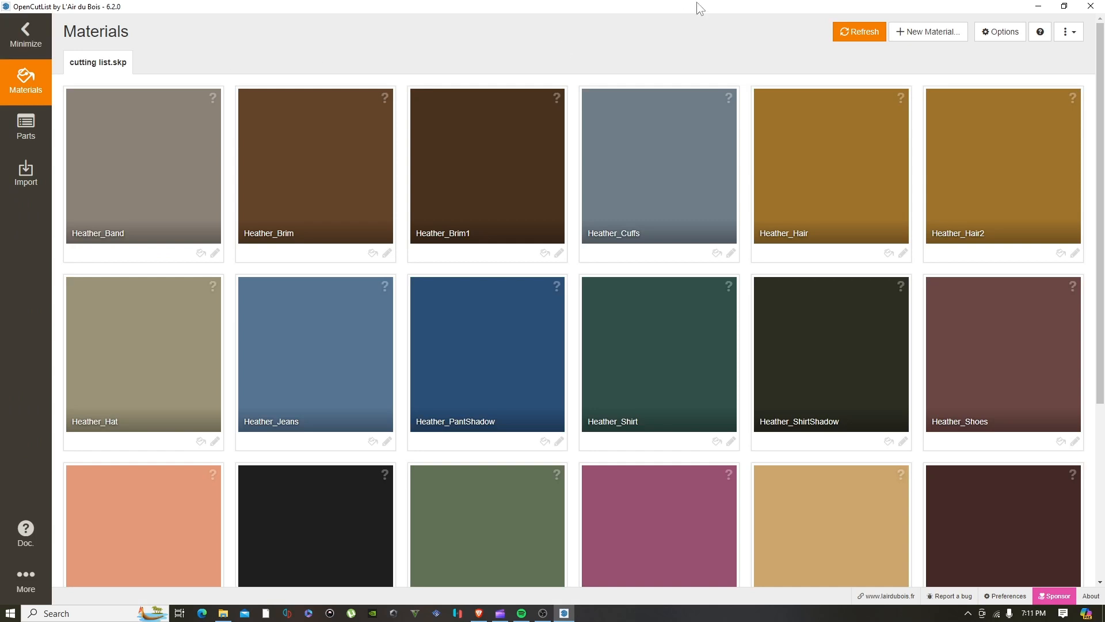
pyautogui.click(938, 30)
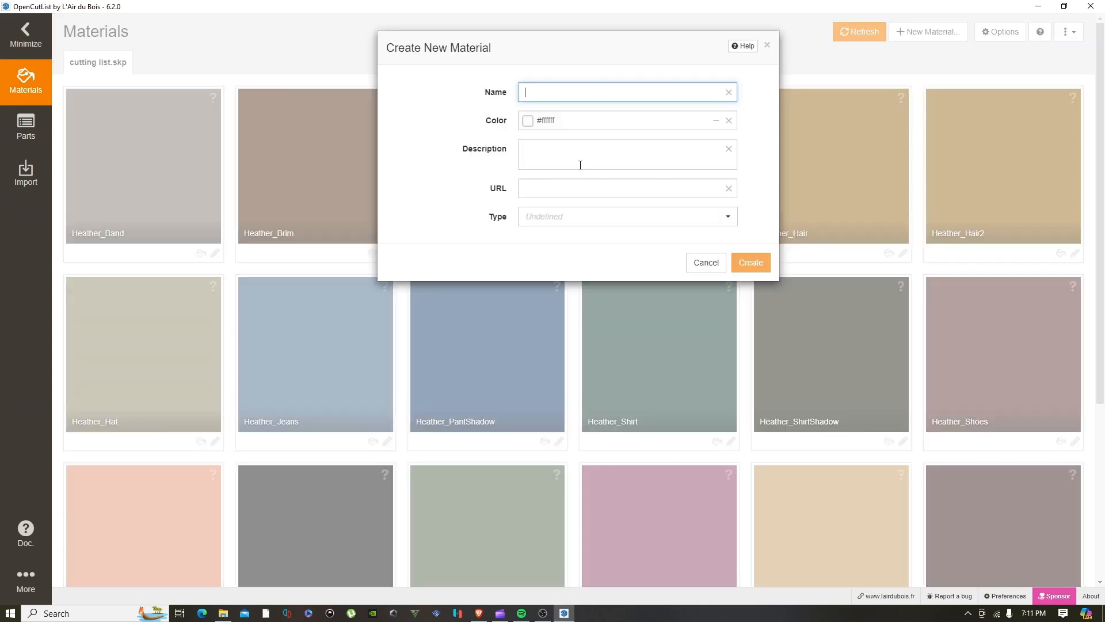
pyautogui.write('One Side Wood and Linen')
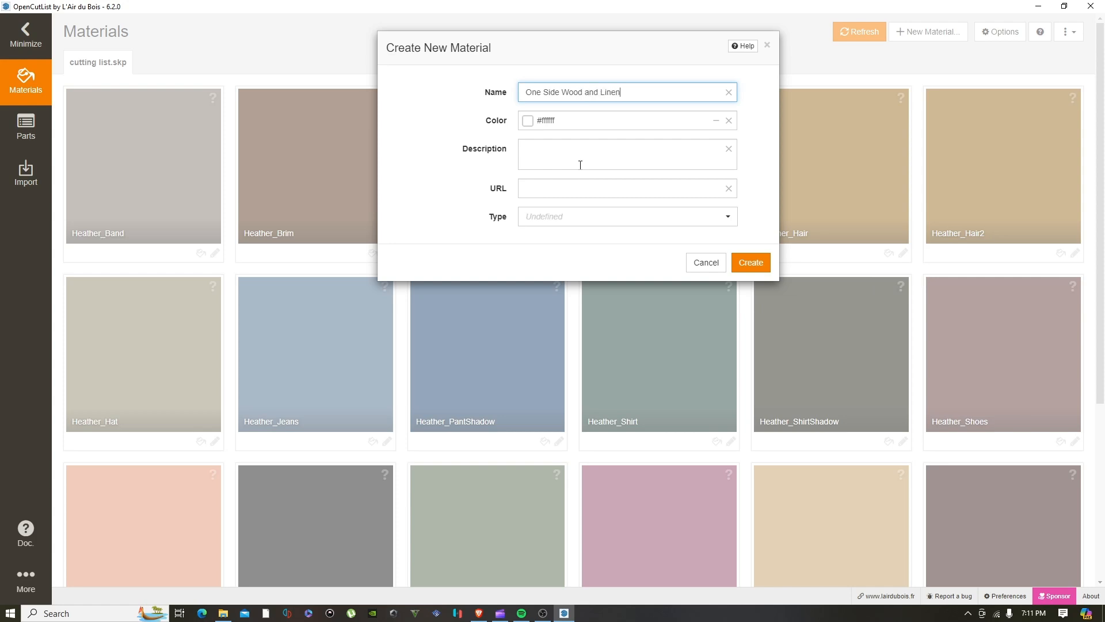
pyautogui.click(634, 121)
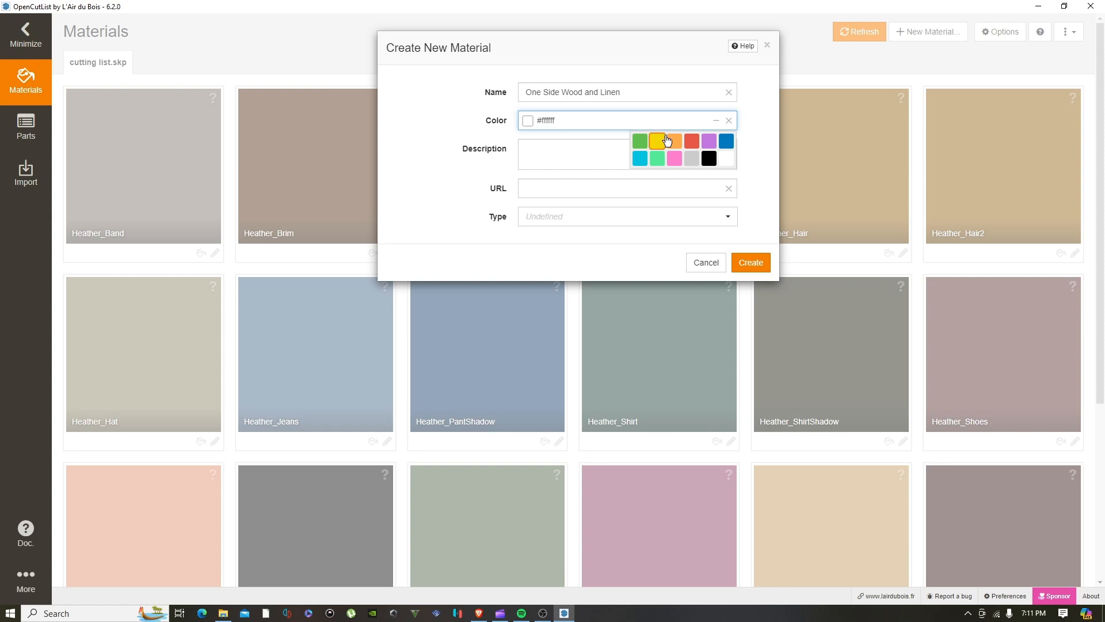
pyautogui.click(690, 142)
pyautogui.click(583, 218)
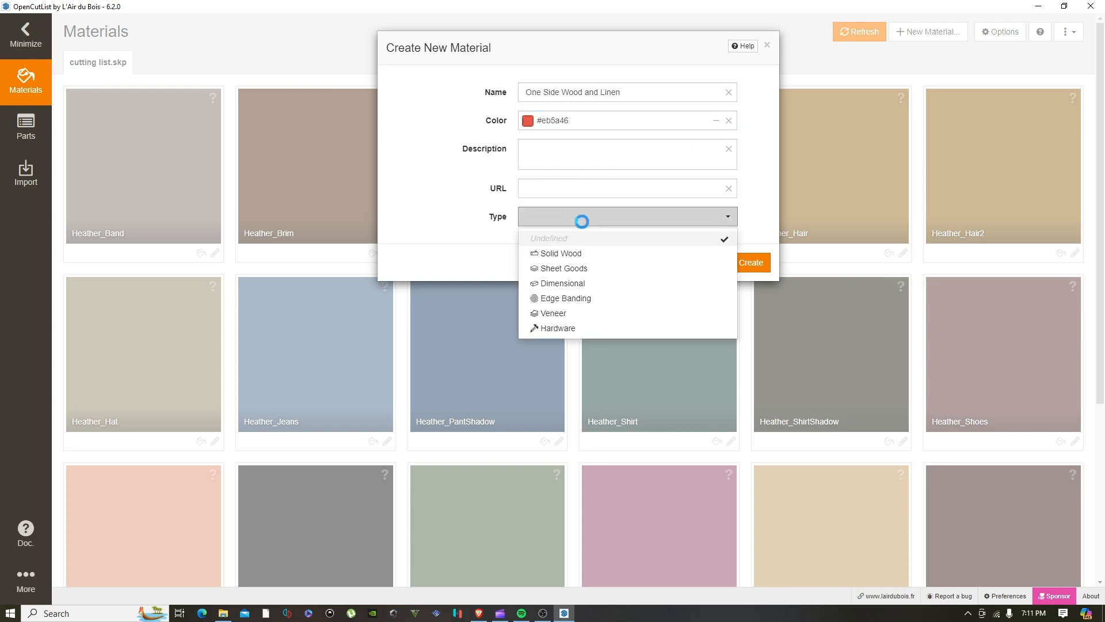
pyautogui.click(570, 275)
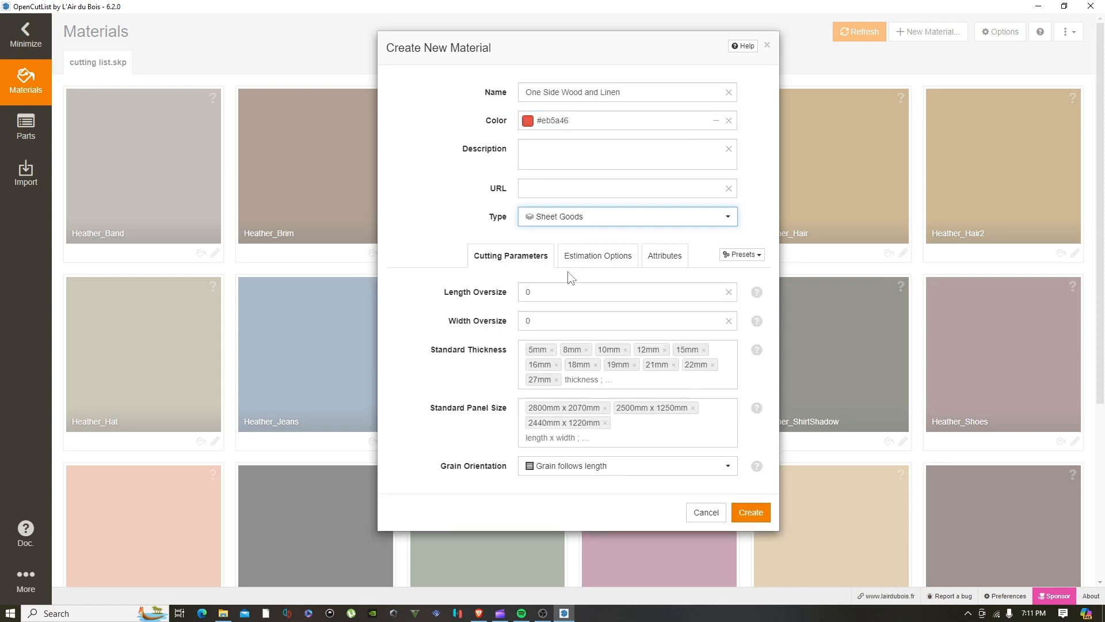
# Remove every standard thickness except 18mm from the One Side Wood and Linen material
pyautogui.doubleClick(554, 352)
pyautogui.click(554, 352)
pyautogui.click(554, 353)
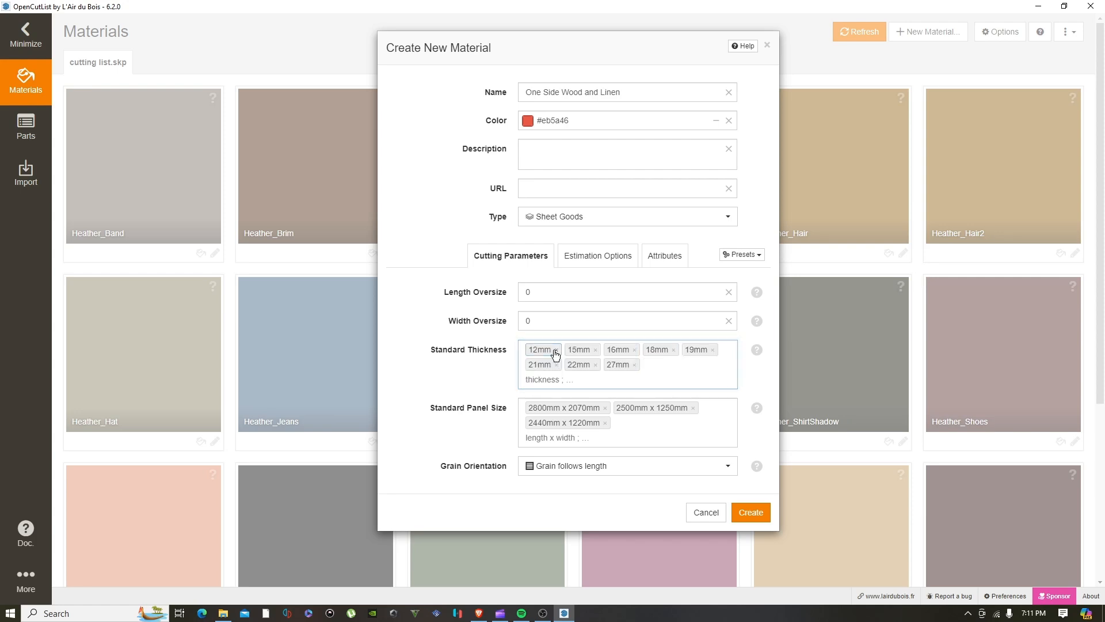
pyautogui.click(556, 354)
pyautogui.click(556, 350)
pyautogui.click(596, 350)
pyautogui.click(596, 350)
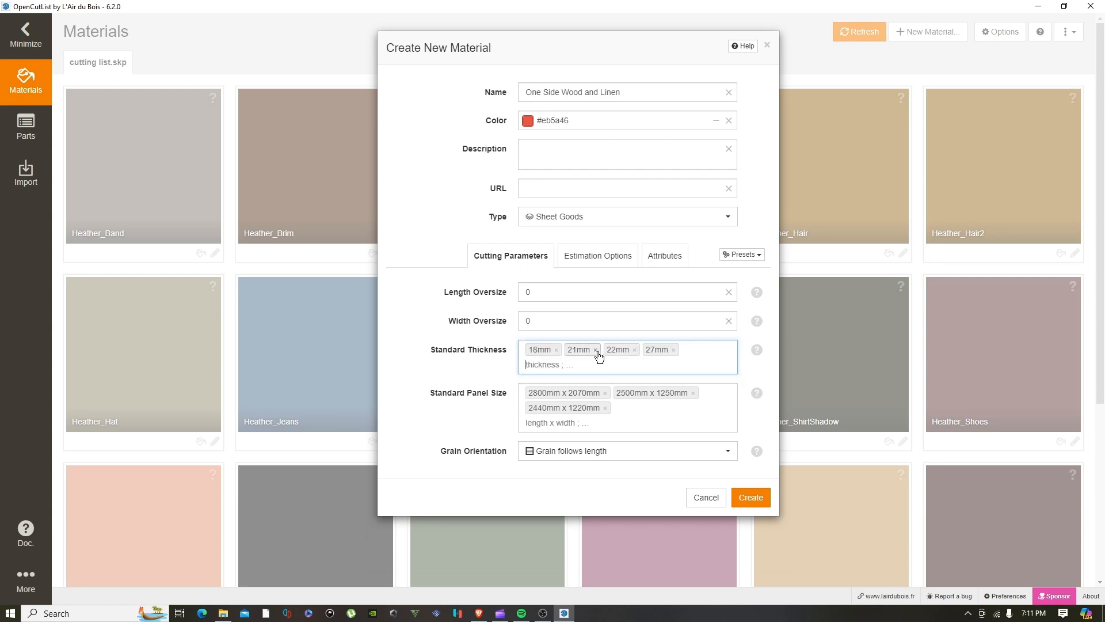
pyautogui.click(596, 350)
pyautogui.click(595, 350)
# Replace the One Side Wood and Linen material's default panel sizes with a single 2400mm x 1200mm size
pyautogui.click(605, 379)
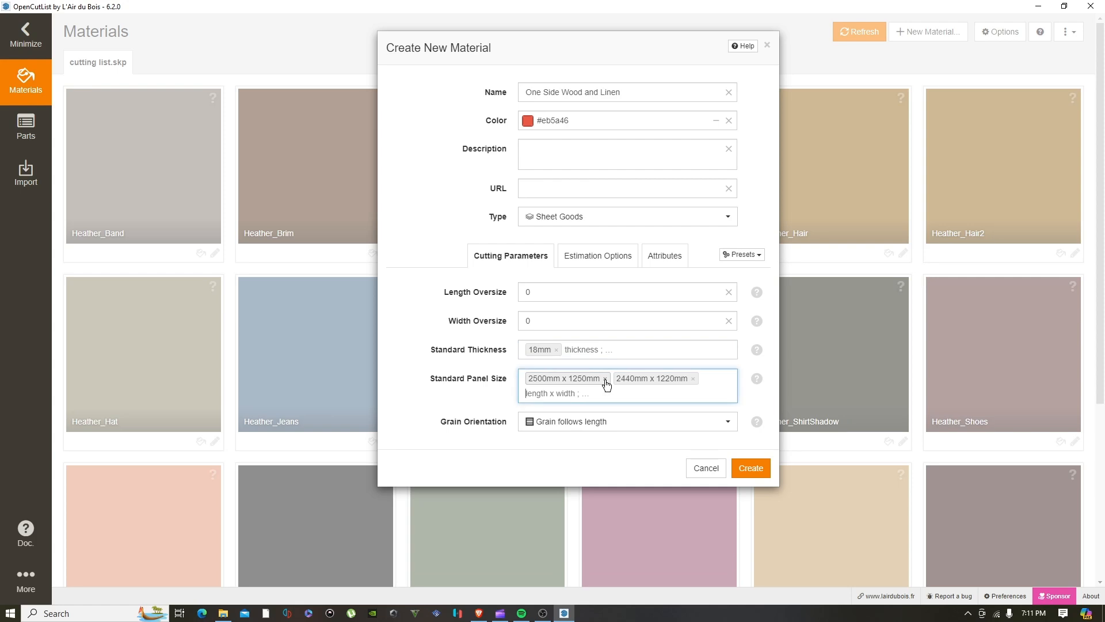
pyautogui.click(605, 378)
pyautogui.click(605, 380)
pyautogui.write('240')
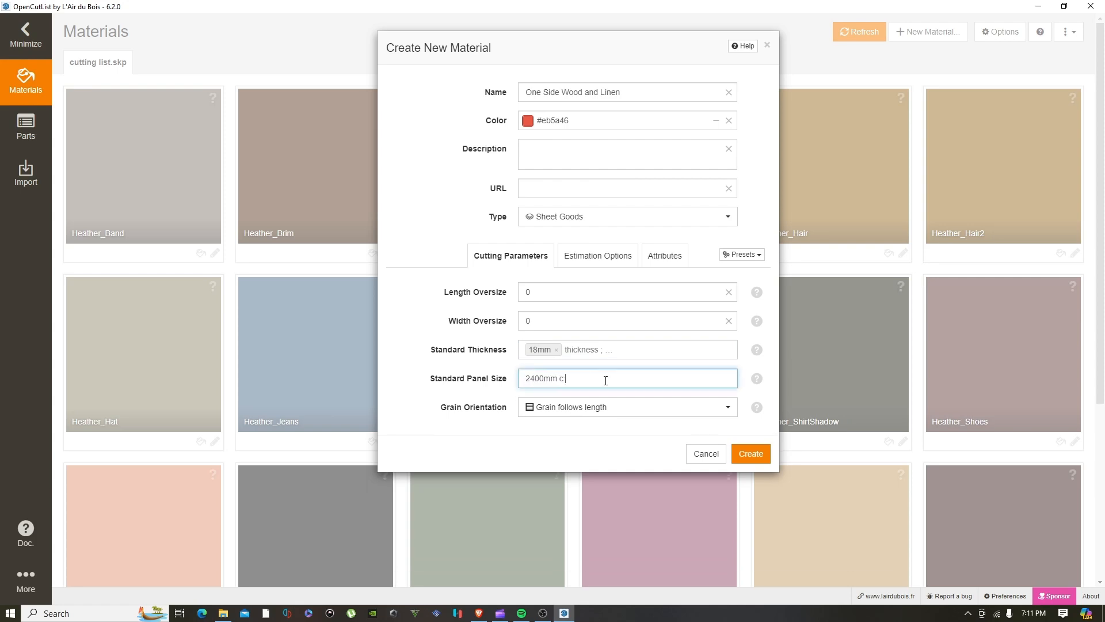
pyautogui.write('0mm x 1200mm')
pyautogui.press('Return')
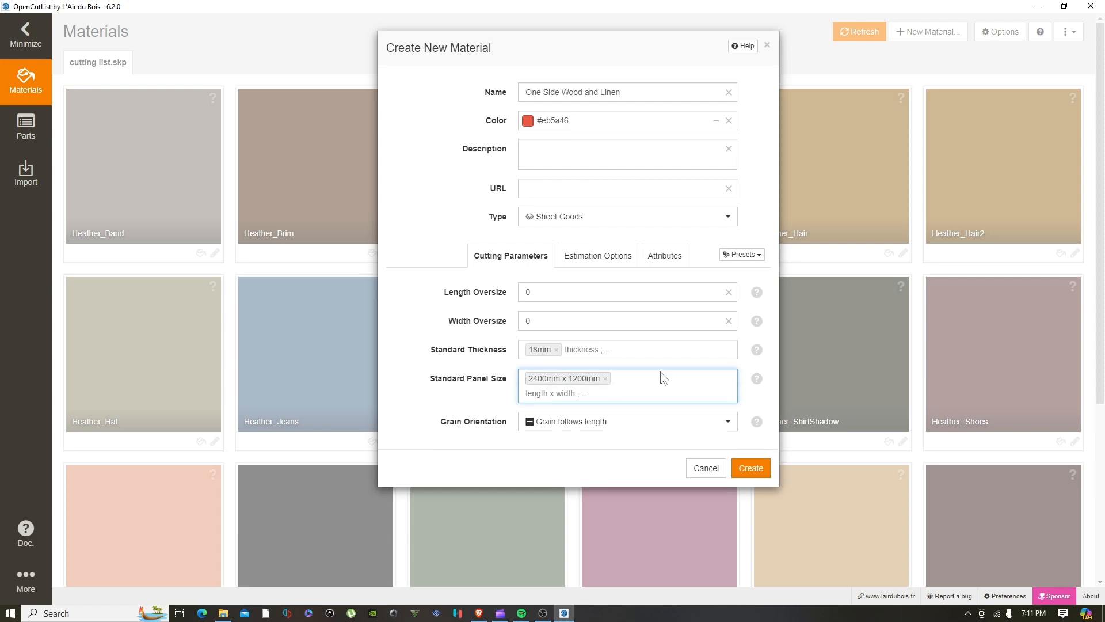
# Save the cutting parameters as a new preset named One Side Wood and Linen and create the material
pyautogui.click(743, 255)
pyautogui.click(679, 386)
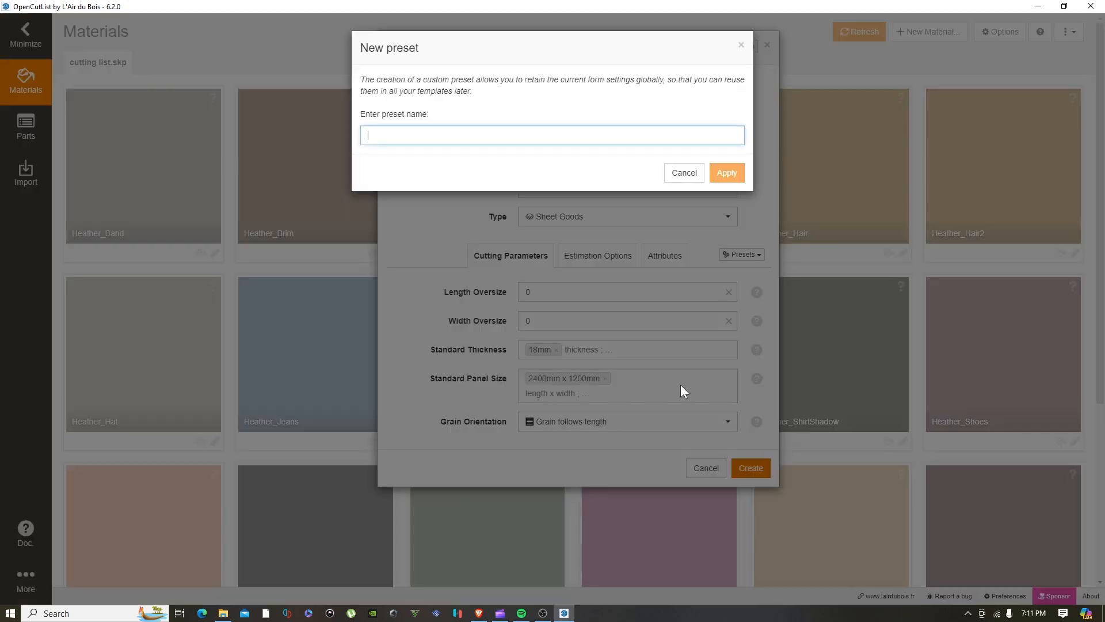
pyautogui.write('One Side Wood adn')
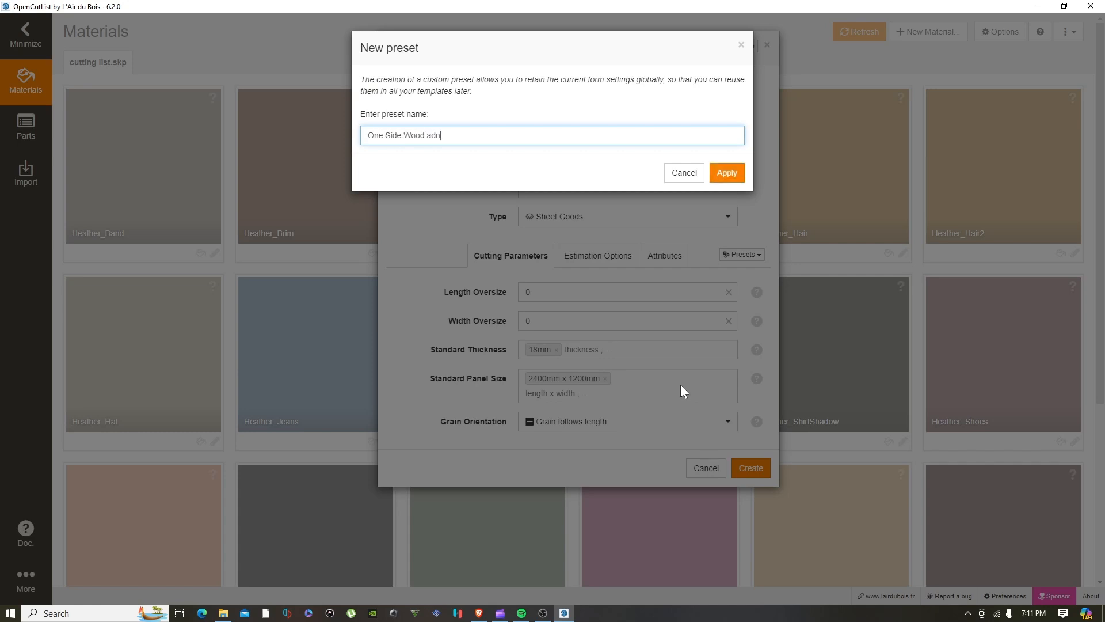
pyautogui.write('and Linen')
pyautogui.click(727, 173)
pyautogui.click(764, 472)
# Start a new Sheet Goods material named Both Side Linen with the blue colour #0079bf
pyautogui.scroll(-3, 190, 273)
pyautogui.scroll(3, 851, 151)
pyautogui.click(945, 31)
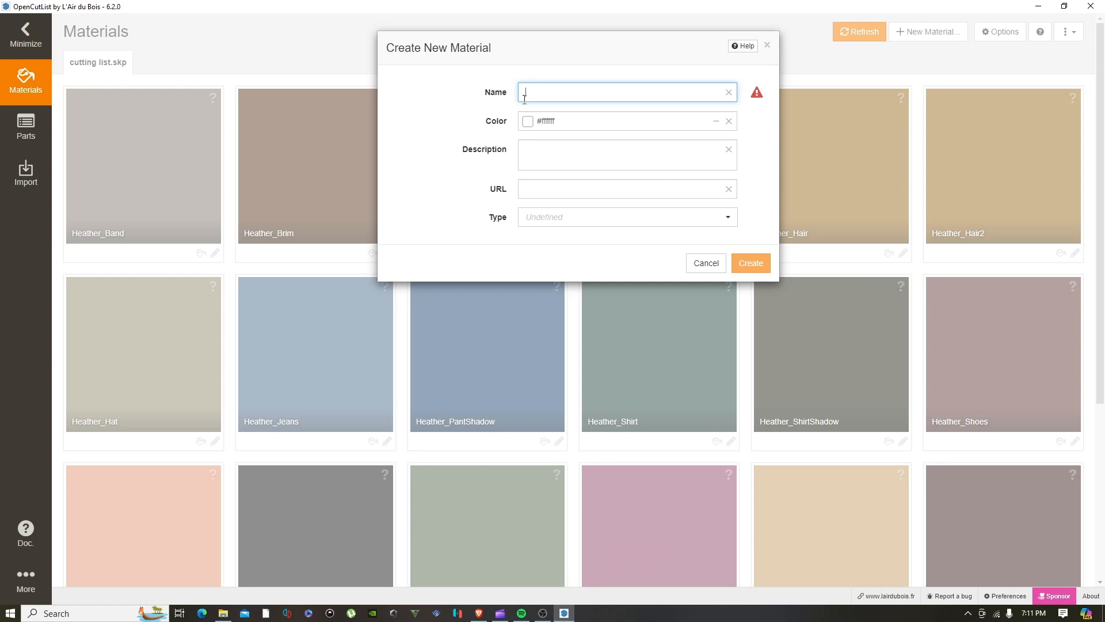
pyautogui.write('Both')
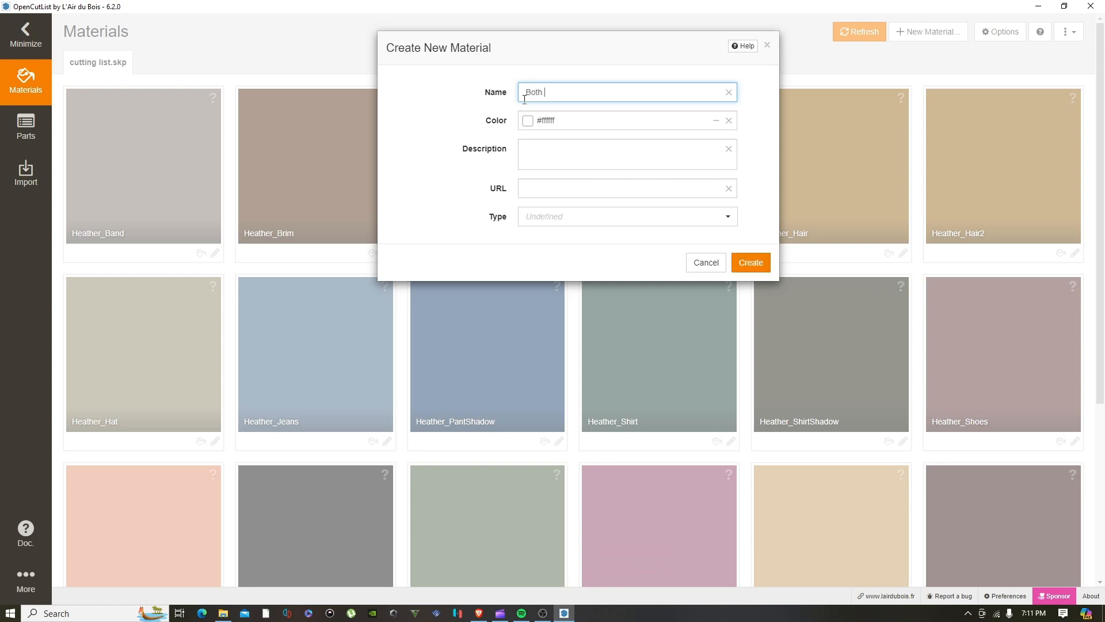
pyautogui.write(' Side Linen')
pyautogui.click(700, 120)
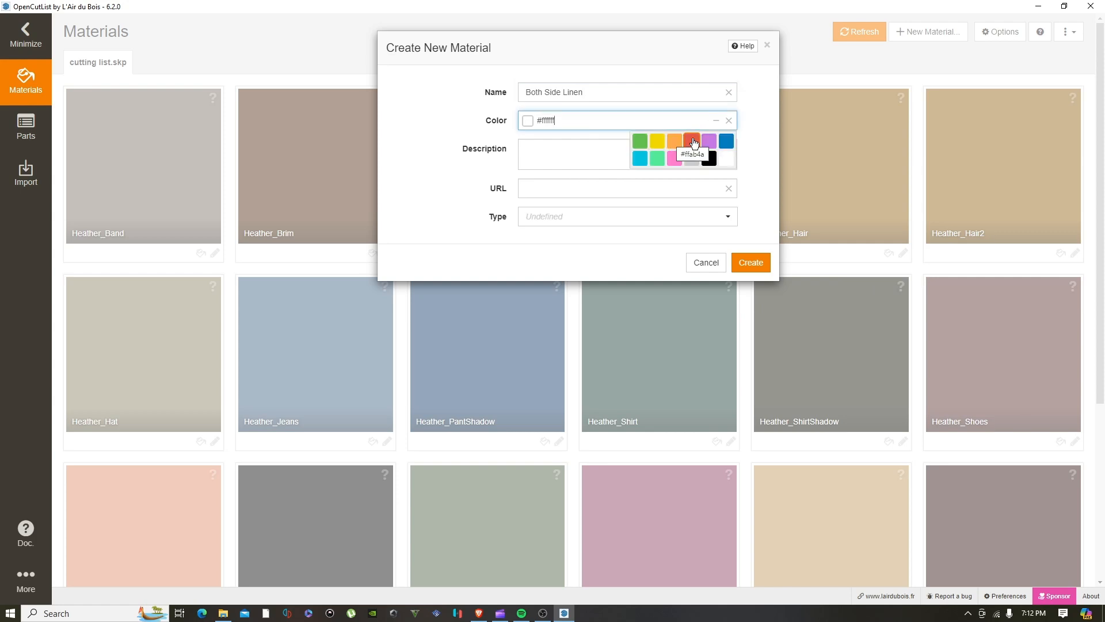
pyautogui.click(724, 142)
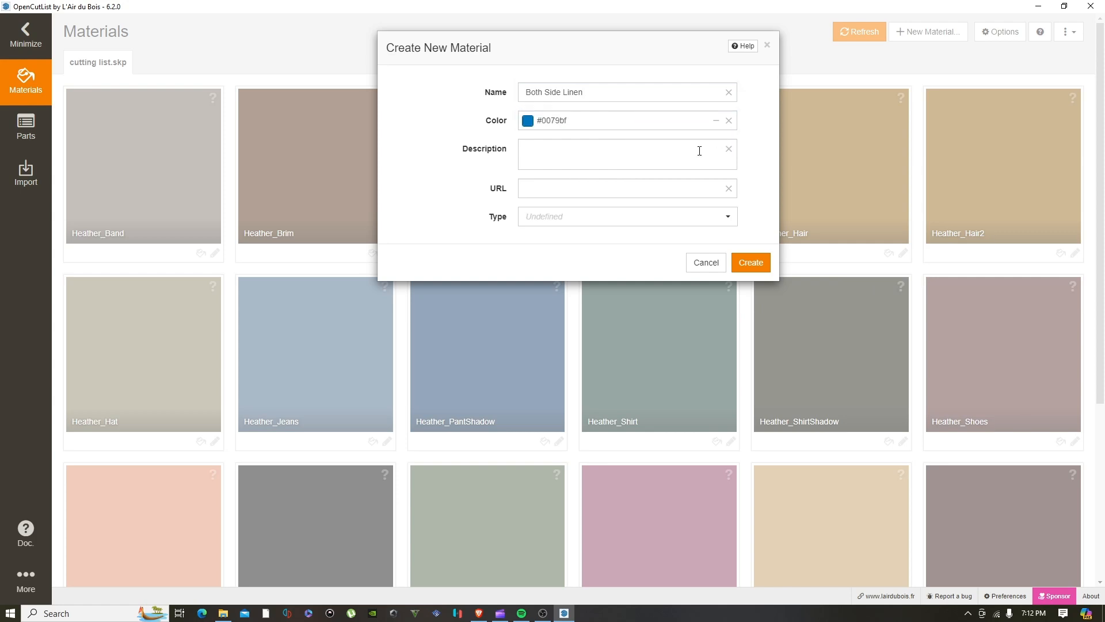
pyautogui.click(573, 221)
pyautogui.click(571, 268)
# Remove every standard thickness except 18mm from the Both Side Linen material
pyautogui.click(555, 350)
pyautogui.click(556, 350)
pyautogui.click(557, 350)
pyautogui.click(556, 350)
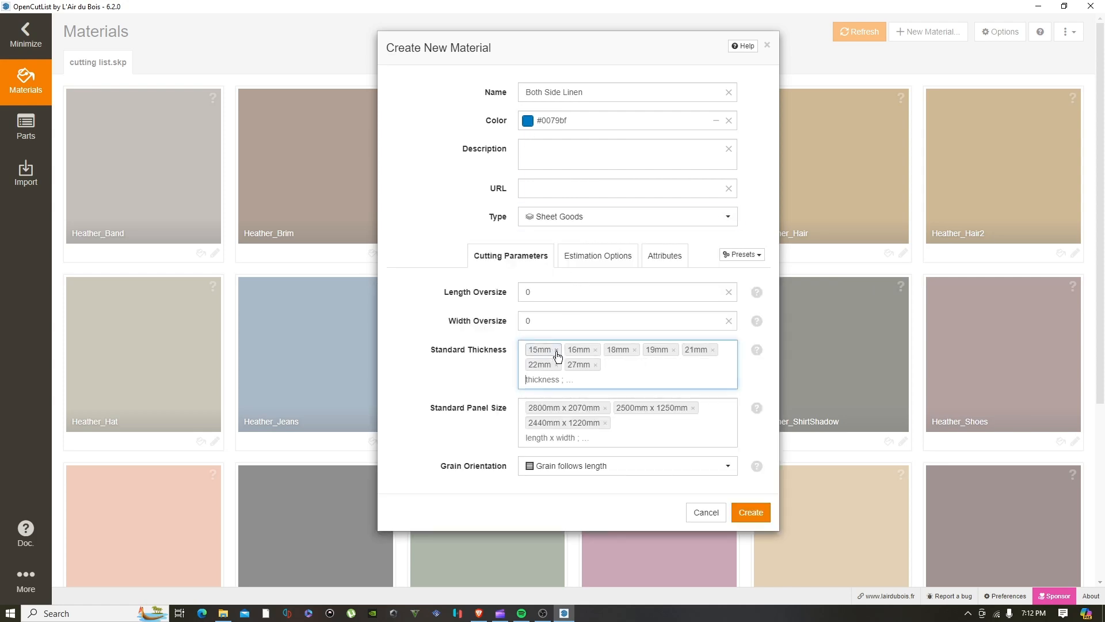
pyautogui.click(557, 350)
pyautogui.click(557, 350)
pyautogui.click(595, 350)
pyautogui.click(596, 350)
pyautogui.click(595, 350)
pyautogui.click(596, 350)
# Replace the Both Side Linen material's default panel sizes with a single 2400mm x 1200 size
pyautogui.click(605, 379)
pyautogui.click(605, 379)
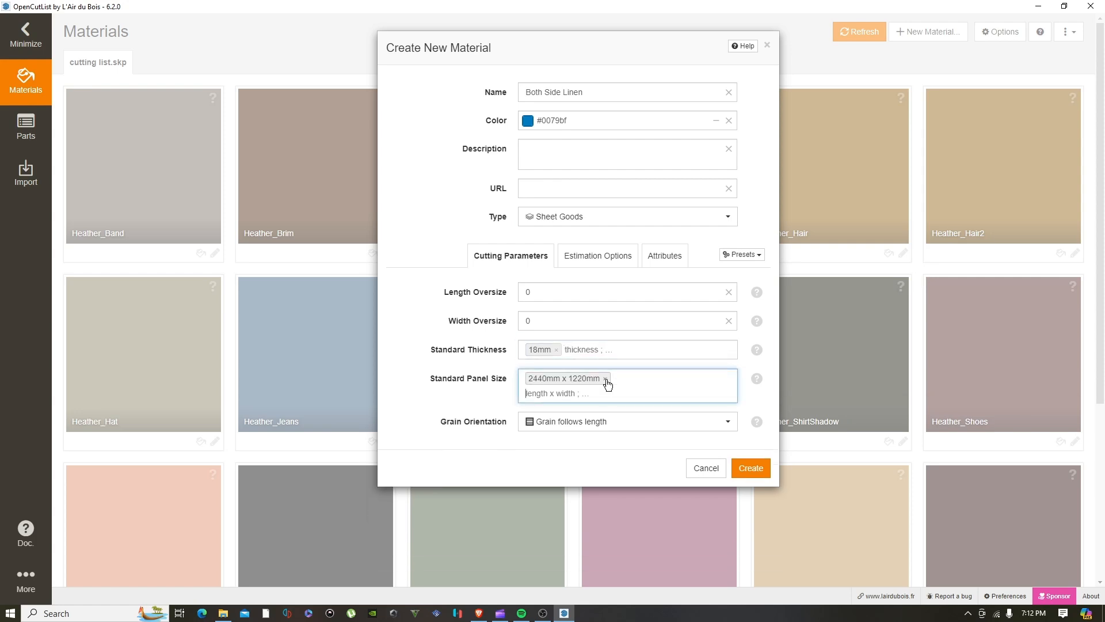
pyautogui.click(605, 379)
pyautogui.write('2400mm x 1200')
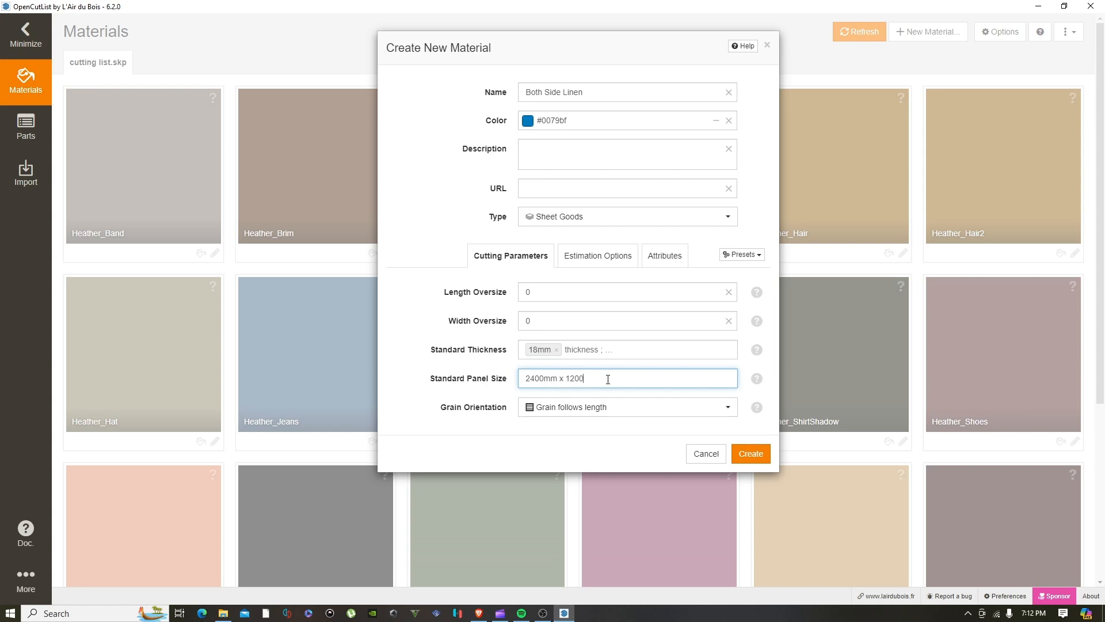
# Save the sheet settings with a 2400mm x 1200mm panel size as preset "Both Side Linen" and create the material
pyautogui.press('Return')
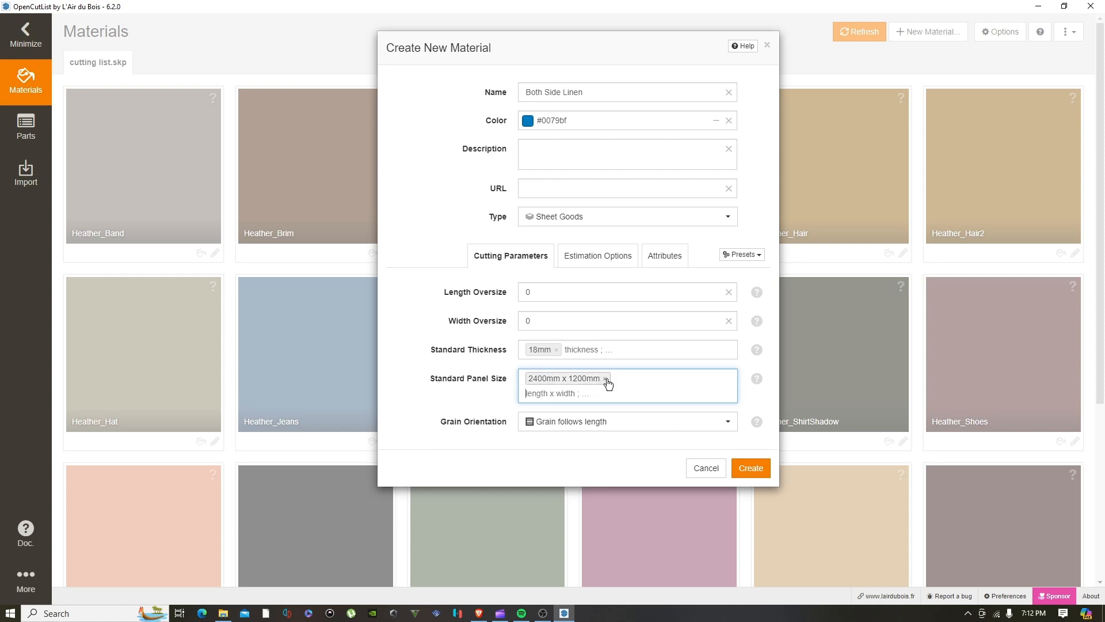
pyautogui.click(748, 254)
pyautogui.click(685, 403)
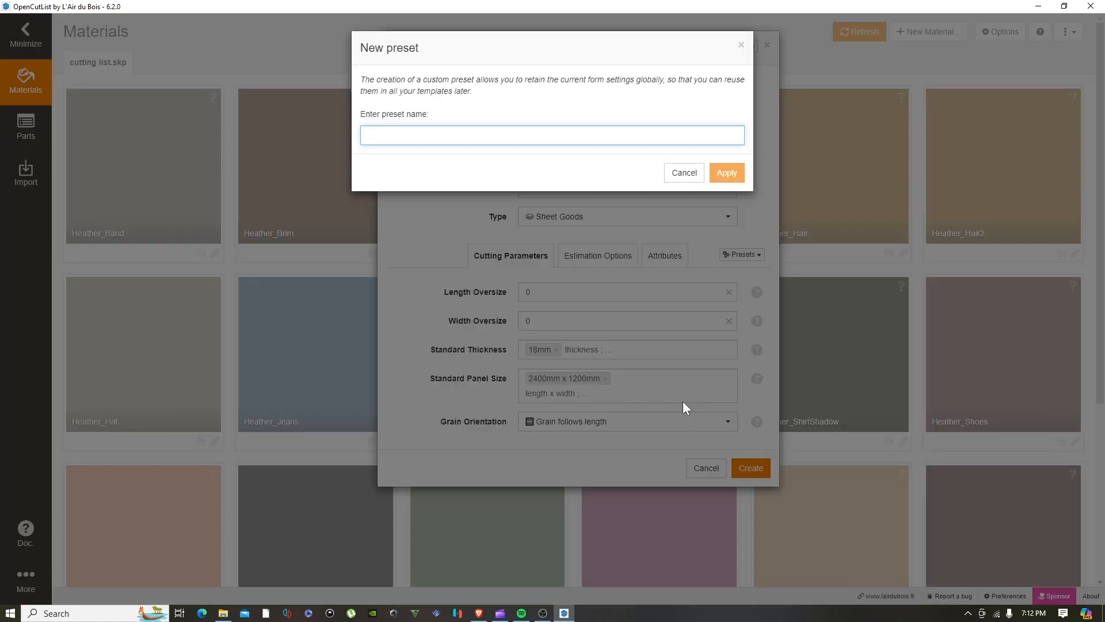
pyautogui.write('Both Side L')
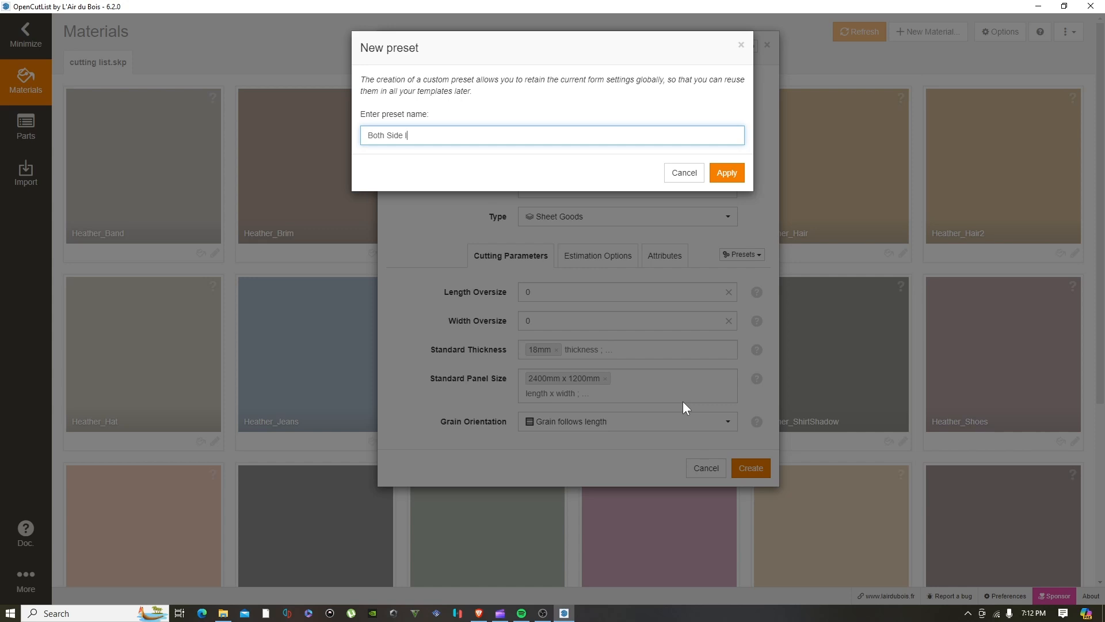
pyautogui.write('inen')
pyautogui.click(726, 172)
pyautogui.click(750, 468)
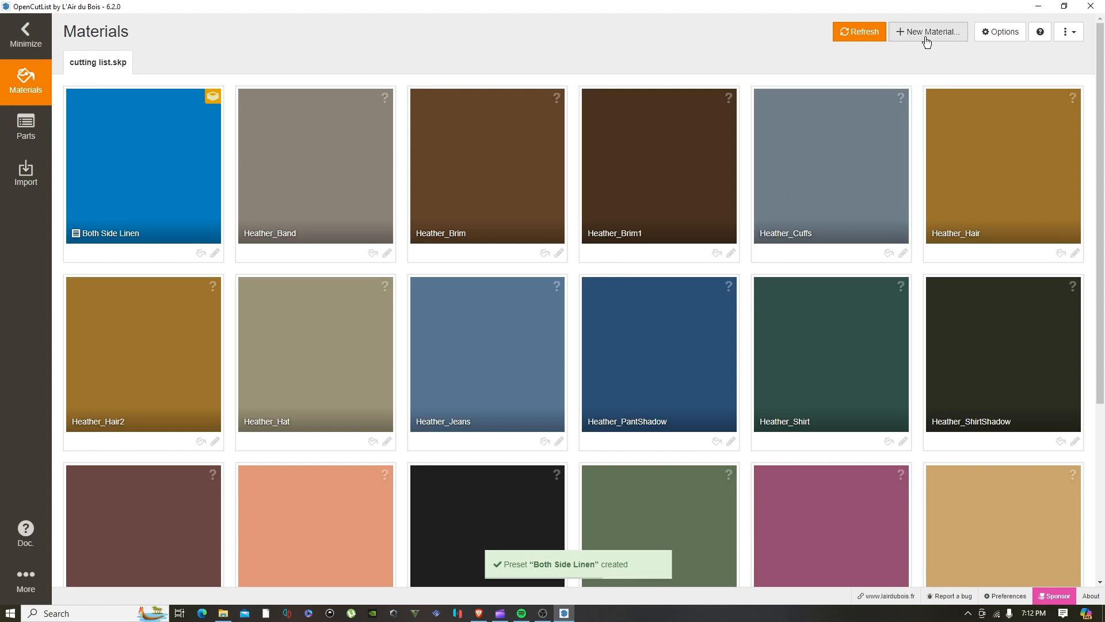
# Start a new material named "Multiwood 0.9" with green color #61bd4f and type Sheet Goods
pyautogui.click(927, 33)
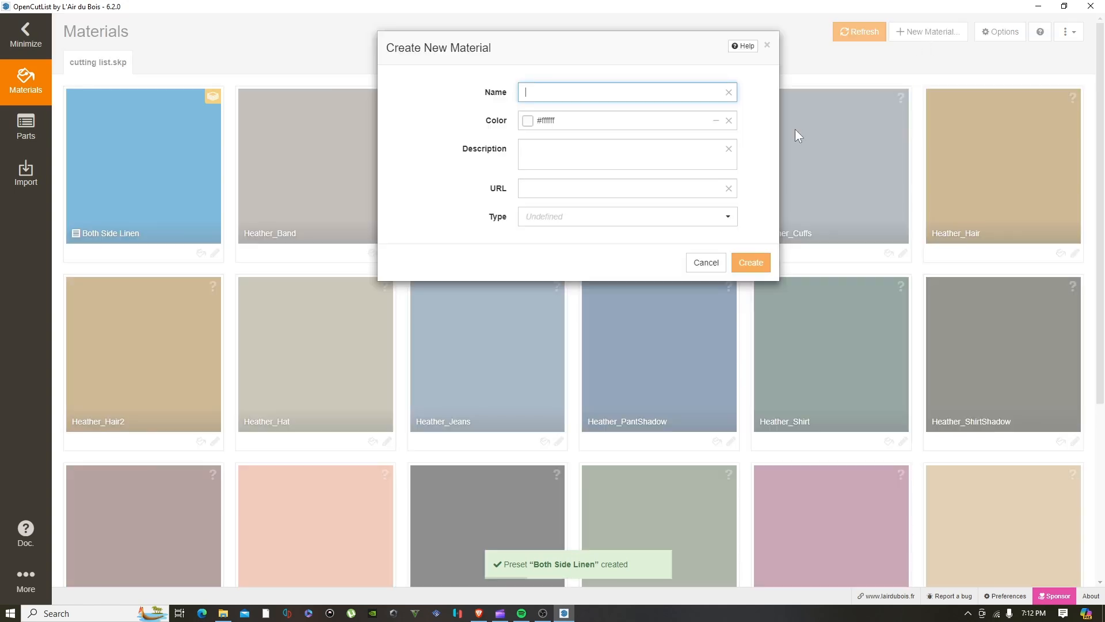
pyautogui.write('Multiwop')
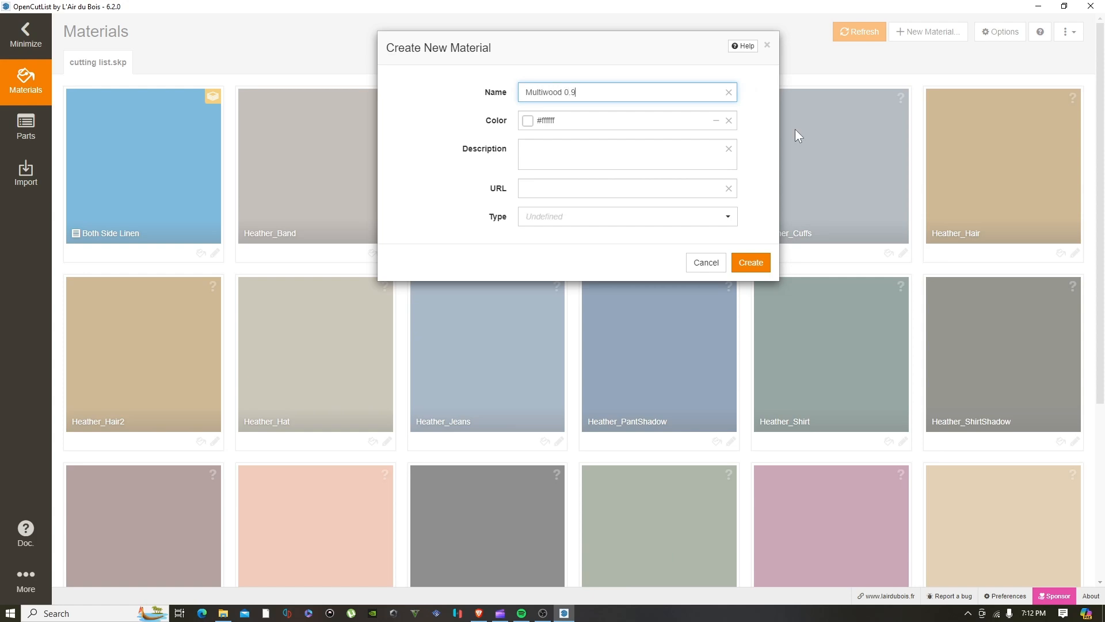
pyautogui.click(649, 122)
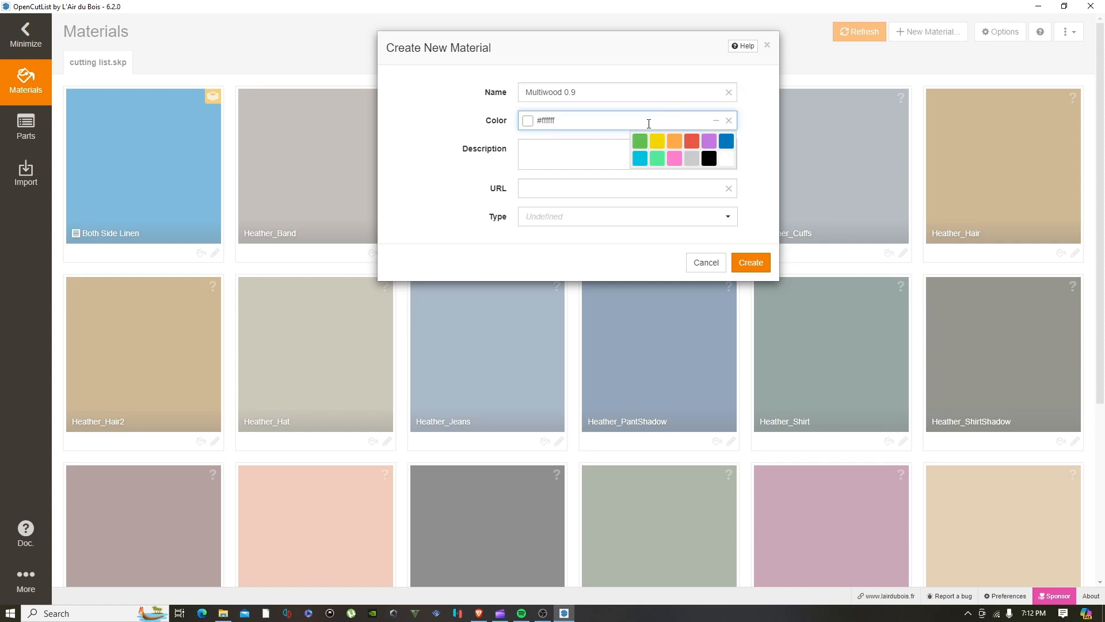
pyautogui.click(639, 141)
pyautogui.click(552, 221)
pyautogui.click(658, 269)
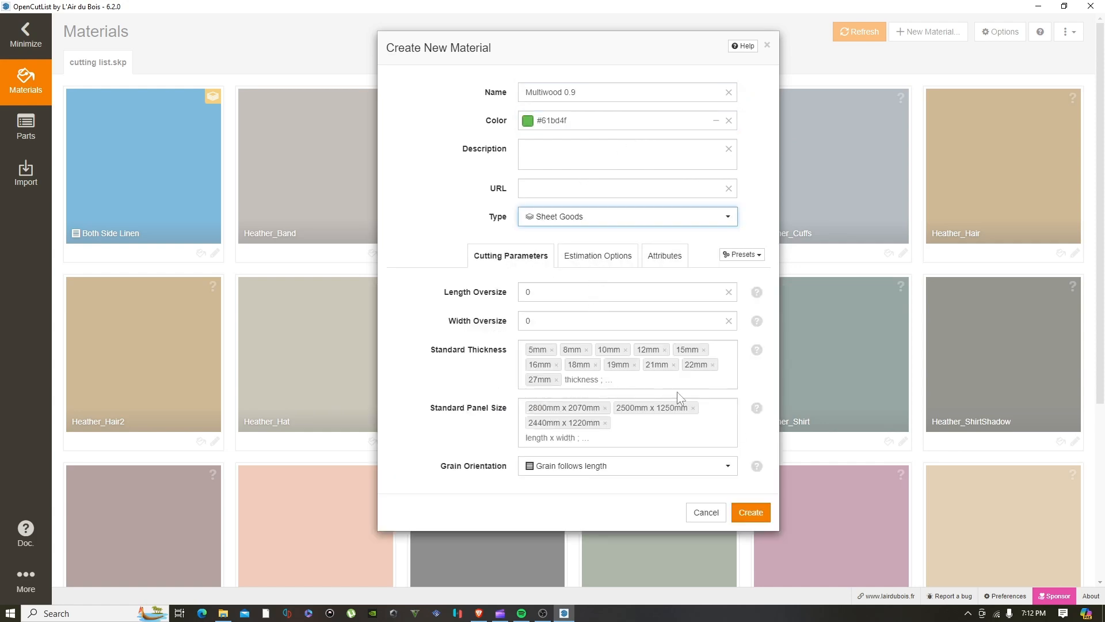
# Replace all of Multiwood 0.9's default standard thicknesses with 9mm
pyautogui.click(552, 351)
pyautogui.click(553, 351)
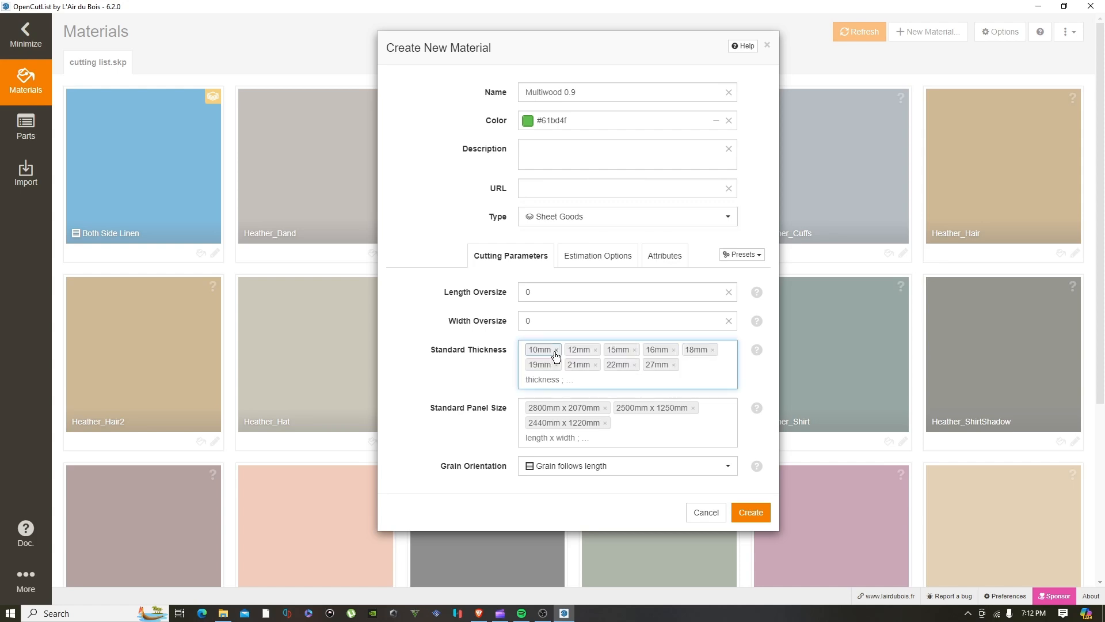
pyautogui.click(553, 352)
pyautogui.click(554, 351)
pyautogui.click(555, 351)
pyautogui.click(556, 351)
pyautogui.click(557, 351)
pyautogui.click(556, 351)
pyautogui.click(556, 352)
pyautogui.click(556, 351)
pyautogui.click(556, 352)
pyautogui.write('9mm')
pyautogui.press('Return')
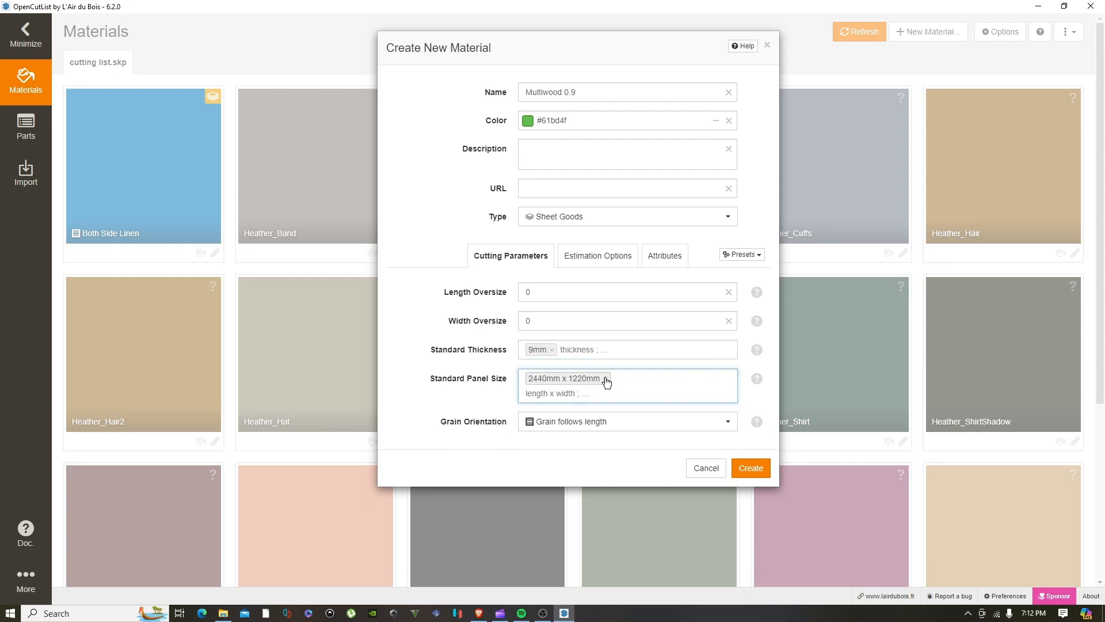
# Replace Multiwood 0.9's default standard panel sizes with 2400mm x 1200mm
pyautogui.click(606, 379)
pyautogui.write('240')
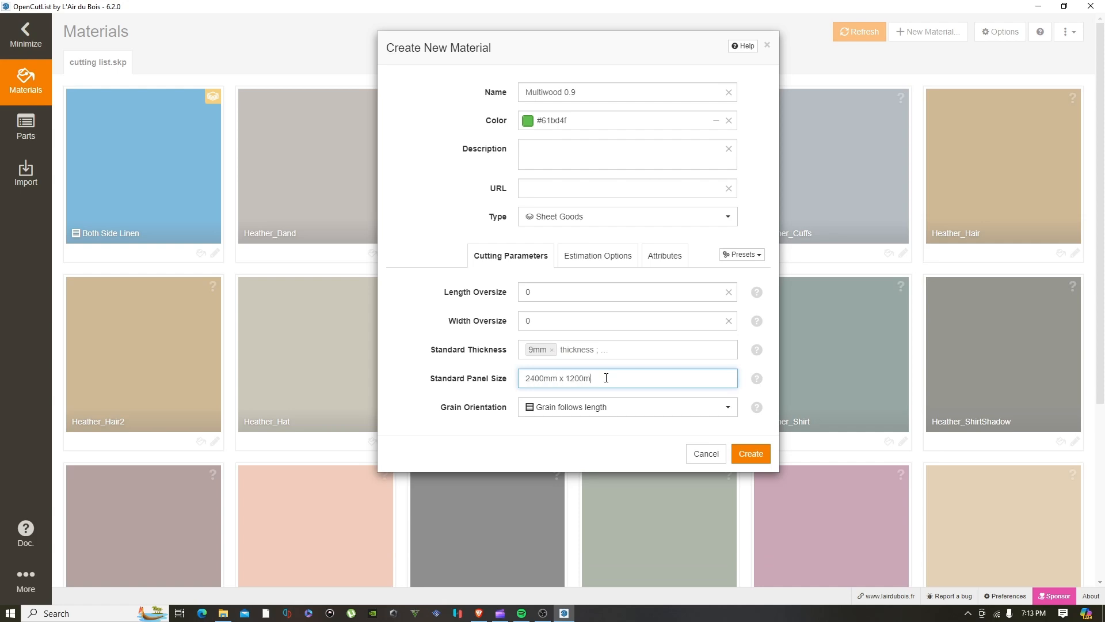
pyautogui.write('0mm x 1200mm')
pyautogui.press('Return')
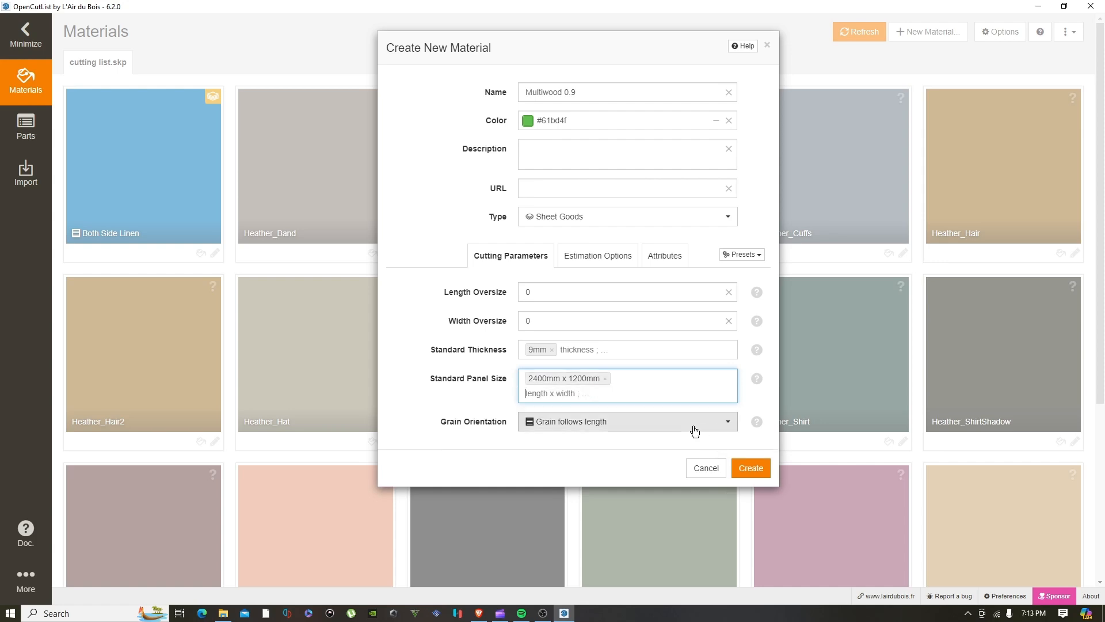
# Save the current settings as a new preset "Multiwood 0.9" and create the material
pyautogui.click(742, 254)
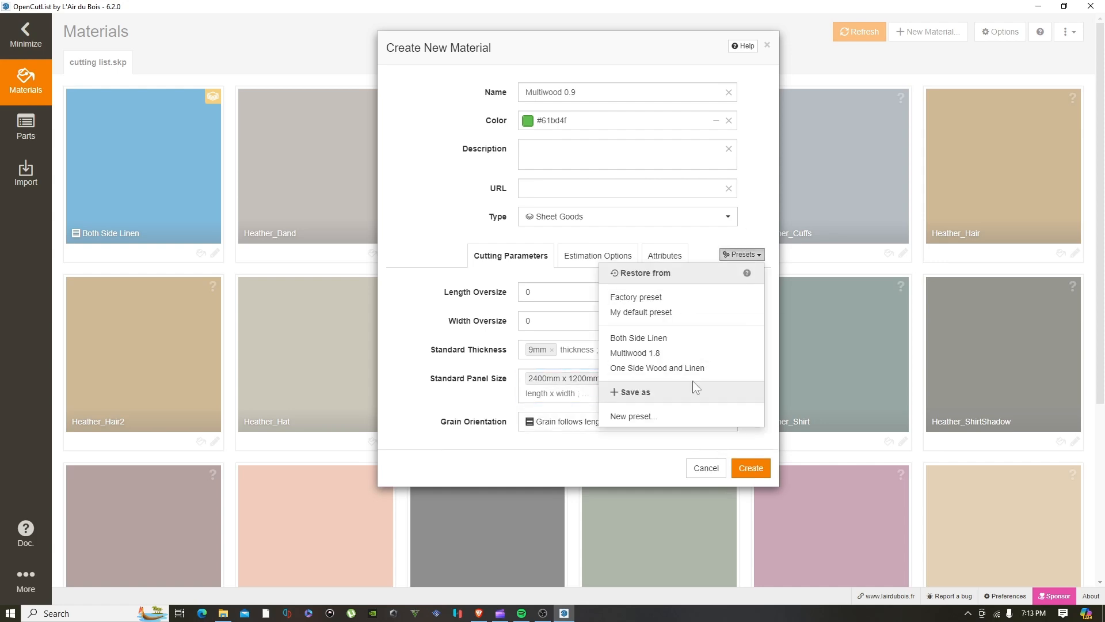
pyautogui.click(626, 416)
pyautogui.write('Multiwood 0.9')
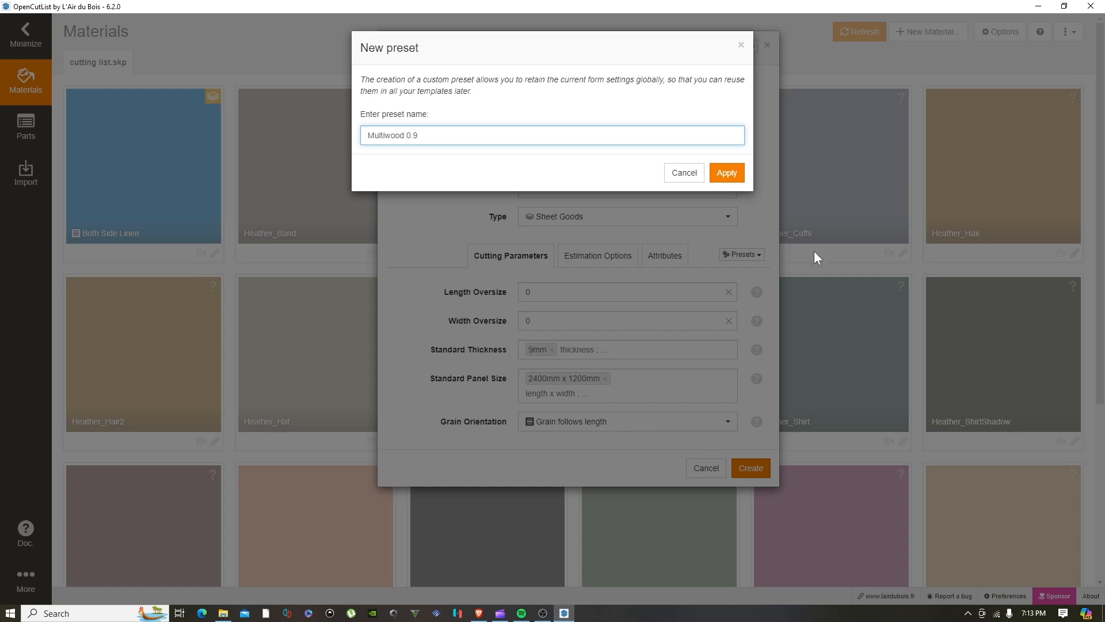
pyautogui.click(727, 172)
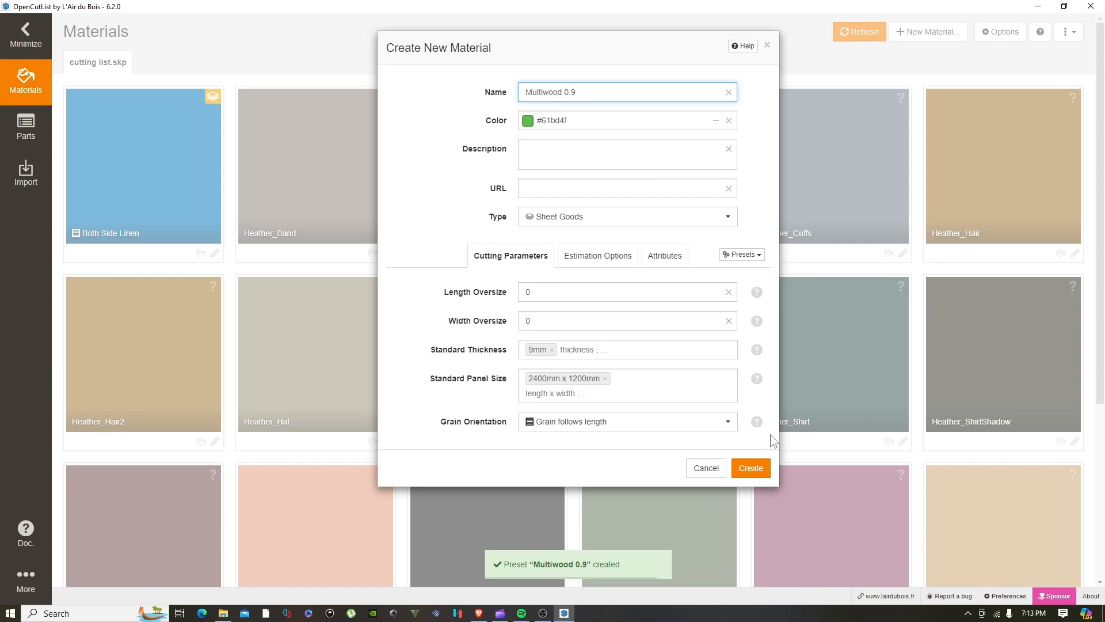
pyautogui.click(749, 466)
# Change the color of the Multiwood 0.9 material to purple #c377e0 and check its properties
pyautogui.scroll(-5, 696, 374)
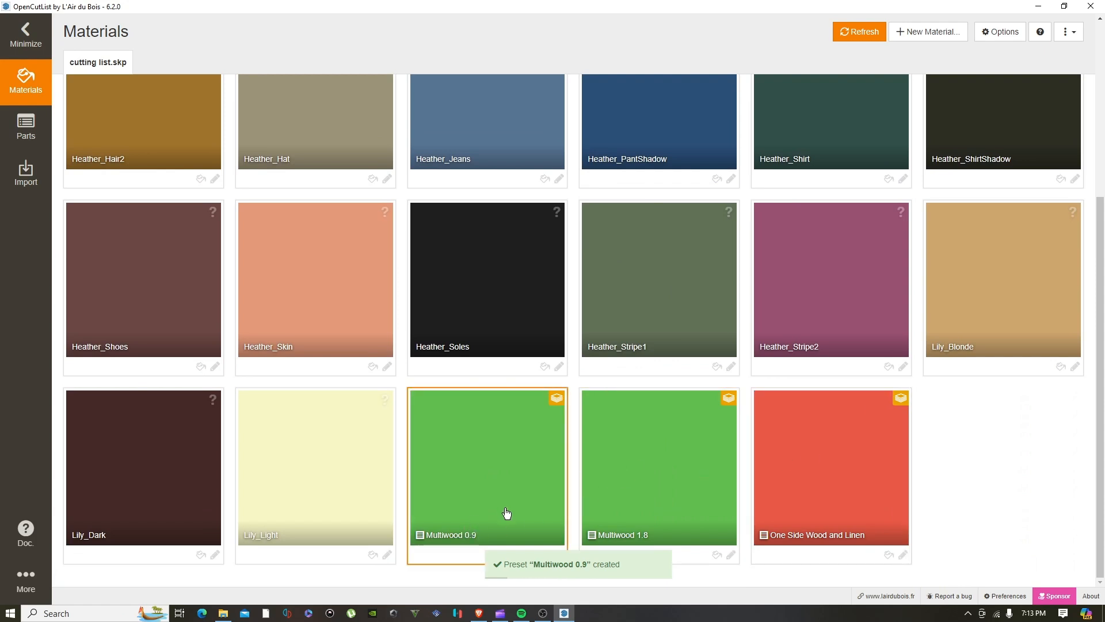
pyautogui.click(559, 554)
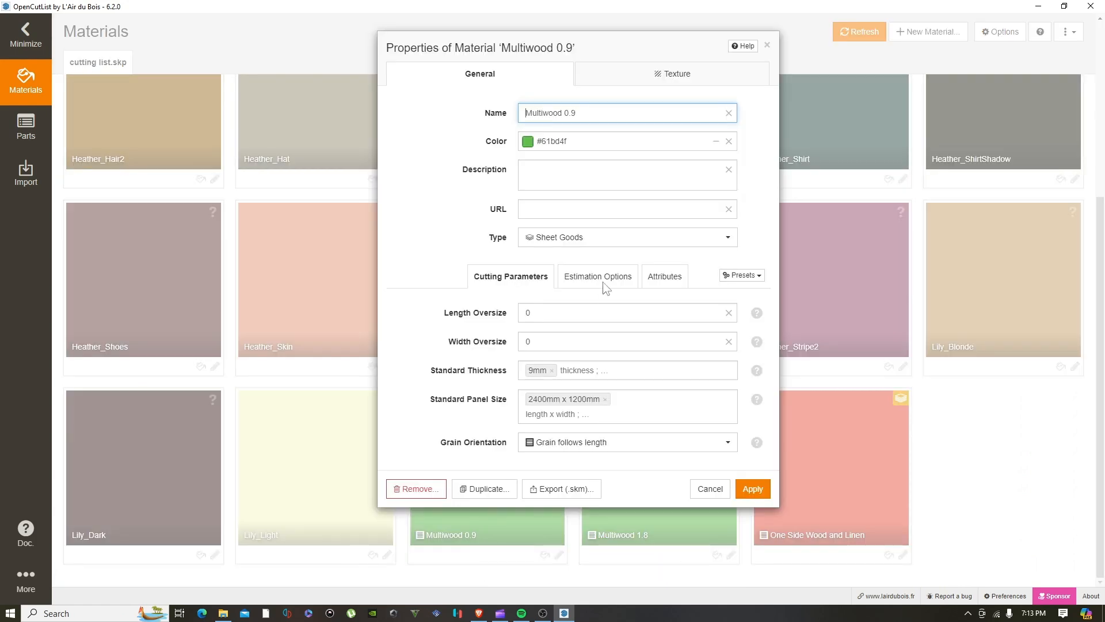
pyautogui.click(625, 149)
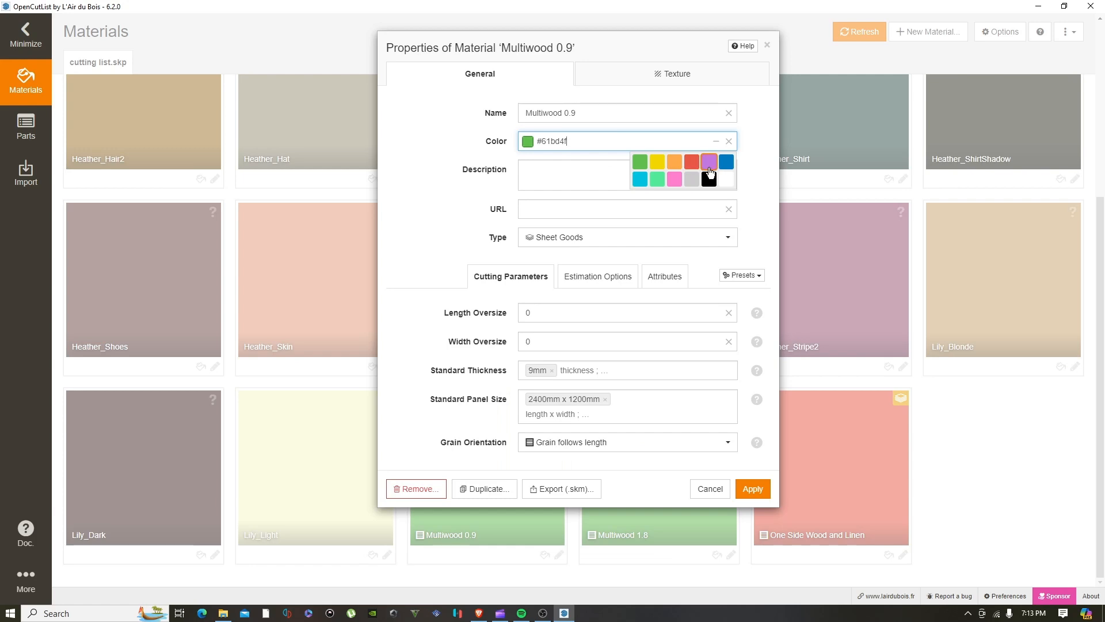
pyautogui.click(708, 172)
pyautogui.click(763, 483)
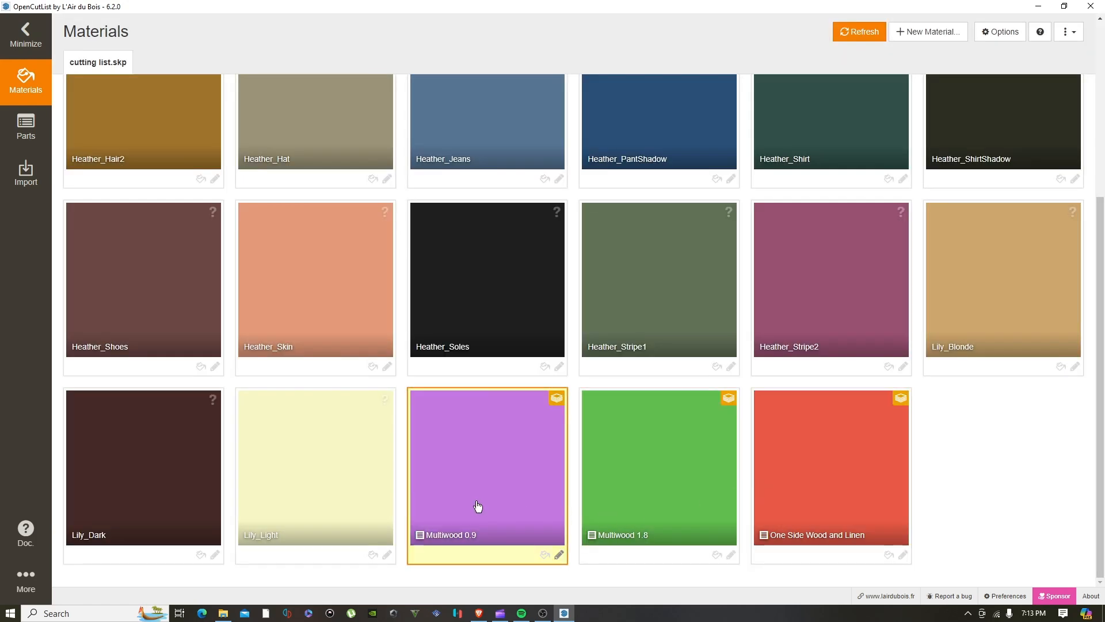
pyautogui.click(451, 491)
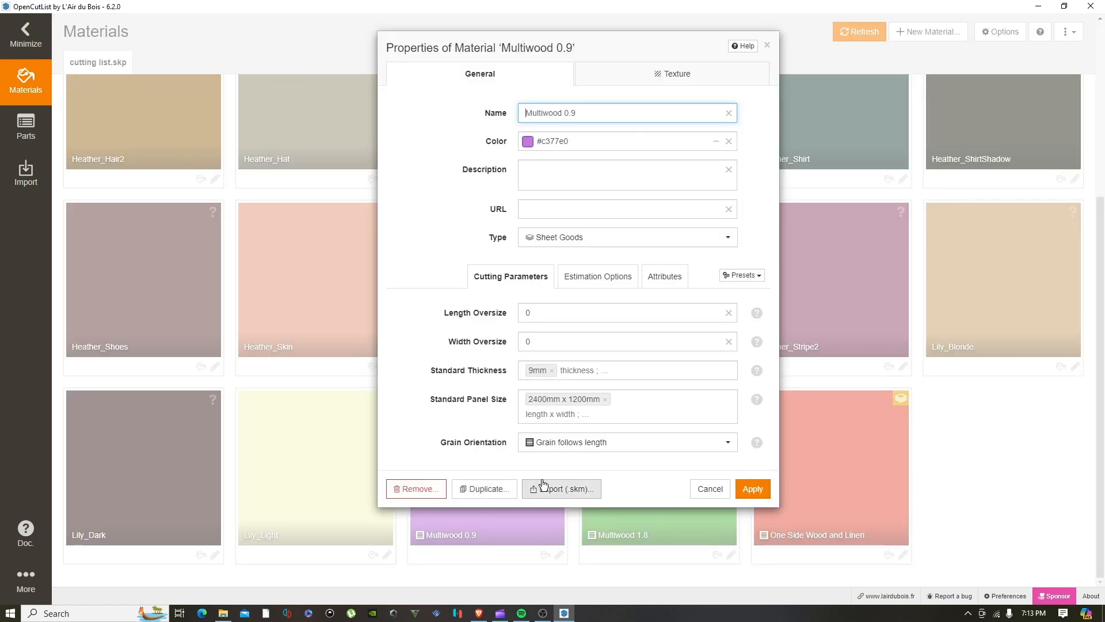
pyautogui.click(767, 45)
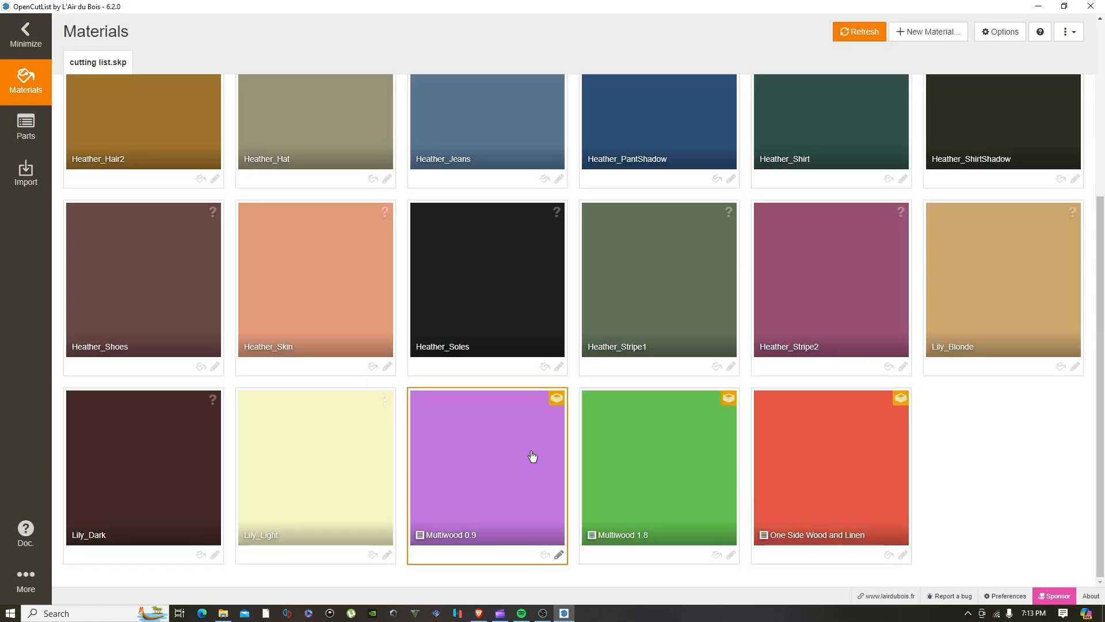
# Switch to the SketchUp model and examine the front edge of the cabinet's top panel
pyautogui.scroll(5, 541, 456)
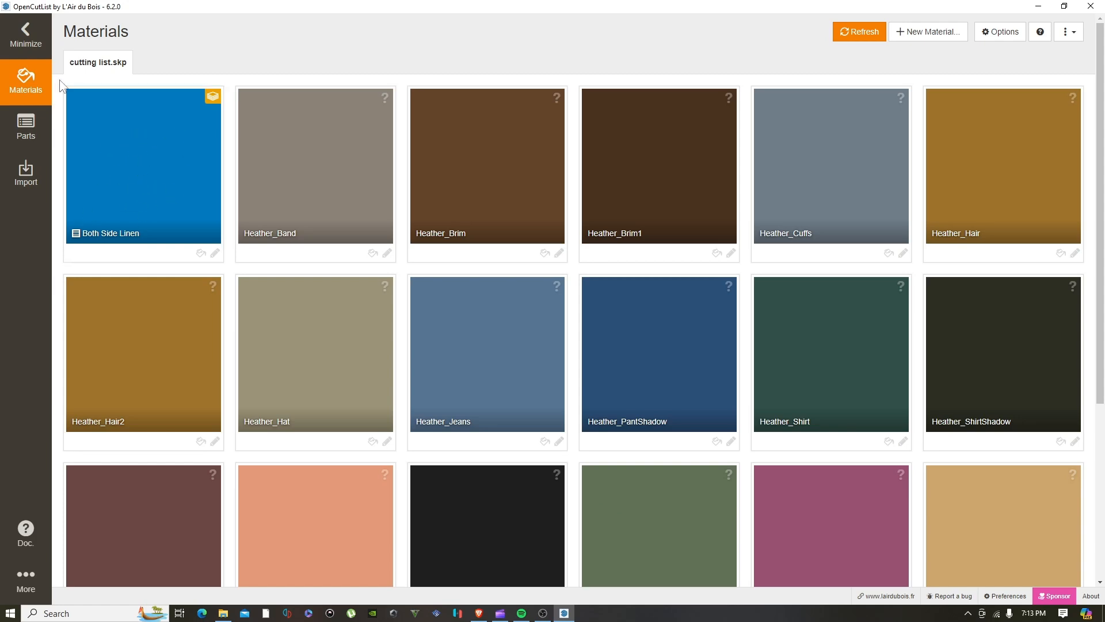
pyautogui.click(3, 34)
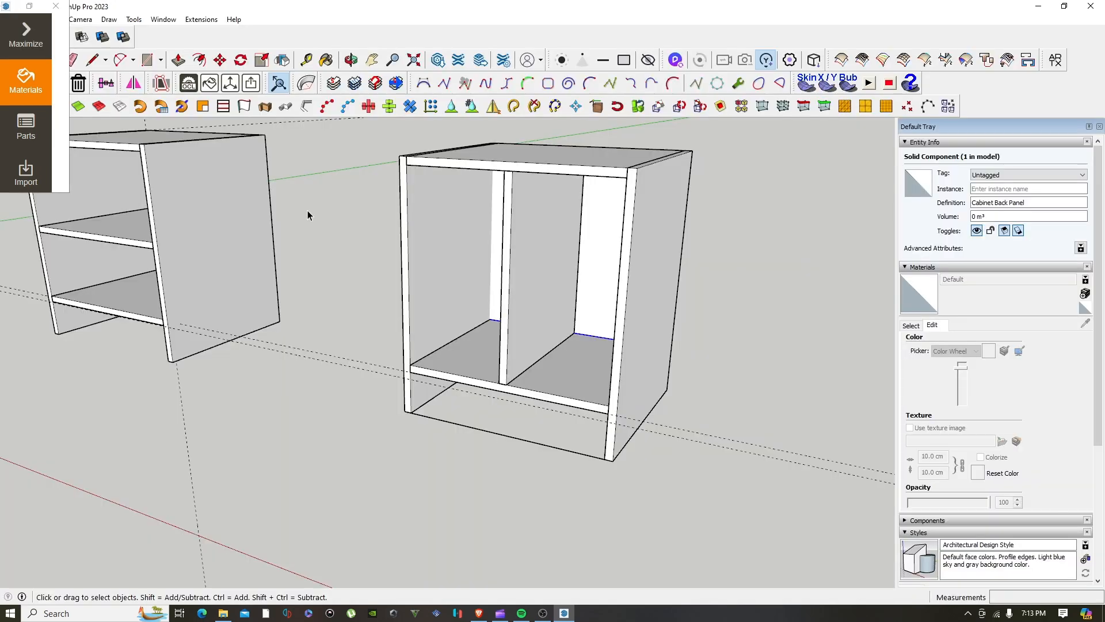
pyautogui.scroll(1, 501, 357)
pyautogui.scroll(5, 463, 219)
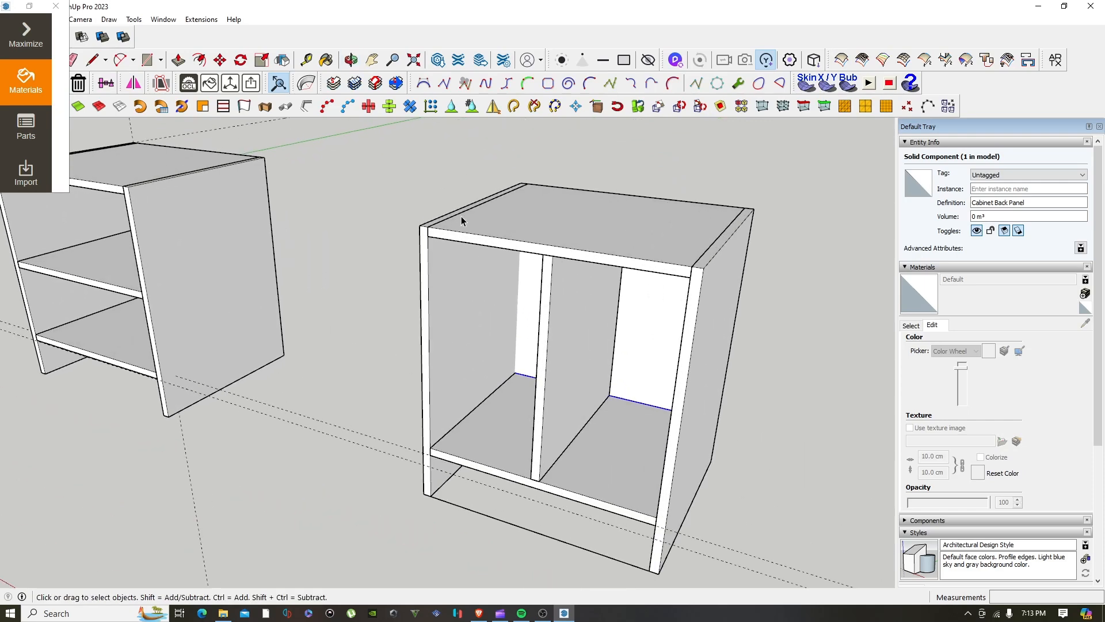
pyautogui.scroll(-1, 447, 231)
pyautogui.click(447, 230)
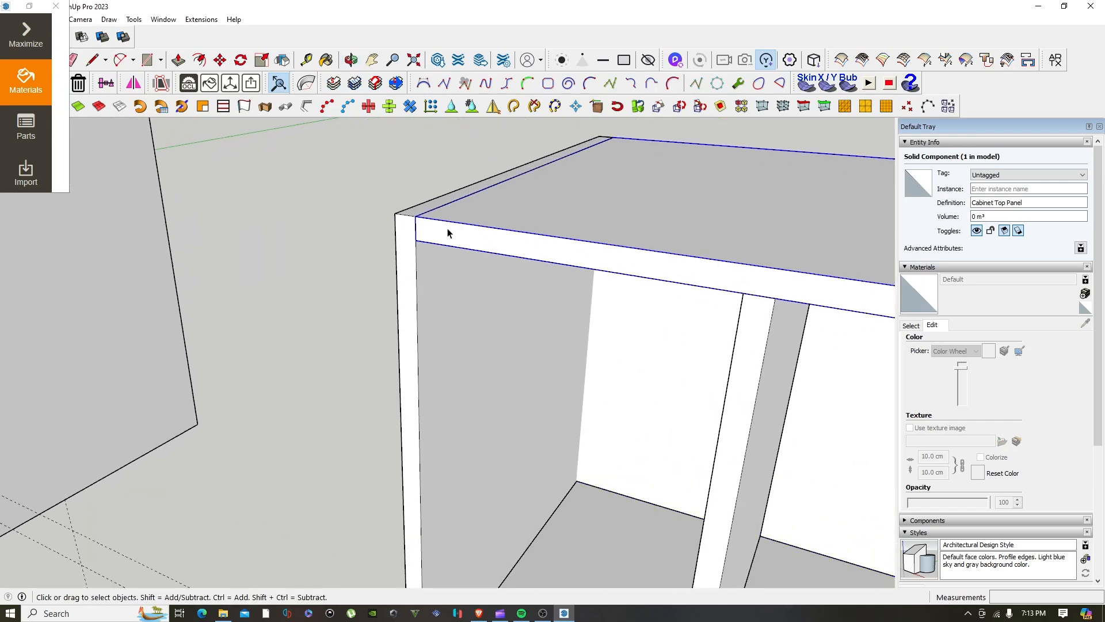
pyautogui.scroll(-2, 448, 231)
# Return to the OpenCutList materials and start a new material named "0.1 EB" with type Edge Banding
pyautogui.click(25, 34)
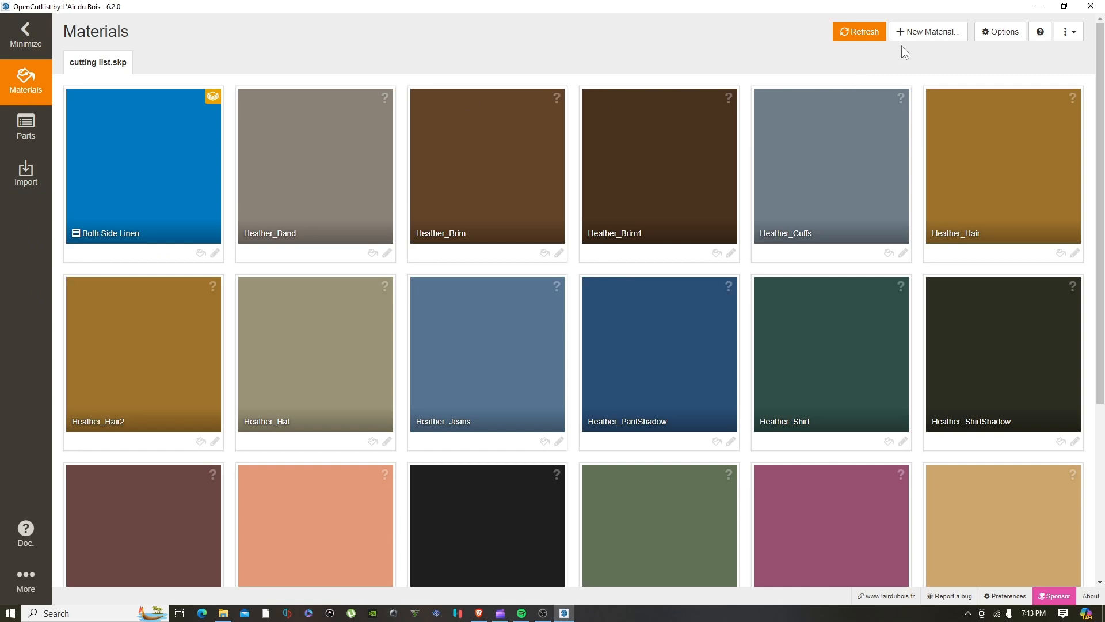
pyautogui.click(923, 33)
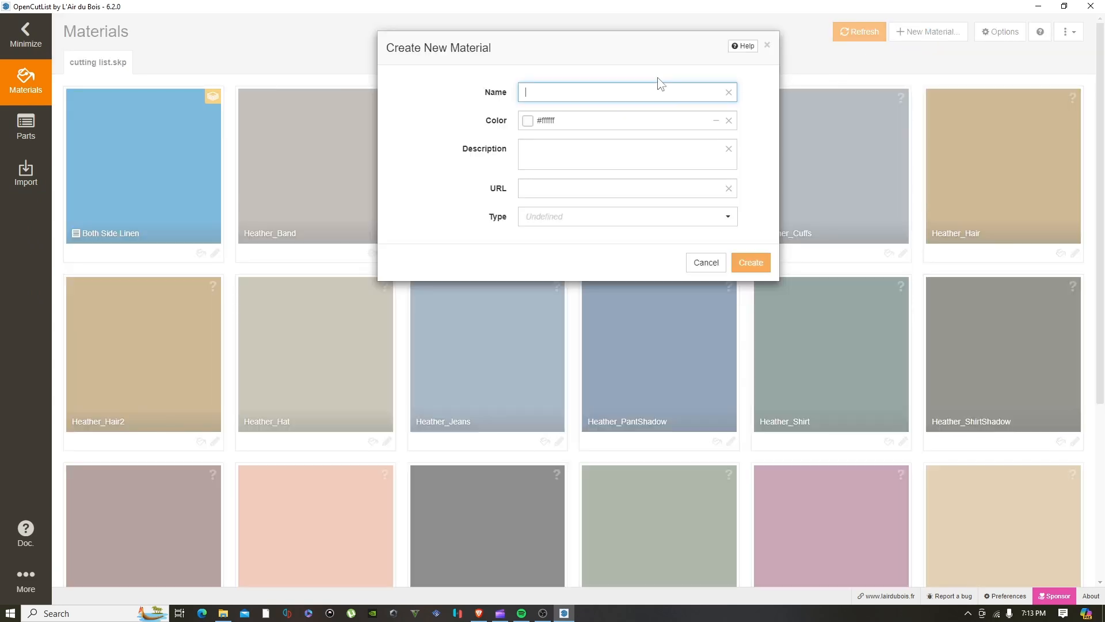
pyautogui.write('0')
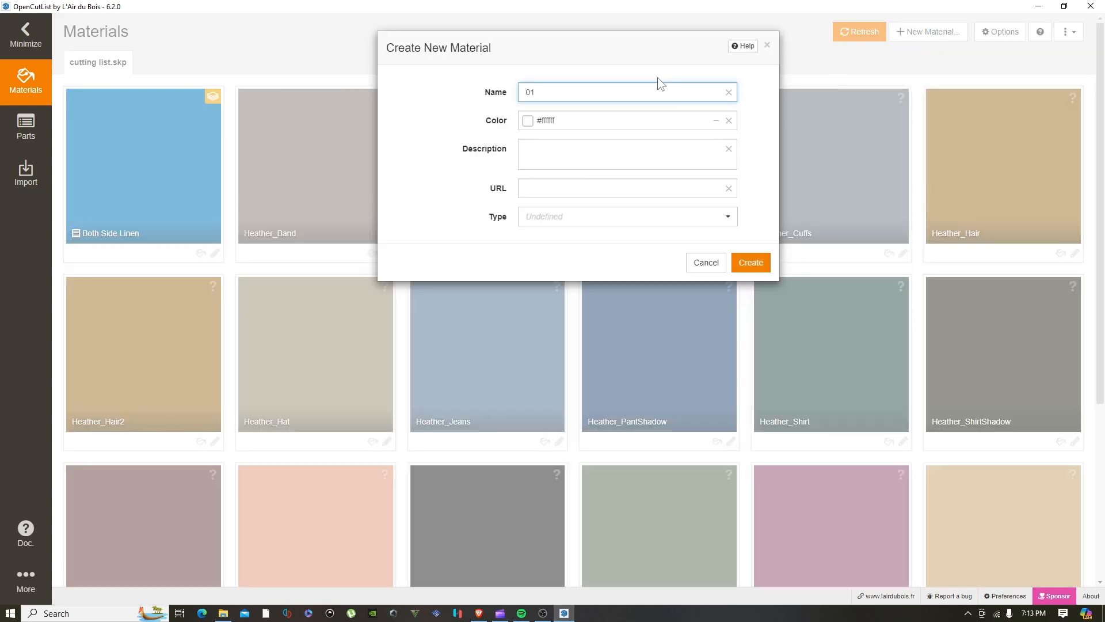
pyautogui.write('.1 EB')
pyautogui.click(633, 126)
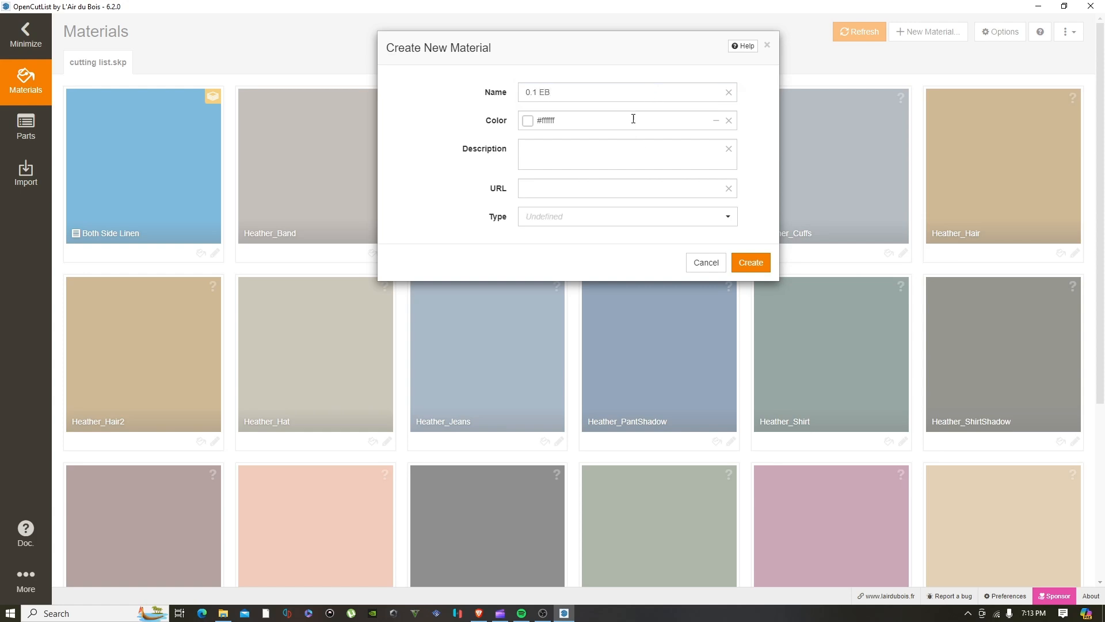
pyautogui.click(612, 214)
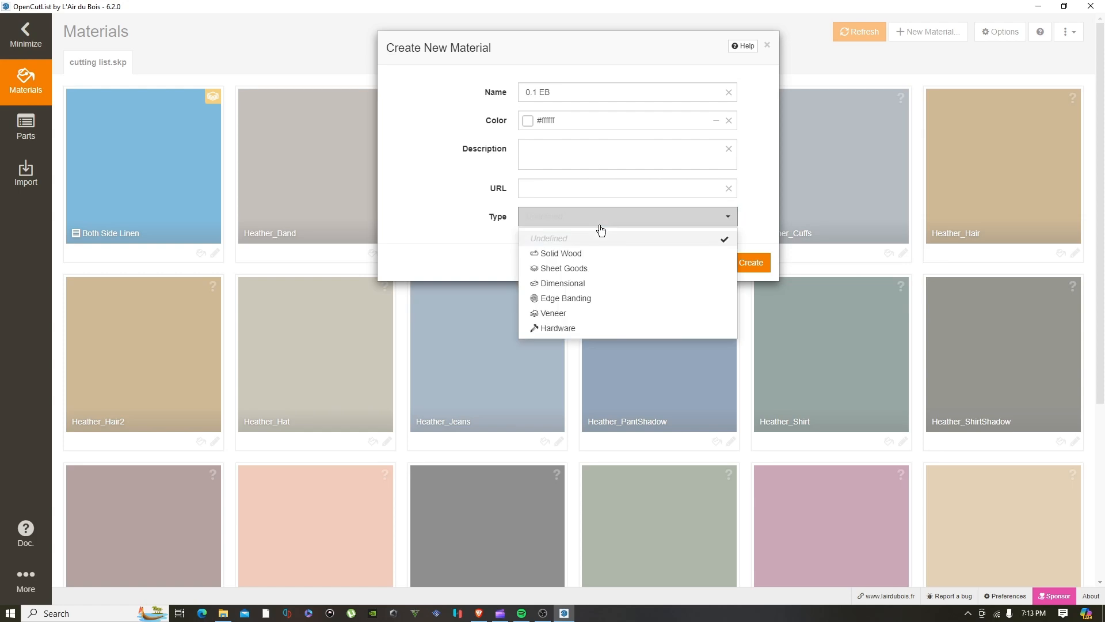
pyautogui.click(566, 299)
# Set the edge banding thickness of 0.1 EB to 1mm
pyautogui.doubleClick(576, 292)
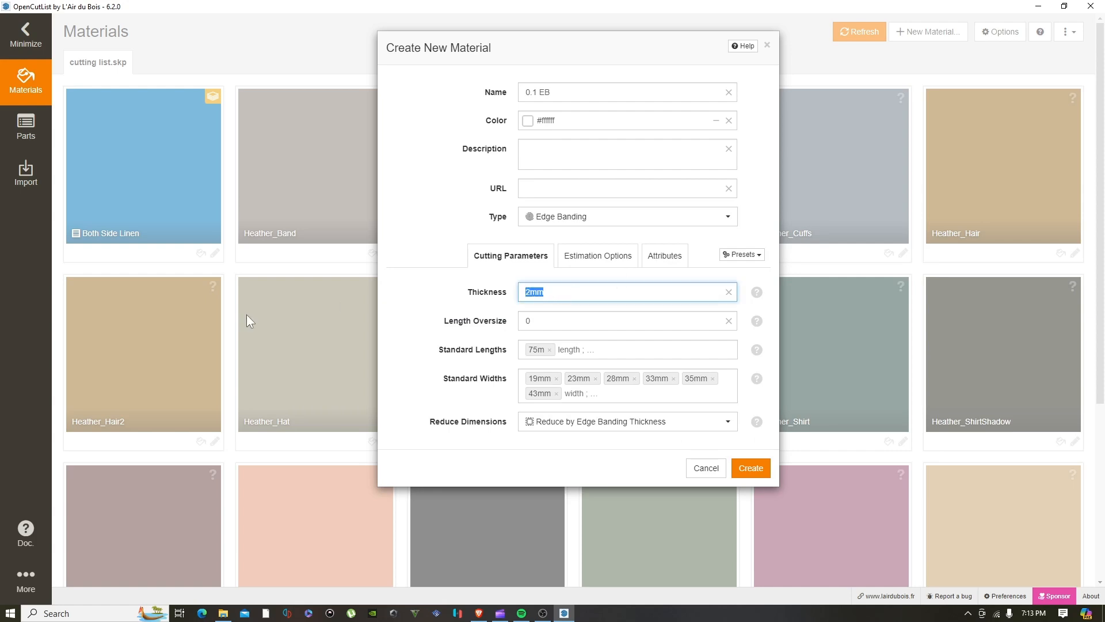
pyautogui.write('1')
pyautogui.click(617, 316)
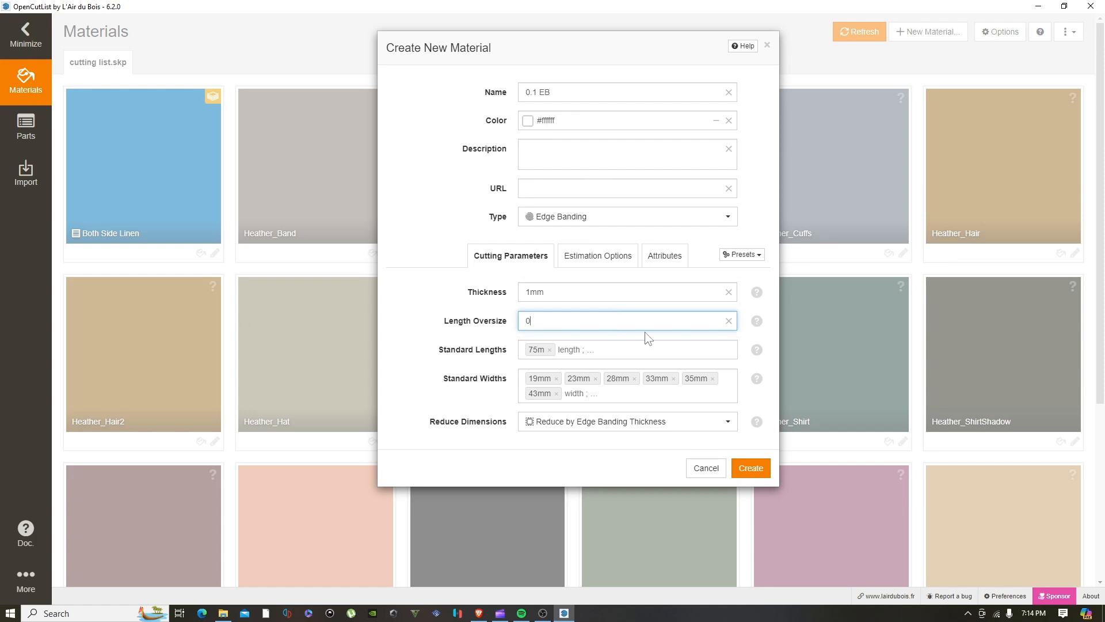
# Replace all default standard widths of the 0.1 EB edge banding with 18mm
pyautogui.click(556, 378)
pyautogui.click(557, 379)
pyautogui.click(557, 379)
pyautogui.click(557, 379)
pyautogui.click(556, 379)
pyautogui.click(557, 380)
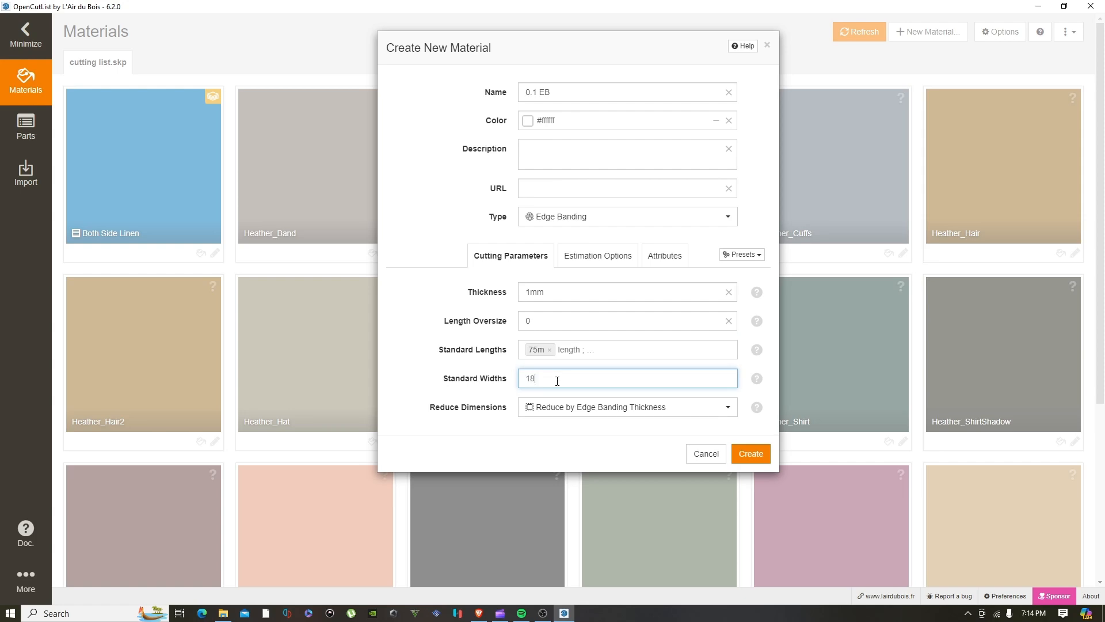
pyautogui.press('Return')
# Remove the 75m standard length and keep Reduce Dimensions on Reduce by Edge Banding Thickness
pyautogui.click(550, 351)
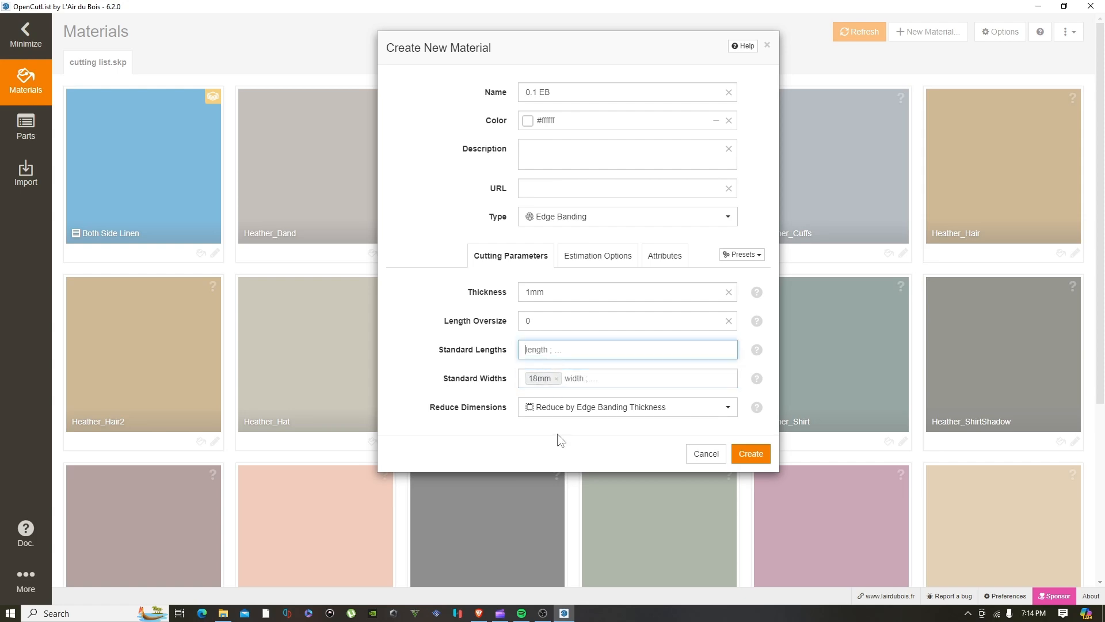
pyautogui.click(659, 414)
pyautogui.click(660, 414)
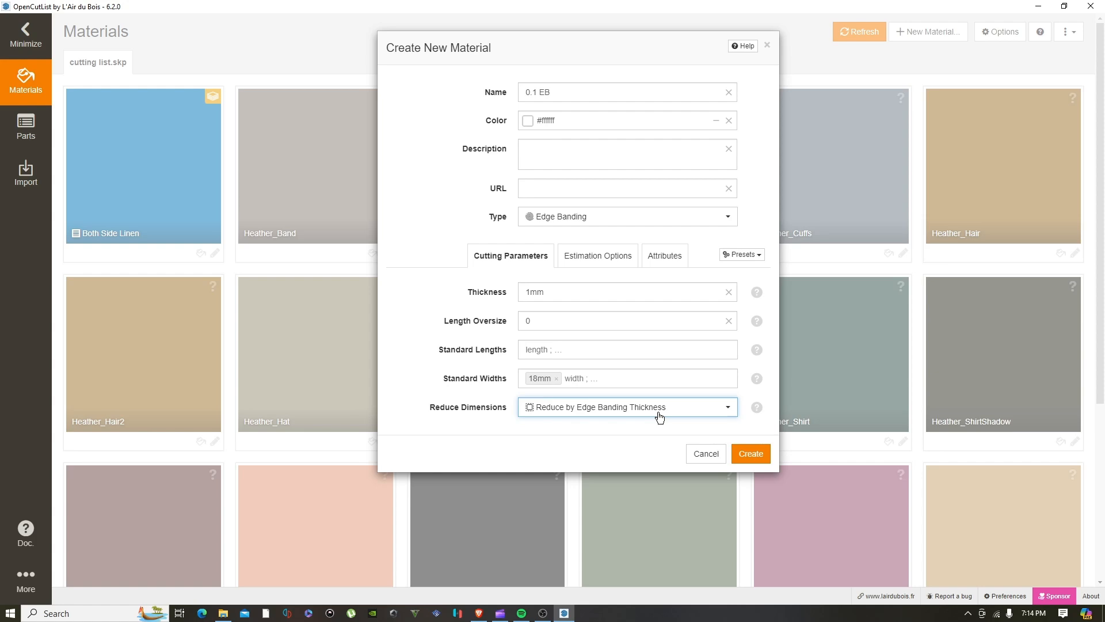
# Delete the existing edge banding presets "0.1 EB" and "0.2 EB"
pyautogui.click(742, 255)
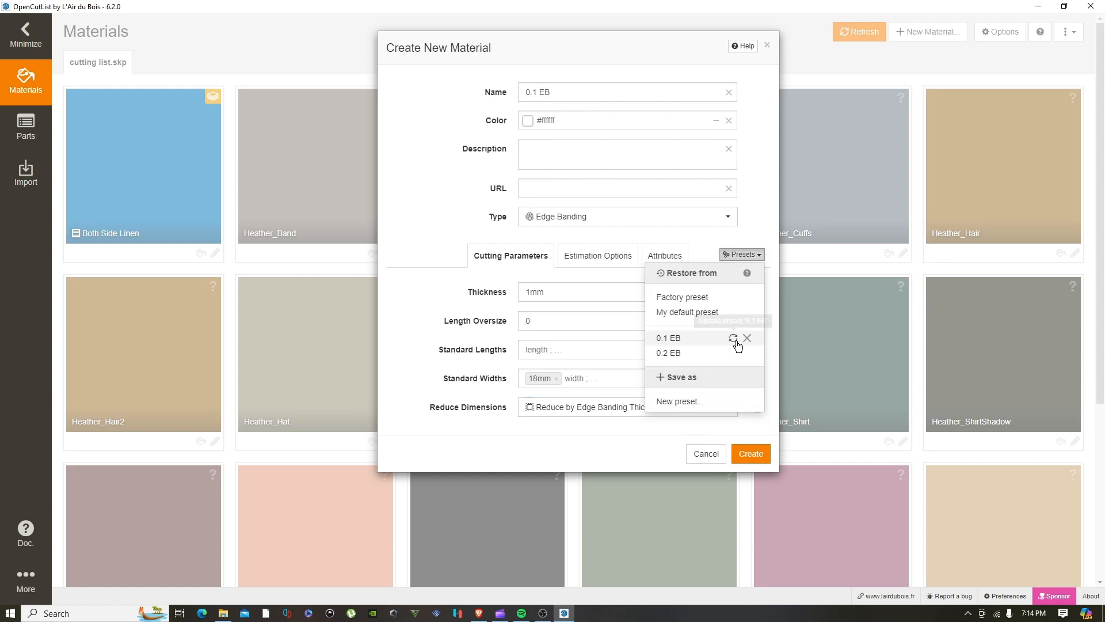
pyautogui.click(747, 339)
pyautogui.click(722, 117)
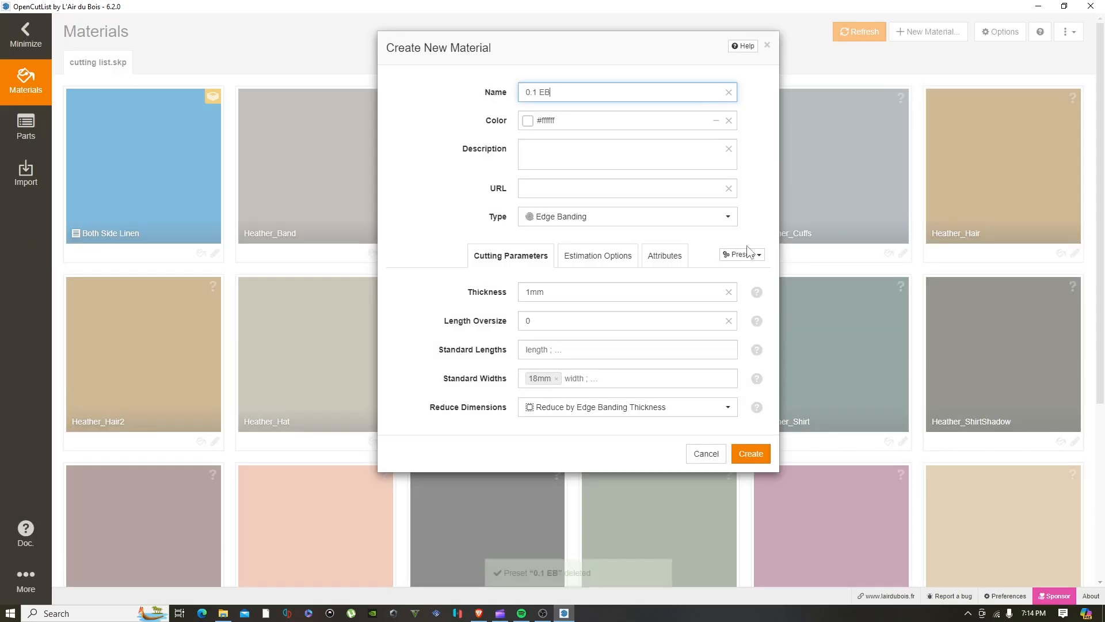
pyautogui.click(747, 338)
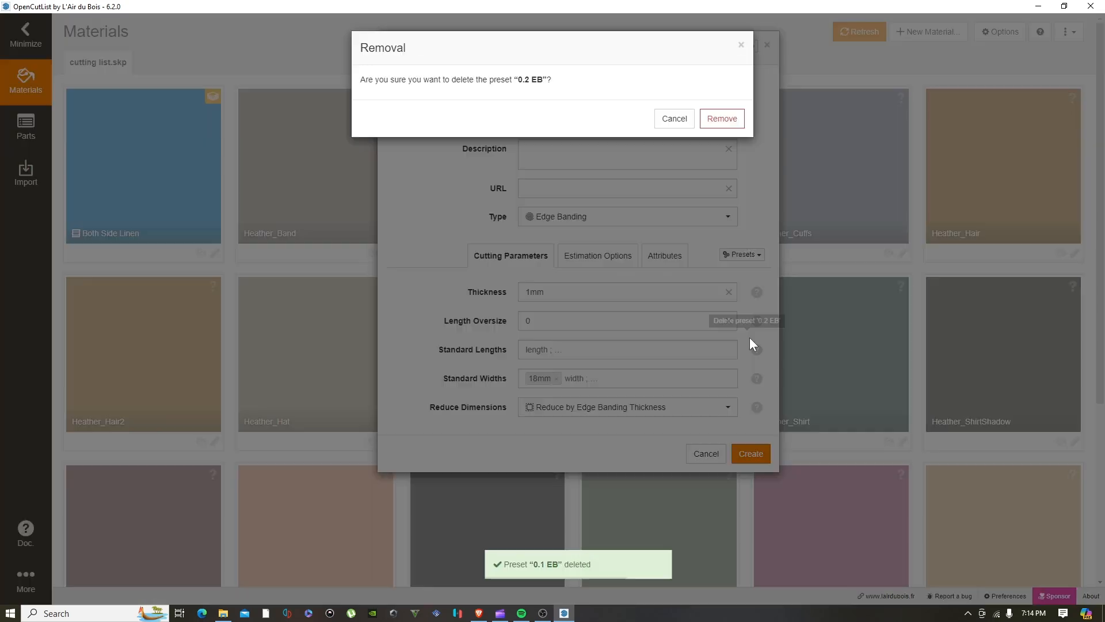
pyautogui.click(721, 117)
# Save the current edge banding settings as a new preset named "0.1 EB" and create the 0.1 EB material
pyautogui.click(744, 258)
pyautogui.click(721, 360)
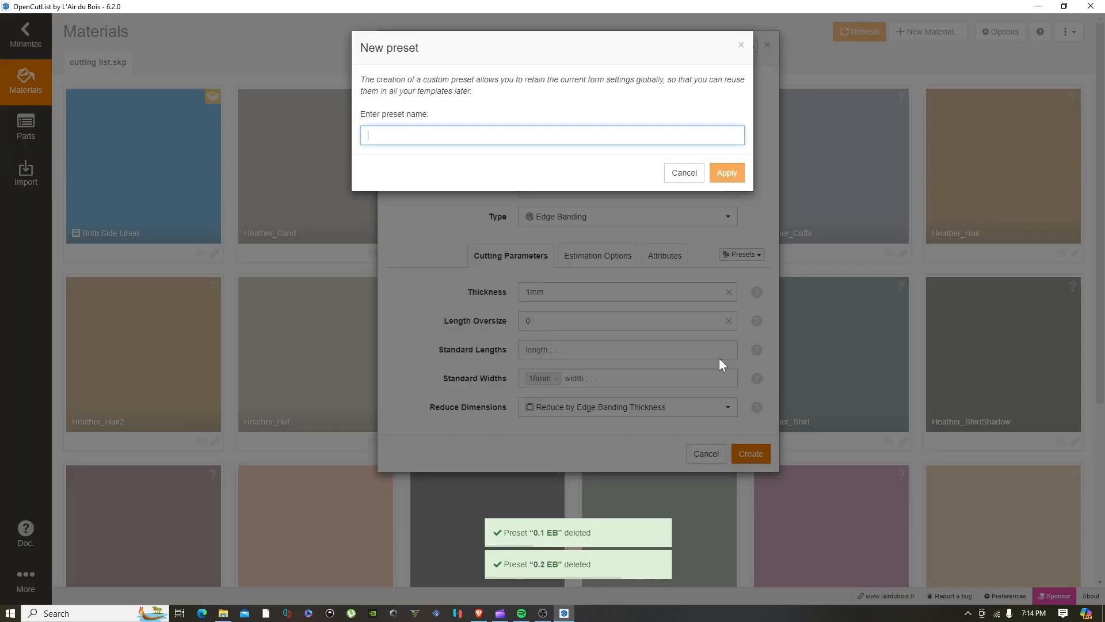
pyautogui.write('0.1 EB')
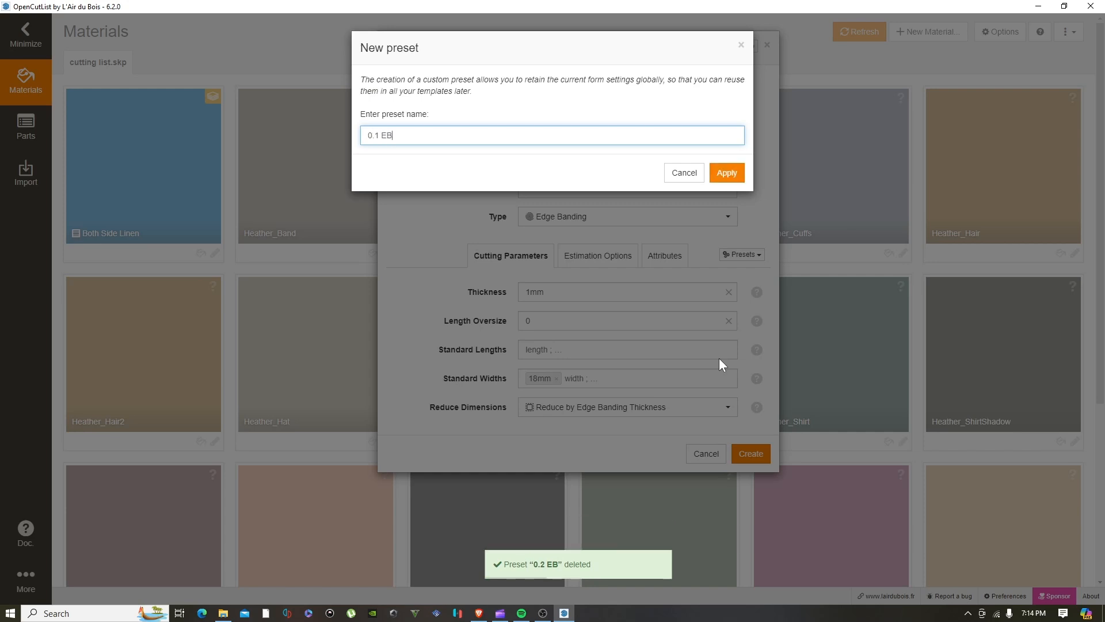
pyautogui.click(725, 172)
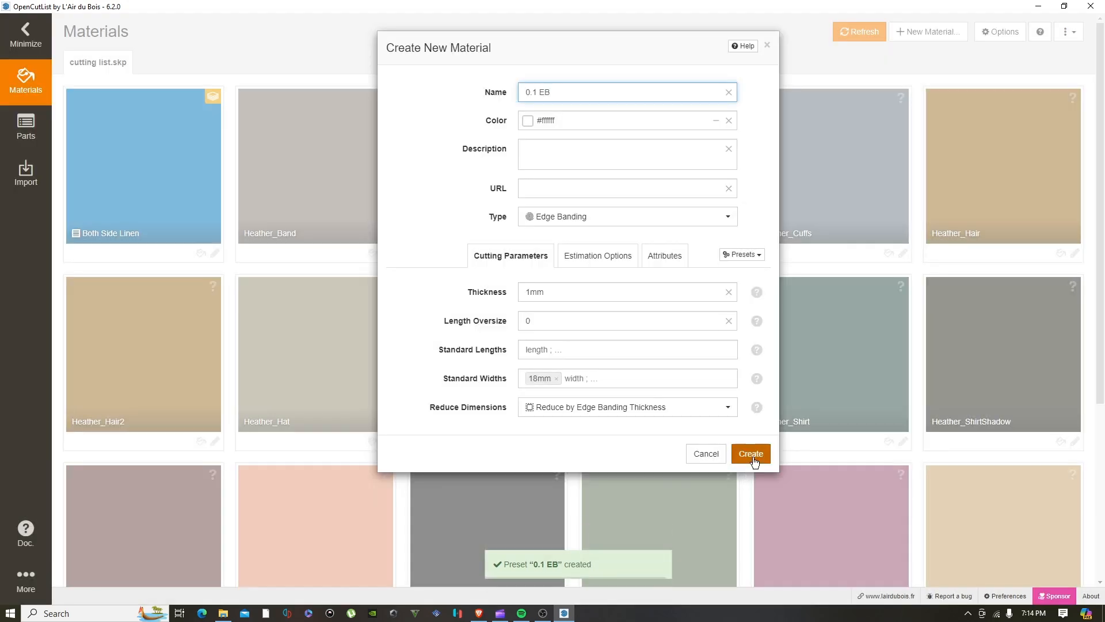
pyautogui.click(750, 452)
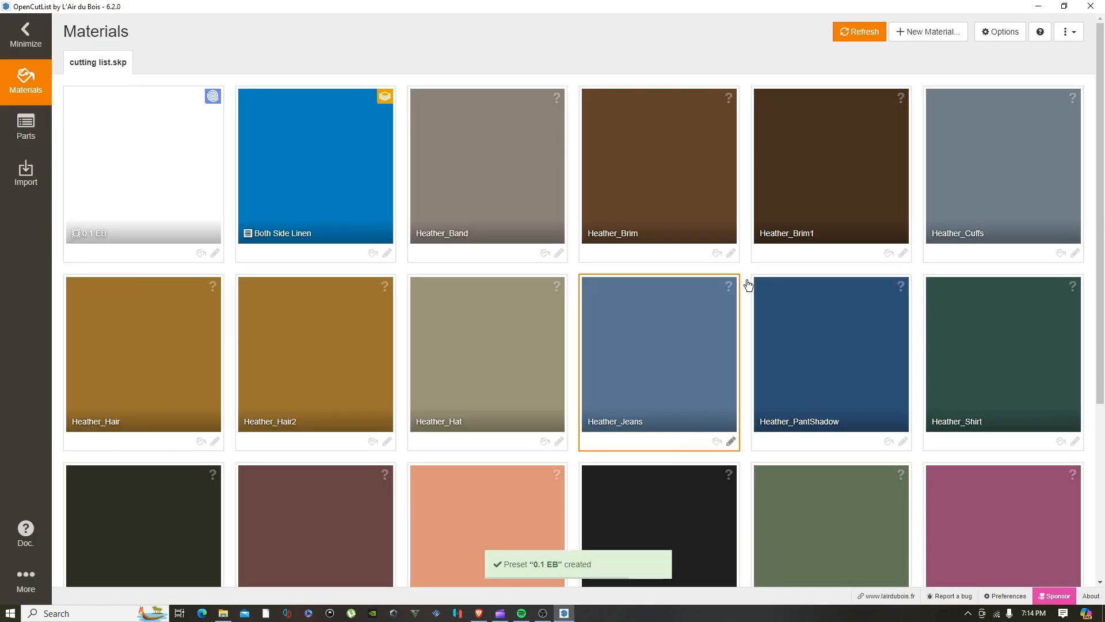
# Start a new material named "0.2 EB" with black color (#000000) and type Edge Banding
pyautogui.click(931, 32)
pyautogui.write('0.2 EB')
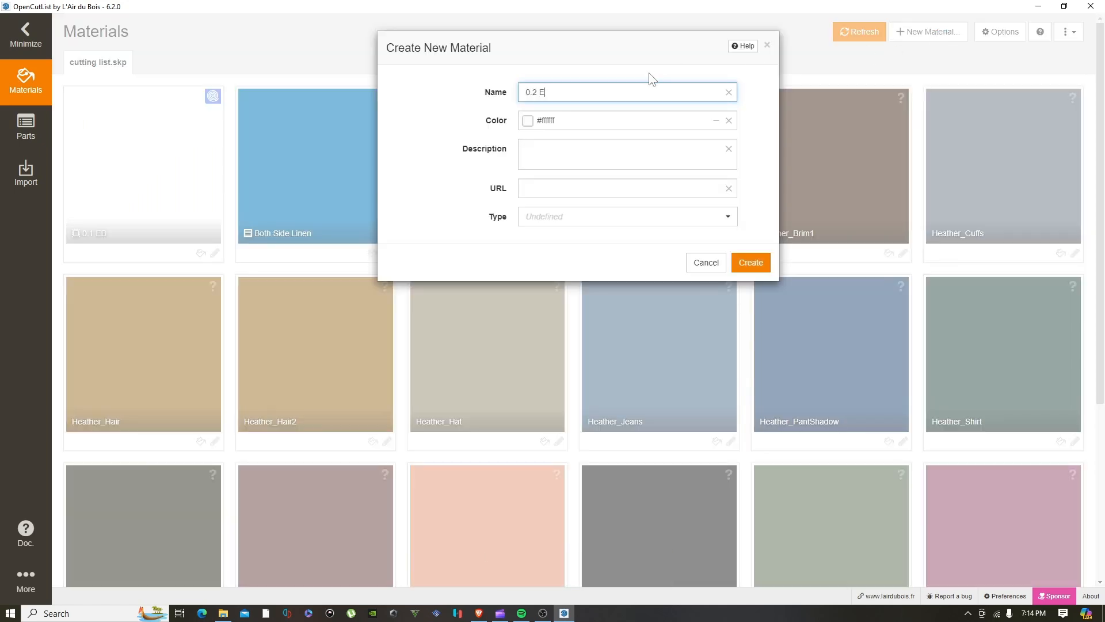
pyautogui.click(630, 121)
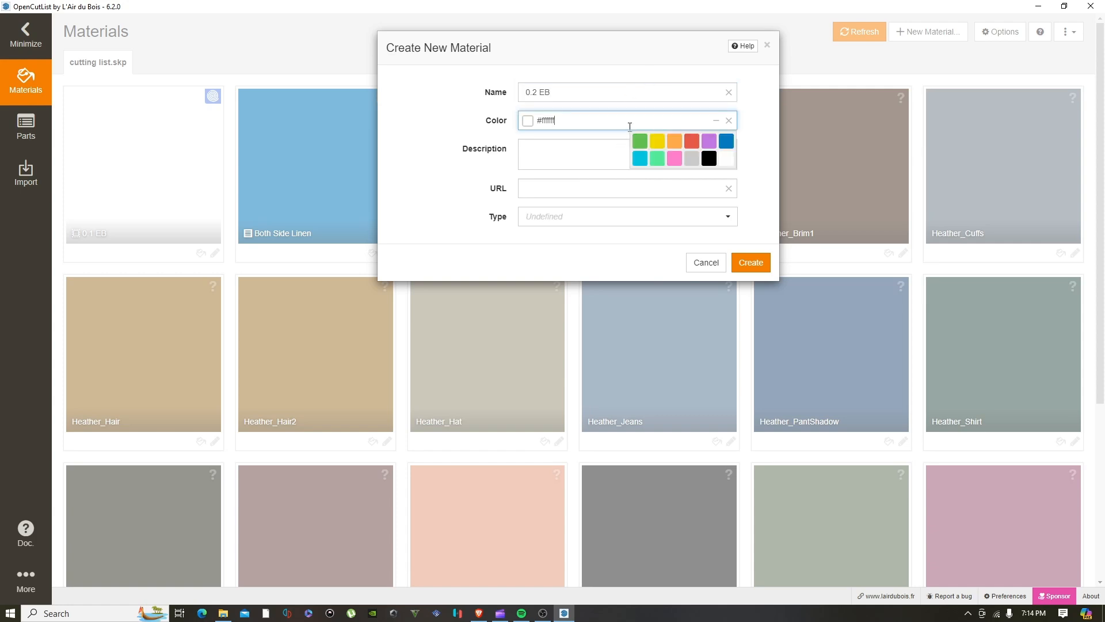
pyautogui.click(708, 157)
pyautogui.click(612, 219)
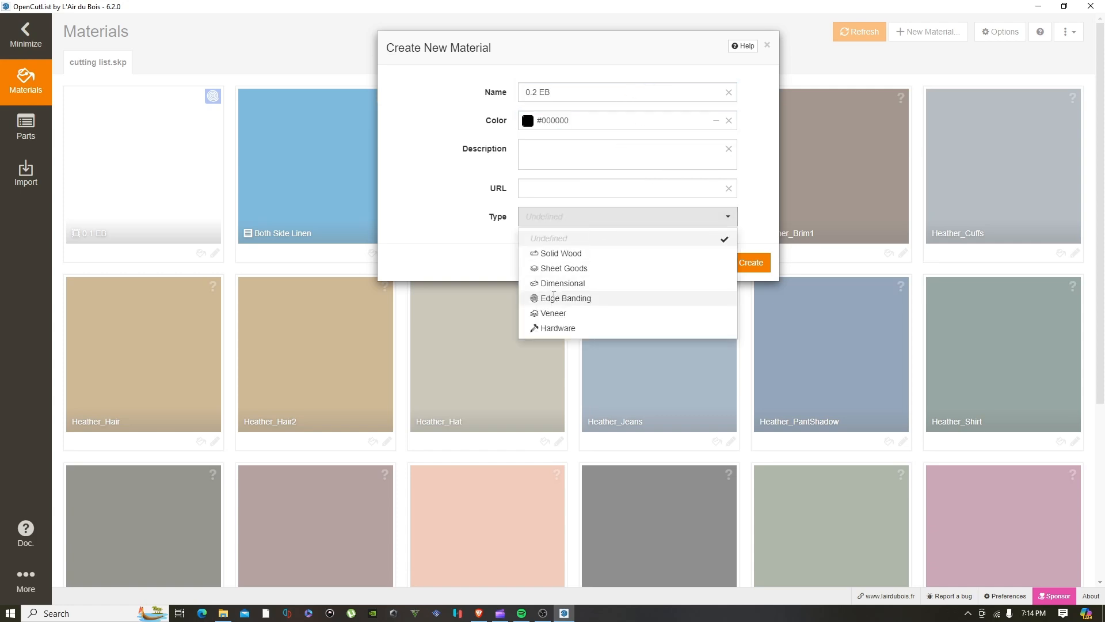
pyautogui.click(567, 297)
# Remove the 75m standard length from 0.2 EB and replace all its default standard widths with 18mm
pyautogui.click(554, 294)
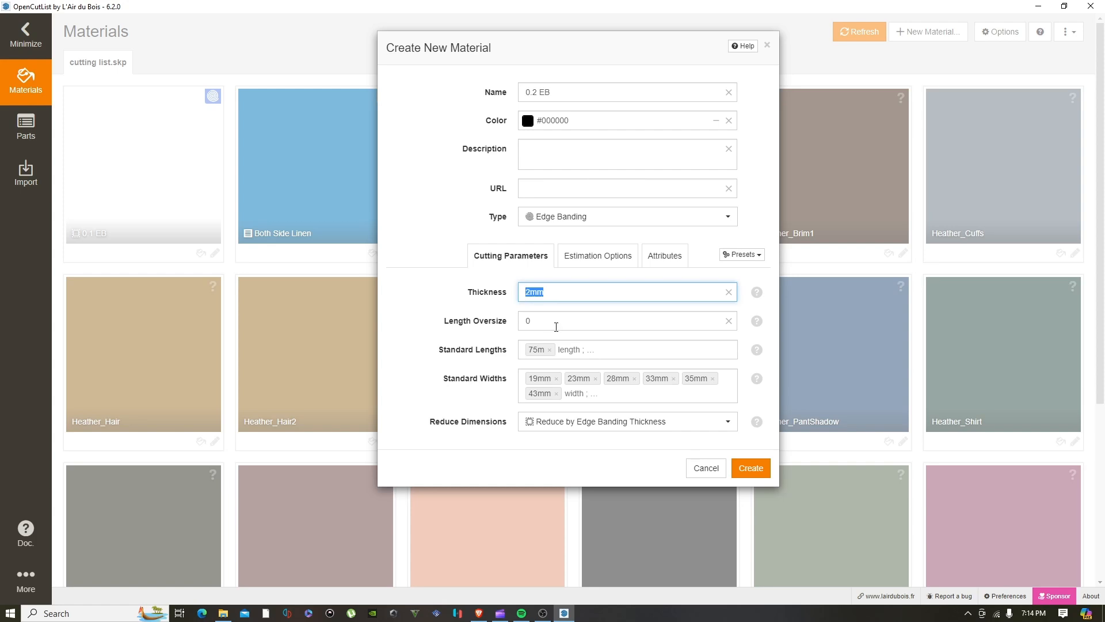
pyautogui.click(550, 350)
pyautogui.click(556, 378)
pyautogui.click(558, 378)
pyautogui.click(558, 379)
pyautogui.click(558, 378)
pyautogui.click(557, 378)
pyautogui.click(557, 378)
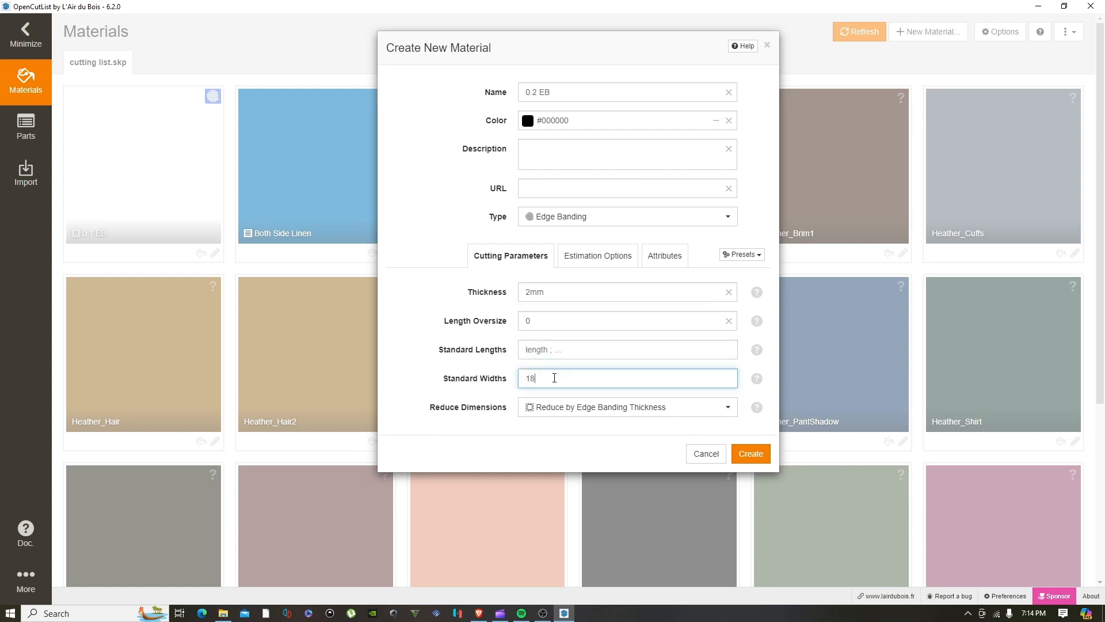
pyautogui.write('18mm')
pyautogui.press('Return')
# Save the edge banding settings as a new preset named "0.2 EB" and create the 0.2 EB material
pyautogui.click(742, 255)
pyautogui.click(702, 387)
pyautogui.write('0.2 EB')
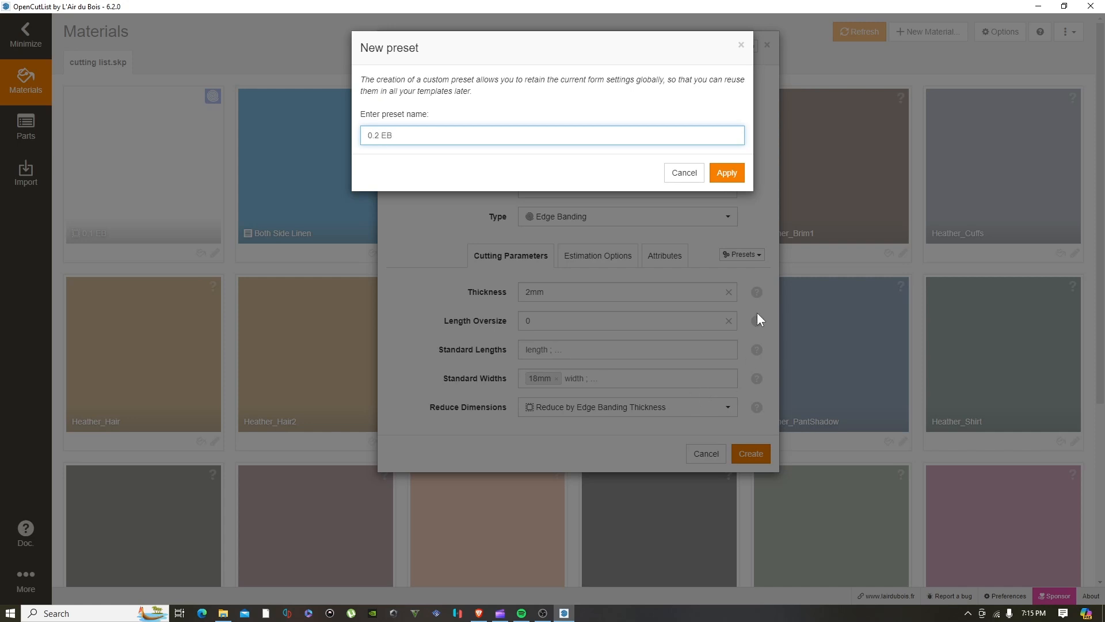
pyautogui.click(727, 172)
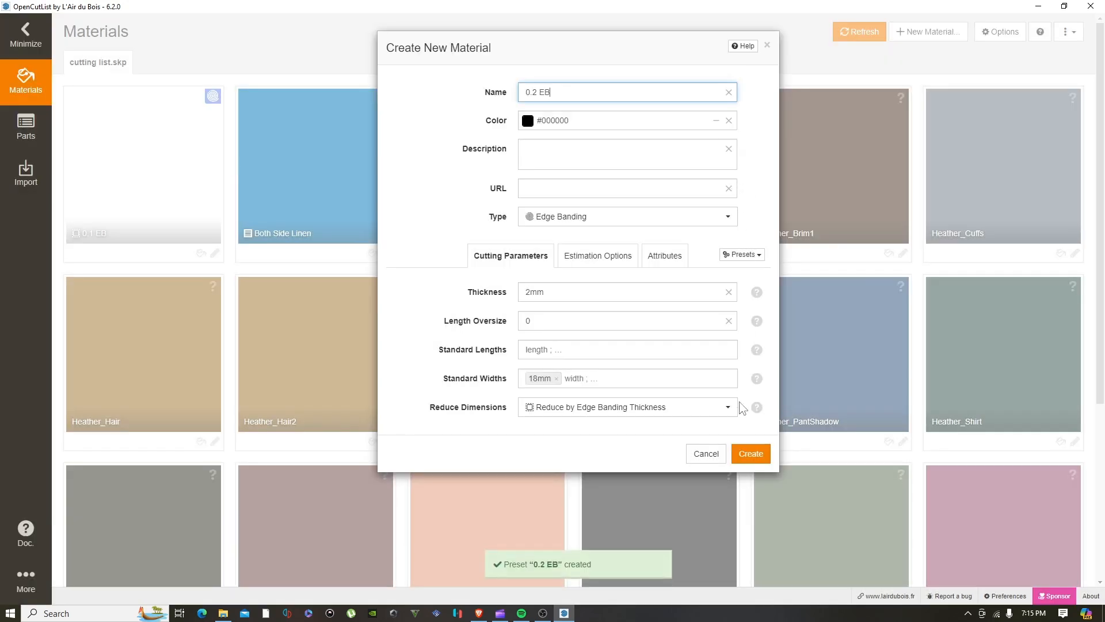
pyautogui.click(750, 453)
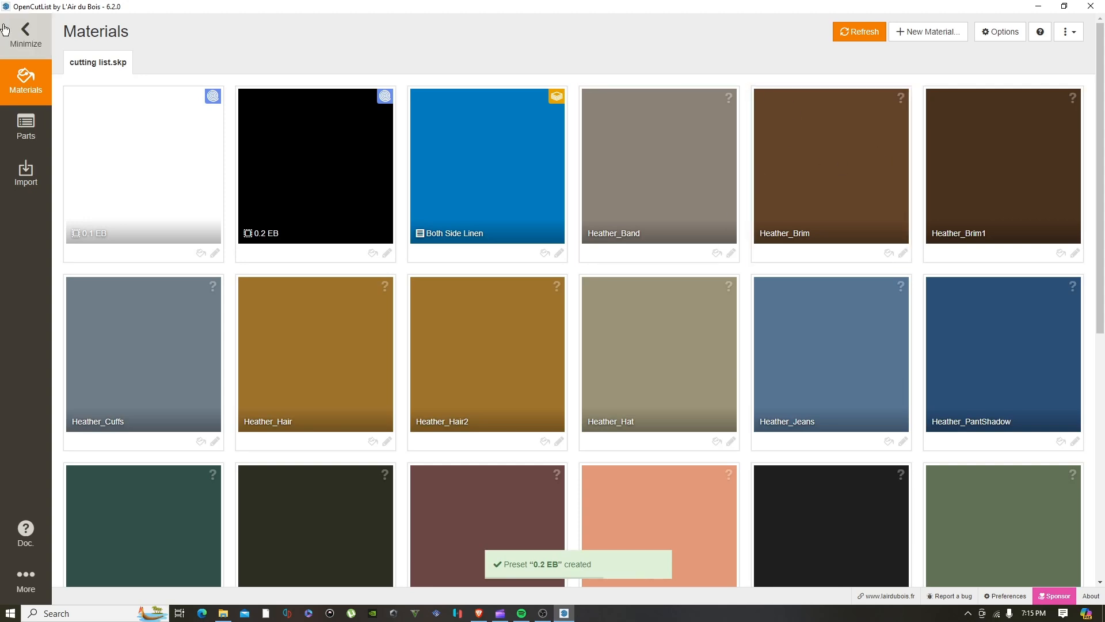
# Return to the SketchUp model and select all parts of the cabinet with the vertical partition
pyautogui.click(25, 34)
pyautogui.scroll(-2, 460, 196)
pyautogui.click(433, 349)
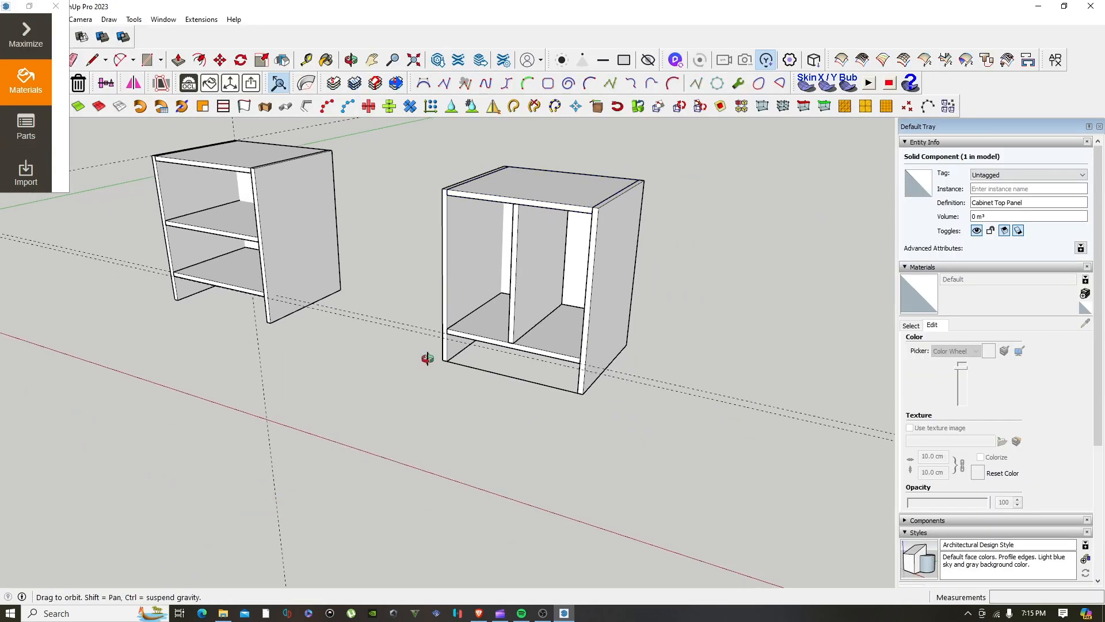
pyautogui.moveTo(427, 358); pyautogui.dragTo(406, 472, button='middle')
pyautogui.scroll(-2, 425, 430)
pyautogui.moveTo(426, 427); pyautogui.dragTo(424, 415, button='middle')
pyautogui.moveTo(396, 212); pyautogui.dragTo(672, 511)
# Generate the OpenCutList parts list for the selected cabinet
pyautogui.click(201, 19)
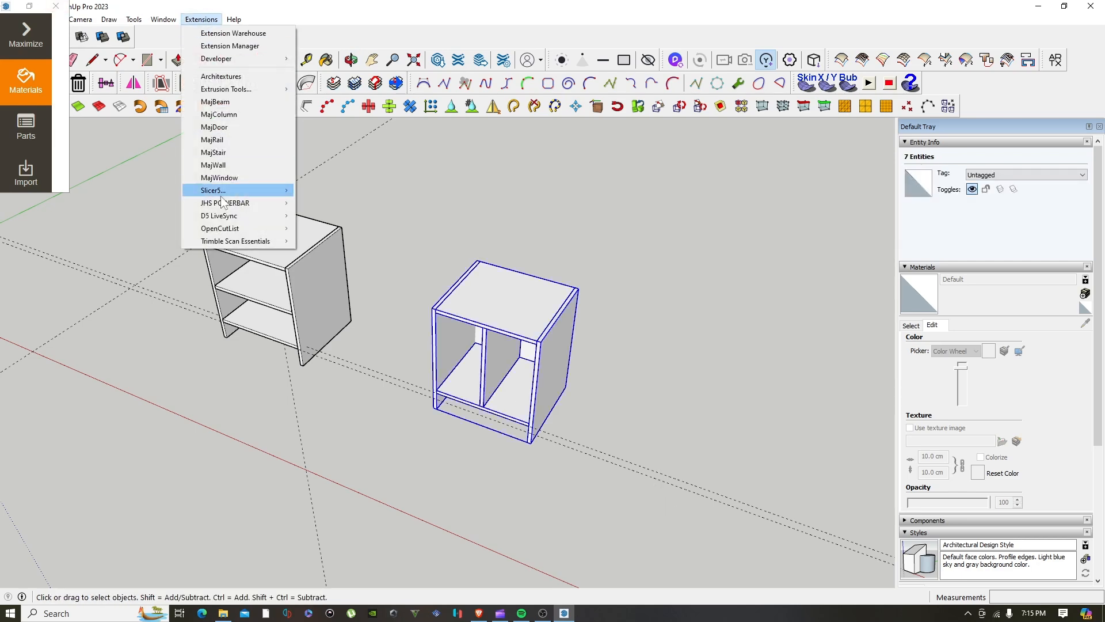
pyautogui.moveTo(232, 228)
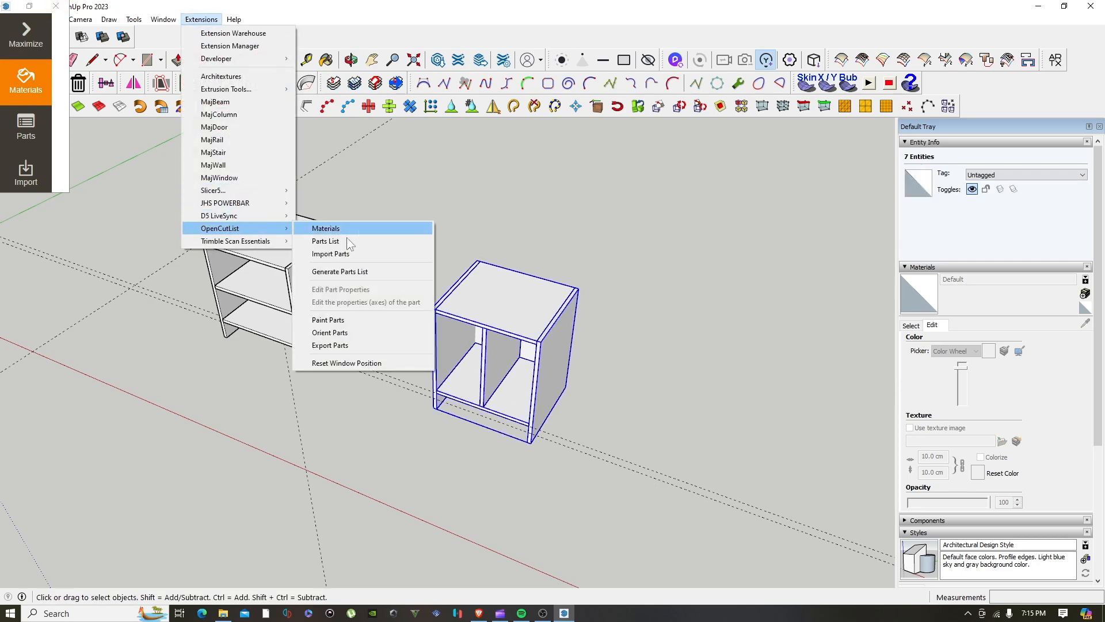
pyautogui.click(362, 274)
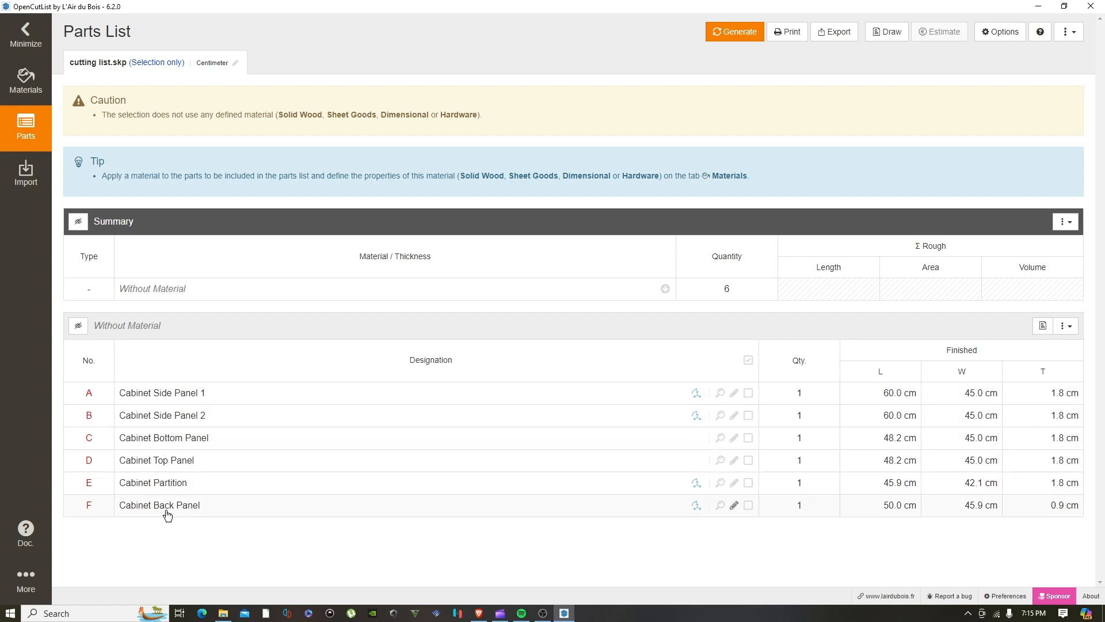
# Assign the One Side Wood and Linen material to Cabinet Side Panel 1 and Cabinet Side Panel 2
pyautogui.click(734, 395)
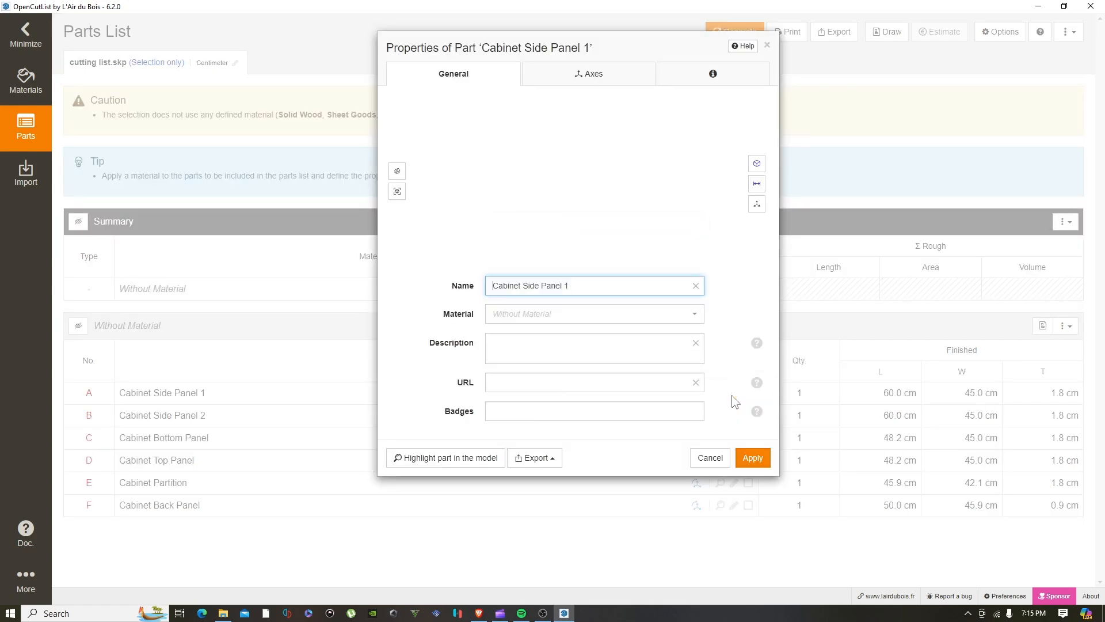
pyautogui.click(685, 316)
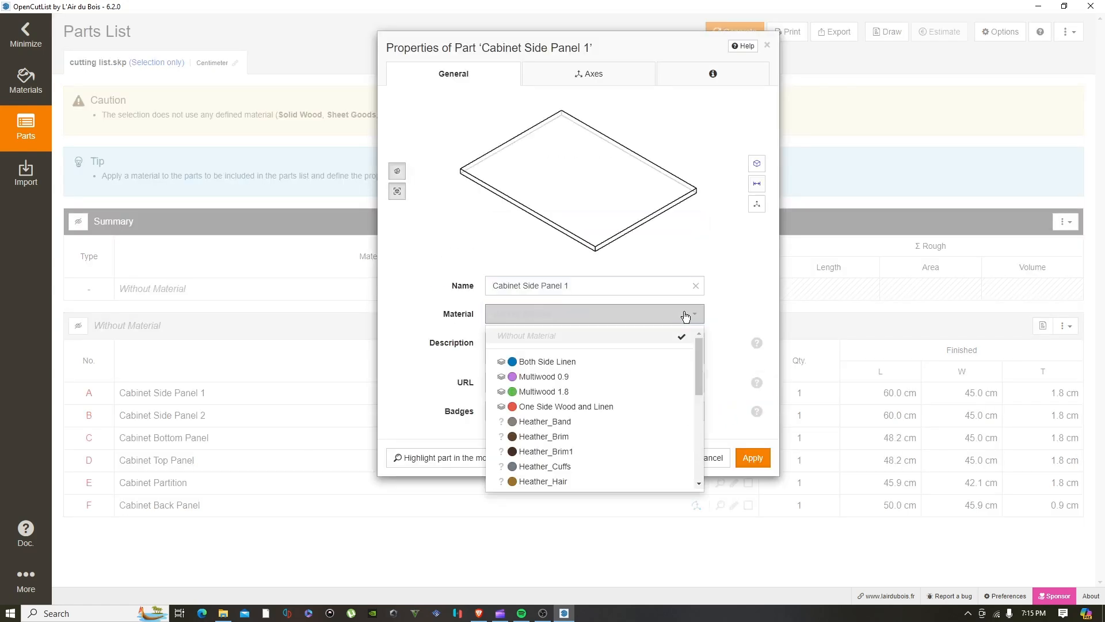
pyautogui.click(544, 407)
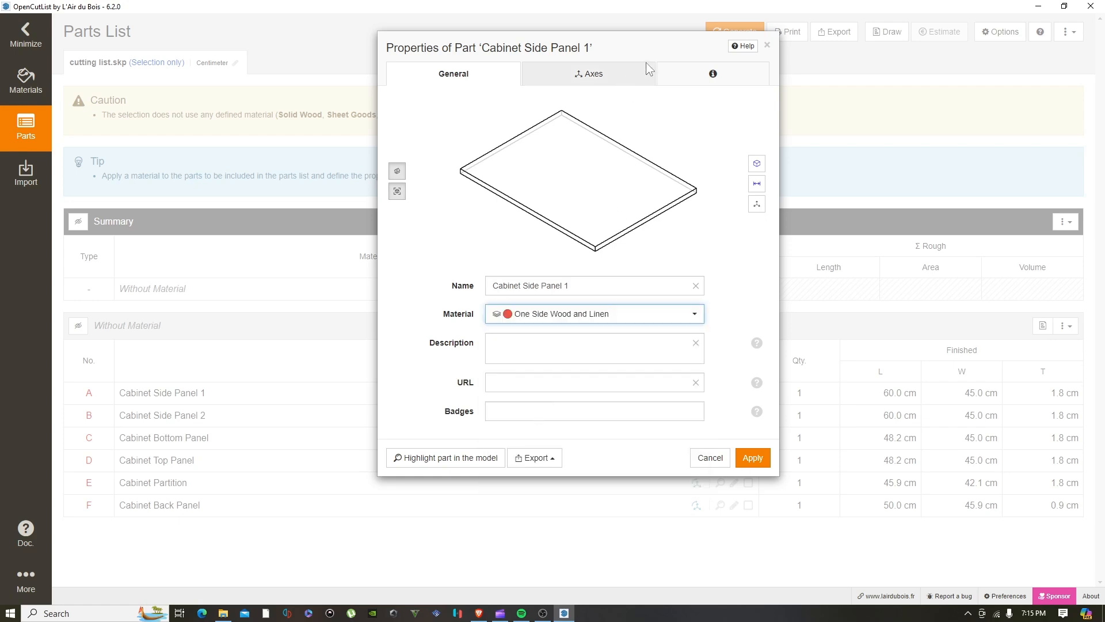
pyautogui.click(752, 457)
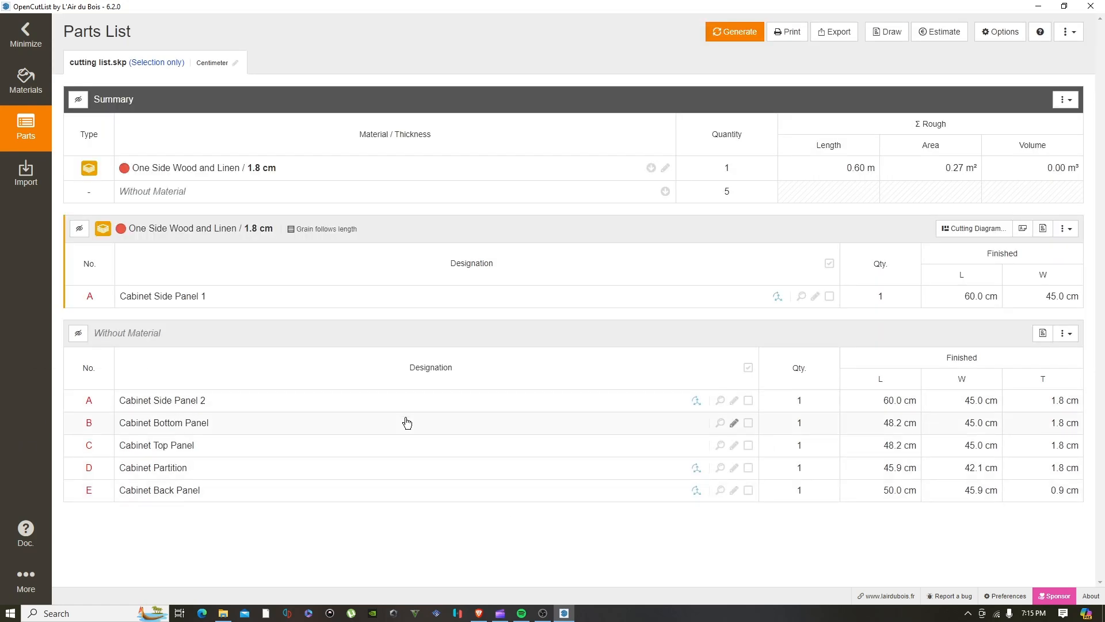
pyautogui.click(736, 400)
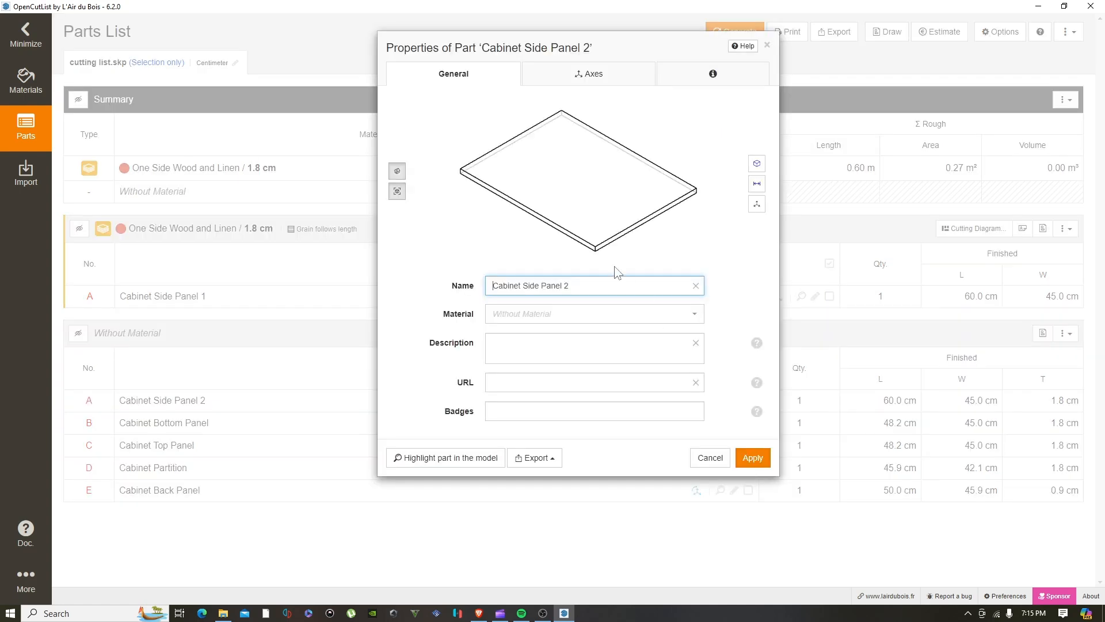
pyautogui.click(541, 315)
pyautogui.click(543, 406)
pyautogui.click(753, 457)
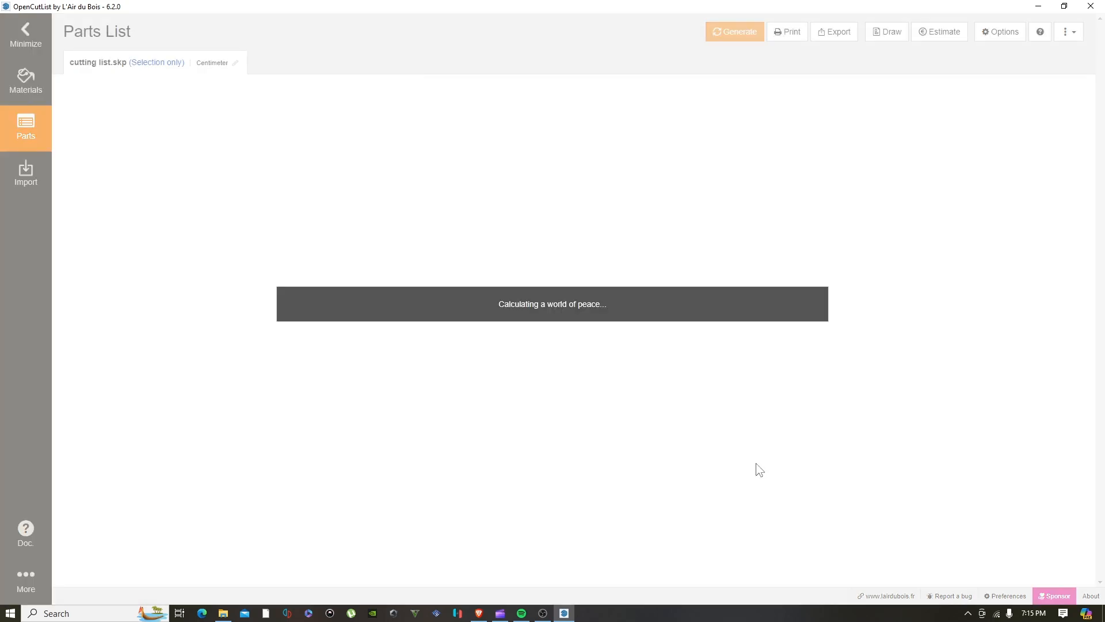
# Assign the Both Side Linen material to the Cabinet Bottom Panel in the parts list
pyautogui.click(733, 425)
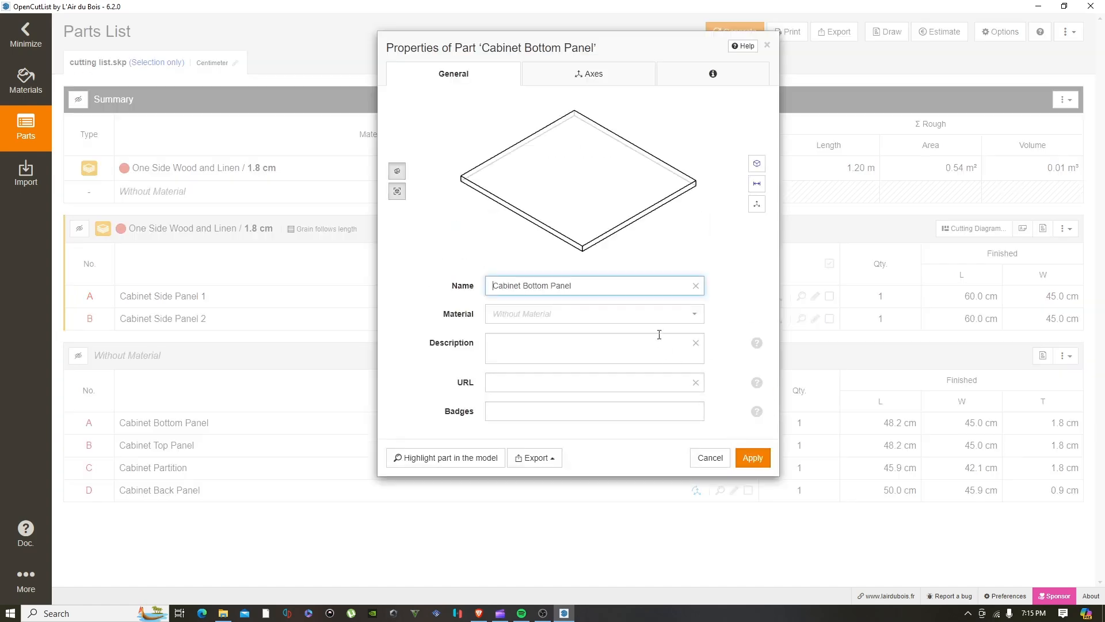
pyautogui.click(657, 314)
pyautogui.click(538, 361)
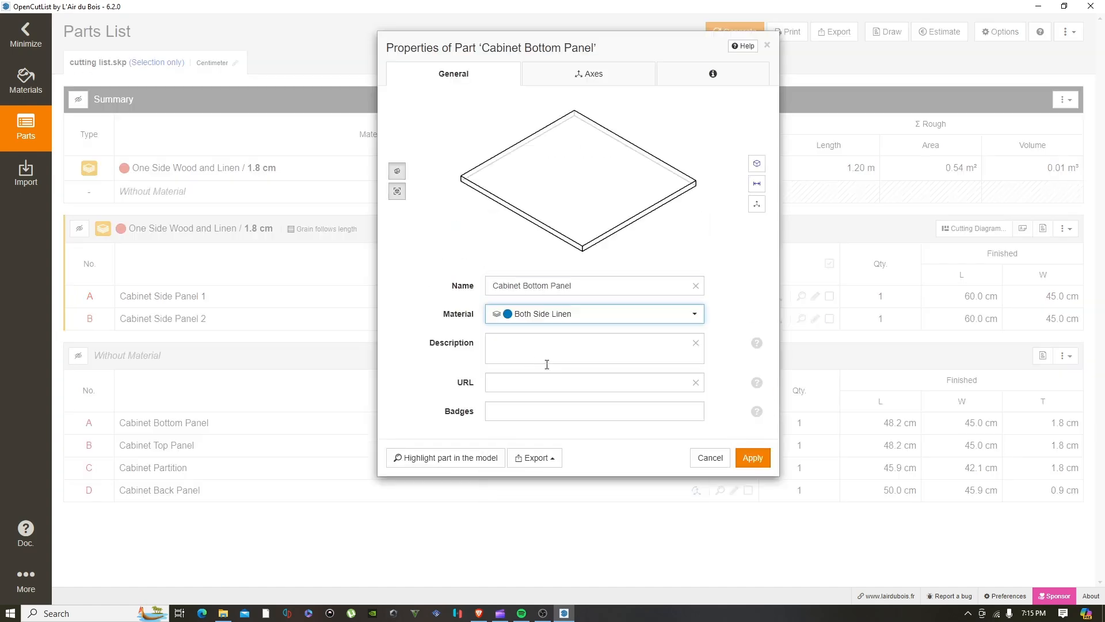
pyautogui.click(753, 458)
# Assign the Multiwood 1.8 material to the Cabinet Top Panel in the parts list
pyautogui.scroll(-2, 777, 478)
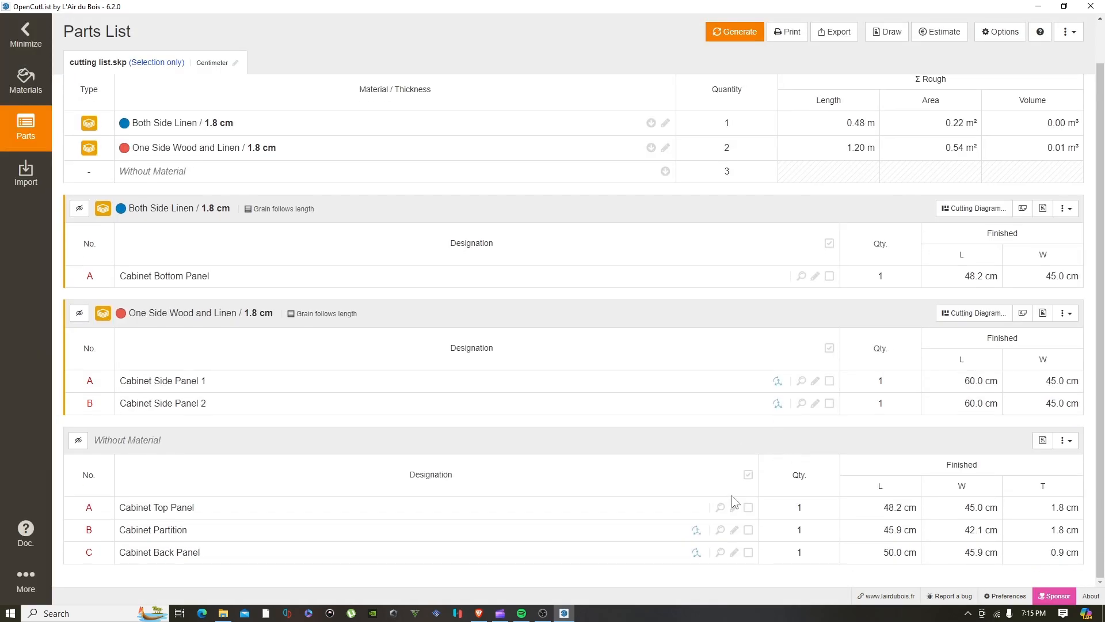
pyautogui.click(734, 508)
pyautogui.click(634, 314)
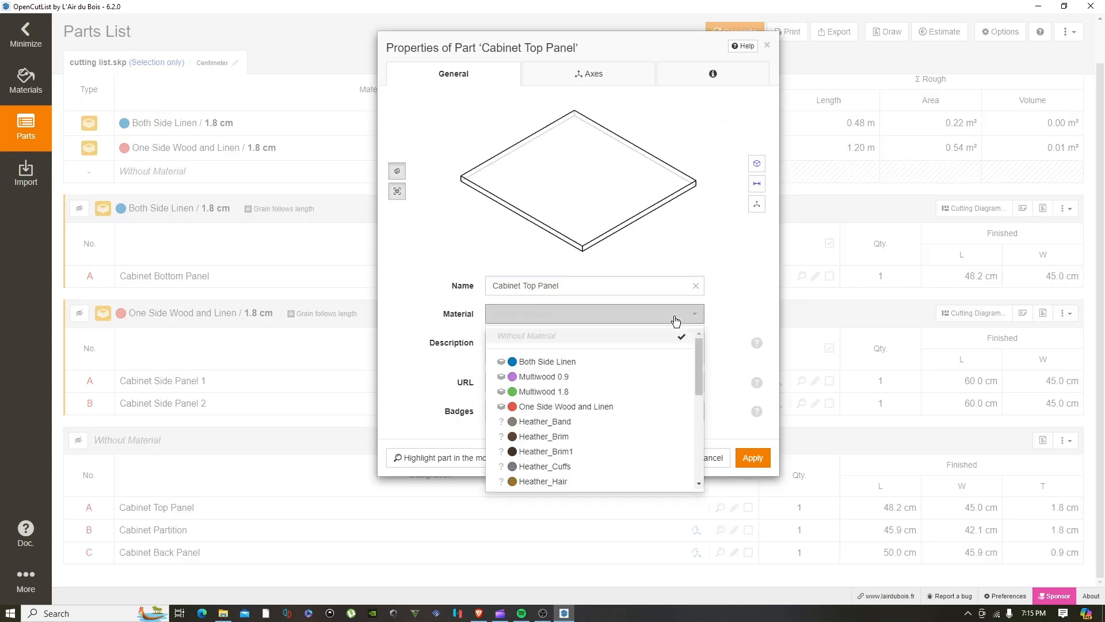
pyautogui.click(532, 391)
pyautogui.click(753, 457)
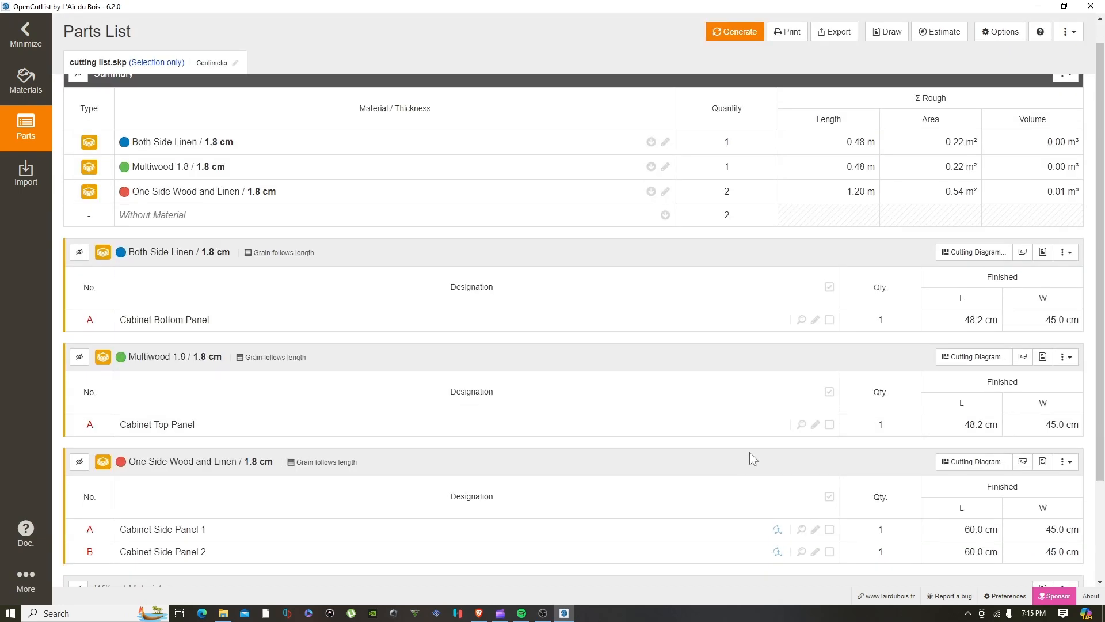
# Assign the Both Side Linen material to the Cabinet Partition in the parts list
pyautogui.scroll(-3, 743, 450)
pyautogui.click(734, 529)
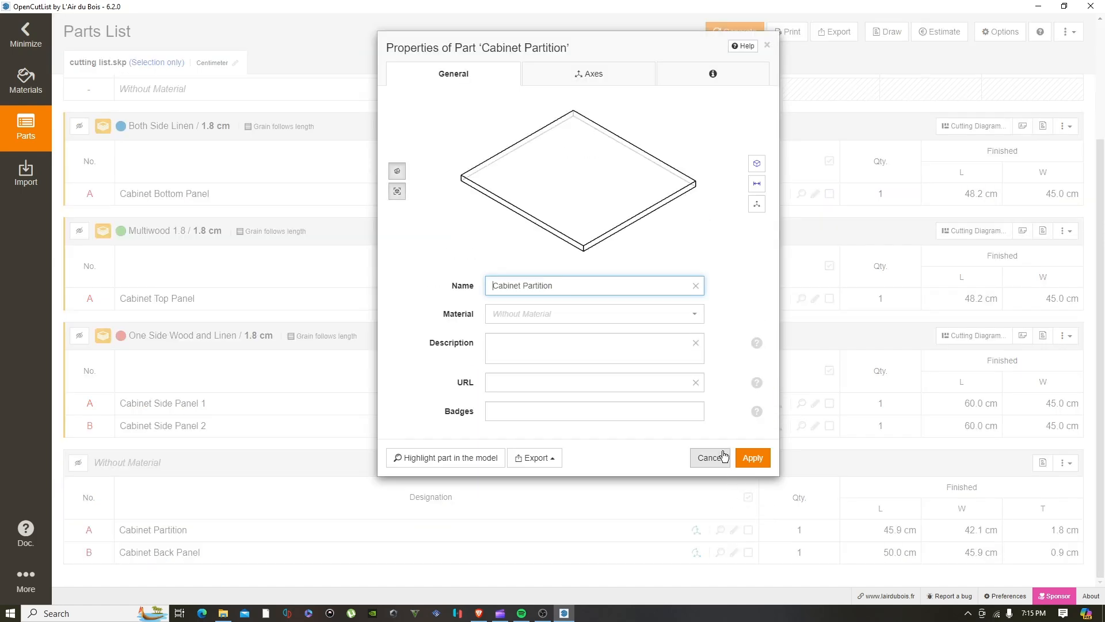
pyautogui.click(672, 317)
pyautogui.click(550, 361)
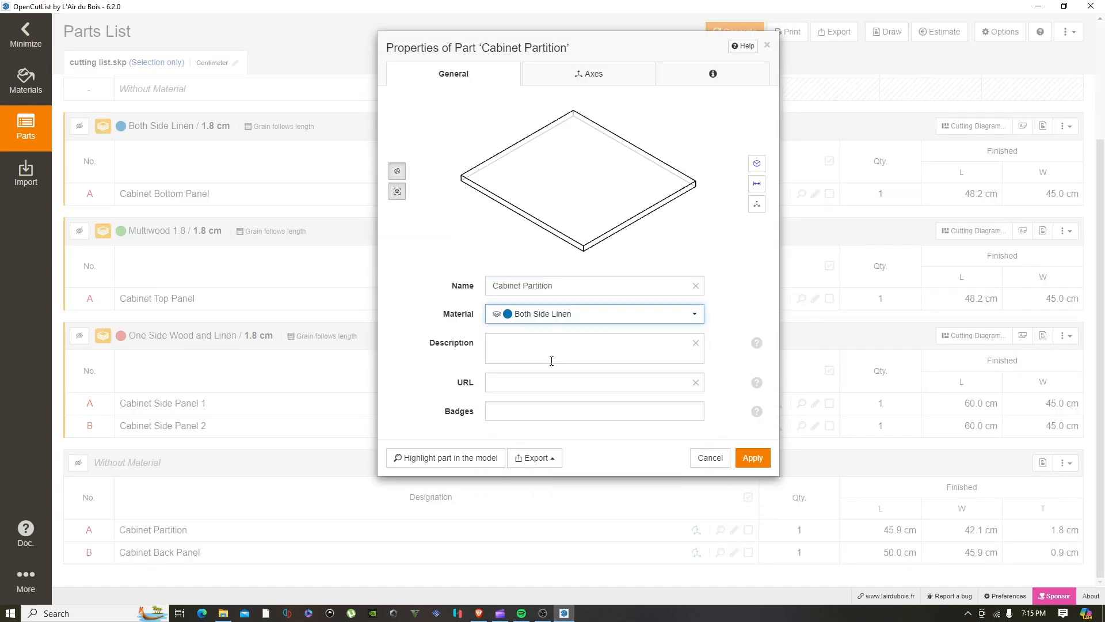
pyautogui.click(754, 458)
# Assign the Multiwood 0.9 material to the Cabinet Back Panel in the parts list
pyautogui.scroll(-3, 754, 456)
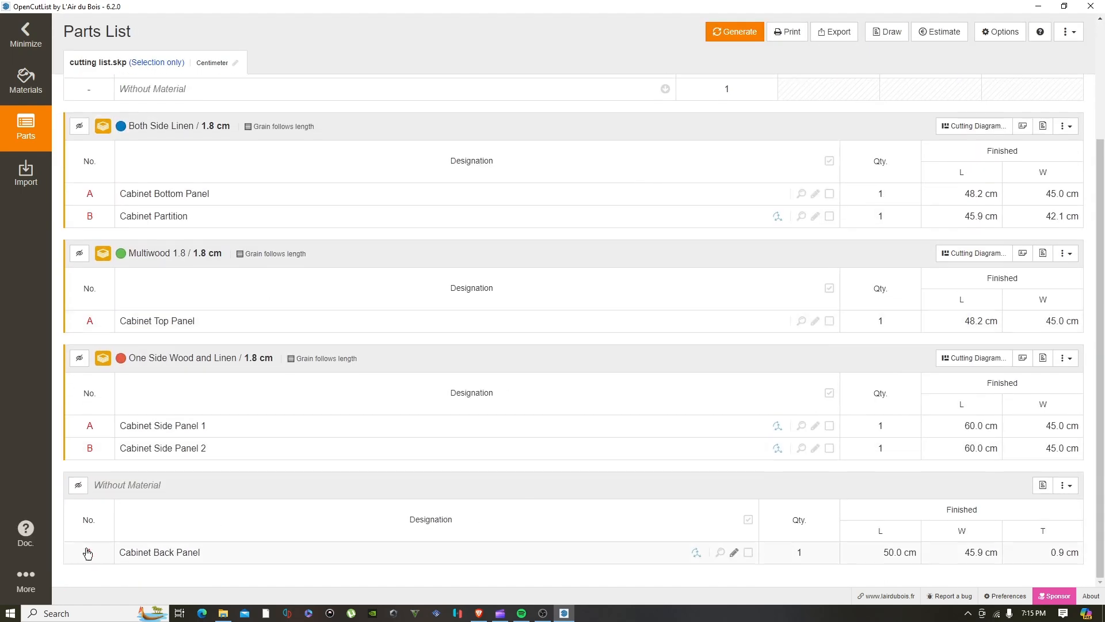
pyautogui.click(735, 553)
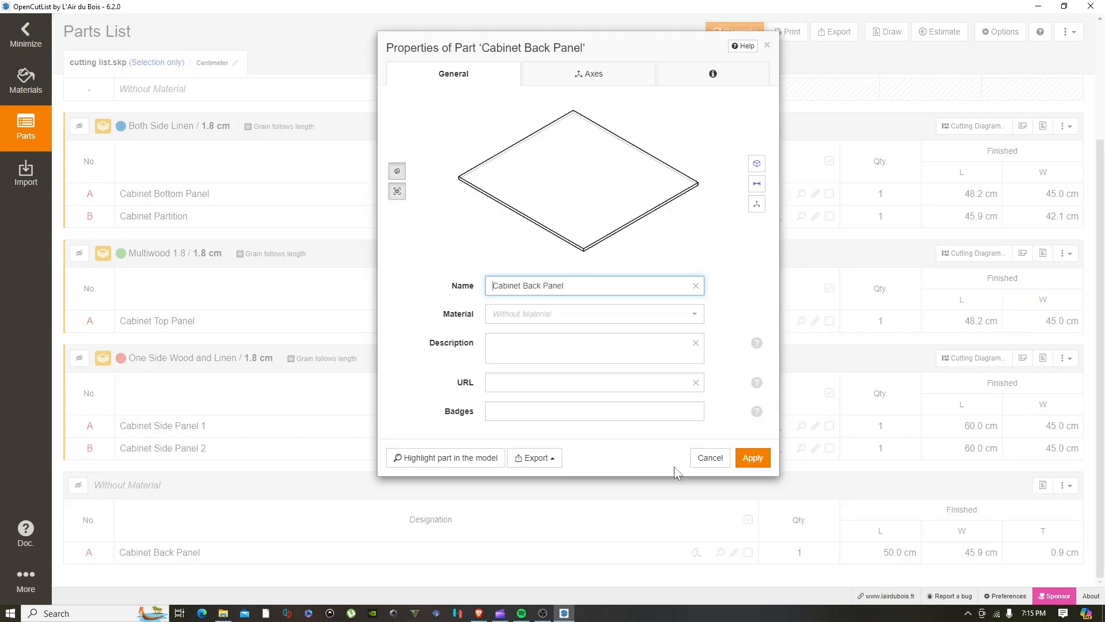
pyautogui.click(649, 314)
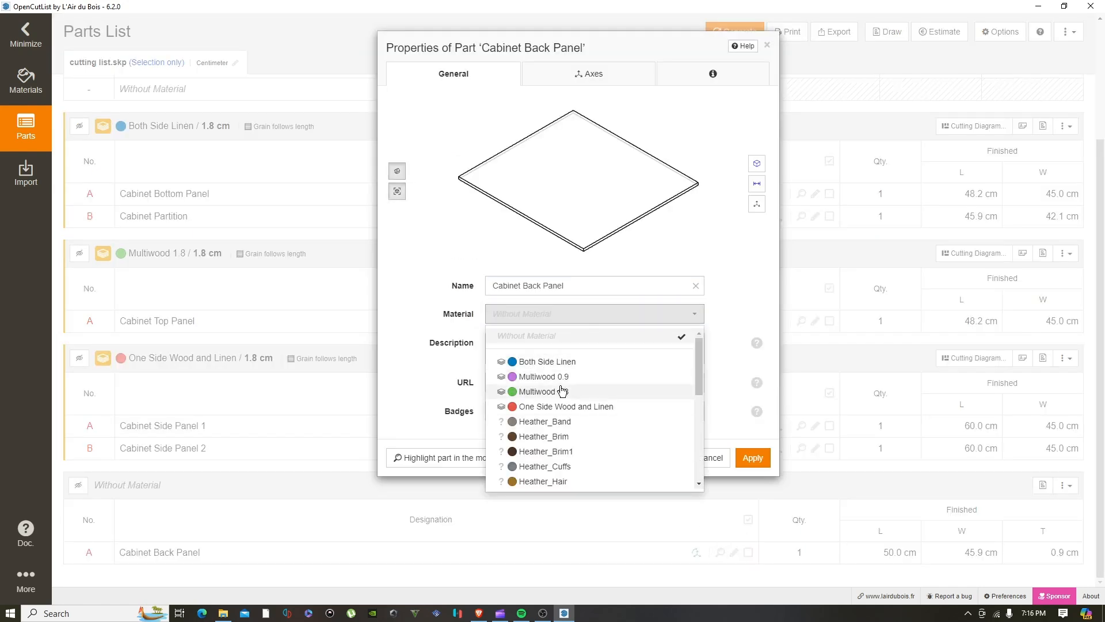
pyautogui.click(542, 376)
pyautogui.click(754, 458)
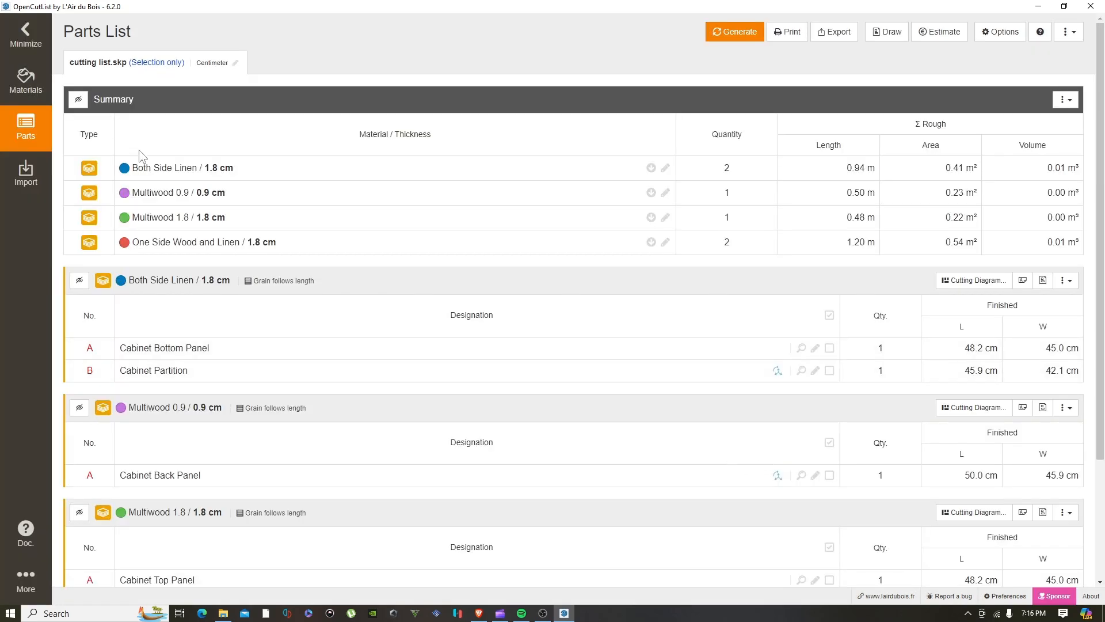
# Examine the assigned material colours on the cabinet panels in the SketchUp model from several angles
pyautogui.scroll(-3, 149, 428)
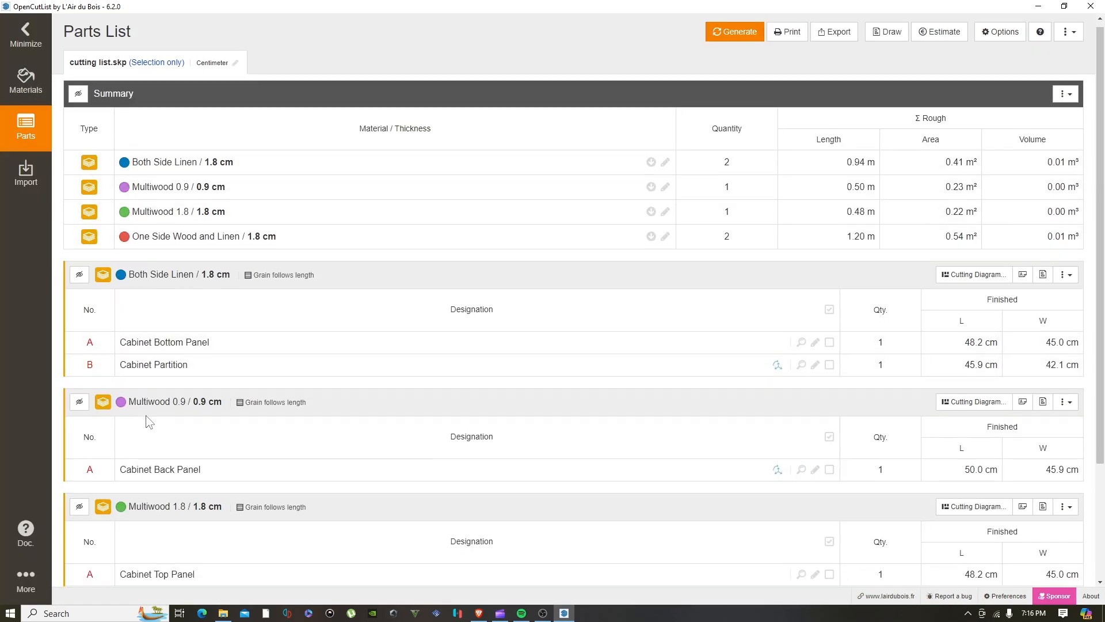
pyautogui.click(26, 34)
pyautogui.moveTo(460, 343); pyautogui.dragTo(450, 305, button='middle')
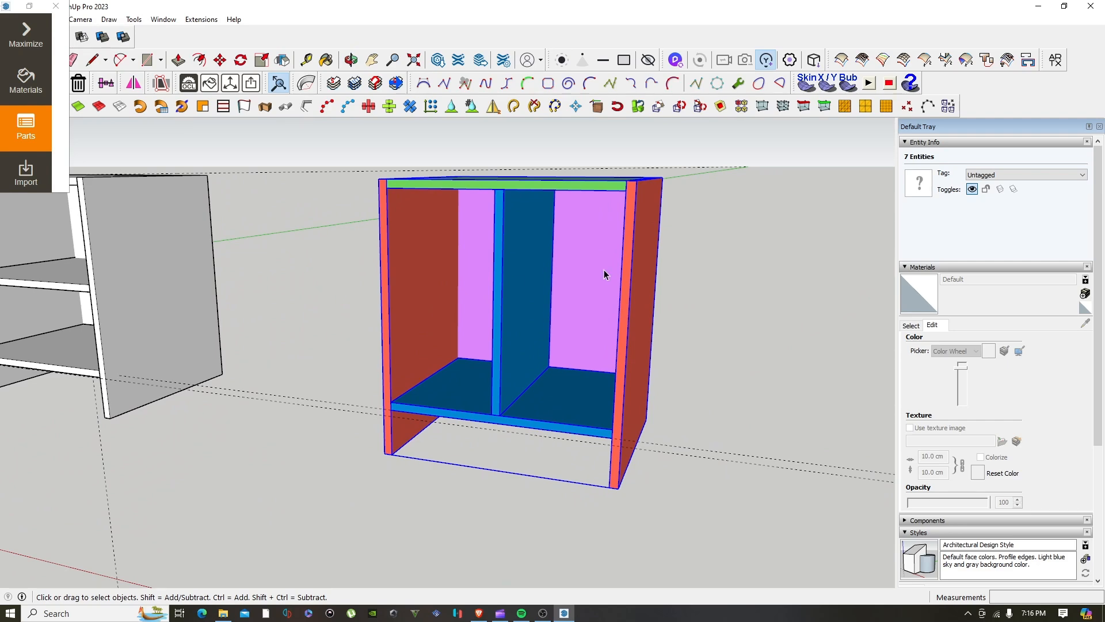
pyautogui.moveTo(659, 328); pyautogui.dragTo(557, 380, button='middle')
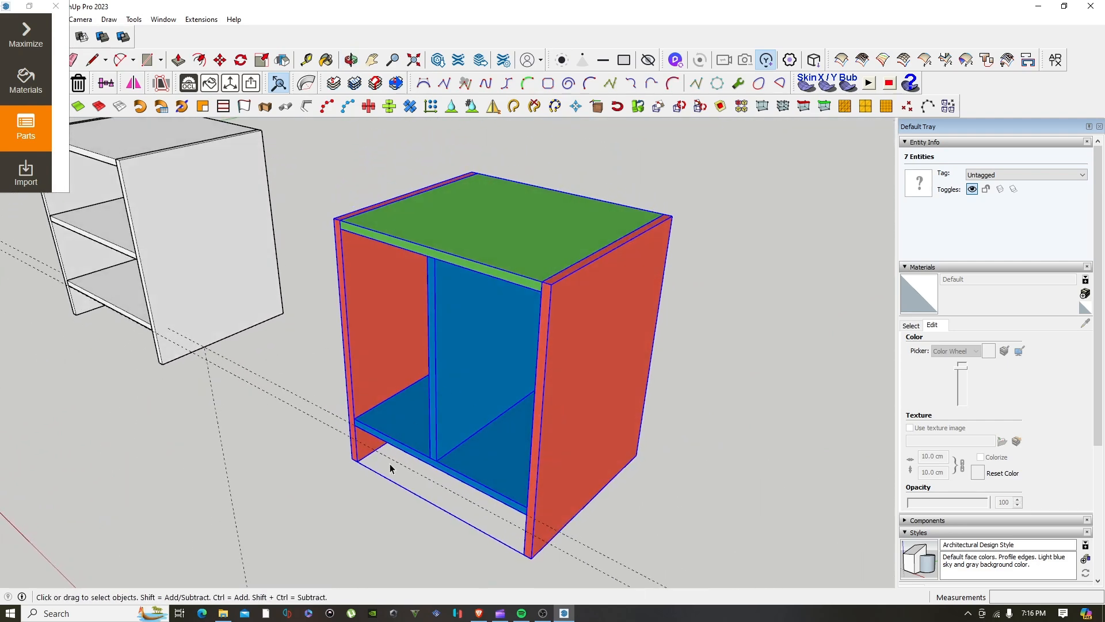
pyautogui.moveTo(500, 412); pyautogui.dragTo(518, 219, button='middle')
pyautogui.scroll(-3, 519, 219)
pyautogui.click(26, 34)
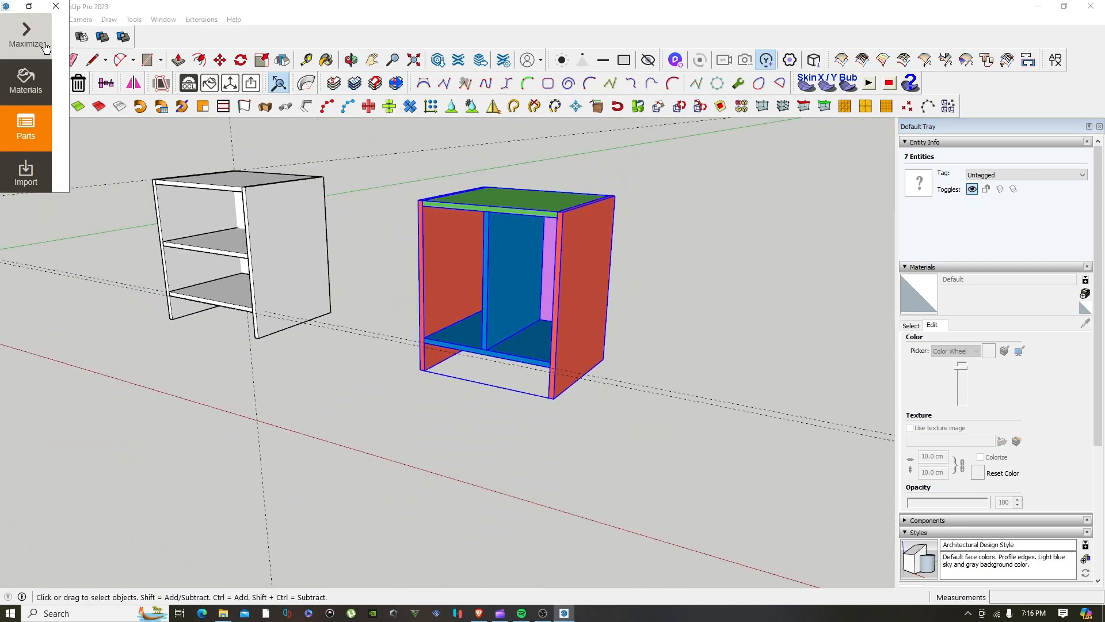
# Apply the 0.1 EB edge banding to all four edges of the Cabinet Bottom Panel
pyautogui.scroll(2, 537, 323)
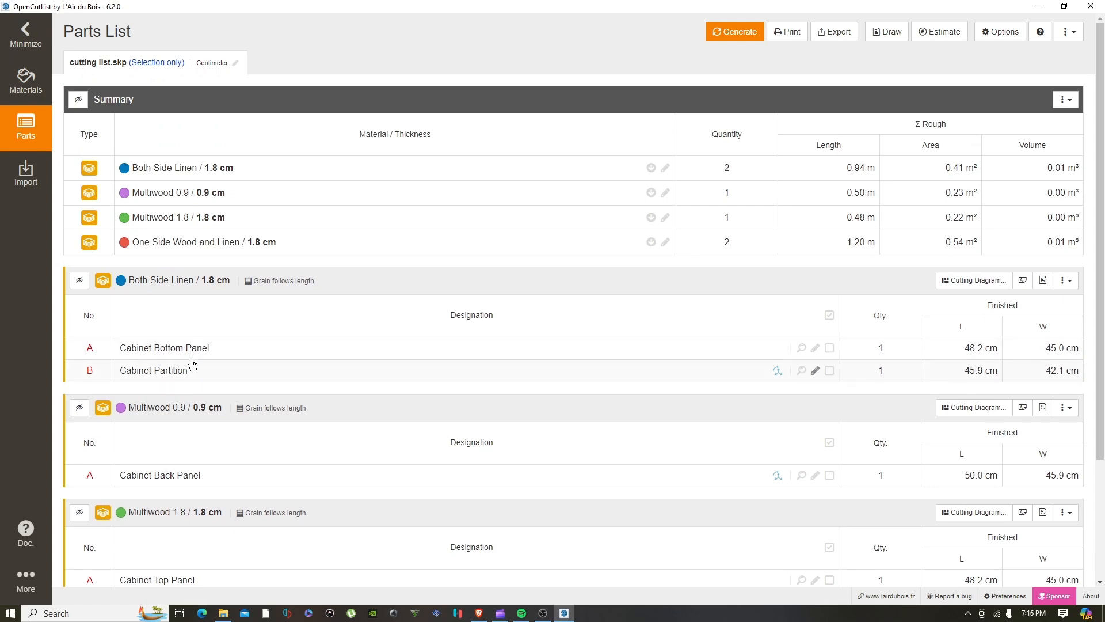
pyautogui.scroll(-3, 192, 362)
pyautogui.scroll(3, 191, 360)
pyautogui.click(815, 349)
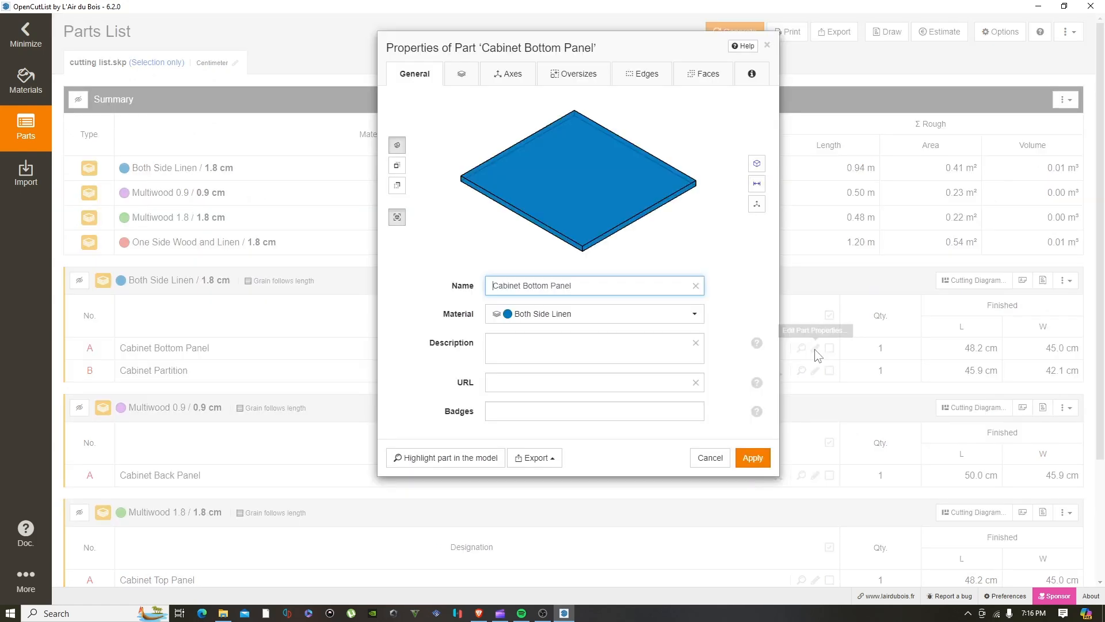
pyautogui.click(653, 73)
pyautogui.click(517, 288)
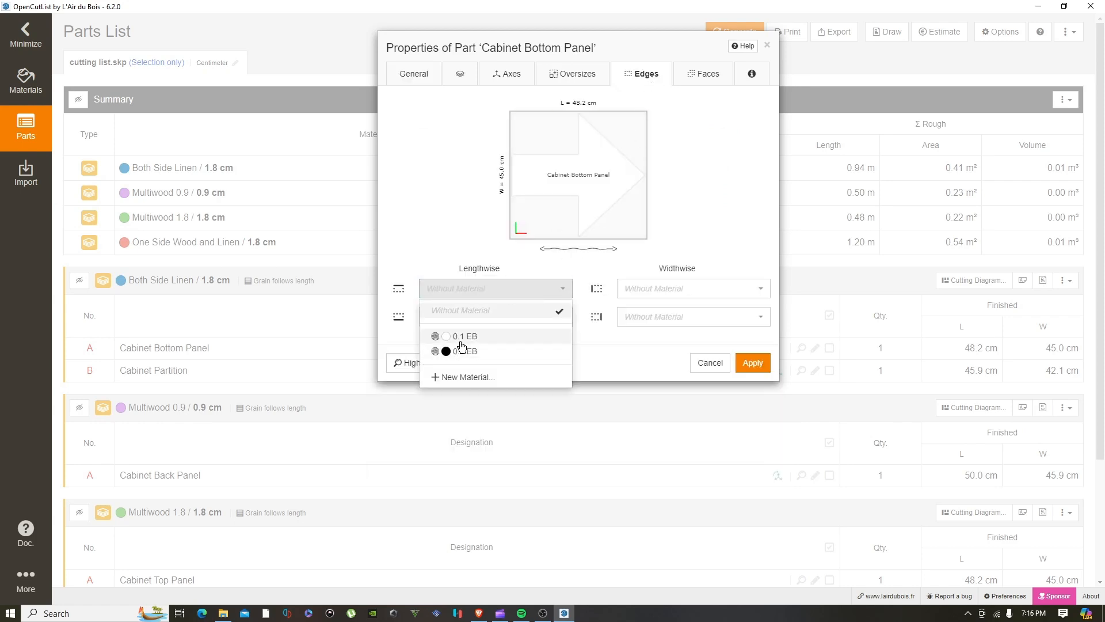
pyautogui.click(461, 347)
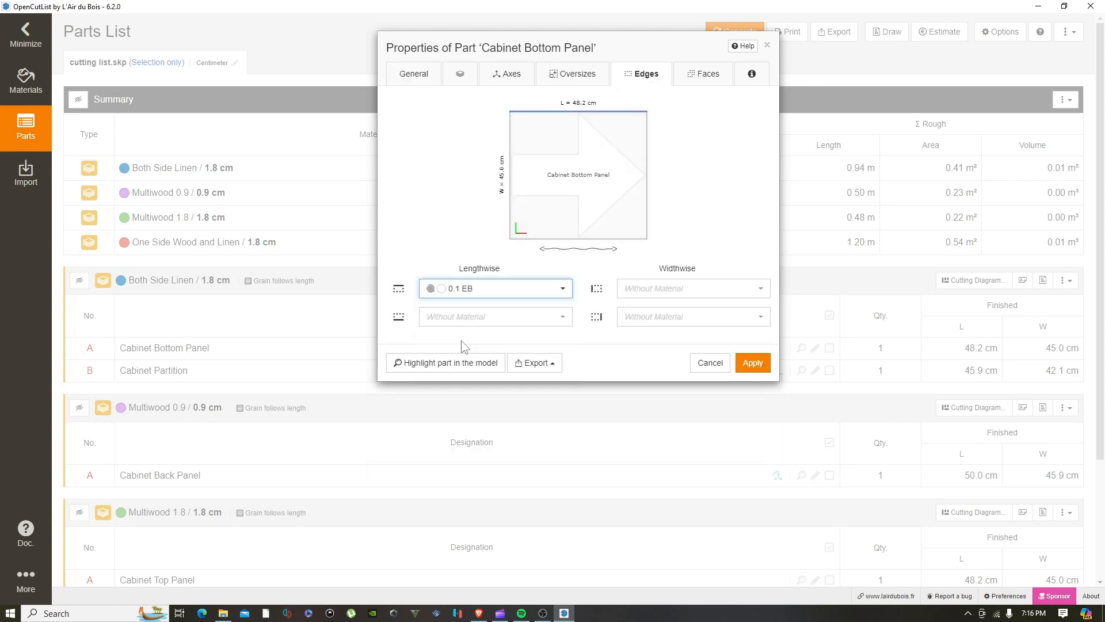
pyautogui.doubleClick(399, 294)
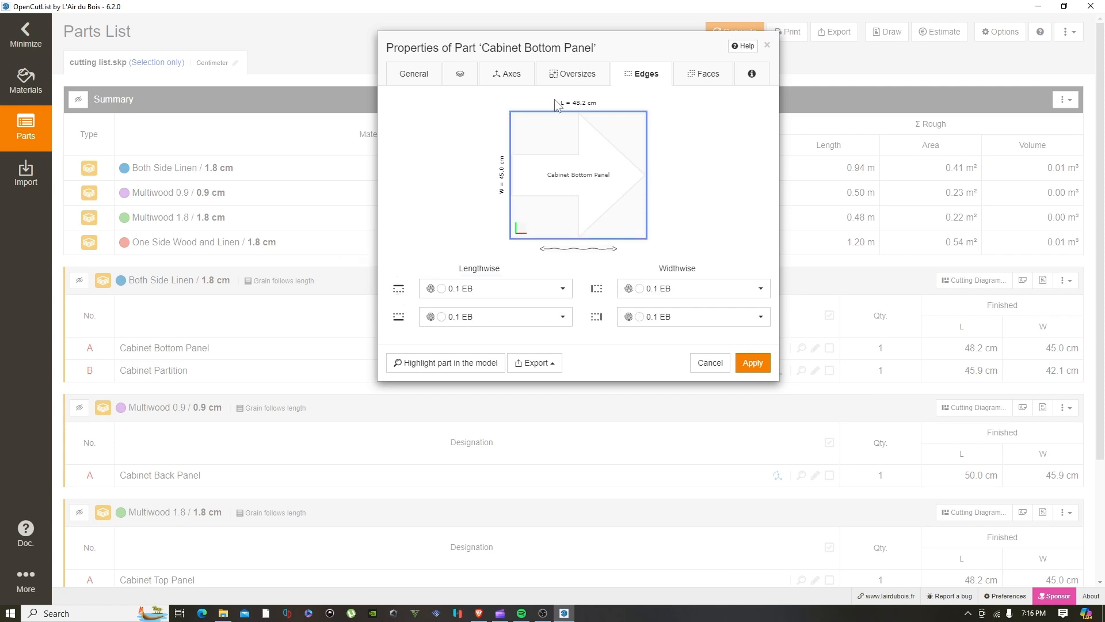
pyautogui.click(756, 365)
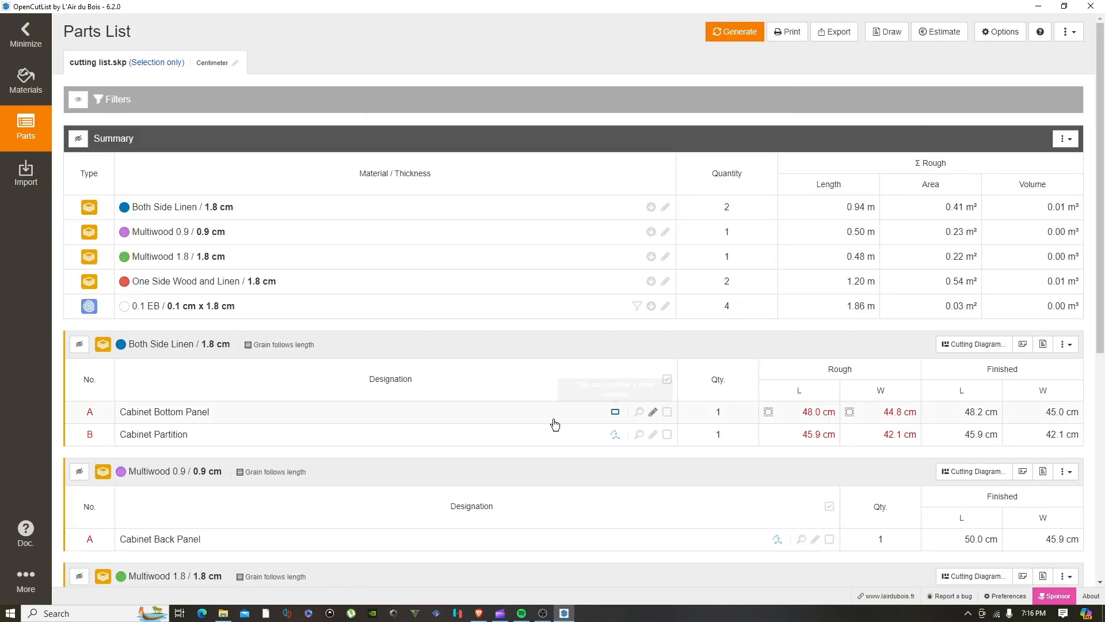
# Apply the 0.1 EB edge banding to all four edges of the Cabinet Partition
pyautogui.click(653, 434)
pyautogui.click(495, 288)
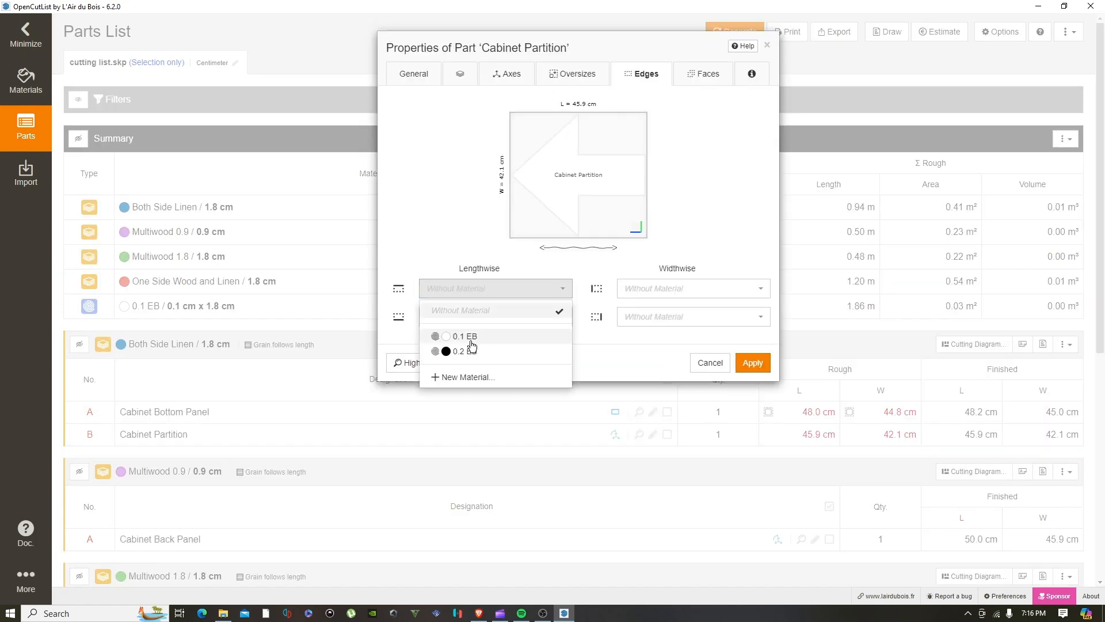
pyautogui.click(461, 340)
pyautogui.doubleClick(400, 291)
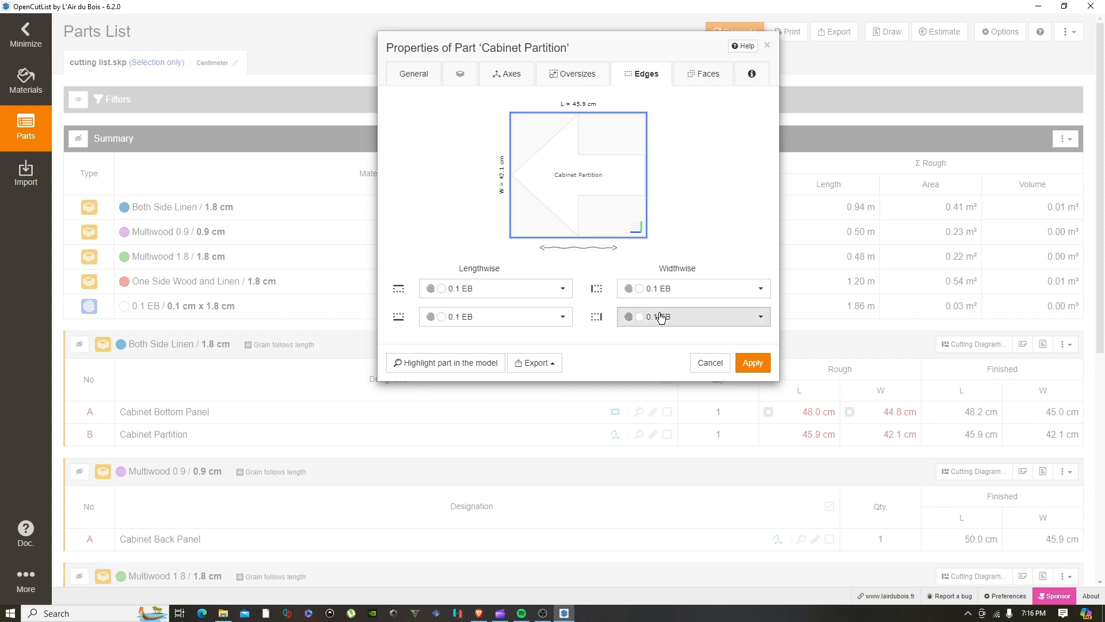
pyautogui.click(753, 363)
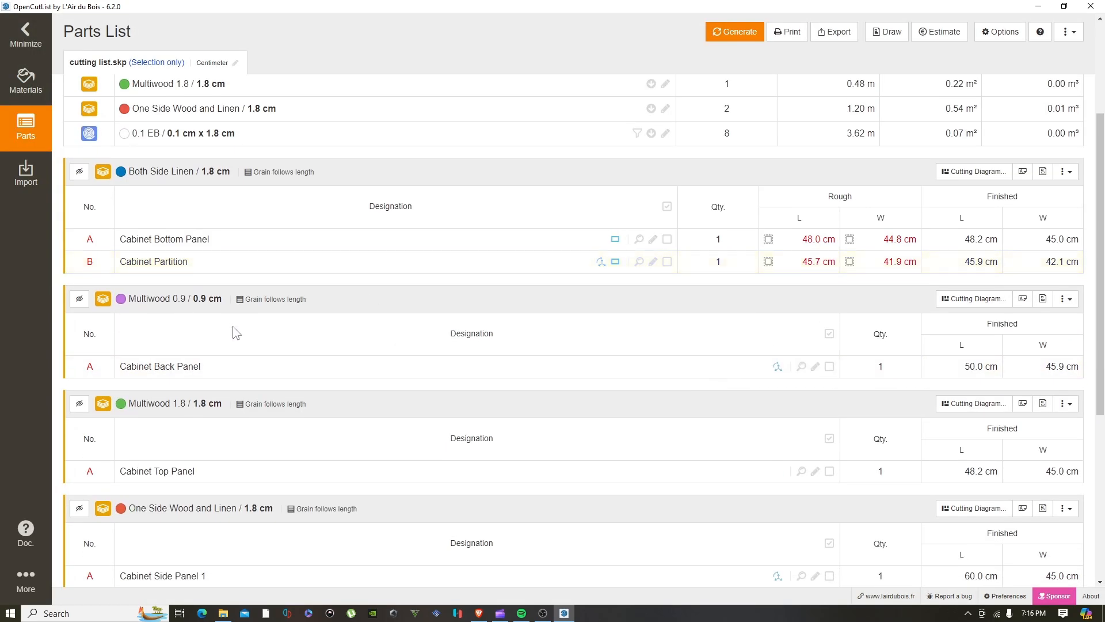
# Apply the 0.2 EB edge banding to all four edges of Cabinet Side Panel 1
pyautogui.scroll(-2, 155, 303)
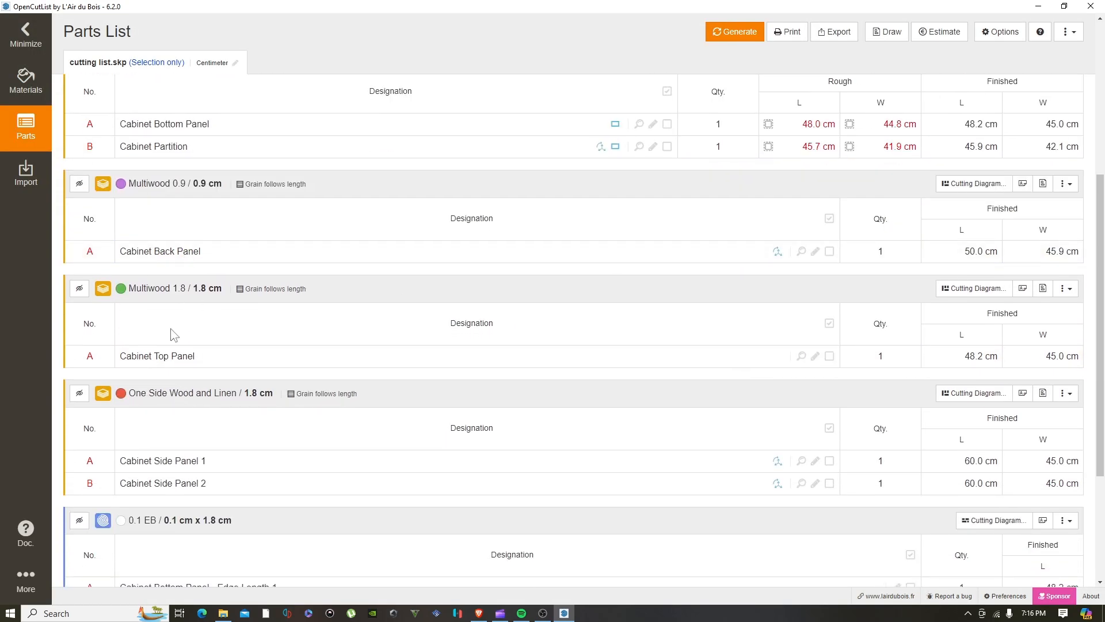
pyautogui.scroll(-1, 261, 419)
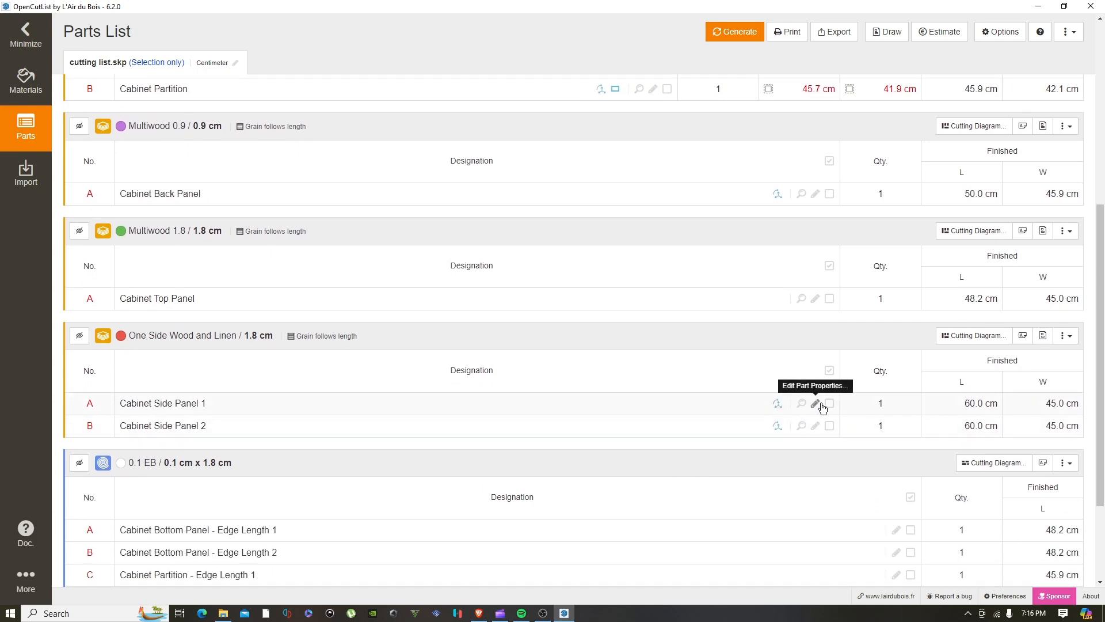
pyautogui.click(816, 404)
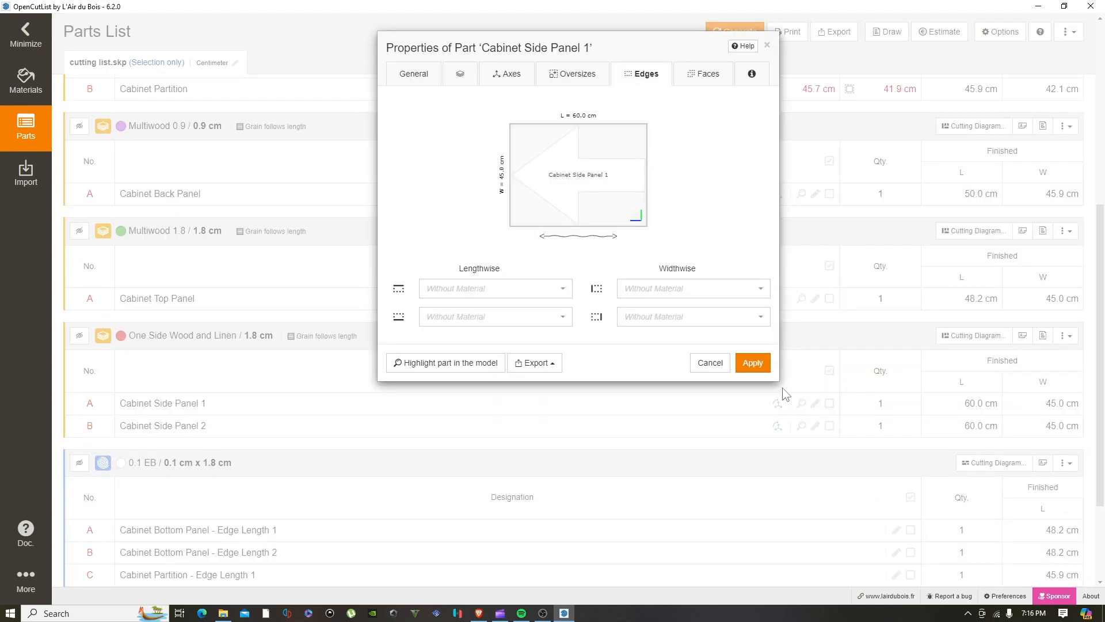
pyautogui.click(476, 288)
pyautogui.click(464, 350)
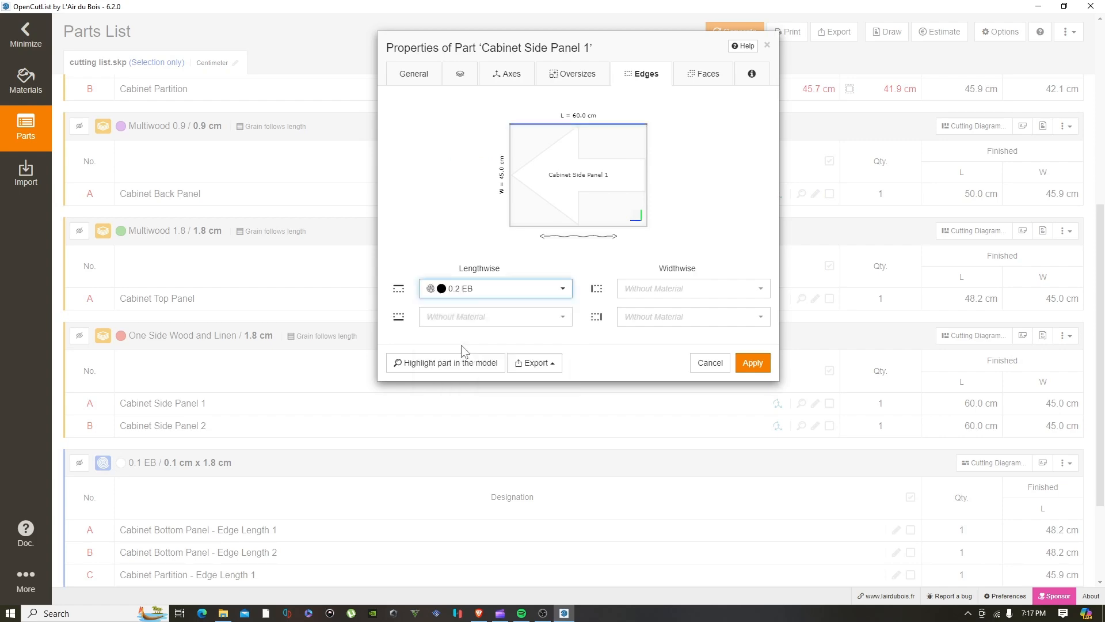
pyautogui.doubleClick(398, 287)
pyautogui.click(749, 363)
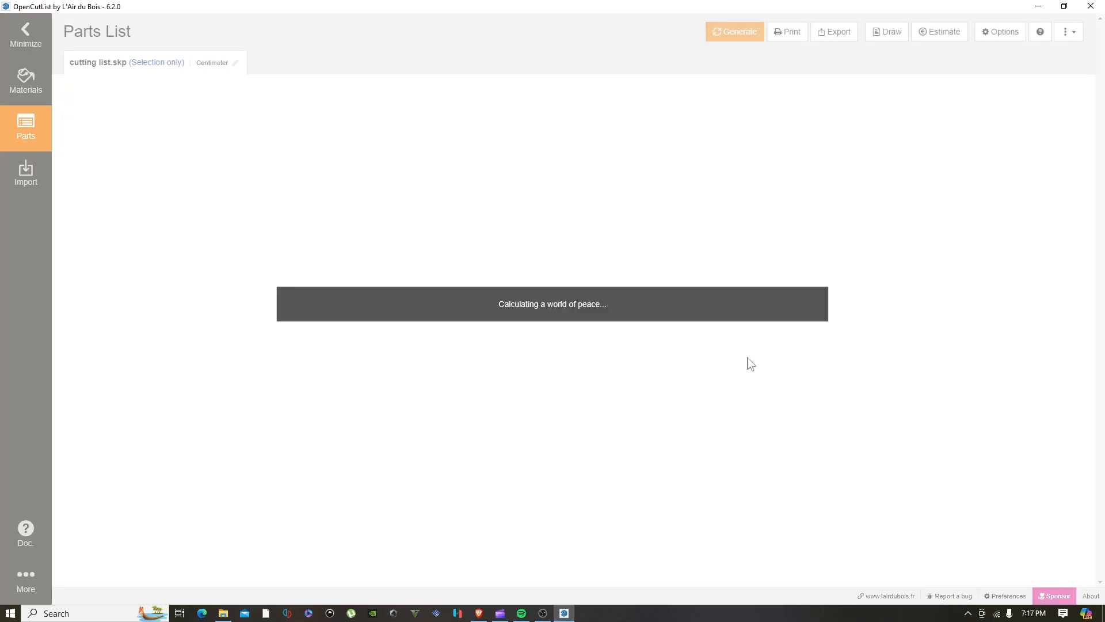
# Apply the 0.2 EB edge banding to all four edges of Cabinet Side Panel 2
pyautogui.scroll(-3, 743, 372)
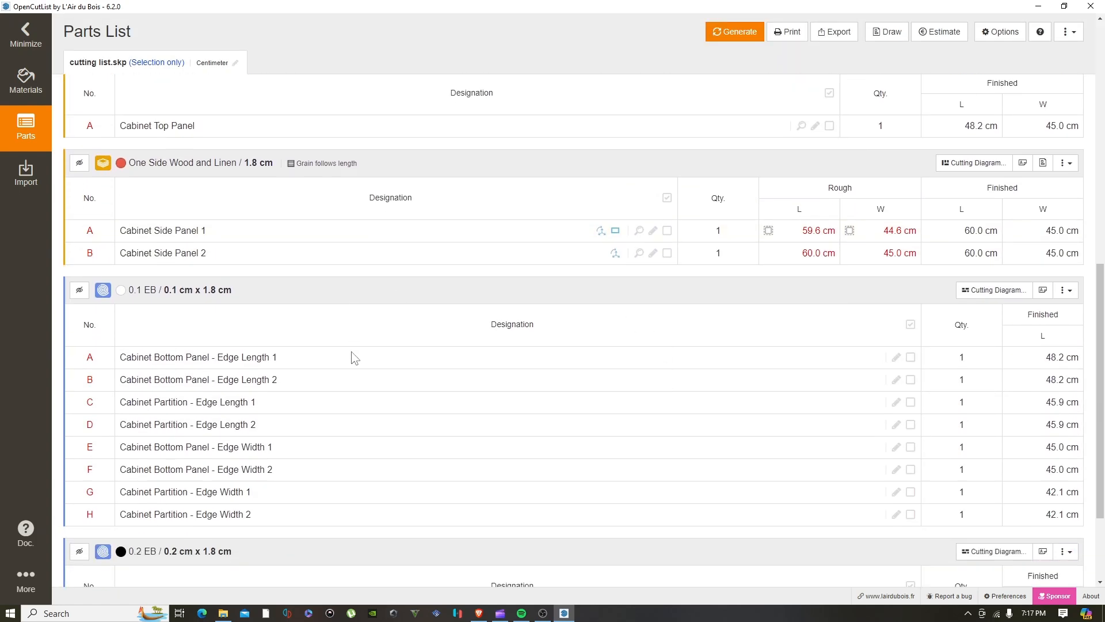
pyautogui.click(660, 259)
pyautogui.click(518, 289)
pyautogui.click(459, 362)
pyautogui.click(476, 293)
pyautogui.click(457, 346)
pyautogui.click(476, 295)
pyautogui.click(456, 349)
pyautogui.doubleClick(398, 288)
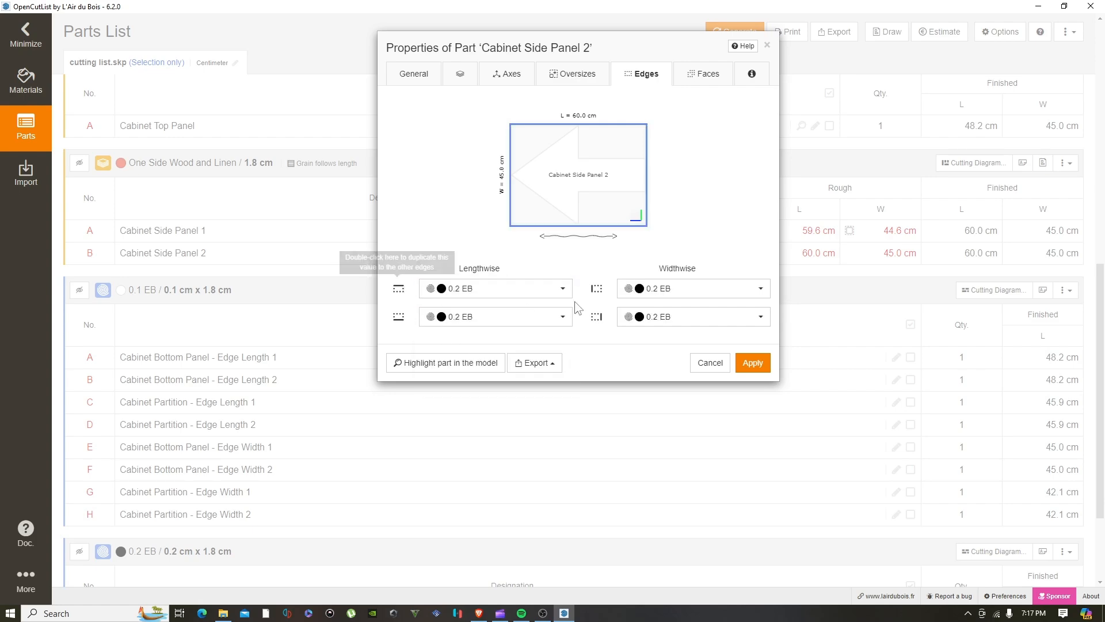
pyautogui.click(753, 363)
# Review the parts list's material summary and the rough and finished sizes of the cabinet panels
pyautogui.scroll(5, 752, 361)
pyautogui.scroll(-2, 751, 362)
pyautogui.scroll(2, 752, 362)
pyautogui.scroll(-3, 739, 296)
pyautogui.scroll(1, 697, 270)
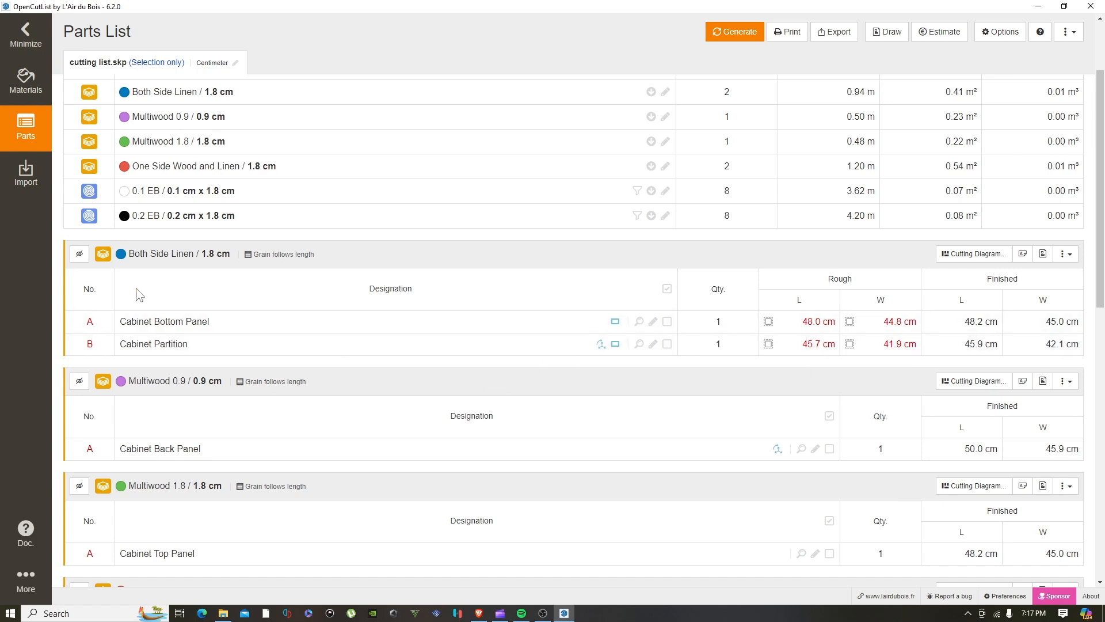
pyautogui.scroll(-2, 716, 346)
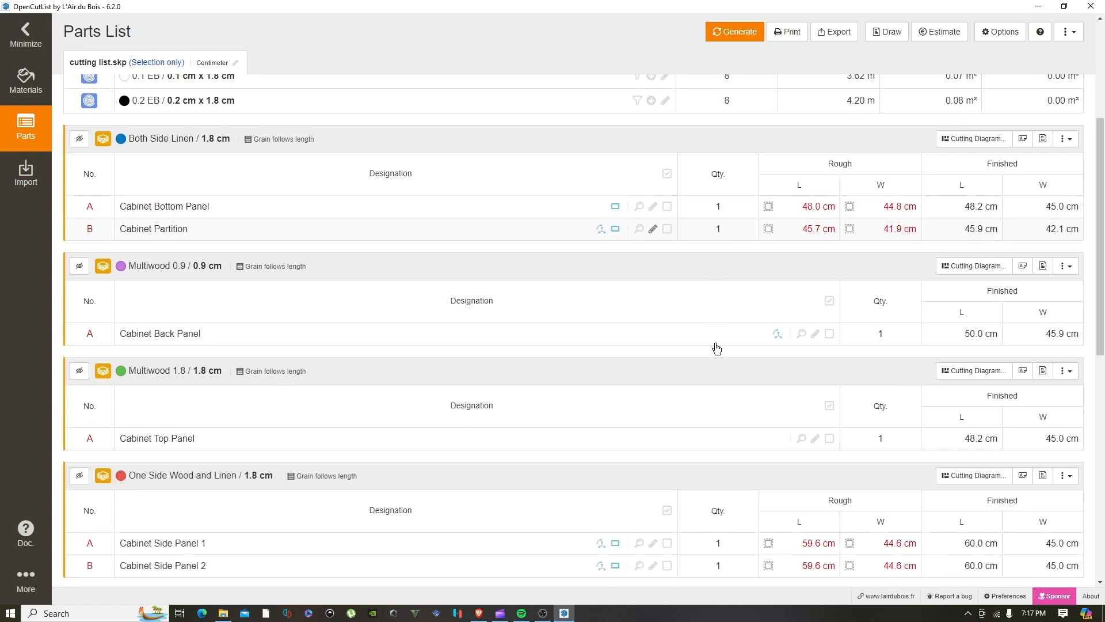
pyautogui.scroll(-6, 541, 343)
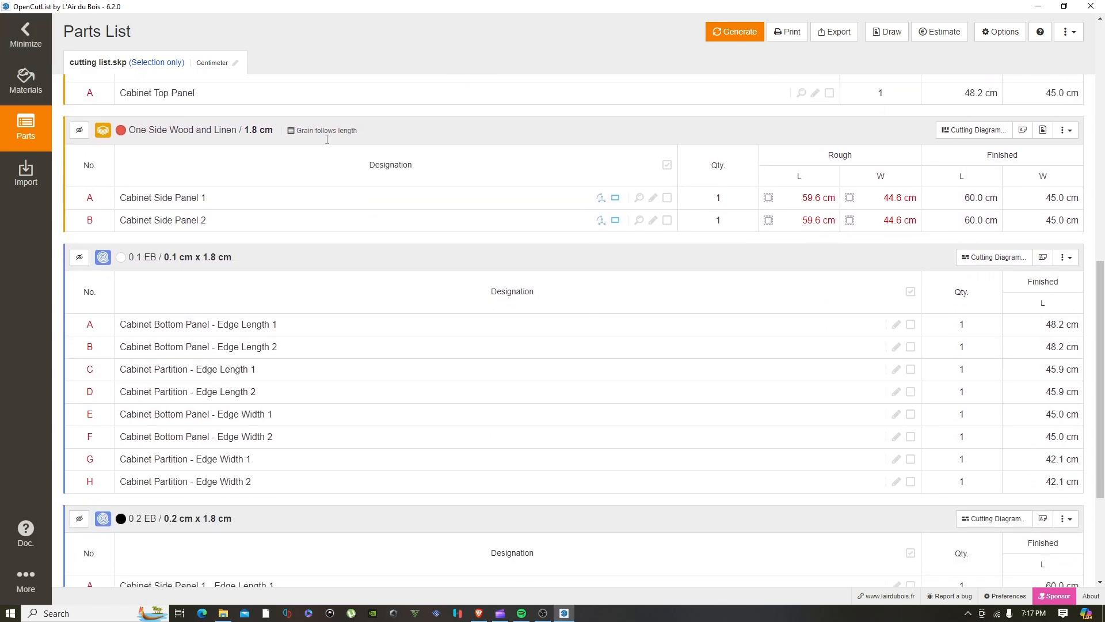
# Inspect the edge banding on the partition, bottom and side panels of the cabinet in the SketchUp model
pyautogui.click(22, 36)
pyautogui.scroll(5, 493, 215)
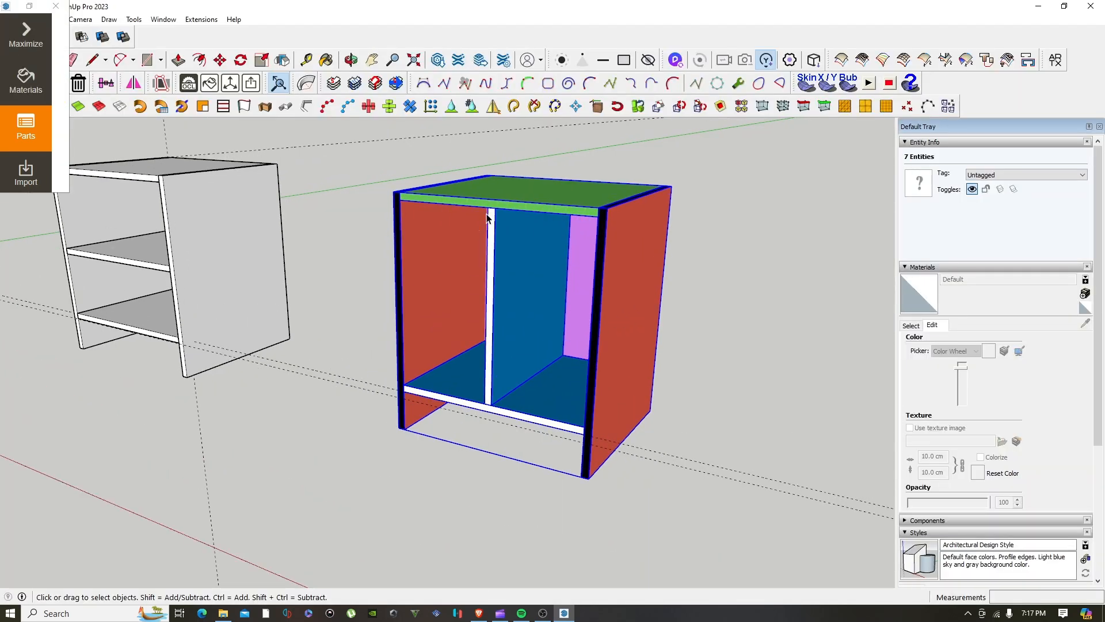
pyautogui.moveTo(494, 215); pyautogui.dragTo(556, 401, button='middle')
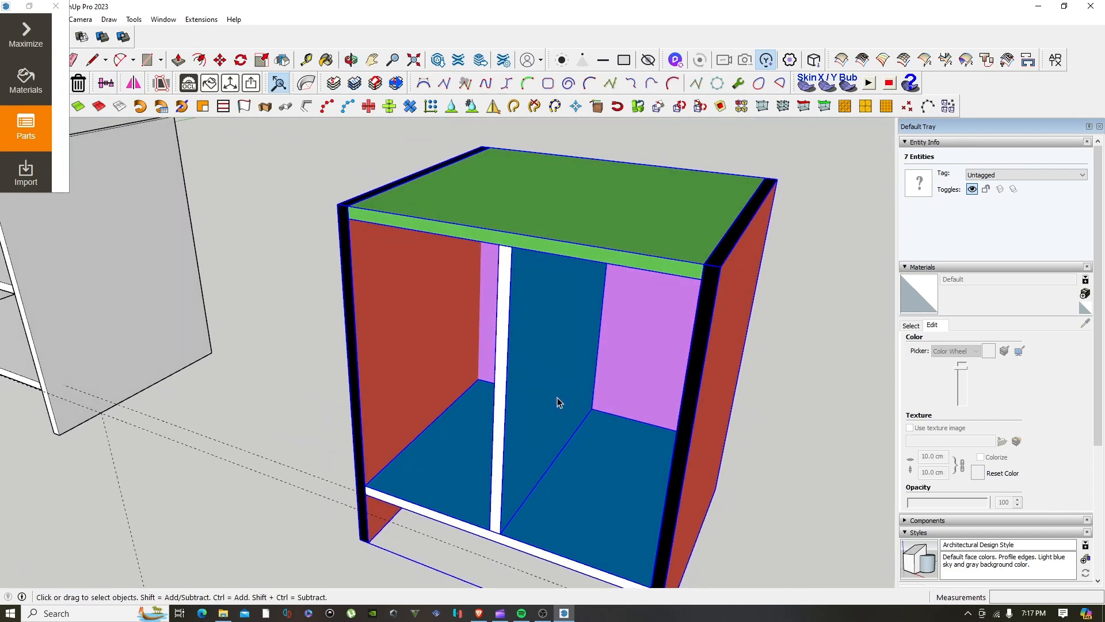
pyautogui.scroll(-3, 490, 576)
pyautogui.moveTo(490, 576); pyautogui.dragTo(771, 449, button='middle')
pyautogui.moveTo(582, 285)
pyautogui.mouseDown(button='middle')
pyautogui.moveTo(506, 395)
pyautogui.moveTo(541, 353)
pyautogui.moveTo(582, 267)
pyautogui.mouseUp(button='middle')
pyautogui.scroll(4, 564, 331)
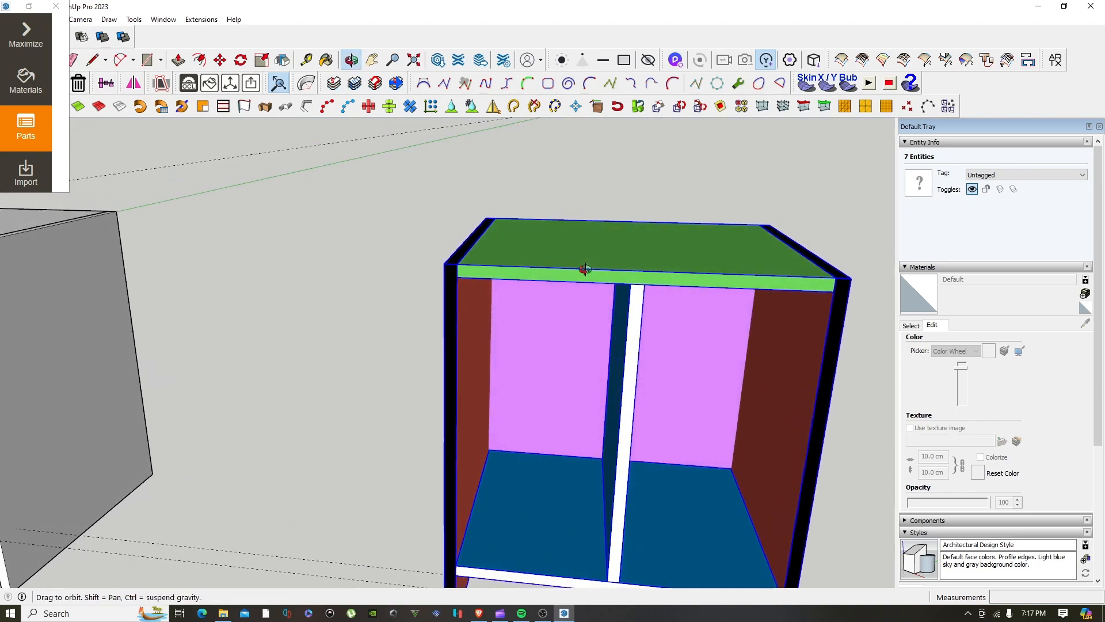
pyautogui.moveTo(710, 279); pyautogui.dragTo(546, 325, button='middle')
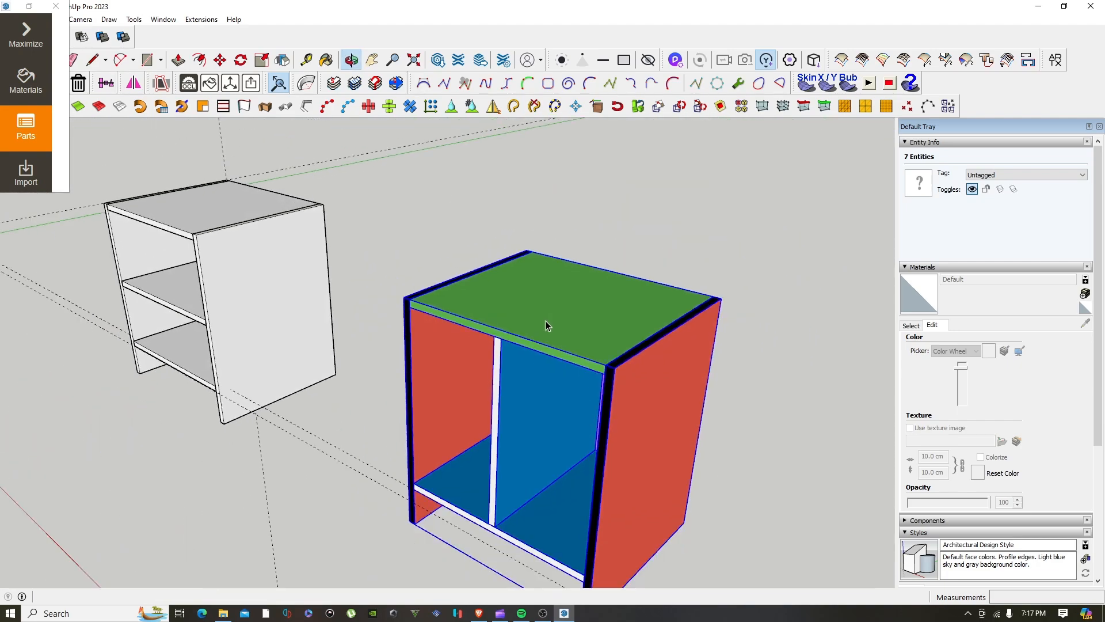
pyautogui.scroll(-4, 546, 324)
pyautogui.scroll(3, 503, 366)
pyautogui.moveTo(503, 369)
pyautogui.mouseDown(button='middle')
pyautogui.moveTo(680, 341)
pyautogui.moveTo(698, 382)
pyautogui.moveTo(518, 356)
pyautogui.mouseUp(button='middle')
# Return to the parts list and review the 0.1 EB and 0.2 EB edge lengths and the material summary
pyautogui.click(25, 35)
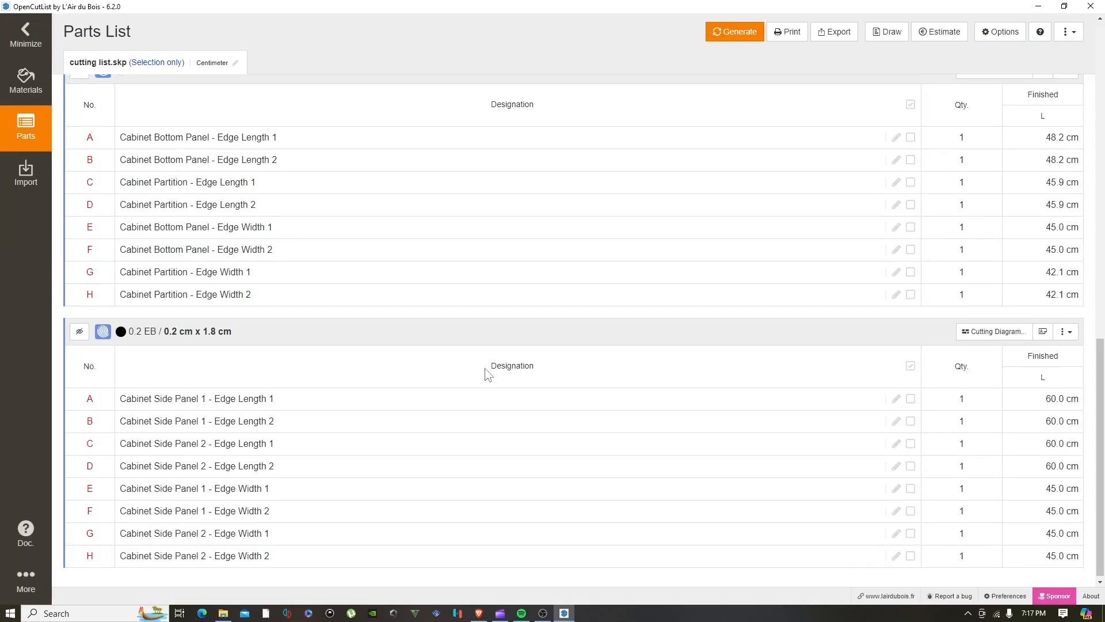
pyautogui.scroll(5, 488, 374)
pyautogui.scroll(-2, 486, 303)
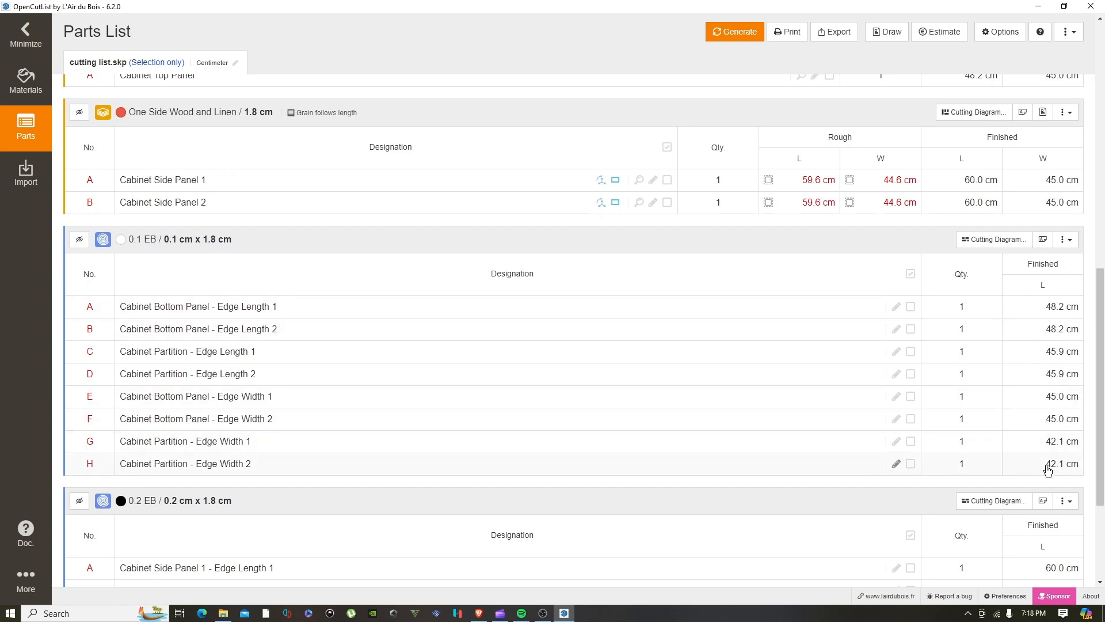
pyautogui.scroll(-3, 1048, 469)
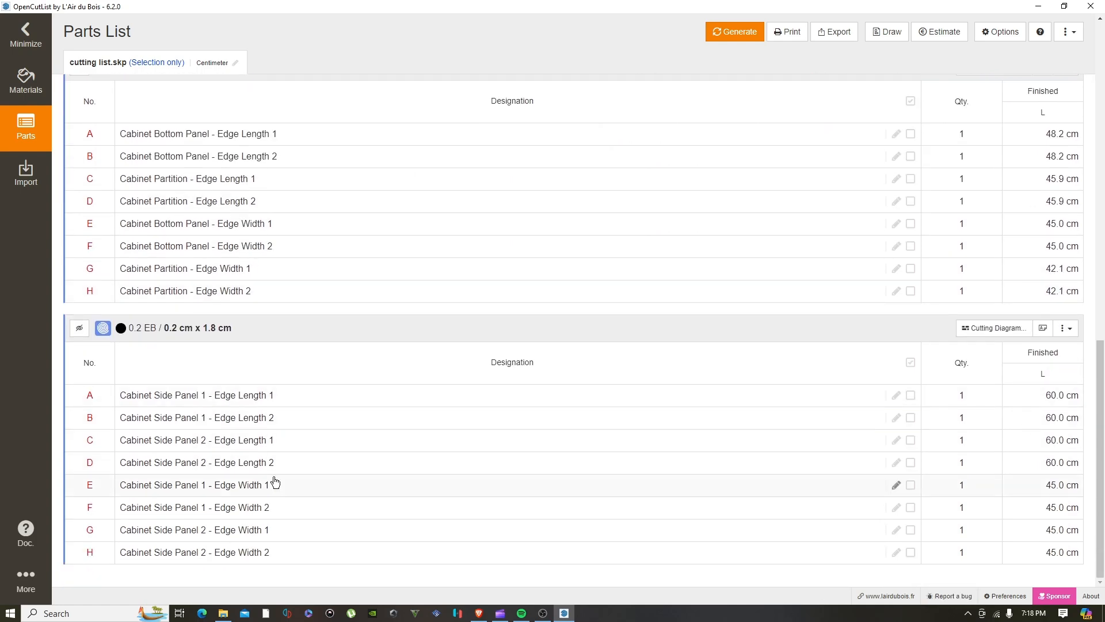
pyautogui.scroll(15, 255, 426)
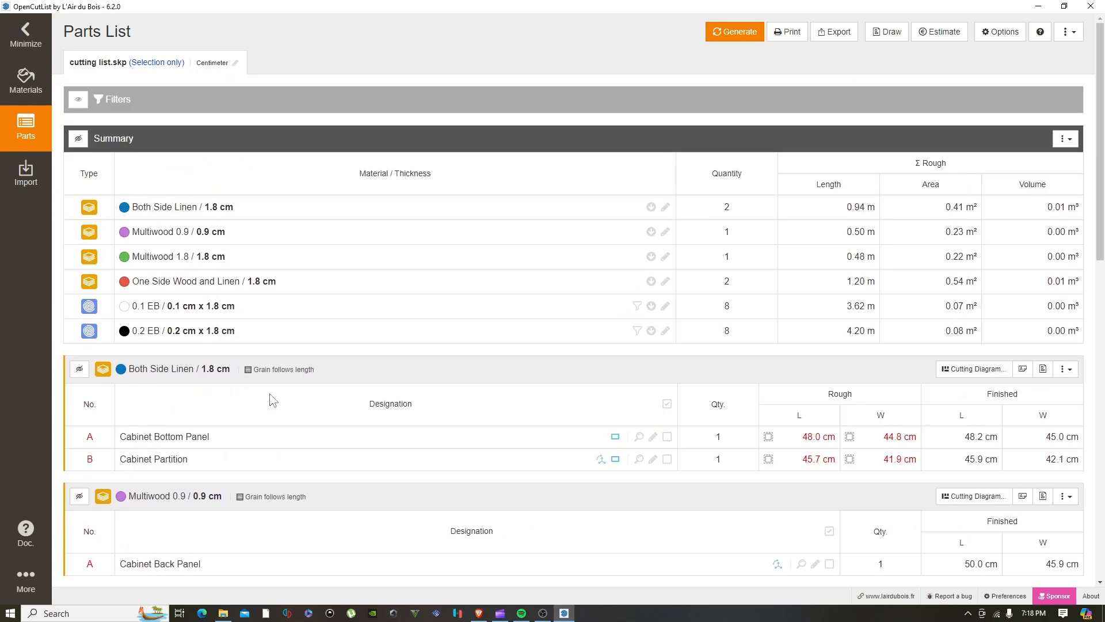
# Preview the parts list export as a table and examine all of its columns, including the edge length and width columns
pyautogui.click(835, 33)
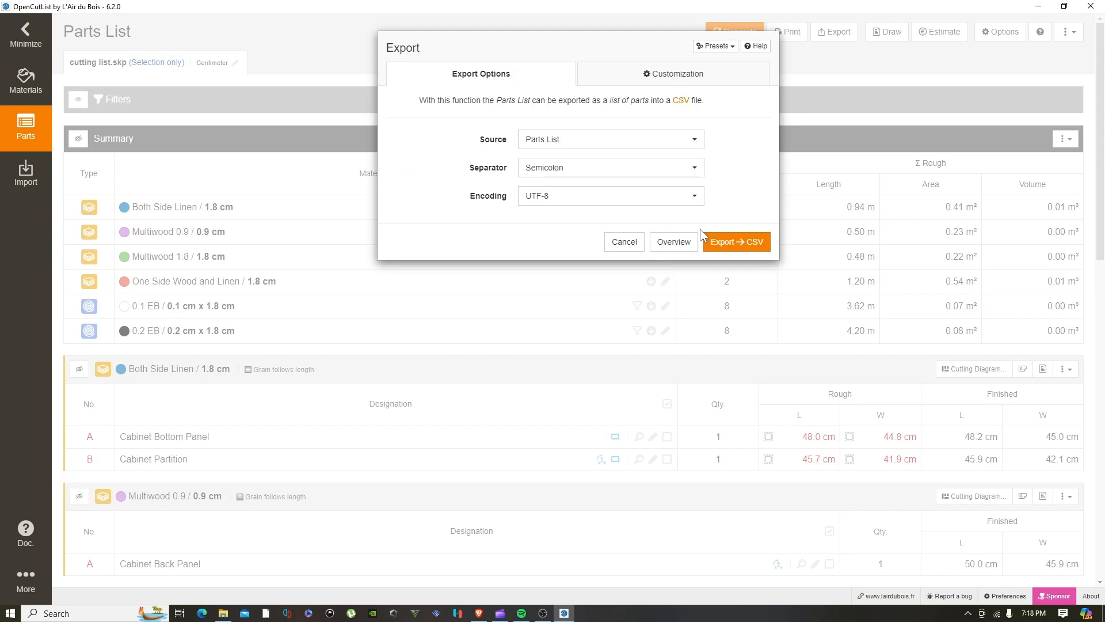
pyautogui.click(672, 244)
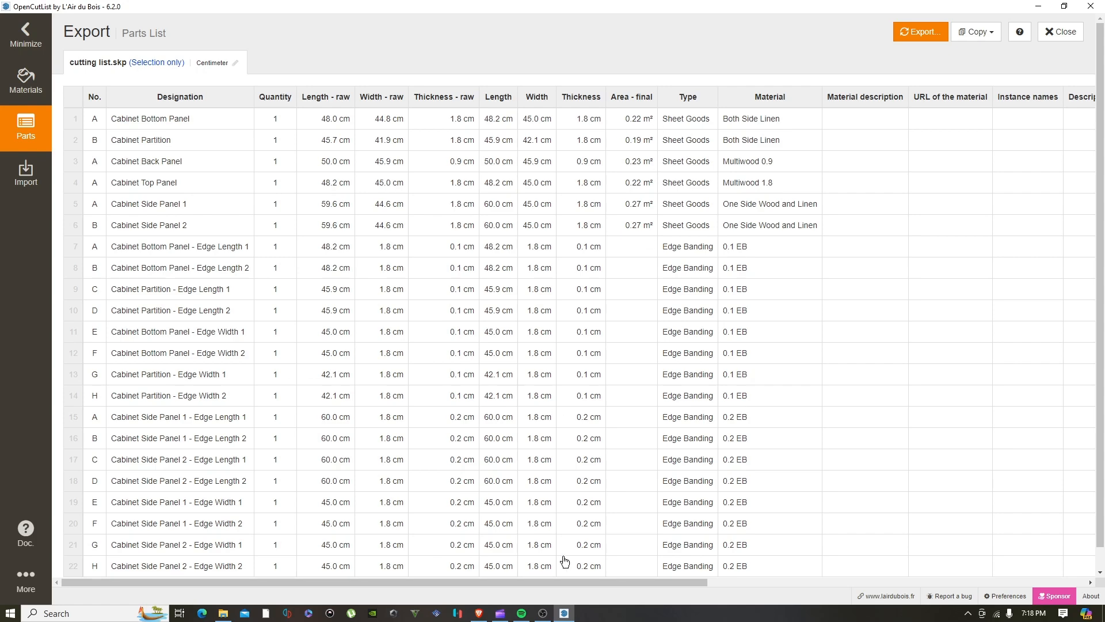
pyautogui.moveTo(610, 582); pyautogui.dragTo(1001, 526)
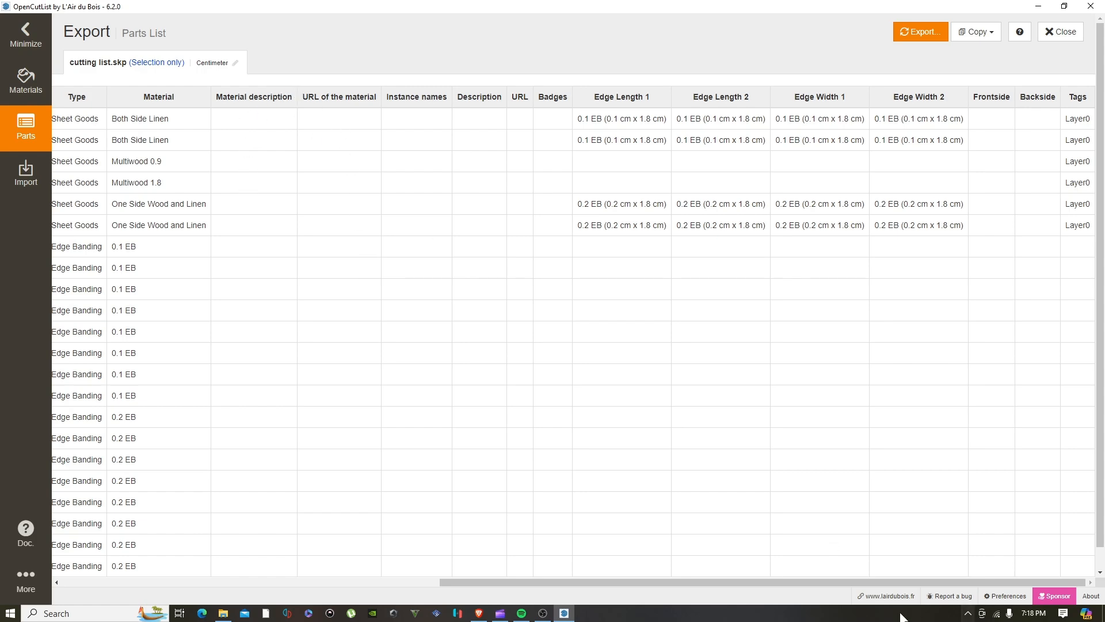
pyautogui.moveTo(748, 582); pyautogui.dragTo(447, 519)
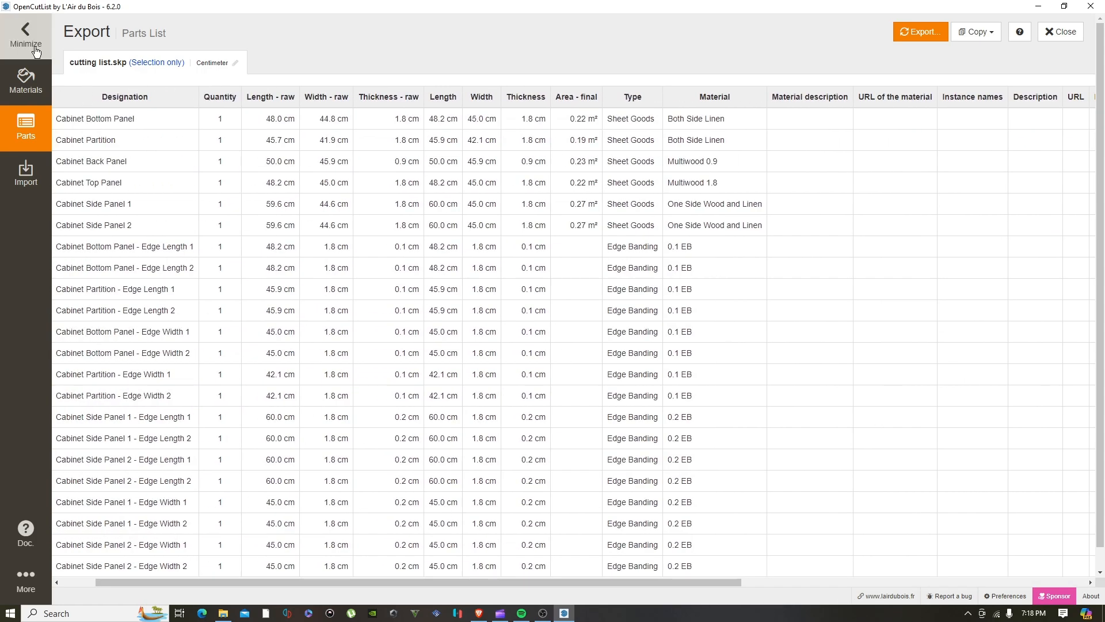
pyautogui.click(1061, 32)
# Customize the parts list export by hiding the Area - final, Type, Material description, URL of the material and Instance names columns
pyautogui.click(835, 32)
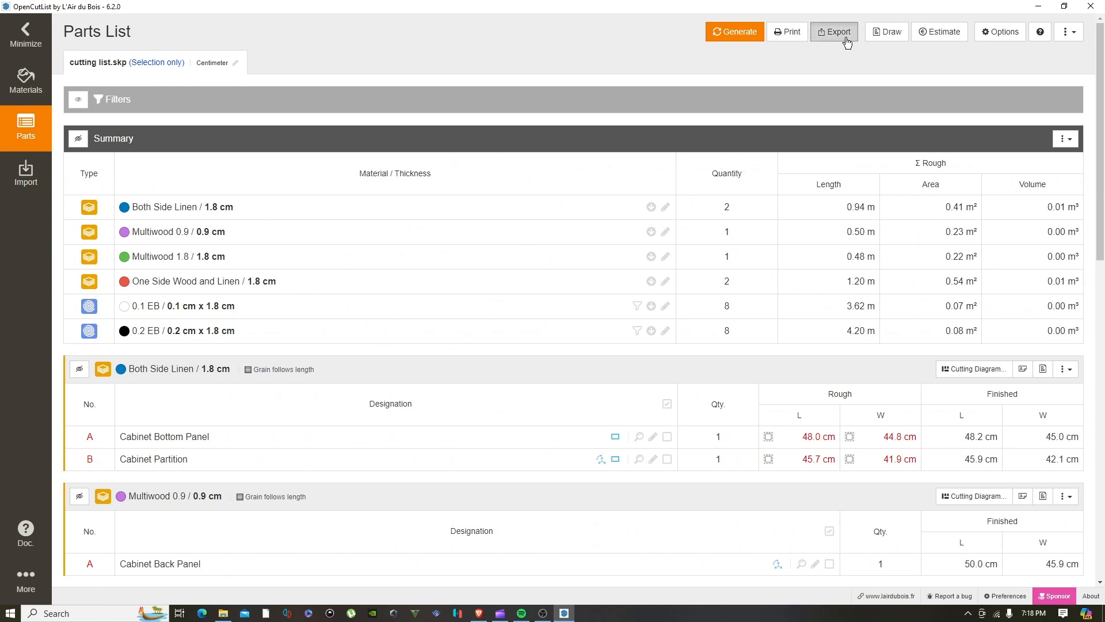
pyautogui.click(621, 73)
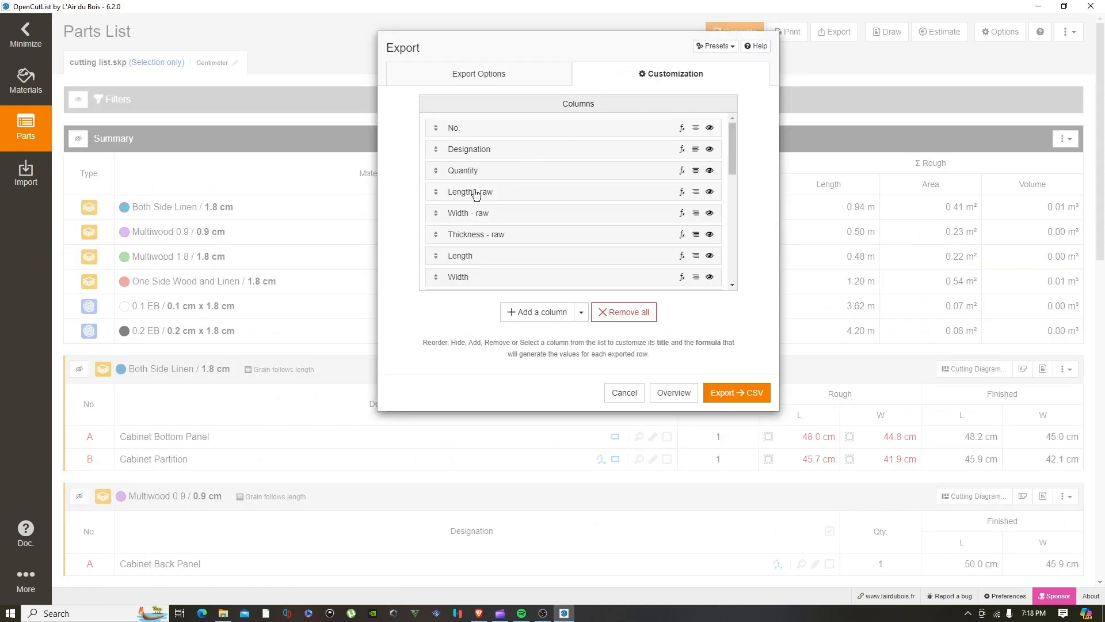
pyautogui.scroll(-3, 472, 155)
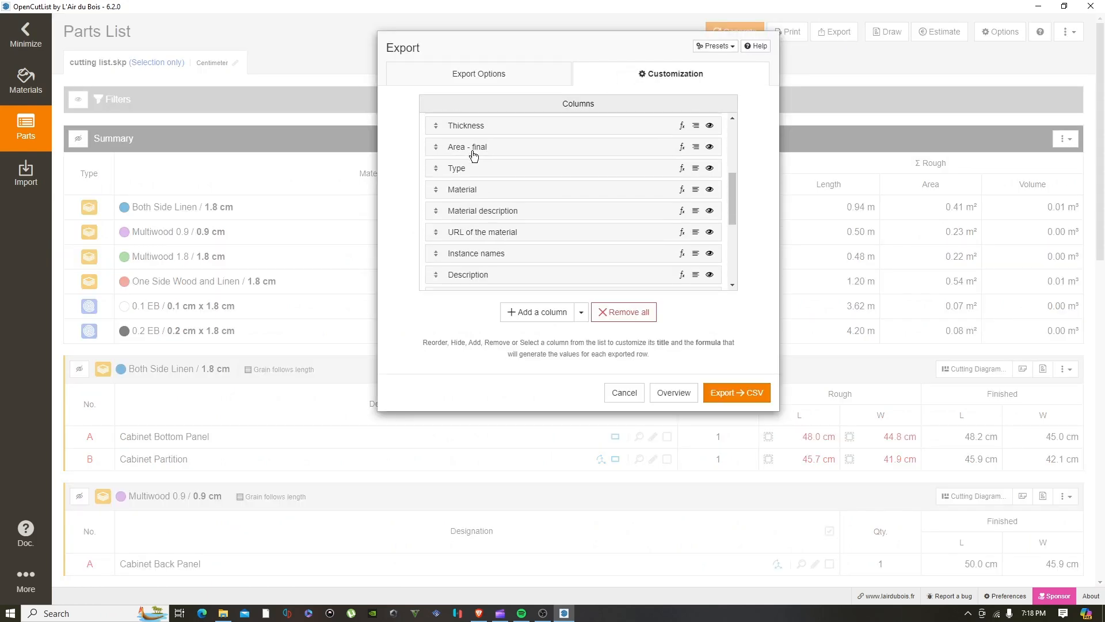
pyautogui.click(710, 147)
pyautogui.click(711, 168)
pyautogui.click(711, 211)
pyautogui.click(711, 232)
pyautogui.scroll(-1, 712, 230)
pyautogui.click(712, 196)
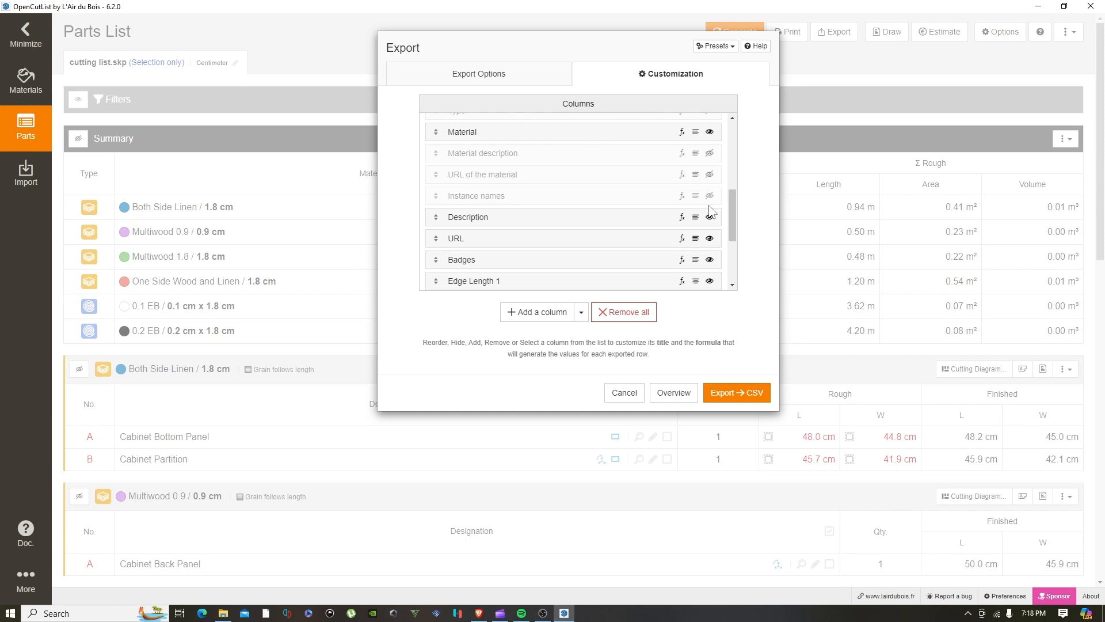
# Hide the Description, URL, Badges, Frontside, Backside and Tags columns from the export
pyautogui.click(710, 218)
pyautogui.click(710, 238)
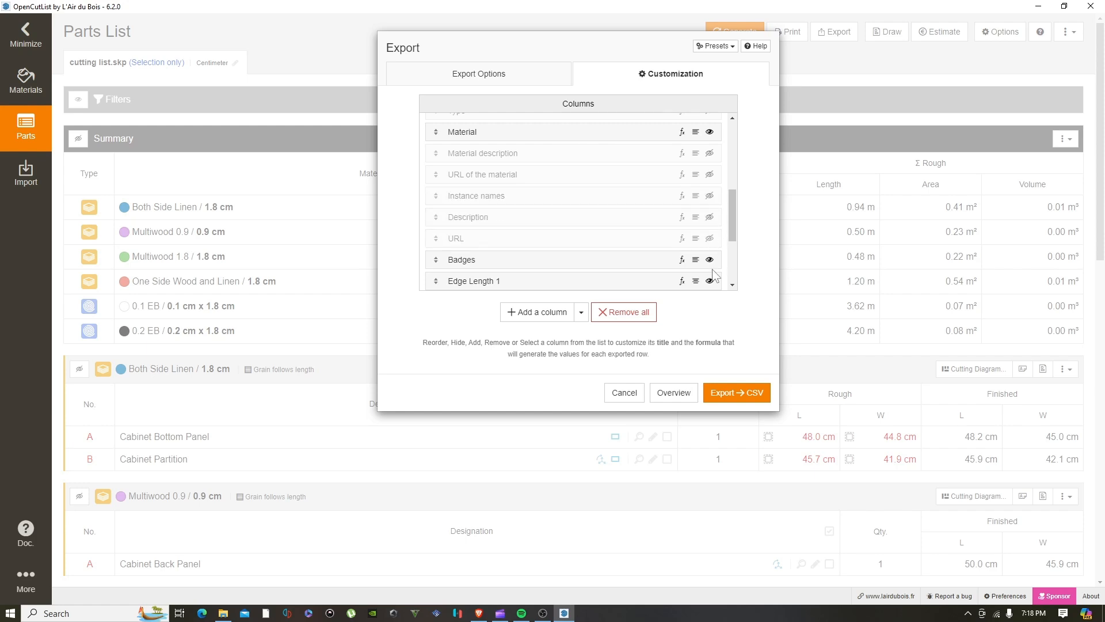
pyautogui.click(712, 259)
pyautogui.click(712, 259)
pyautogui.scroll(-3, 709, 261)
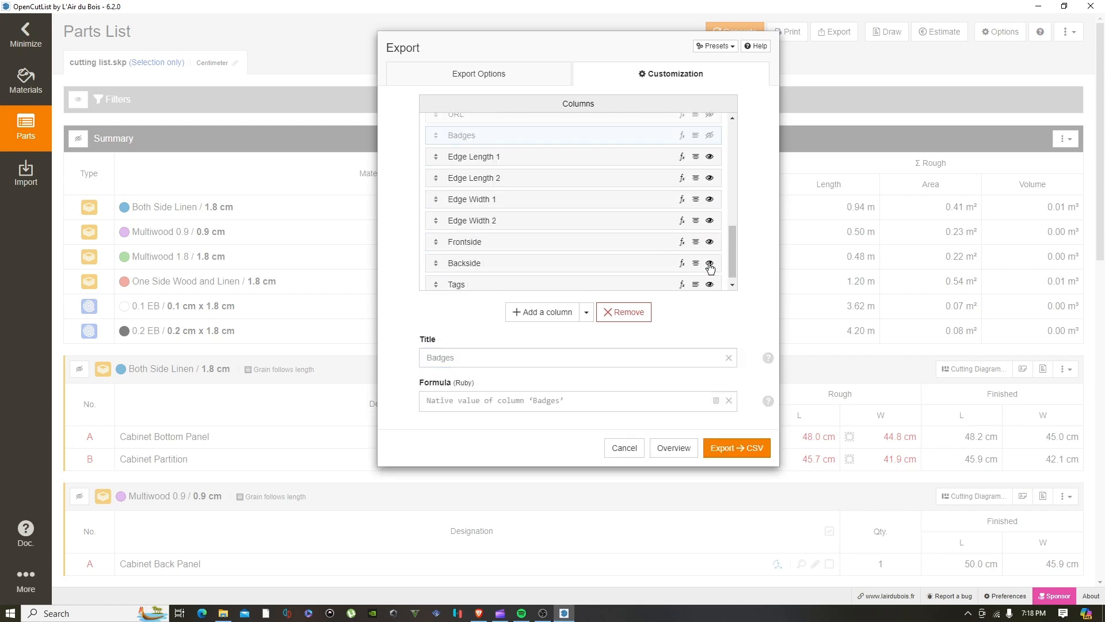
pyautogui.click(709, 233)
pyautogui.click(709, 254)
pyautogui.click(710, 275)
# Preview the customized export table, examine the part and edge banding rows, and return to the parts list
pyautogui.scroll(6, 661, 263)
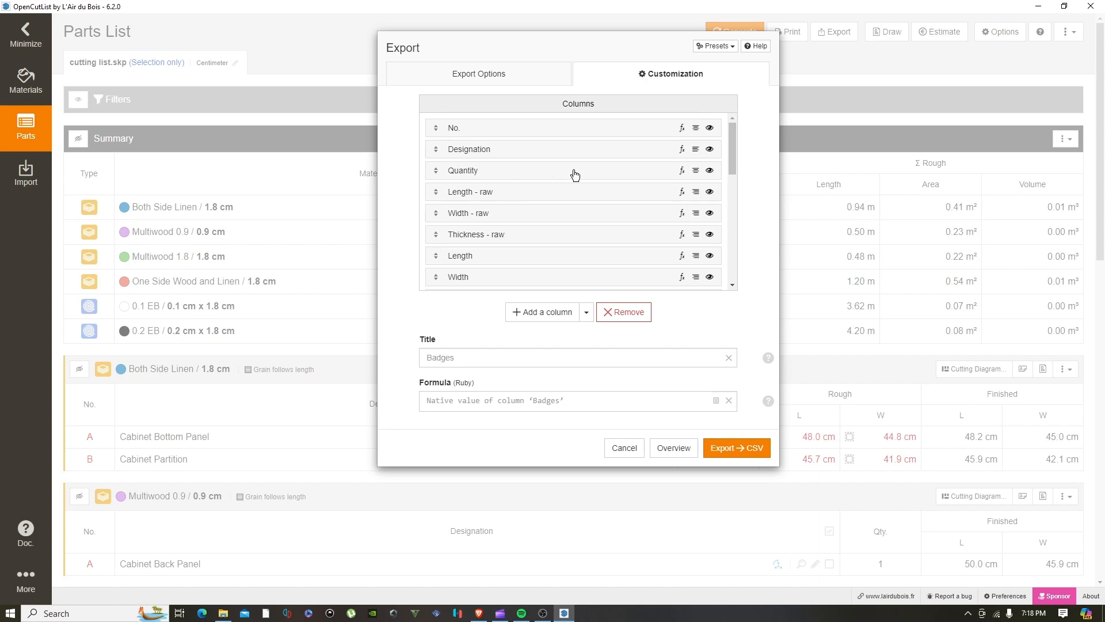
pyautogui.click(674, 454)
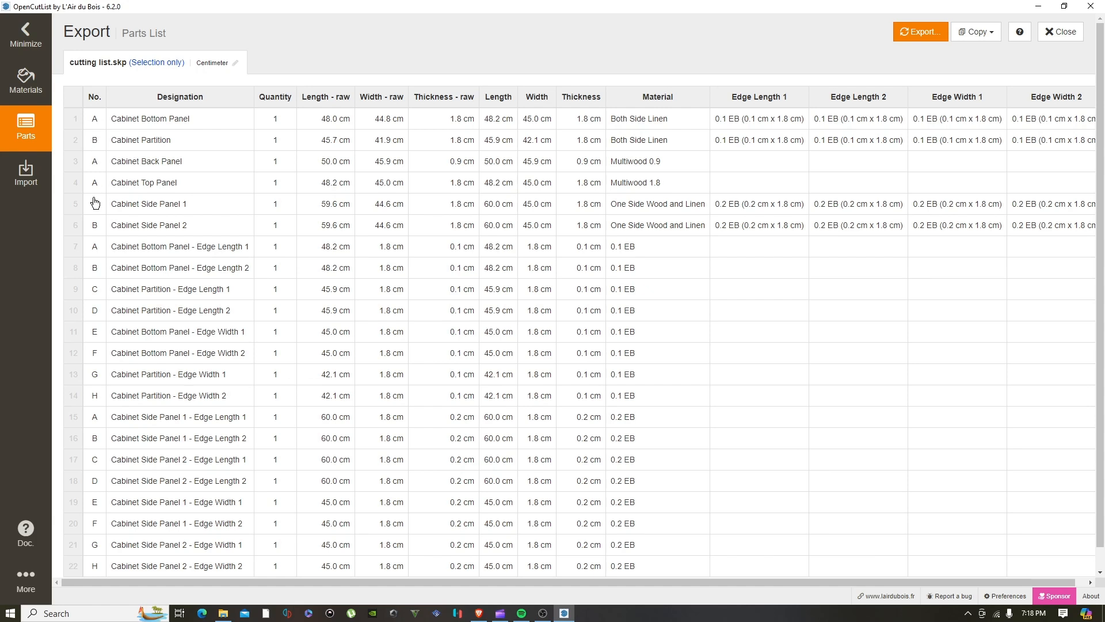
pyautogui.scroll(-1, 221, 413)
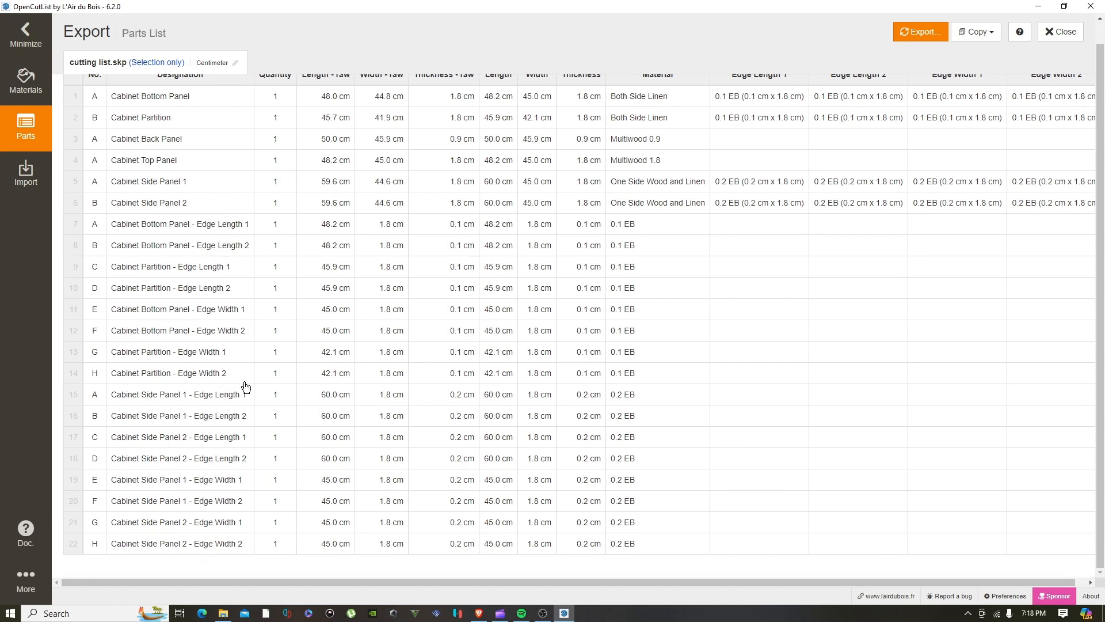
pyautogui.scroll(1, 246, 386)
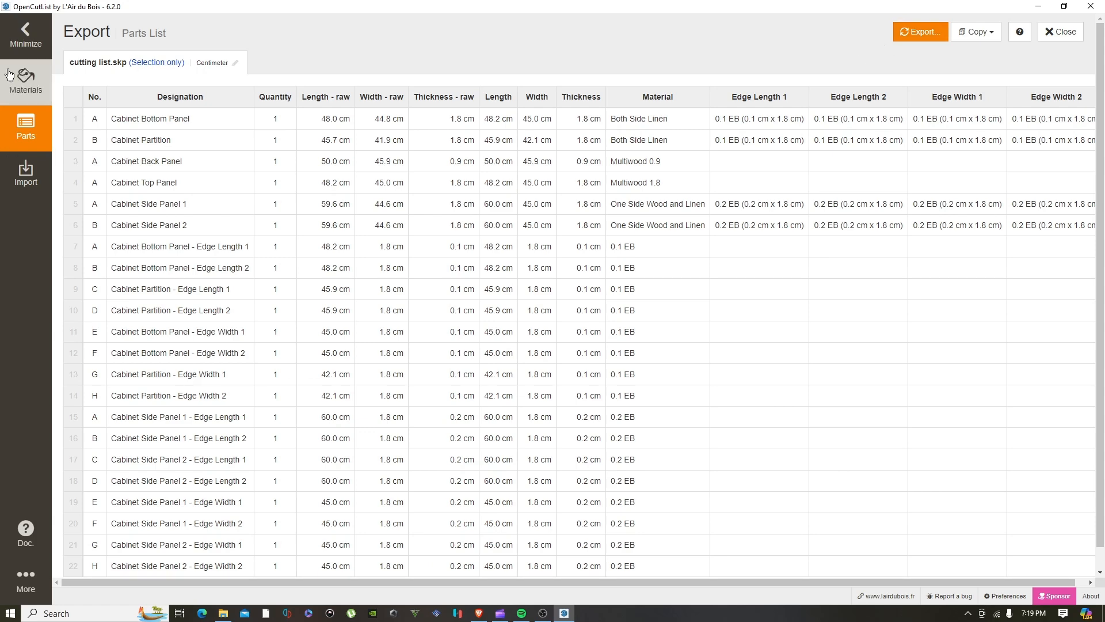
pyautogui.click(1072, 34)
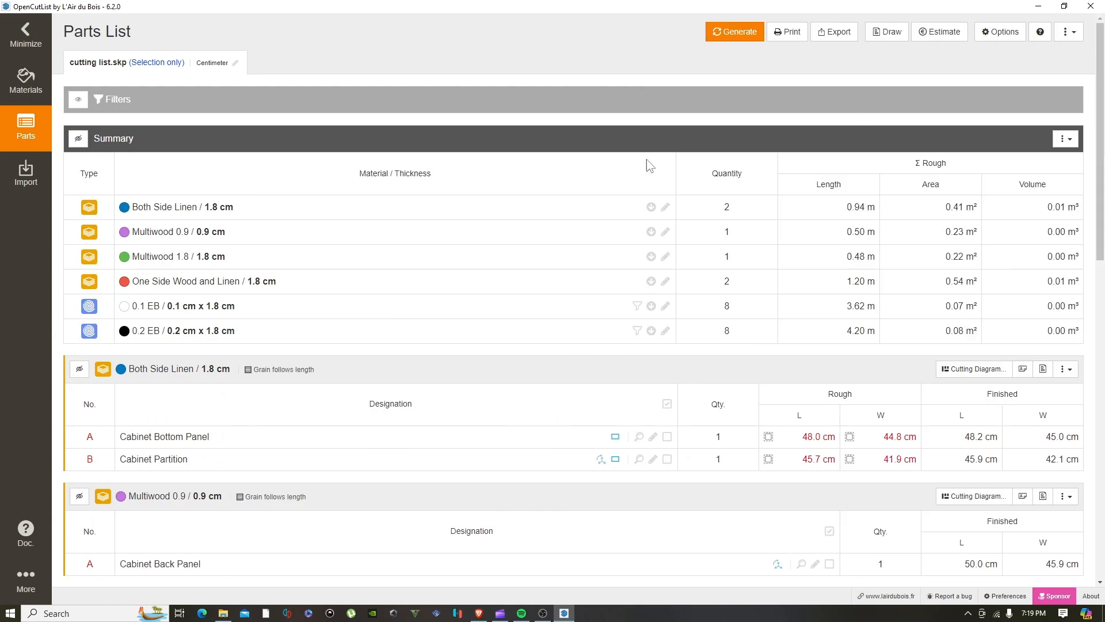
# Set the optimization level to Advanced in the cutting diagram settings for the Both Side Linen / 1.8 cm group
pyautogui.scroll(-2, 778, 345)
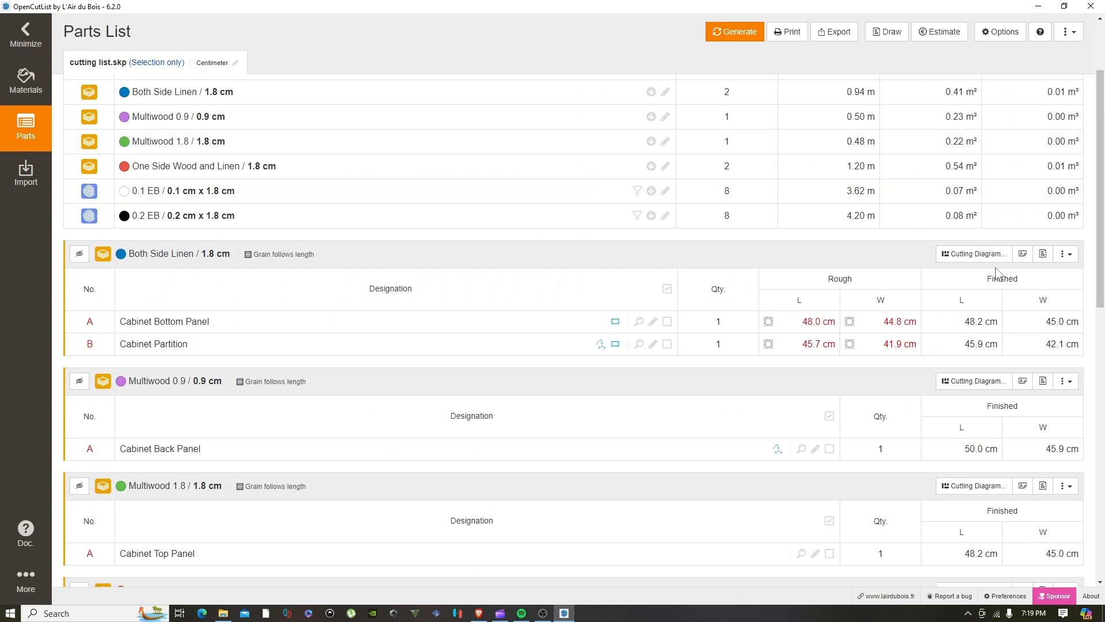
pyautogui.click(964, 258)
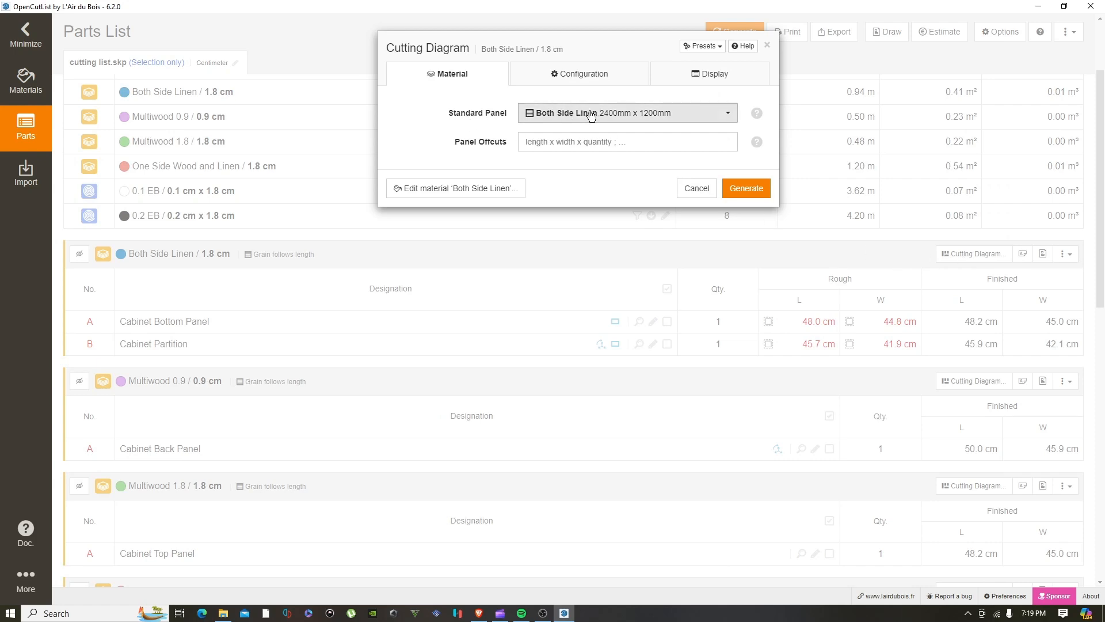
pyautogui.click(622, 120)
pyautogui.click(622, 119)
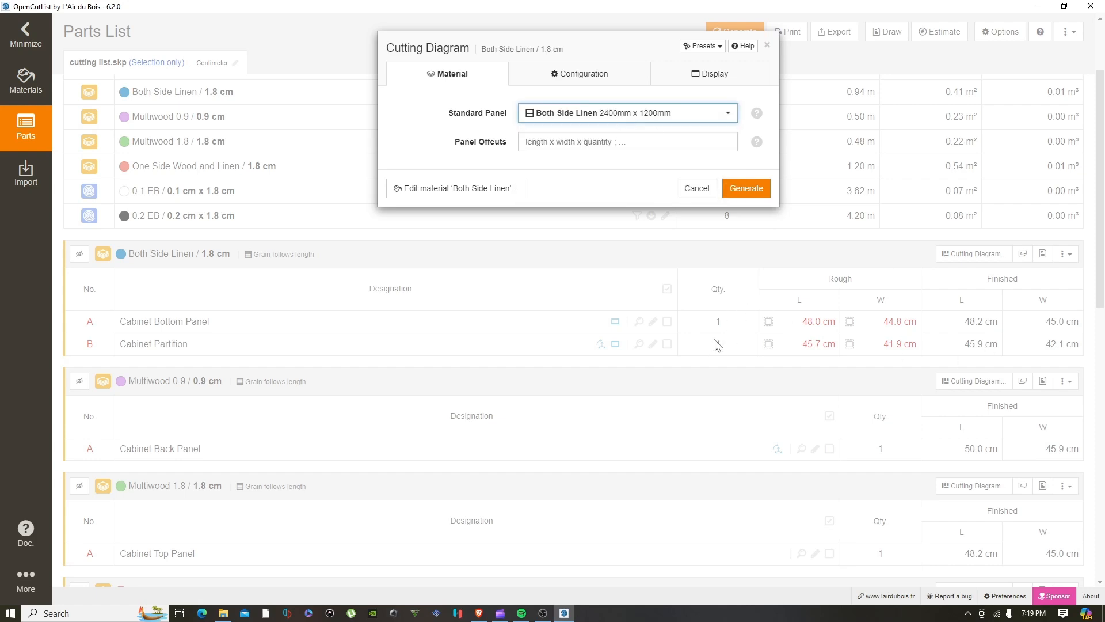
pyautogui.click(636, 72)
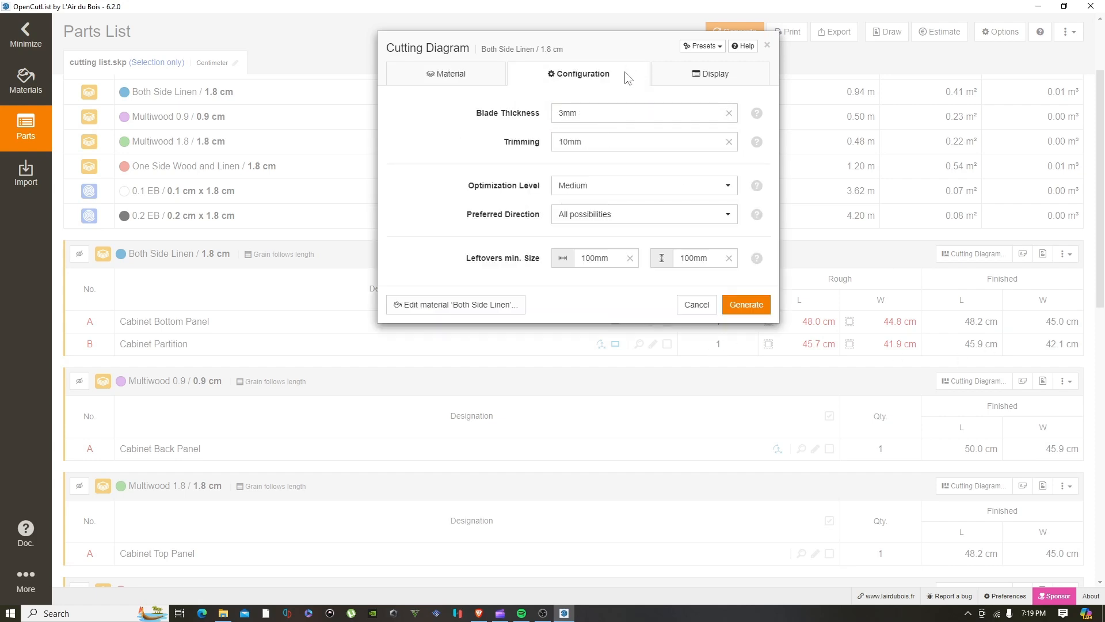
pyautogui.moveTo(587, 111); pyautogui.dragTo(517, 117)
pyautogui.click(615, 146)
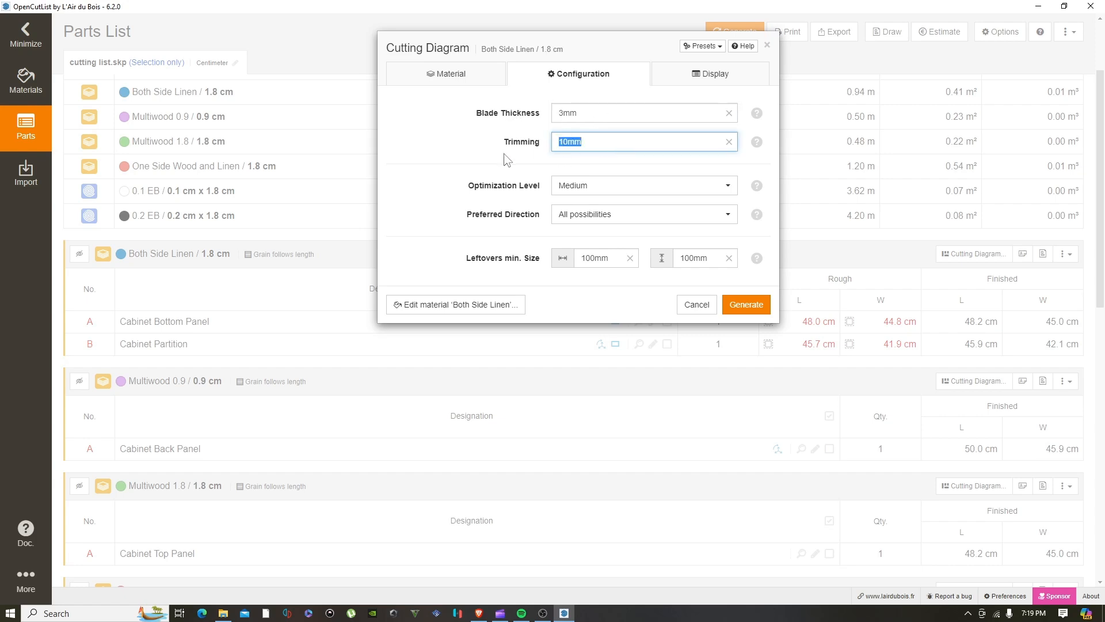
pyautogui.click(592, 183)
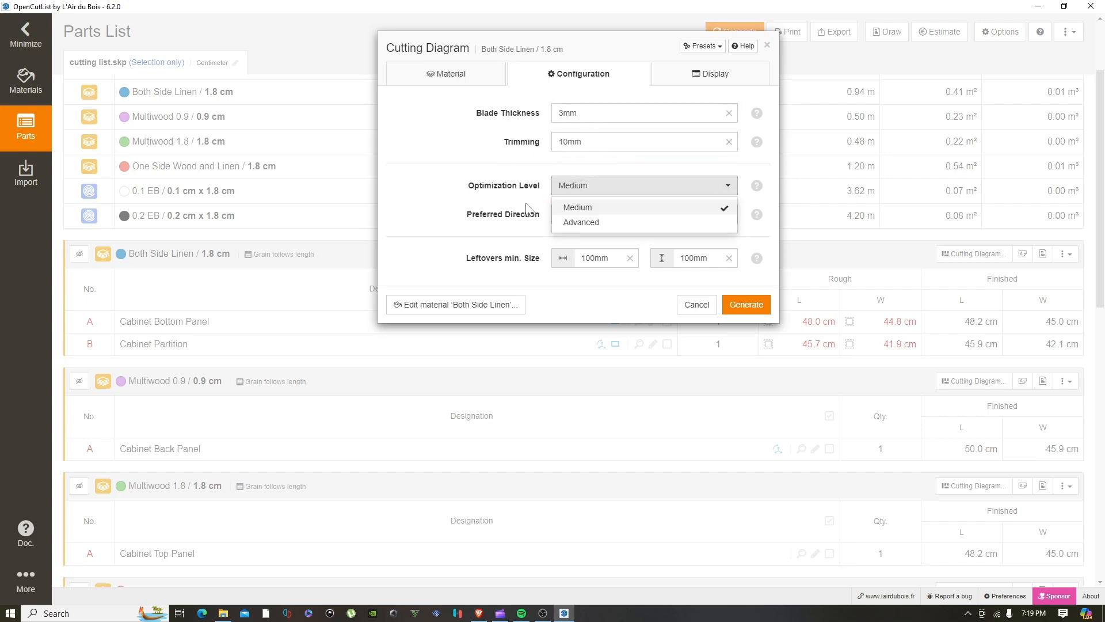
pyautogui.click(582, 222)
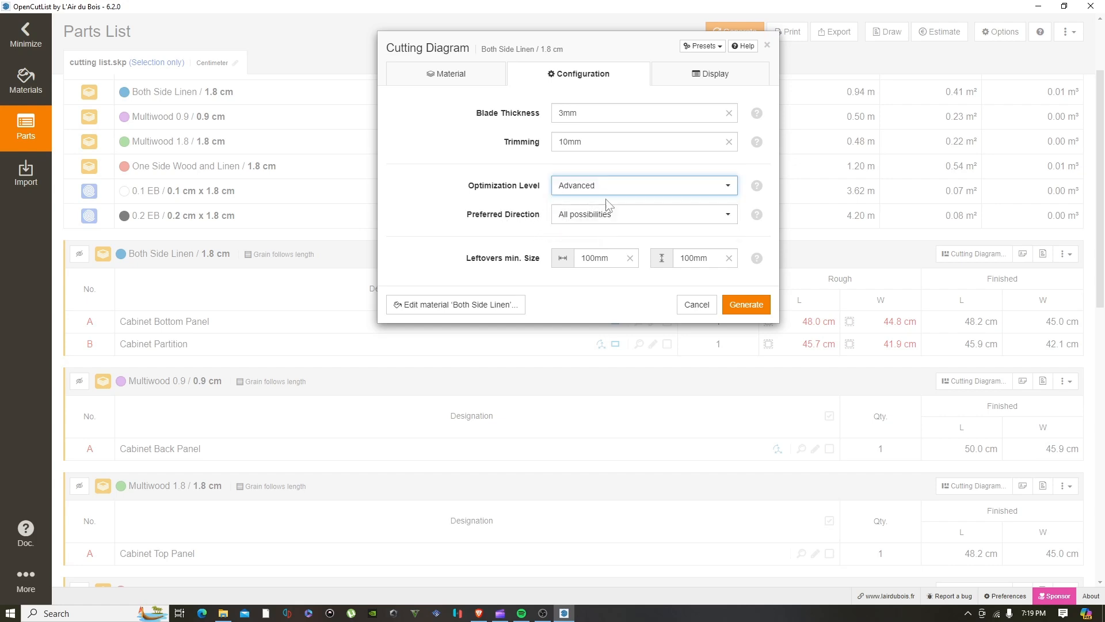
# Keep edge bands hidden in the display options and generate the Both Side Linen cutting diagram on the 2400mm x 1200mm standard panel
pyautogui.click(698, 77)
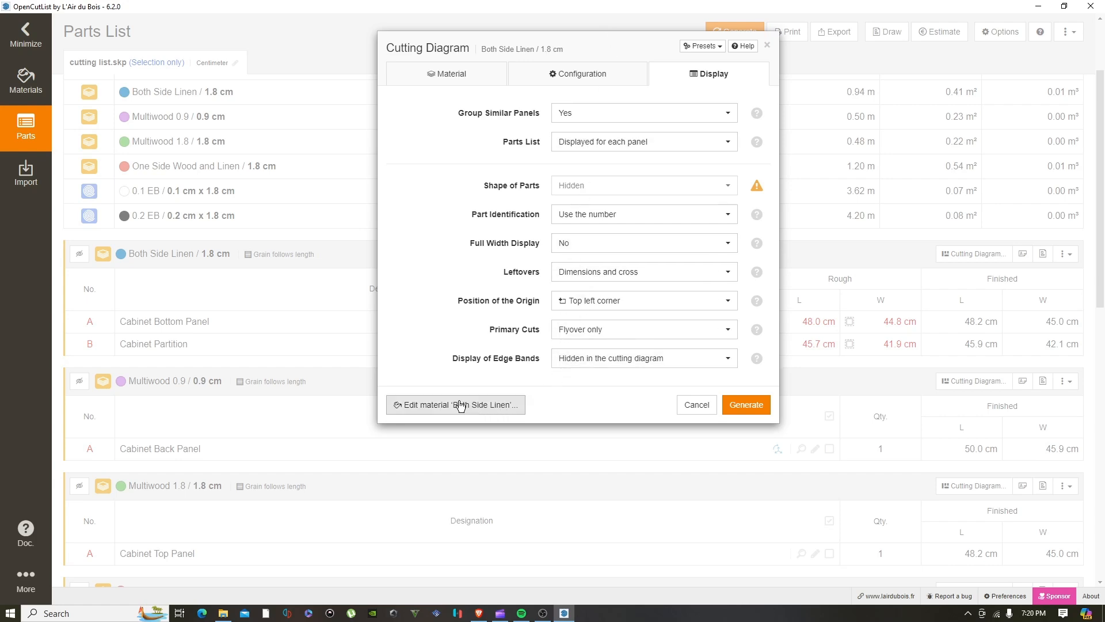
pyautogui.click(702, 360)
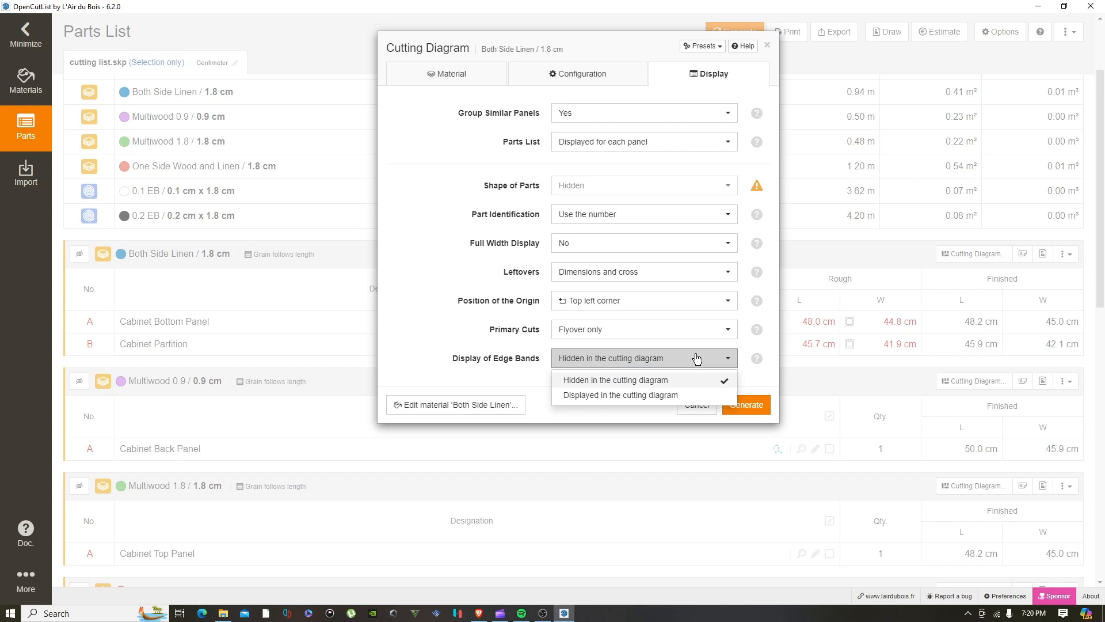
pyautogui.click(677, 360)
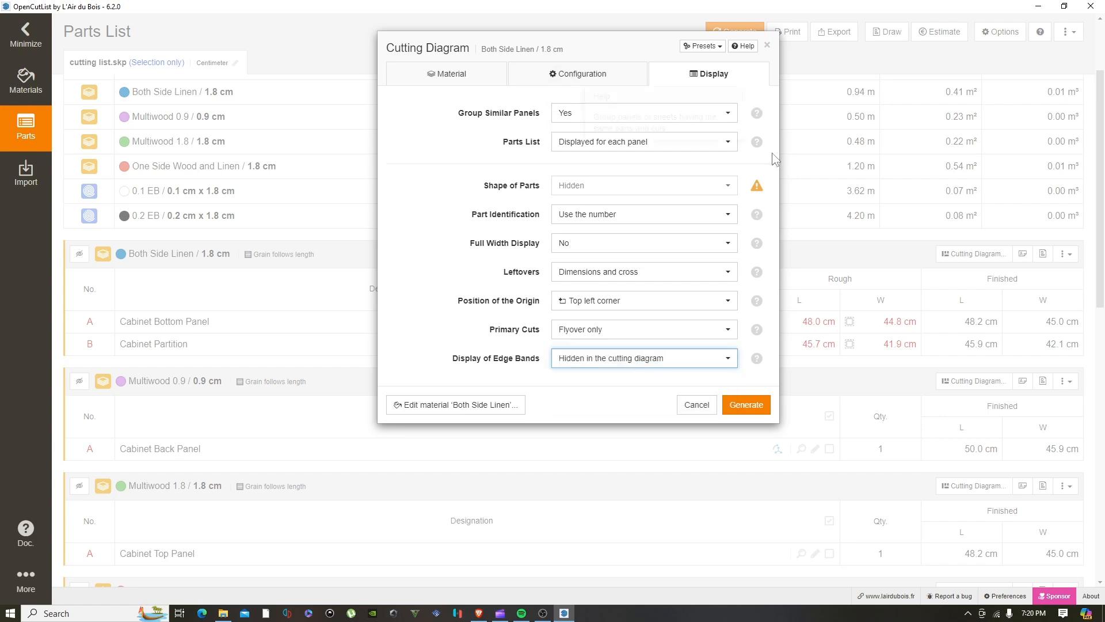
pyautogui.click(488, 76)
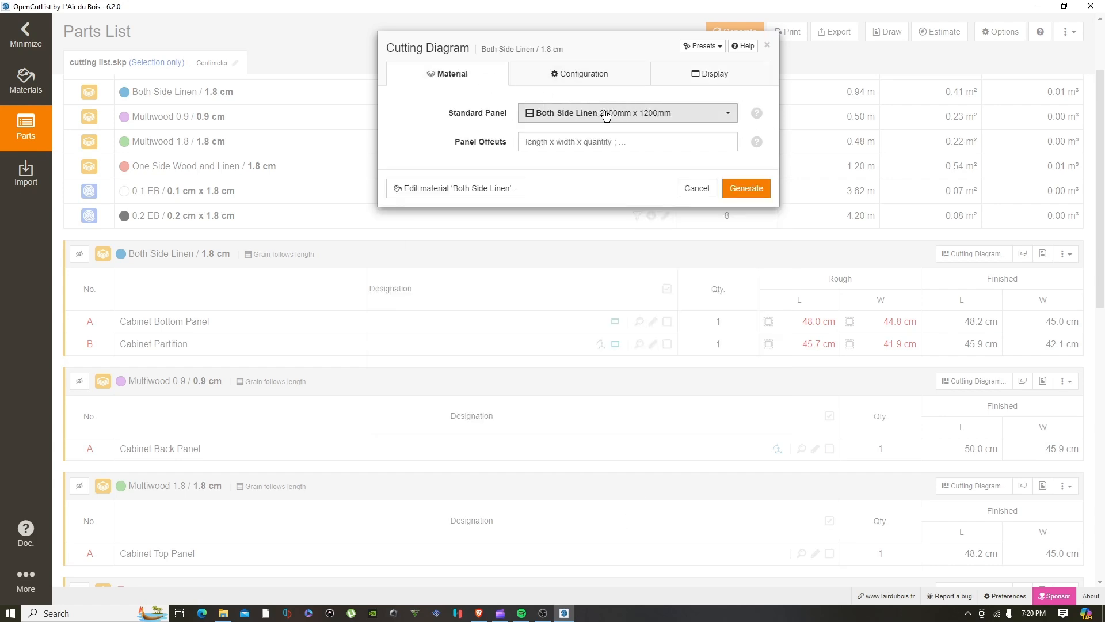
pyautogui.click(748, 190)
# Examine the Both Side Linen panel layout, expand its list of leftovers to keep, and close the cutting diagram
pyautogui.scroll(-2, 750, 191)
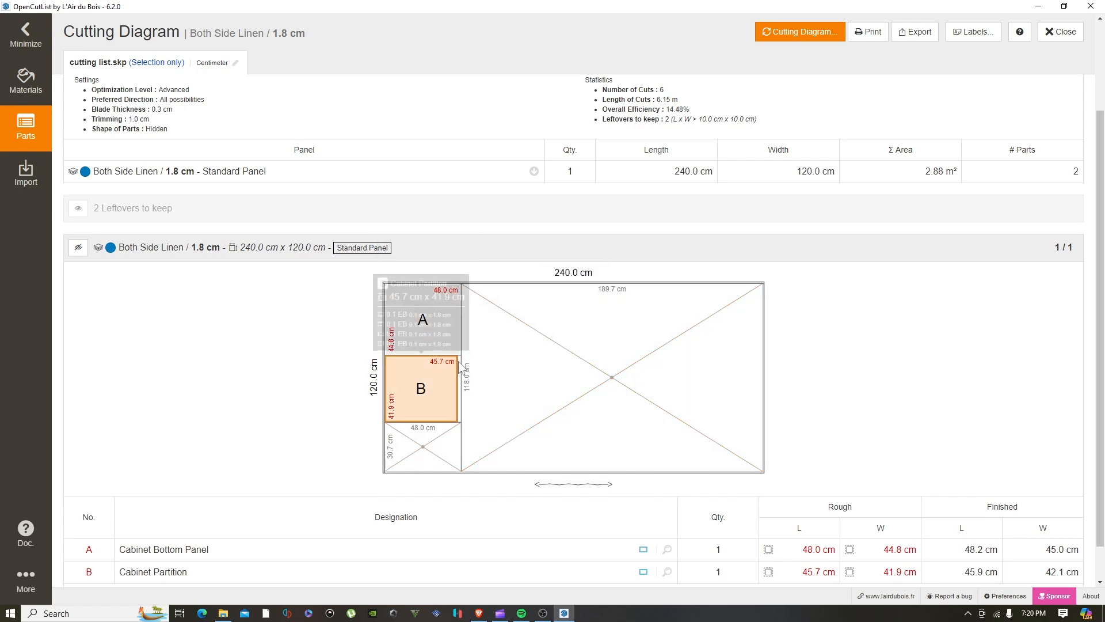
pyautogui.scroll(1, 593, 382)
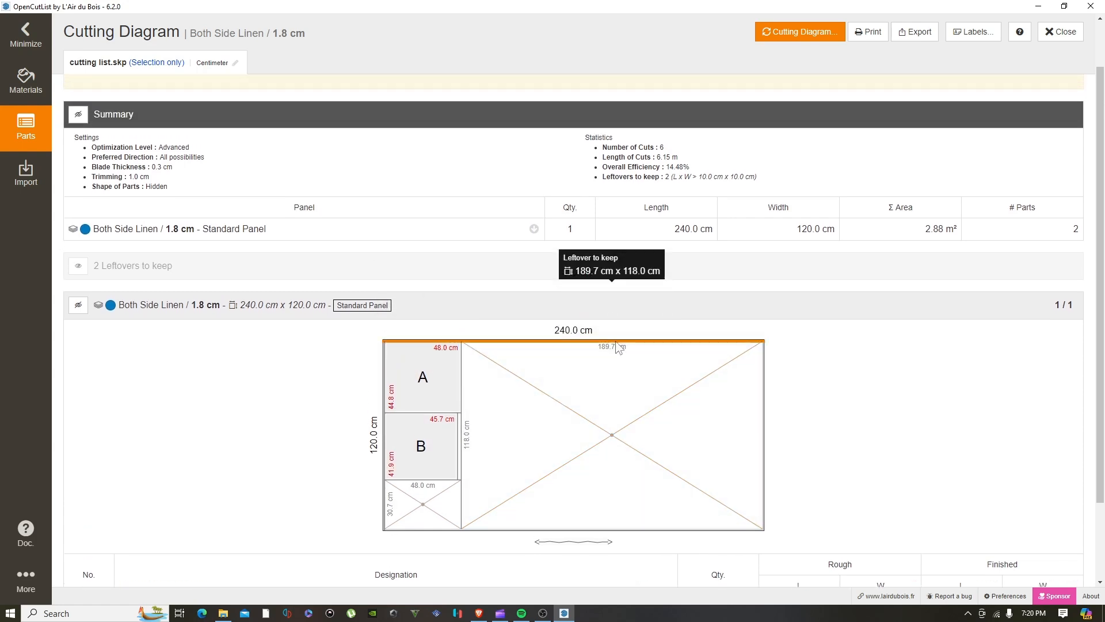
pyautogui.scroll(-1, 482, 436)
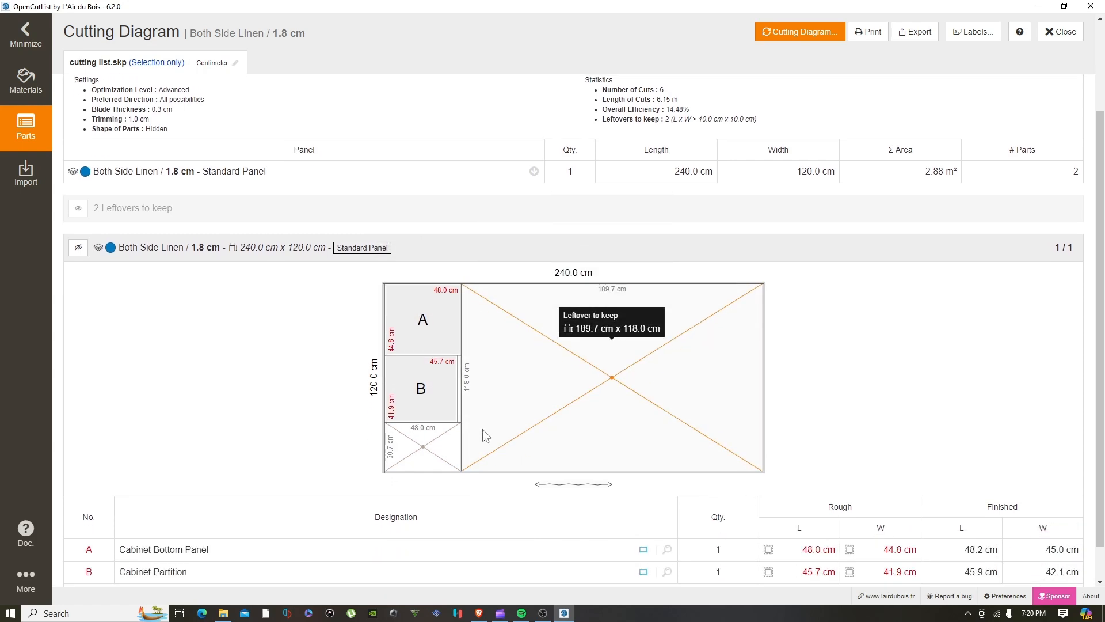
pyautogui.scroll(-1, 482, 429)
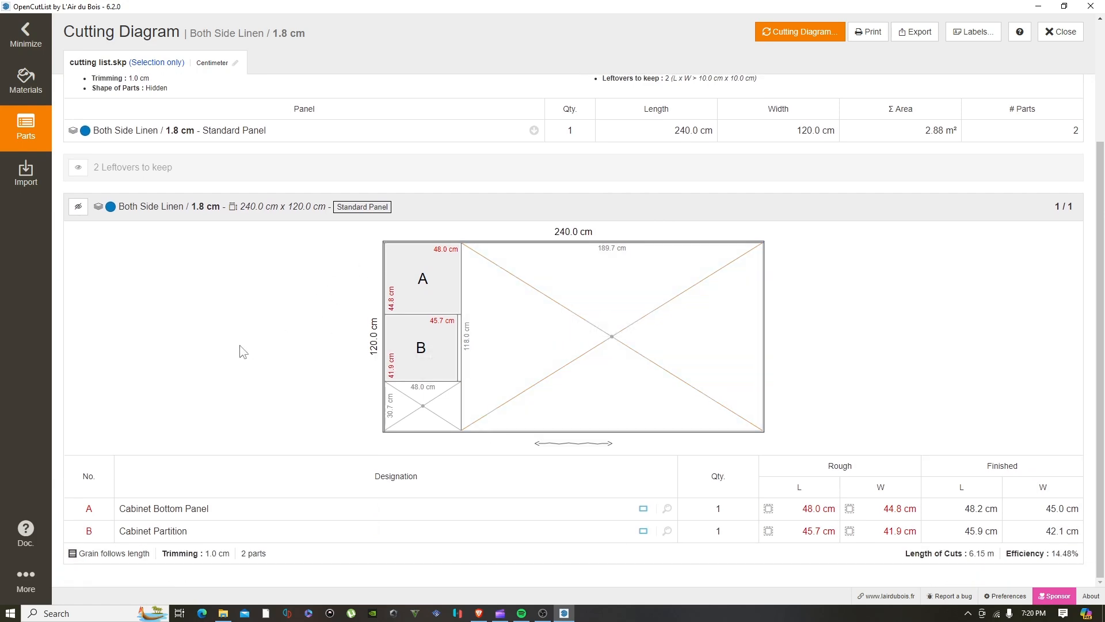
pyautogui.scroll(1, 142, 292)
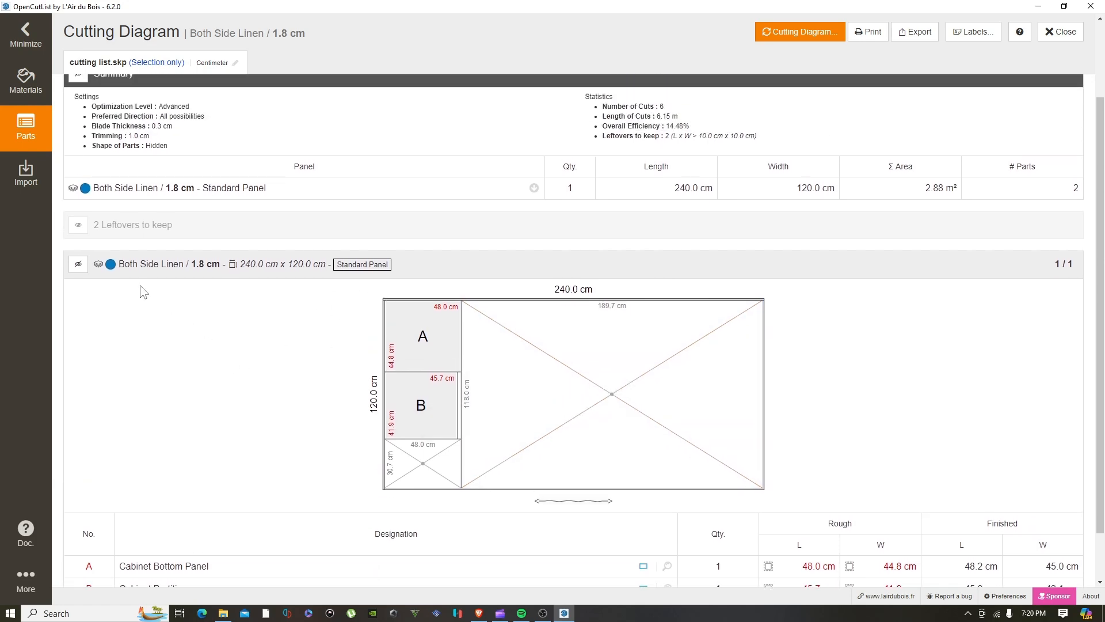
pyautogui.click(80, 227)
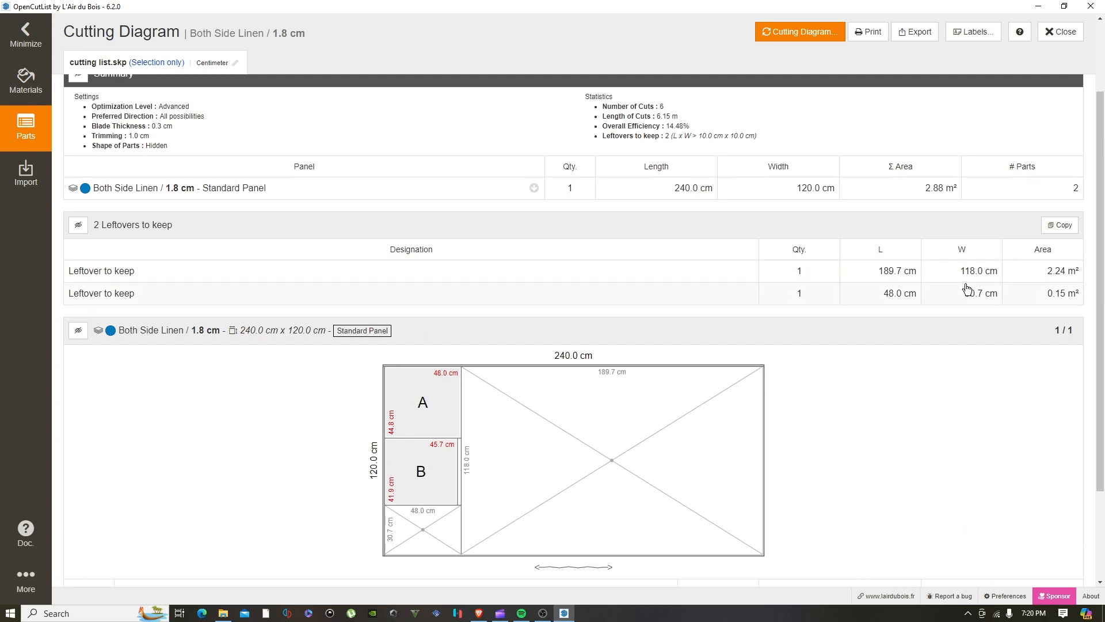
pyautogui.scroll(2, 840, 215)
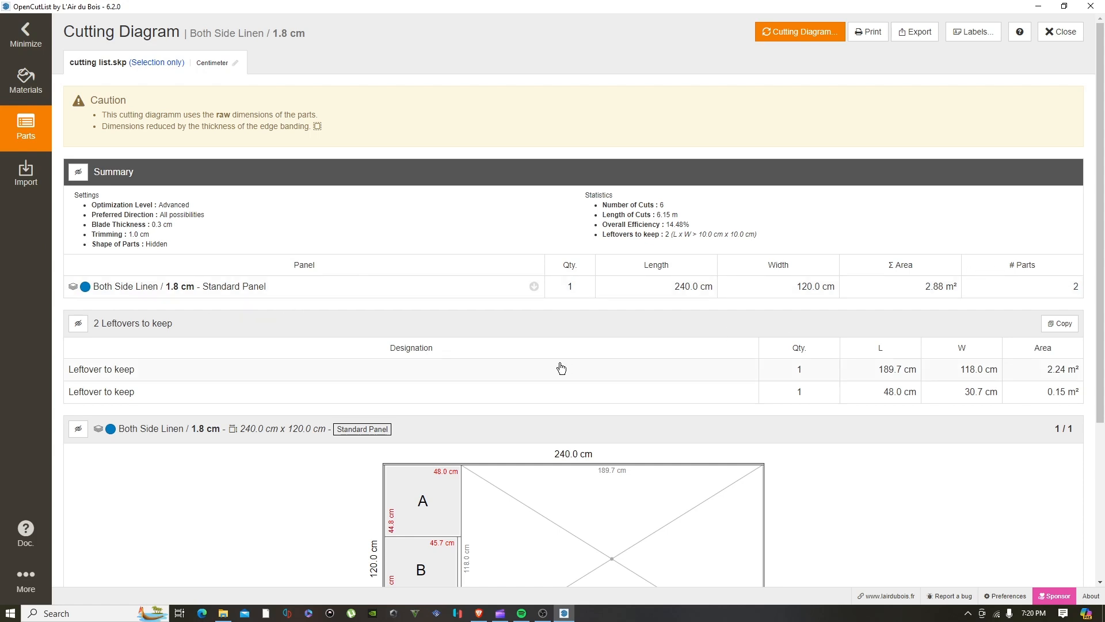
pyautogui.click(1054, 32)
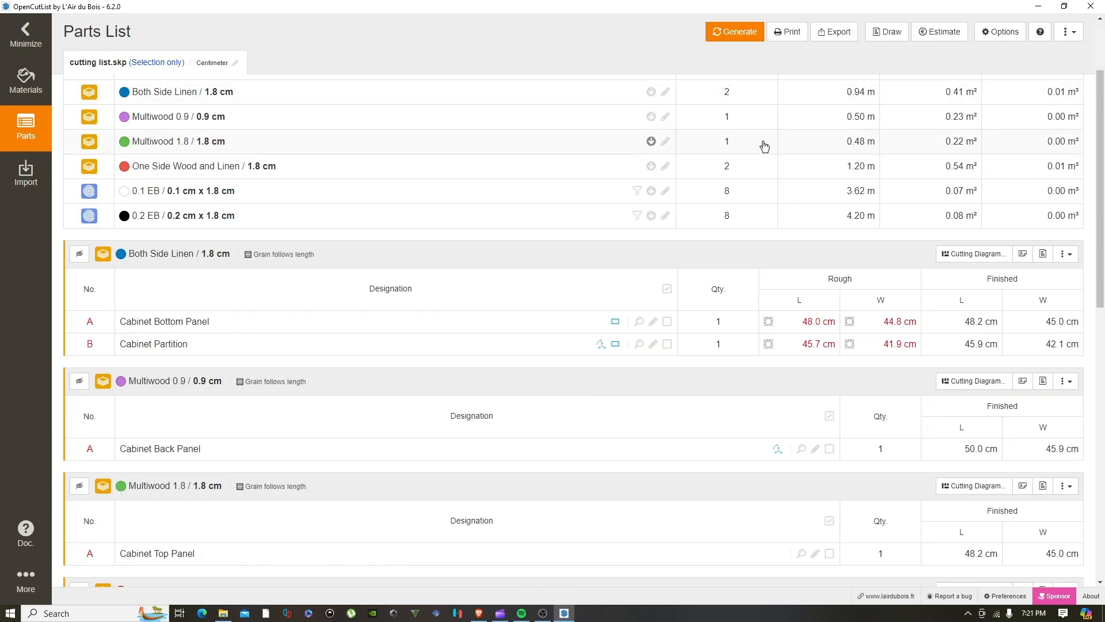
# Generate a drawing of the cabinet parts with the part color set to Without color
pyautogui.click(885, 34)
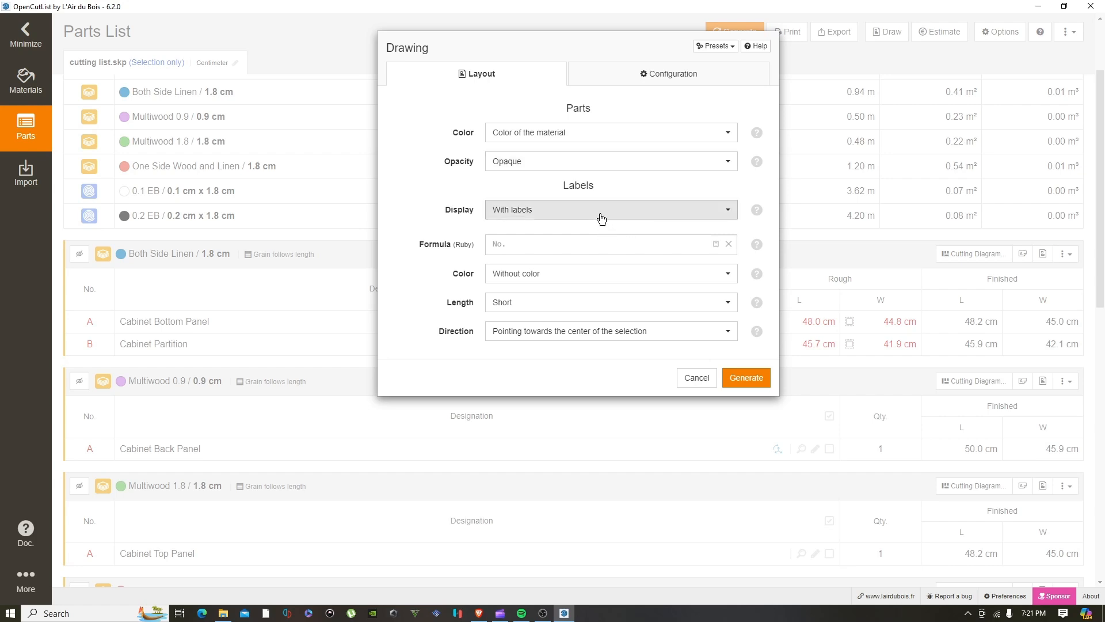
pyautogui.click(677, 133)
pyautogui.click(553, 137)
pyautogui.click(555, 139)
pyautogui.click(540, 156)
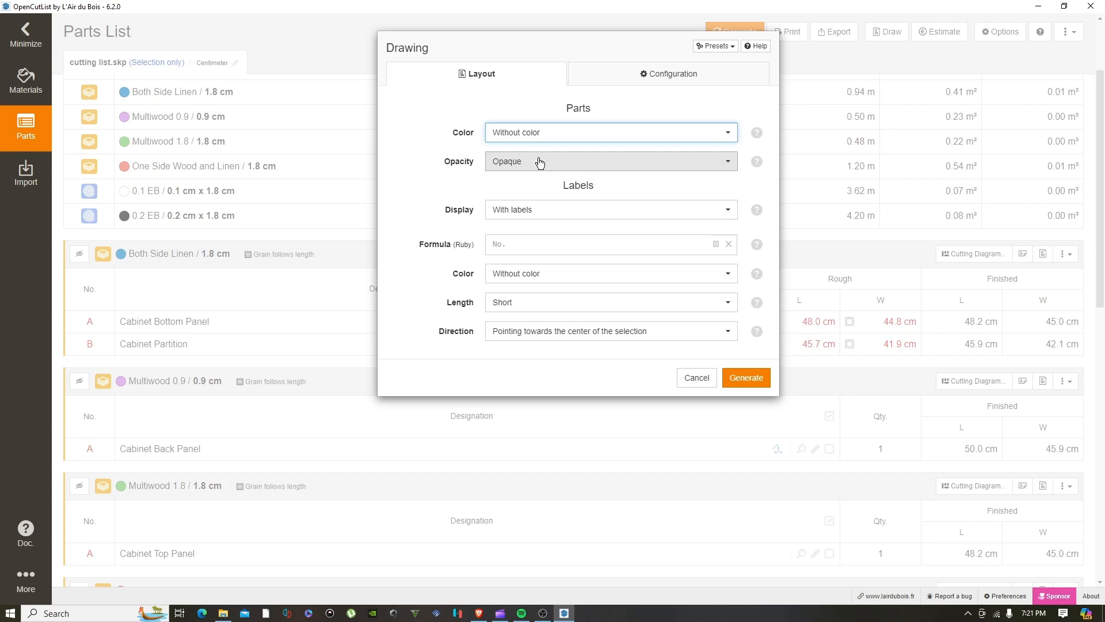
pyautogui.click(744, 379)
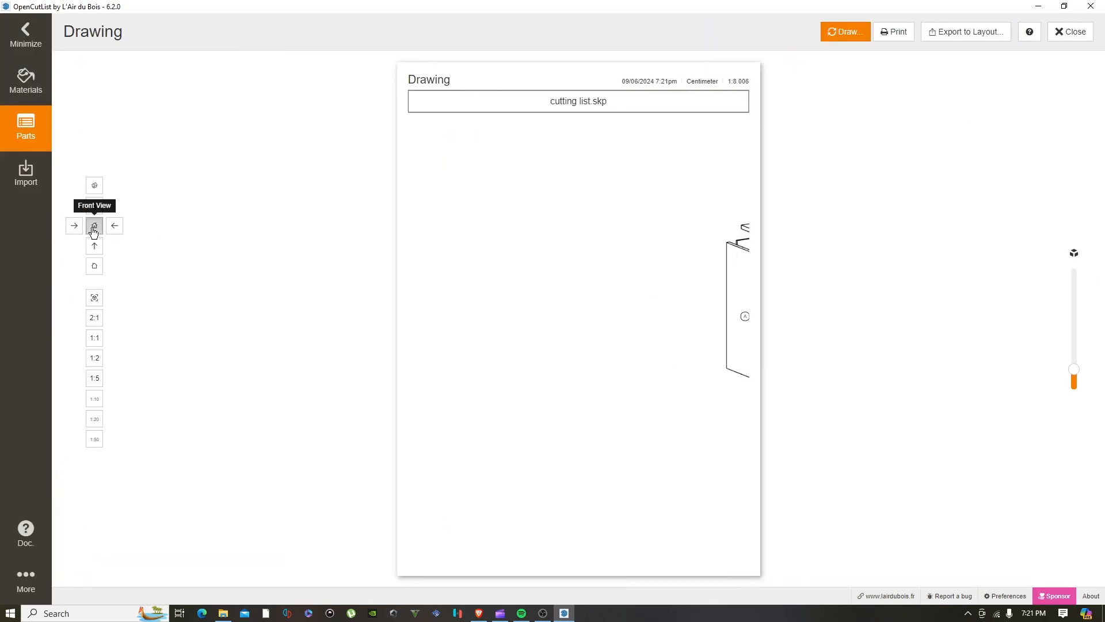
# Turn the uncolored drawing from the front view to an angled view, reduce the exploded spacing between parts, and close it
pyautogui.click(94, 231)
pyautogui.moveTo(544, 377); pyautogui.dragTo(612, 414)
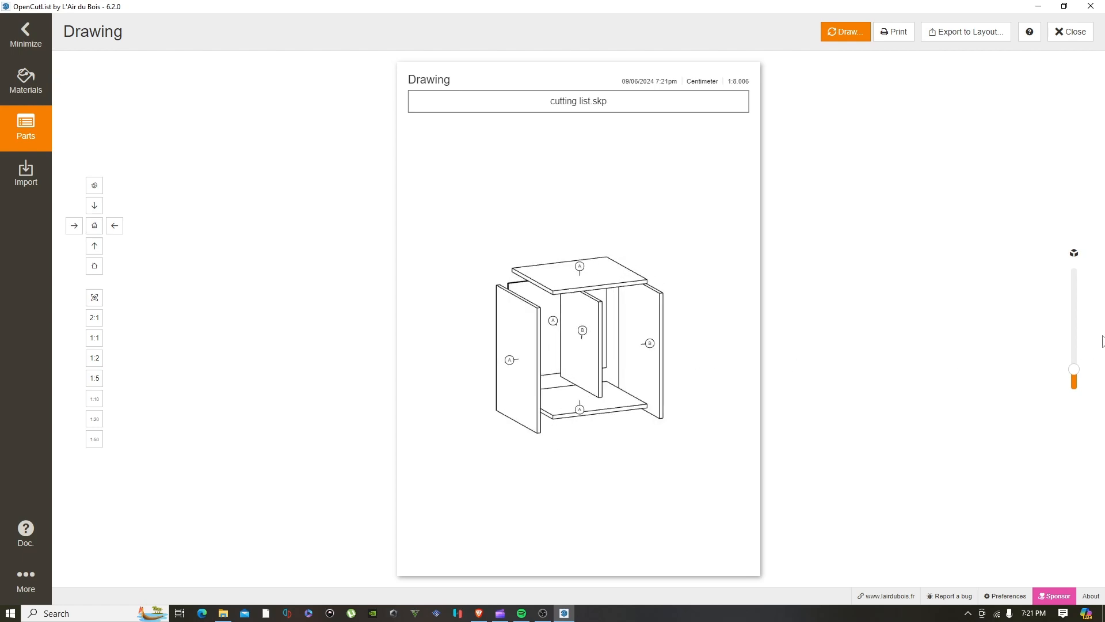
pyautogui.moveTo(1079, 377)
pyautogui.mouseDown()
pyautogui.moveTo(1074, 271)
pyautogui.moveTo(1056, 414)
pyautogui.moveTo(1056, 313)
pyautogui.moveTo(1066, 384)
pyautogui.mouseUp()
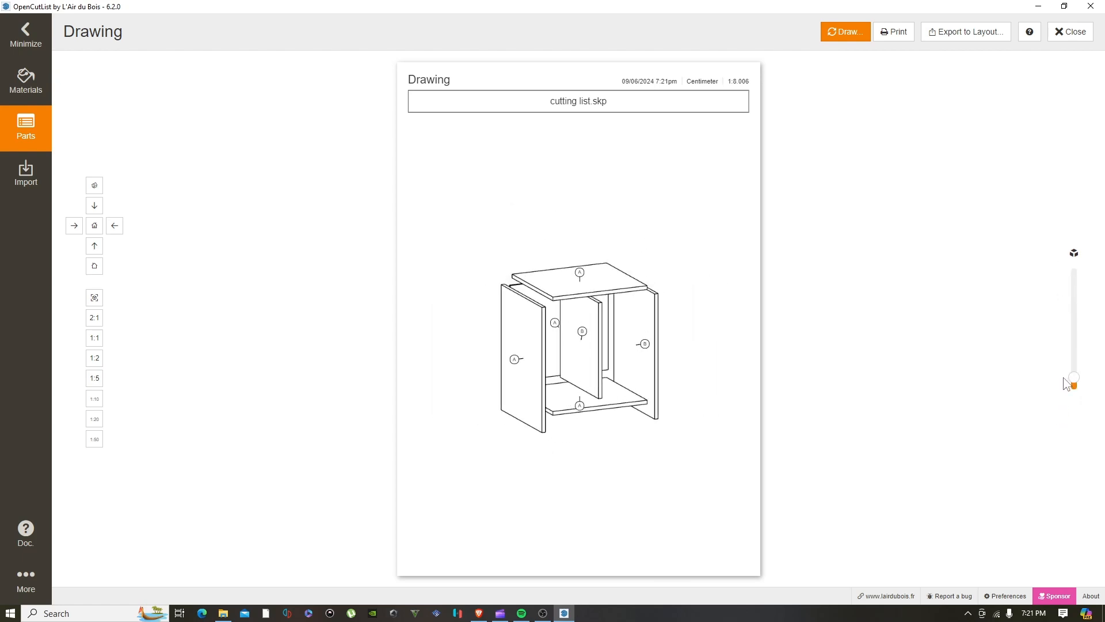
pyautogui.moveTo(714, 345)
pyautogui.mouseDown()
pyautogui.moveTo(577, 340)
pyautogui.moveTo(721, 336)
pyautogui.mouseUp()
pyautogui.click(1070, 32)
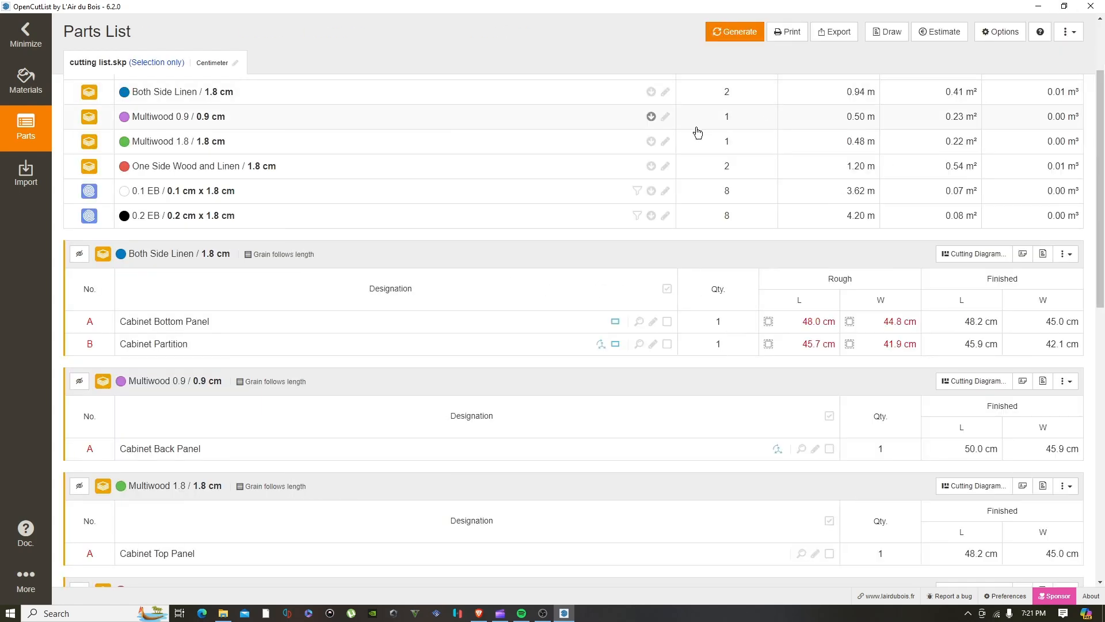
# Generate the drawing again with the part color set to Color of the material
pyautogui.click(887, 31)
pyautogui.click(633, 134)
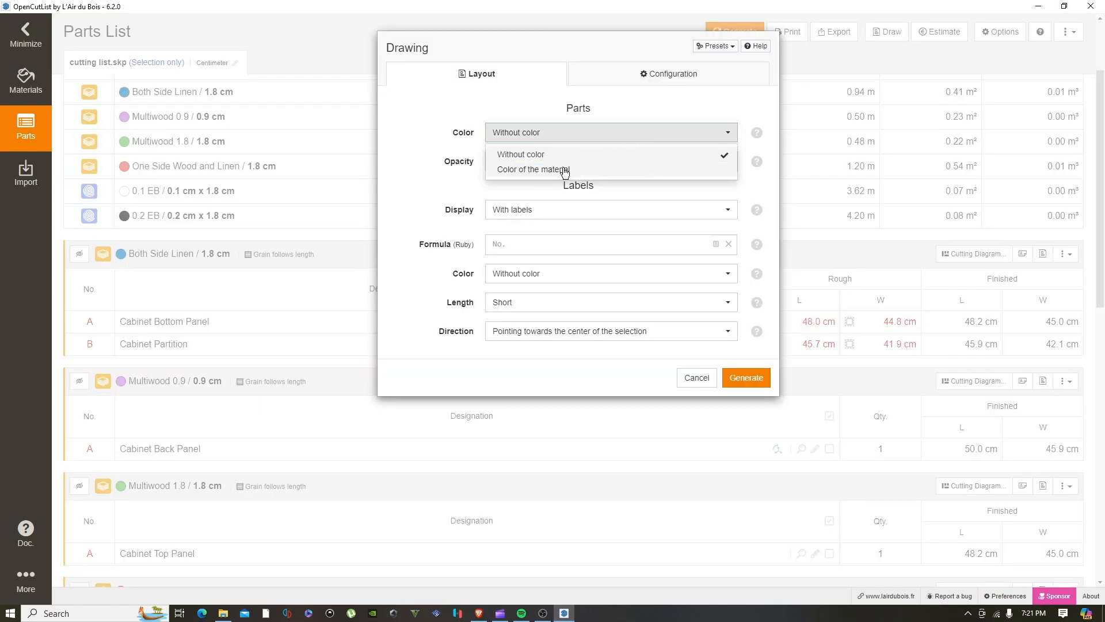
pyautogui.click(501, 171)
pyautogui.click(746, 379)
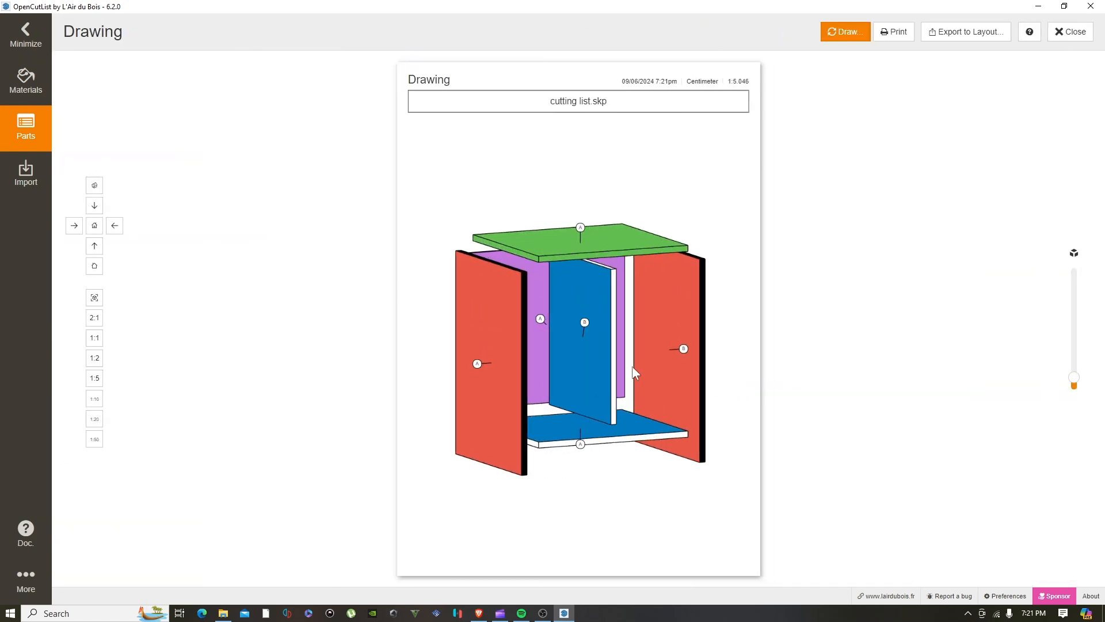
# Examine the colored exploded drawing from different angles, close it, and look over the parts list
pyautogui.moveTo(634, 367); pyautogui.dragTo(498, 367)
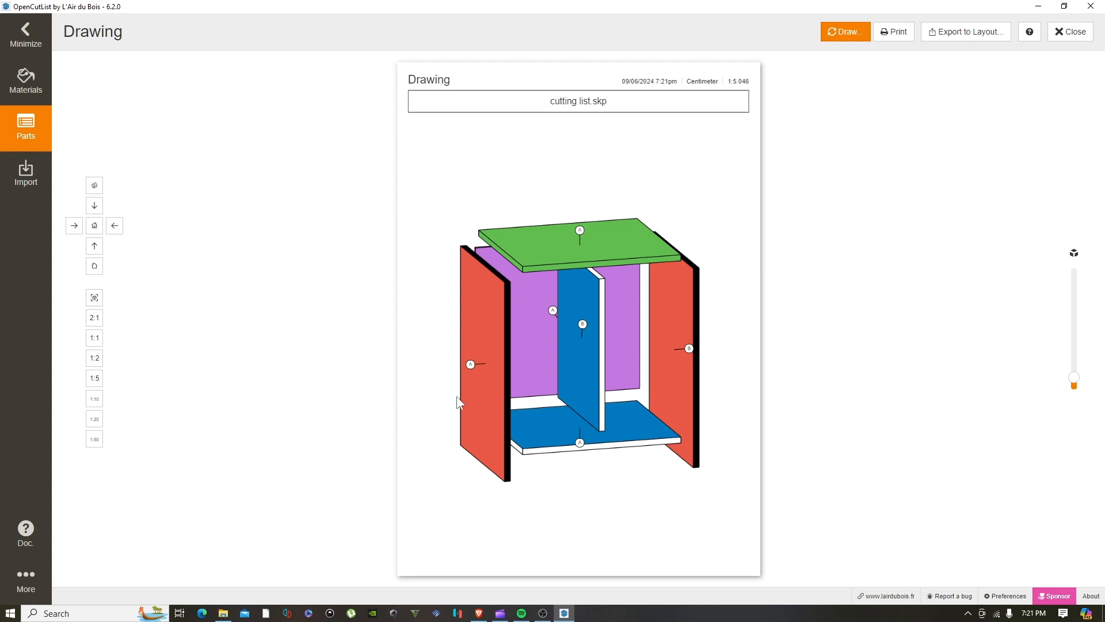
pyautogui.moveTo(461, 400); pyautogui.dragTo(626, 346)
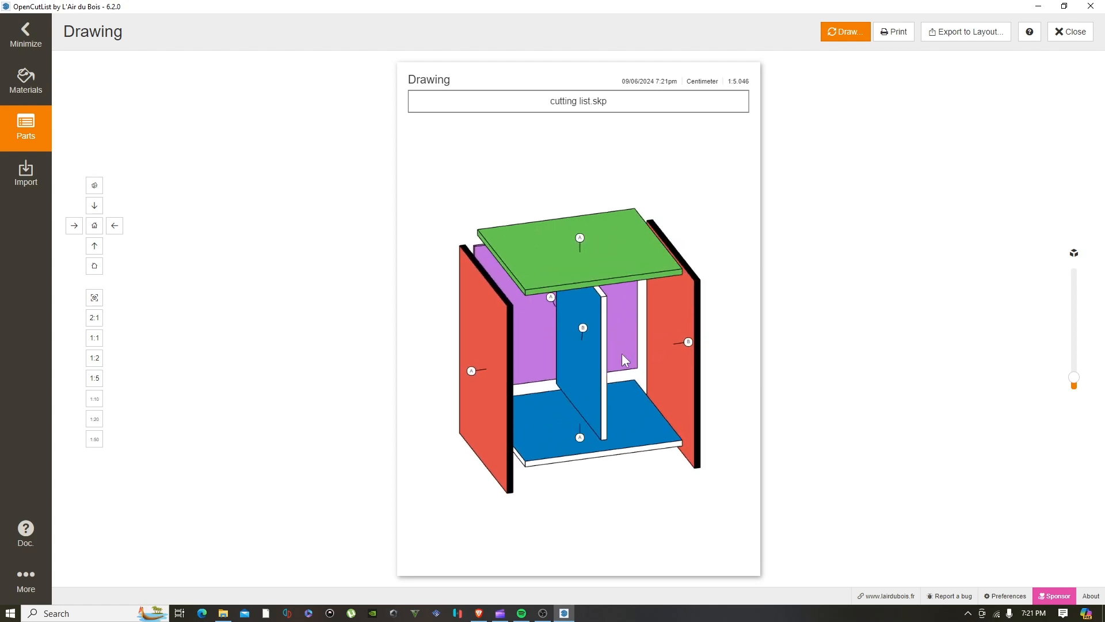
pyautogui.click(1064, 41)
pyautogui.scroll(2, 375, 319)
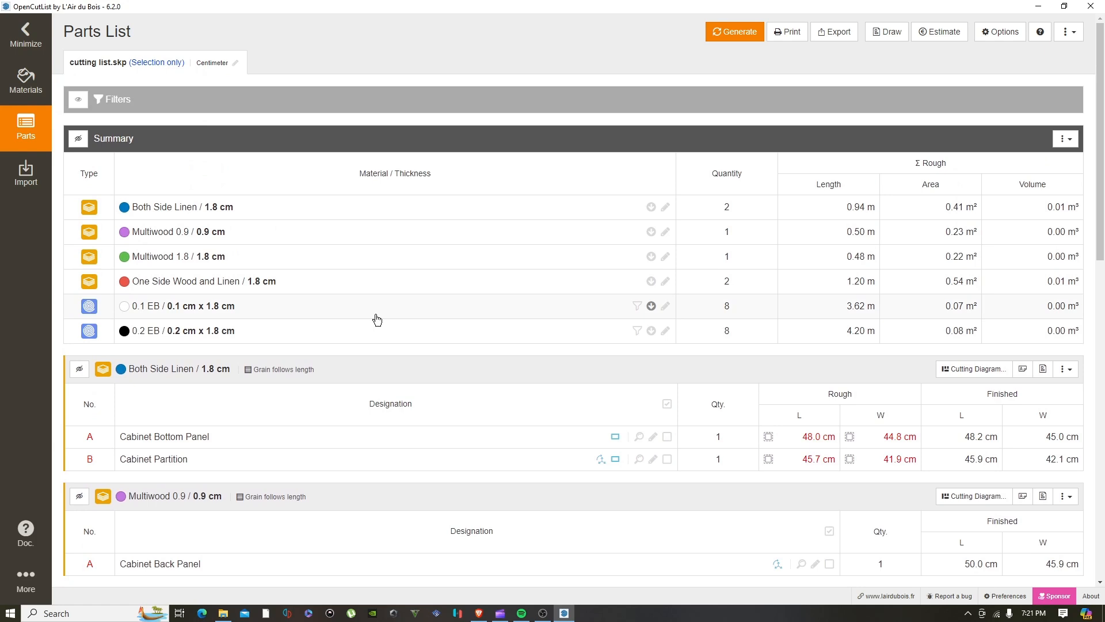
pyautogui.scroll(-3, 375, 318)
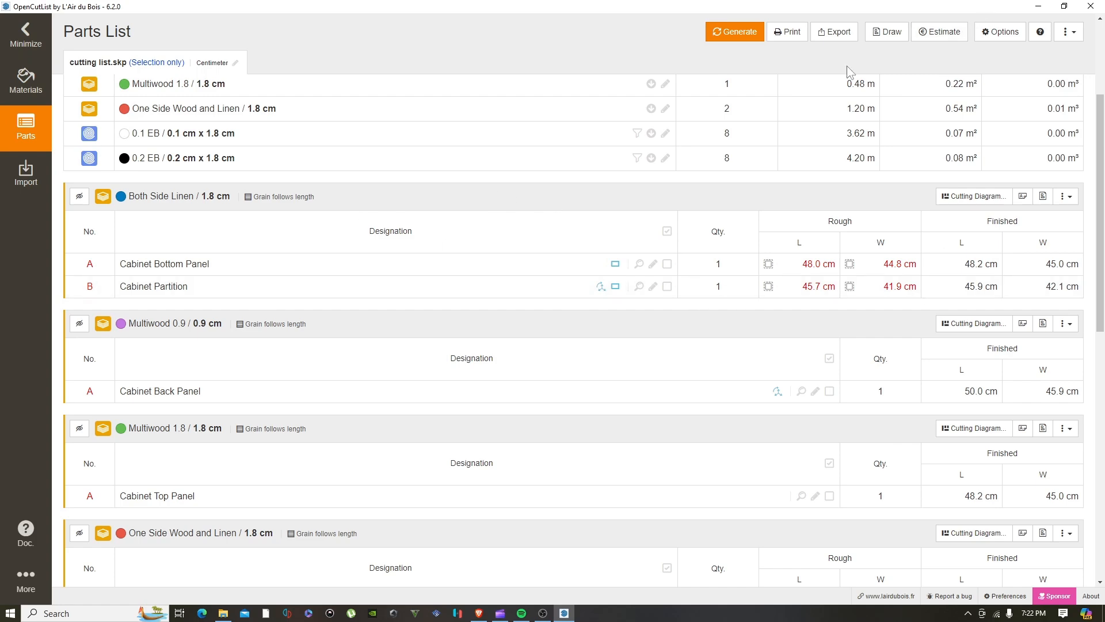
# Switch to the SketchUp model, select both cabinets, and generate a parts list for the selection
pyautogui.click(25, 34)
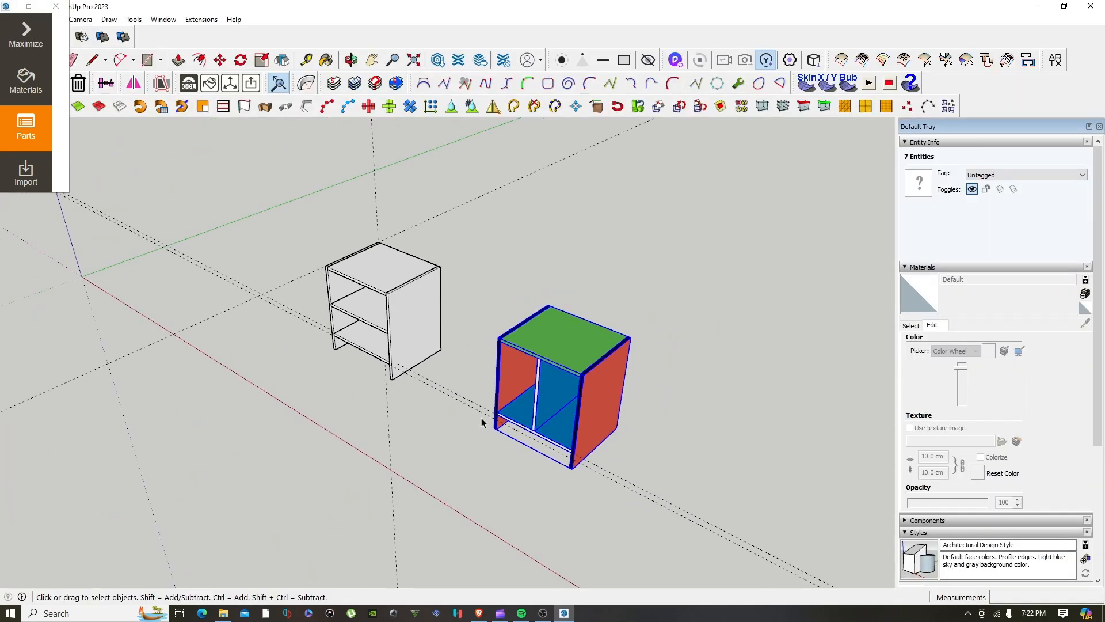
pyautogui.click(320, 167)
pyautogui.moveTo(274, 165); pyautogui.dragTo(732, 502)
pyautogui.click(201, 19)
pyautogui.moveTo(257, 229)
pyautogui.click(344, 271)
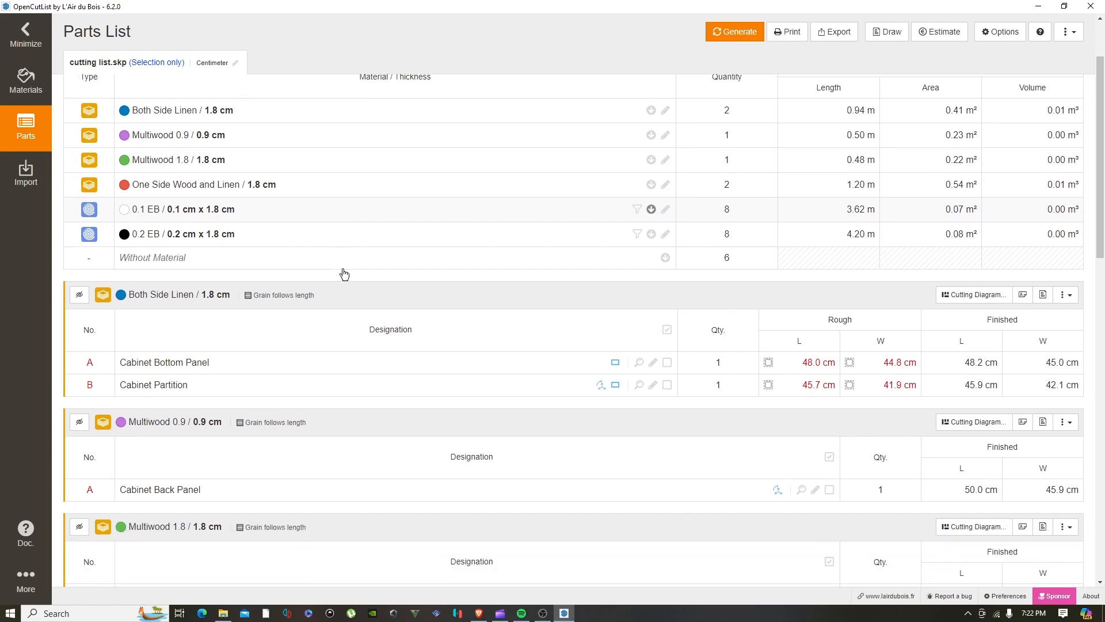
# Assign the One Side Wood and Linen material to Side Panel 1 in the Without Material group
pyautogui.scroll(-8, 345, 273)
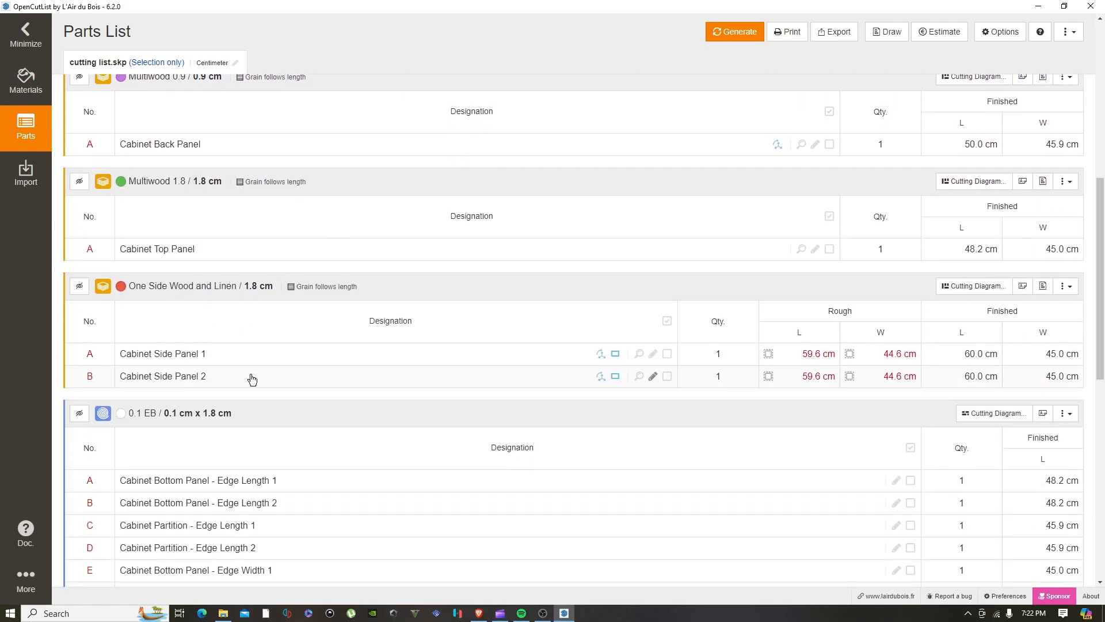
pyautogui.scroll(9, 246, 379)
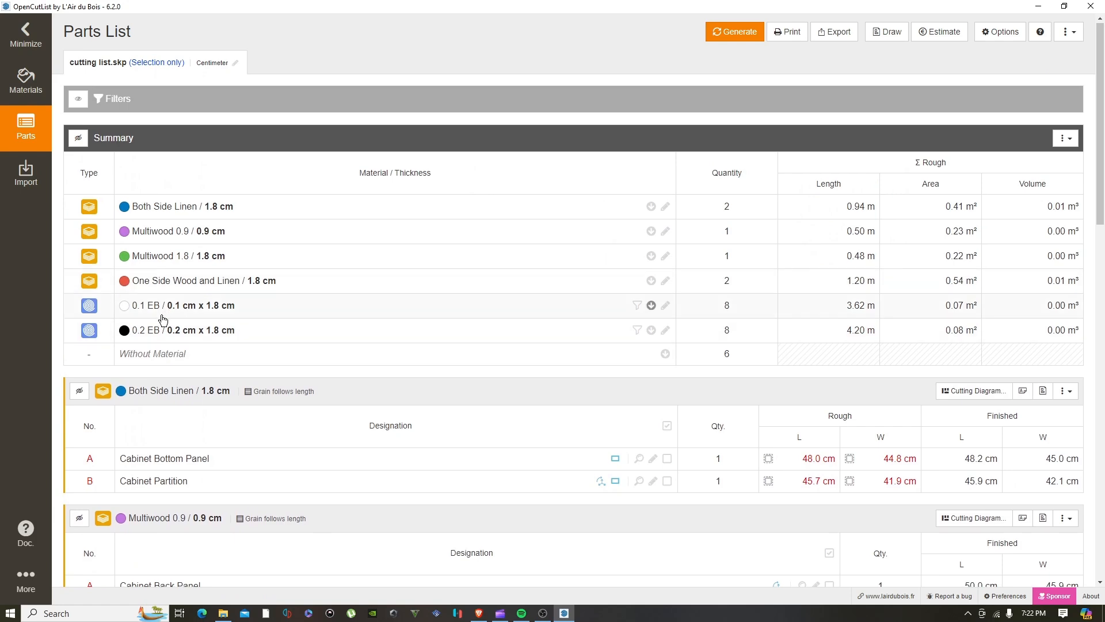
pyautogui.scroll(-7, 164, 320)
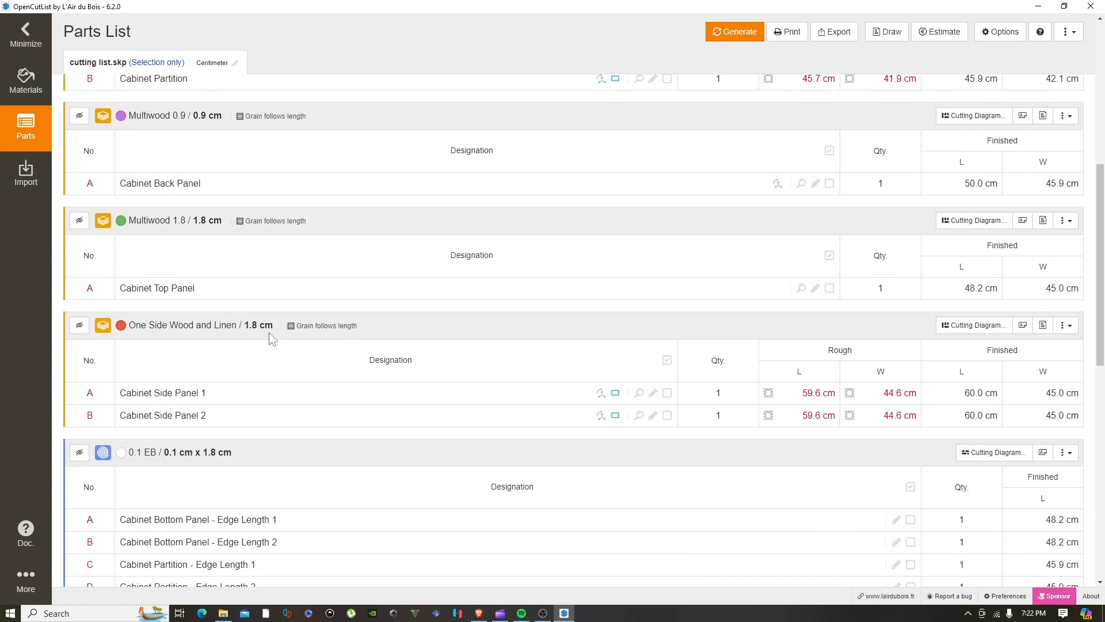
pyautogui.scroll(-3, 268, 333)
pyautogui.scroll(-7, 272, 338)
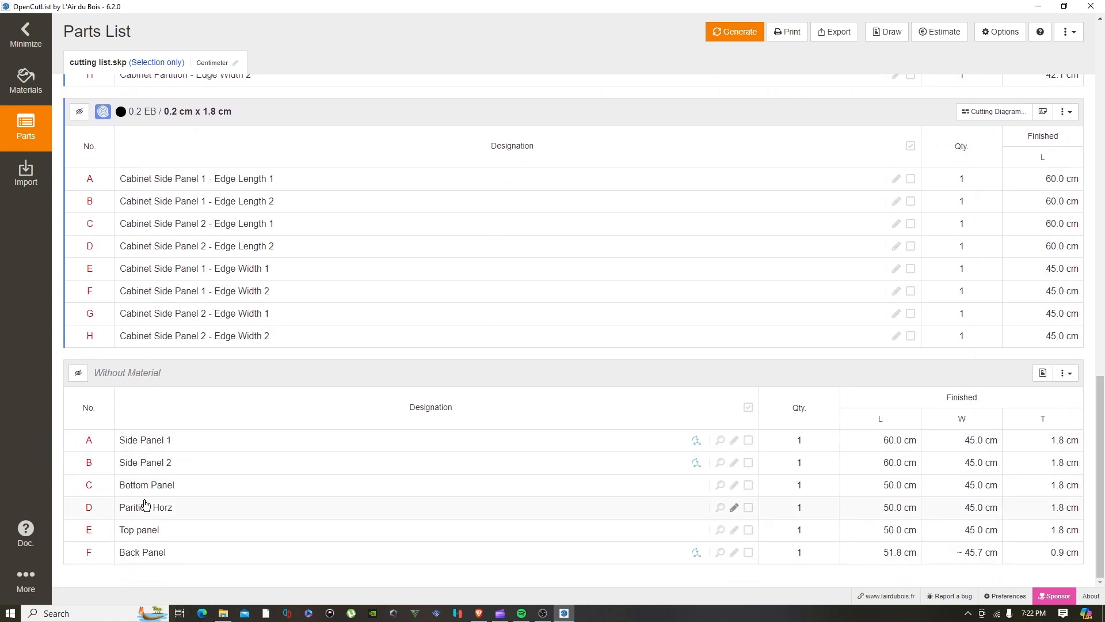
pyautogui.click(735, 441)
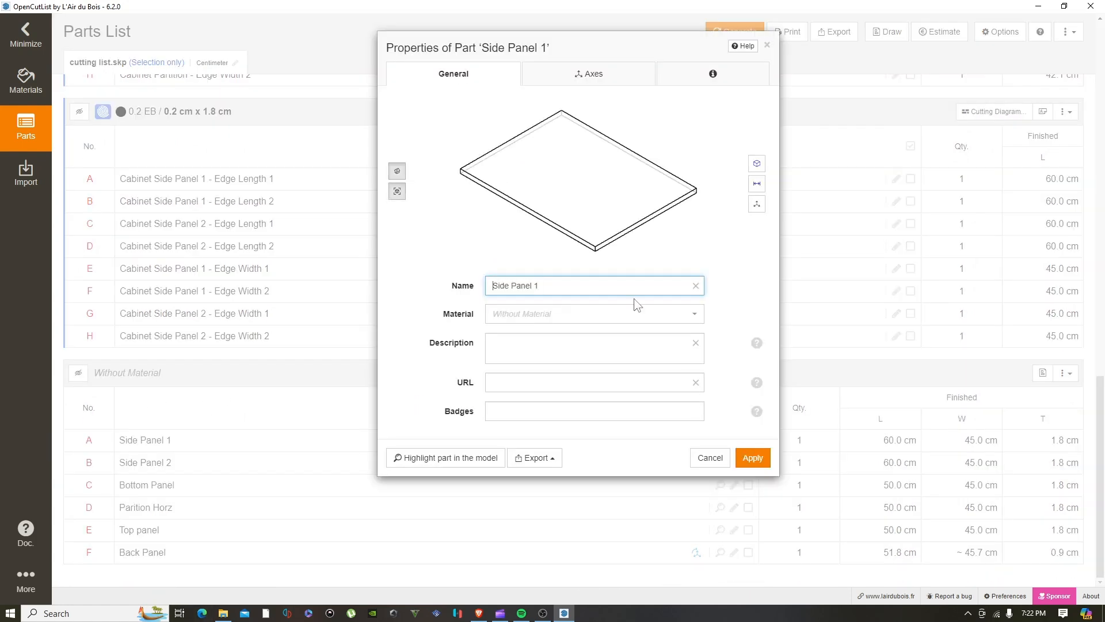
pyautogui.click(612, 312)
pyautogui.click(575, 408)
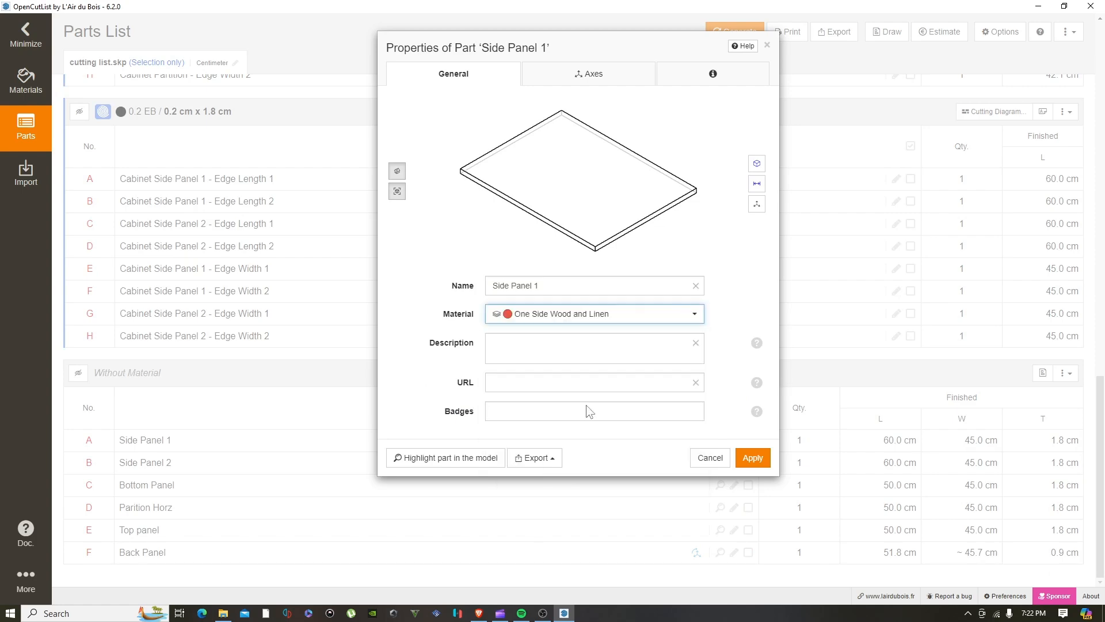
pyautogui.click(752, 457)
# Assign the One Side Wood and Linen material to Side Panel 2
pyautogui.scroll(-20, 695, 498)
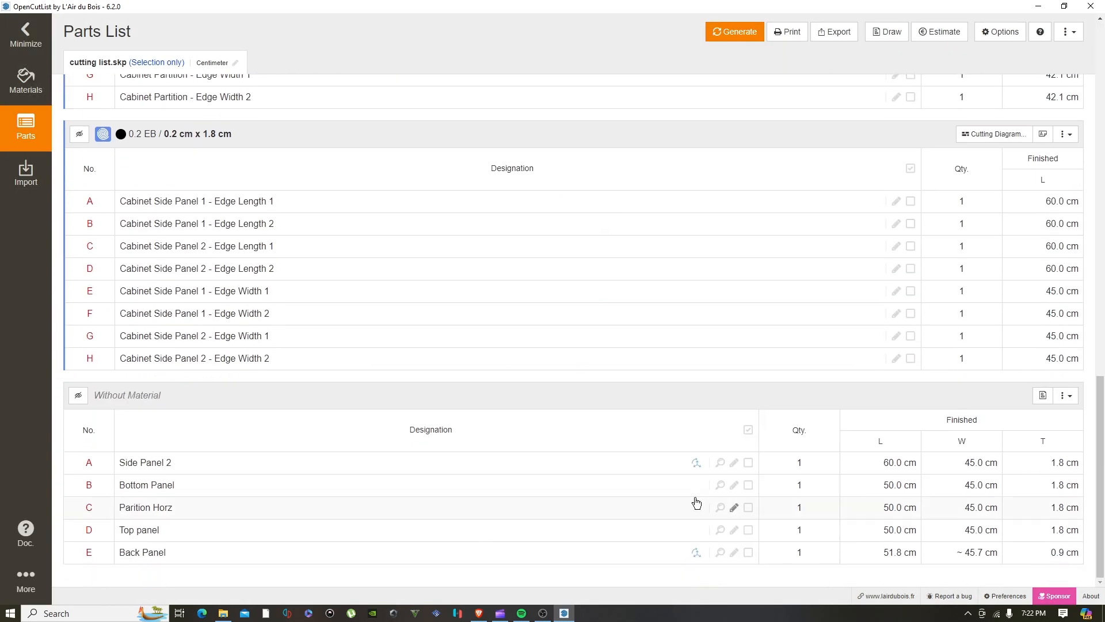
pyautogui.click(734, 463)
pyautogui.click(608, 315)
pyautogui.click(554, 406)
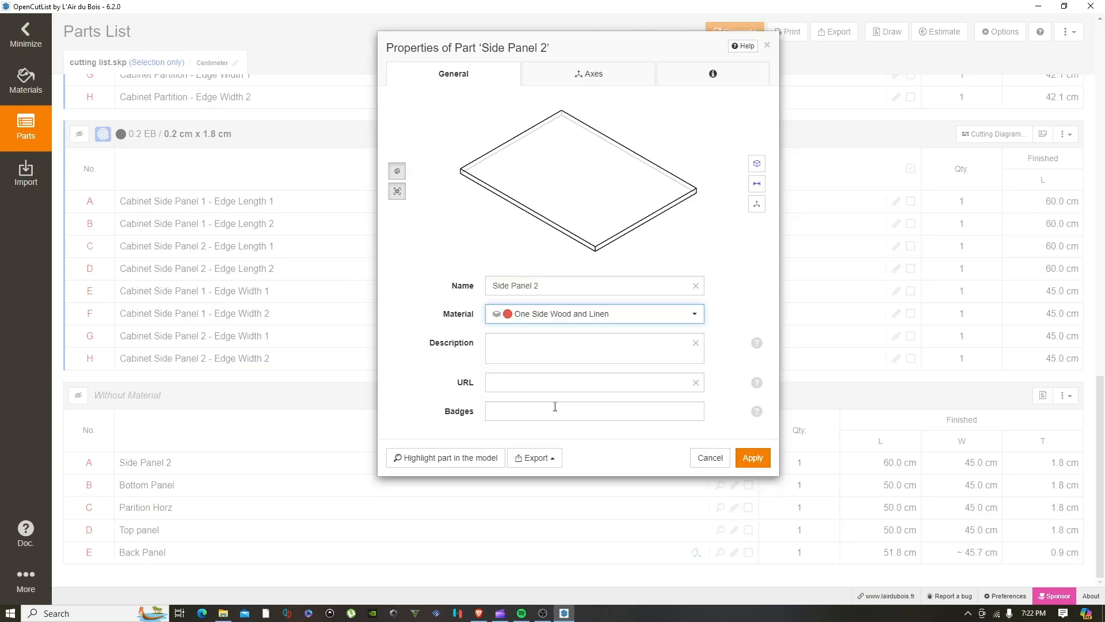
pyautogui.click(753, 457)
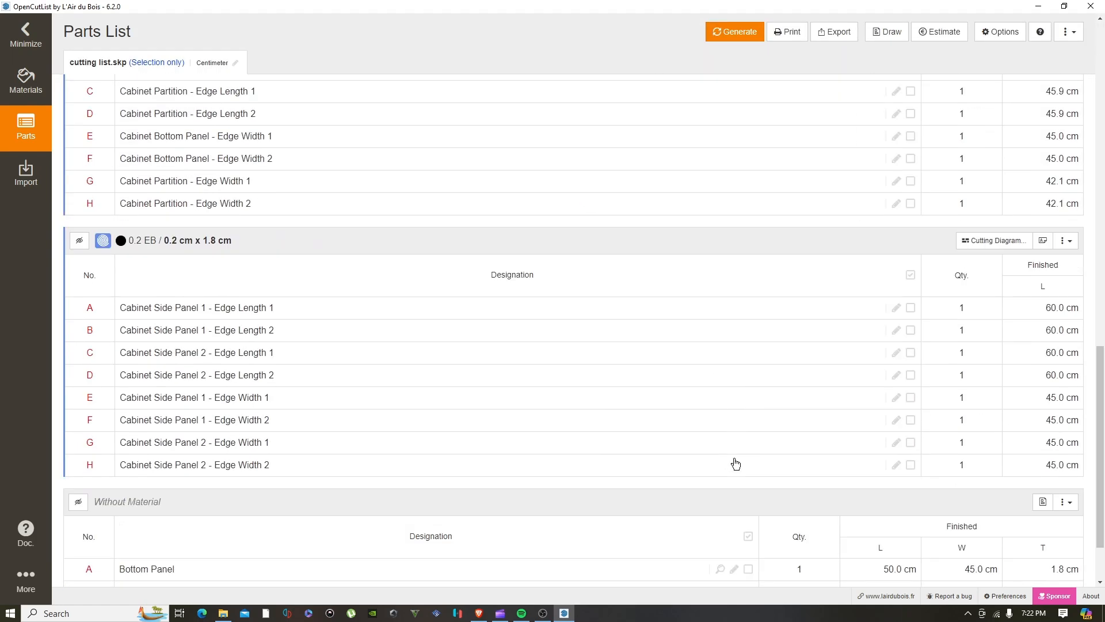
# Assign the Both Side Linen material to the Bottom Panel of the Without Material group
pyautogui.scroll(-2, 736, 464)
pyautogui.click(734, 484)
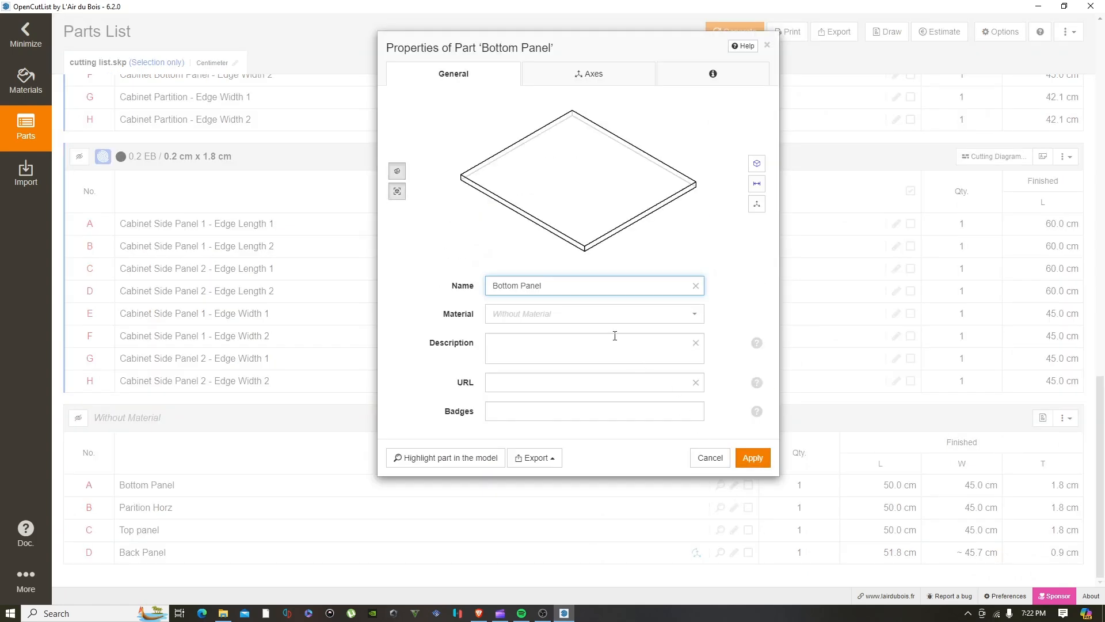
pyautogui.click(633, 314)
pyautogui.click(578, 364)
pyautogui.click(753, 459)
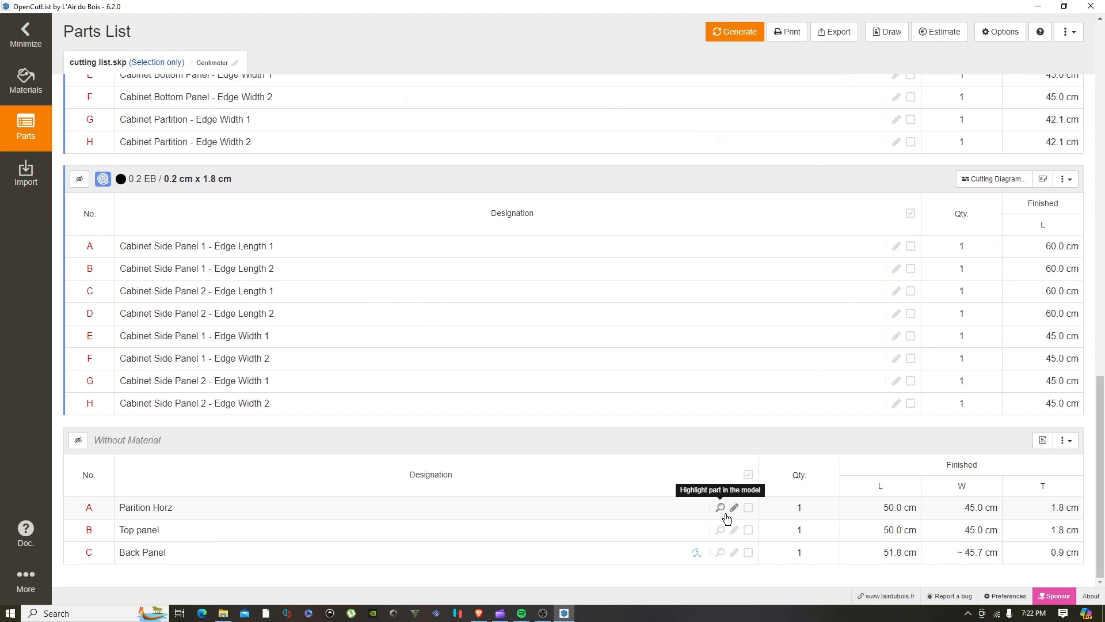
# Assign the Both Side Linen material to the Parition Horz part
pyautogui.click(734, 507)
pyautogui.click(620, 315)
pyautogui.click(596, 368)
pyautogui.click(752, 457)
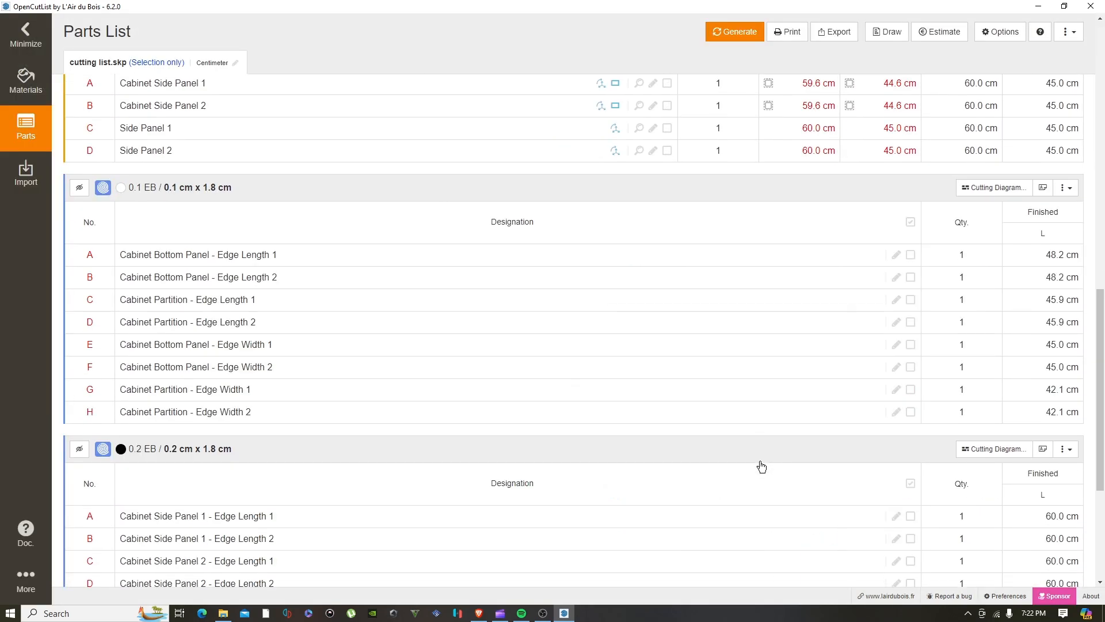
# Assign the Multiwood 1.8 material to the Top panel of the Without Material group
pyautogui.click(734, 531)
pyautogui.click(648, 316)
pyautogui.click(593, 377)
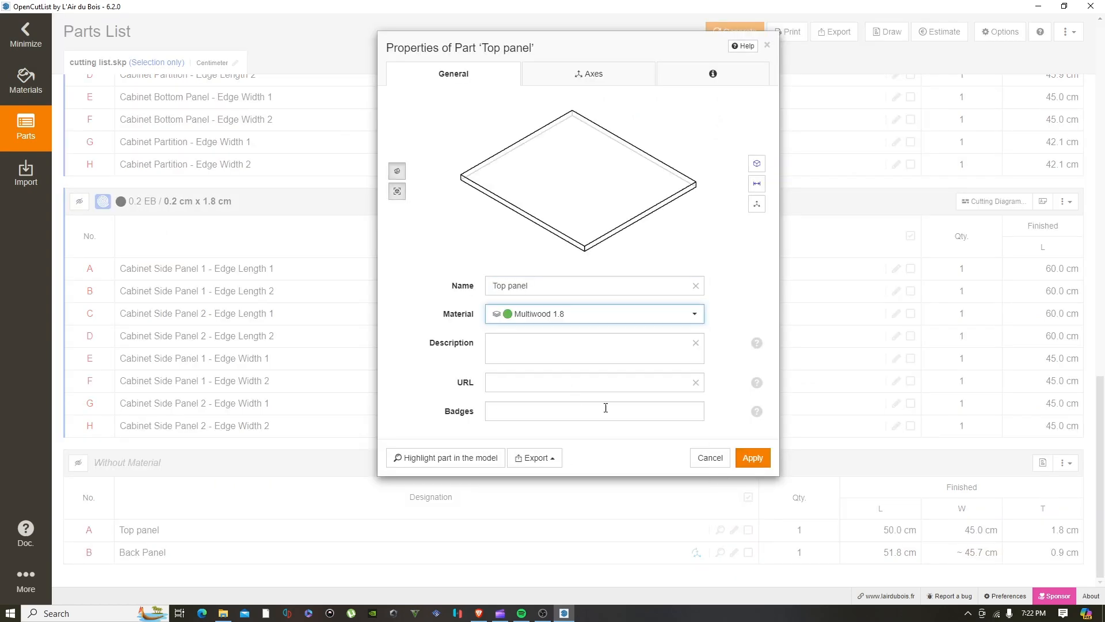
pyautogui.click(752, 458)
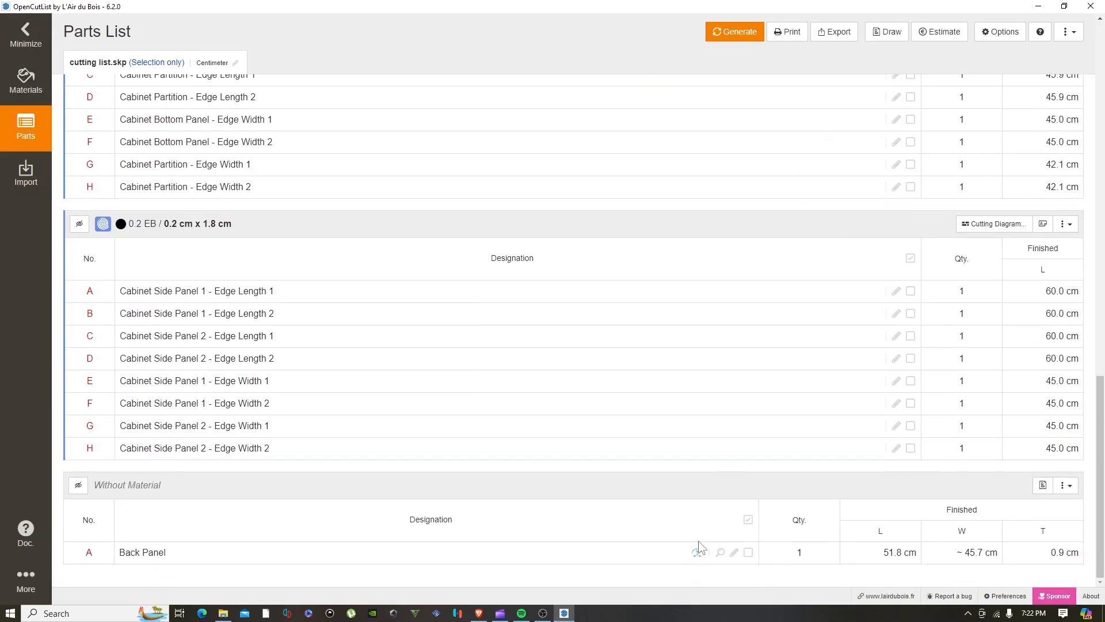
# Assign the Multiwood 0.9 material to the Back Panel in the Without Material group
pyautogui.click(734, 552)
pyautogui.click(670, 314)
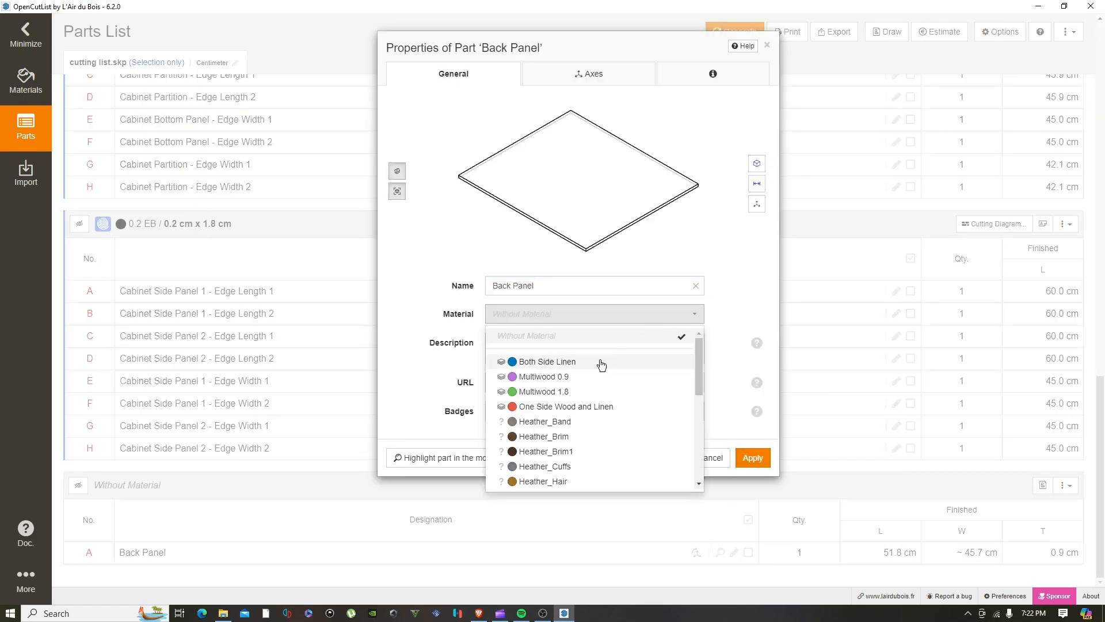
pyautogui.click(536, 385)
pyautogui.click(751, 458)
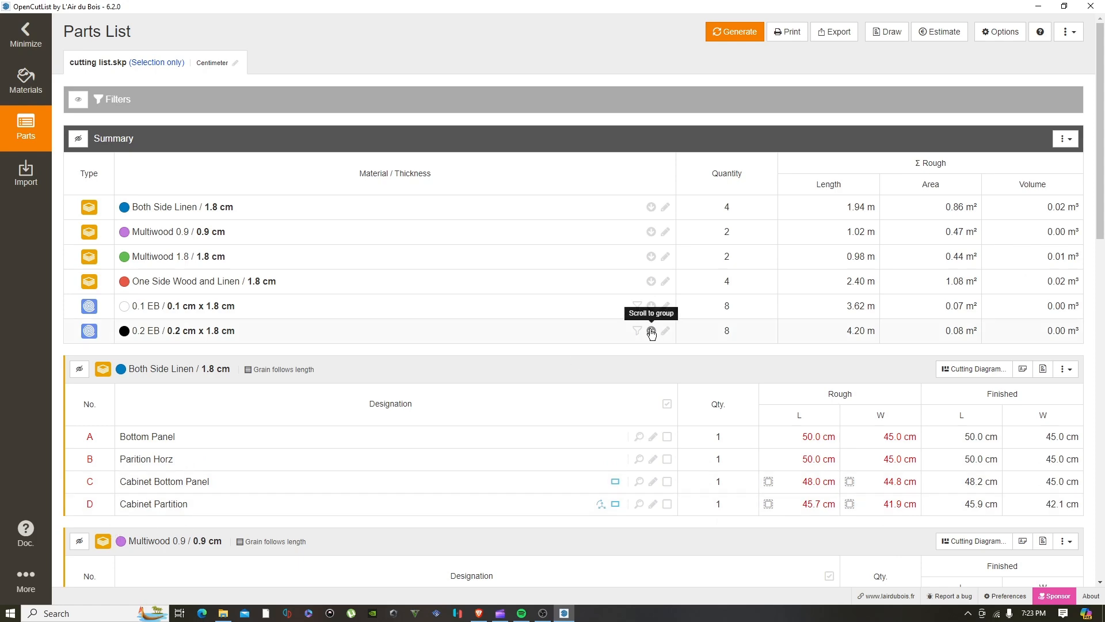
# Examine the updated material groups in the parts list, comparing the rough and finished dimensions of both cabinets' panels
pyautogui.scroll(-5, 649, 334)
pyautogui.scroll(1, 631, 333)
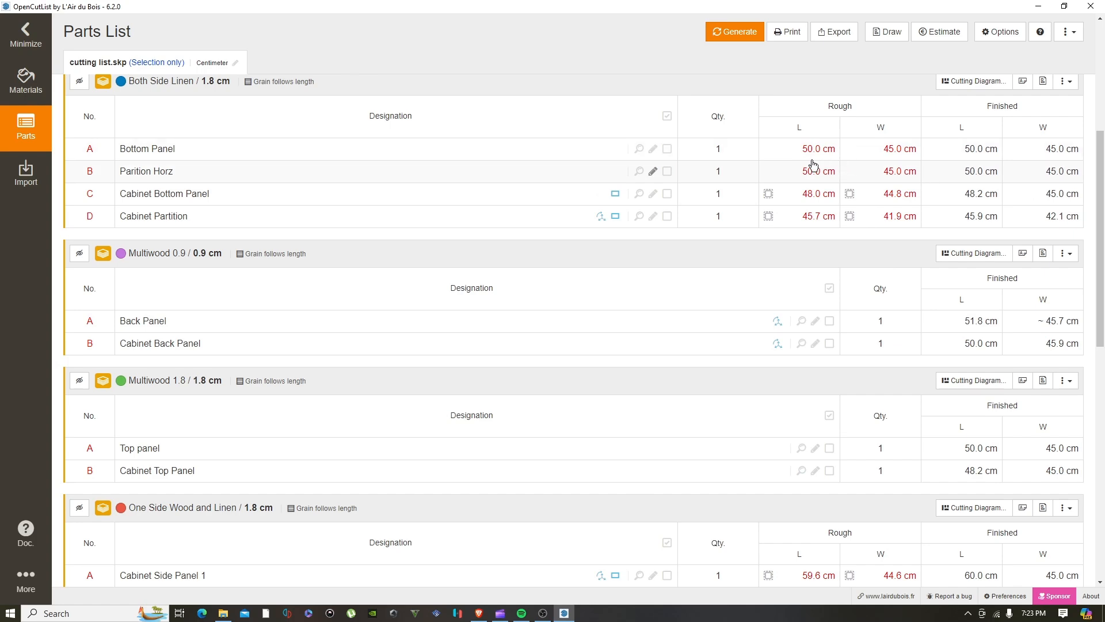
pyautogui.scroll(-2, 812, 164)
pyautogui.scroll(1, 814, 149)
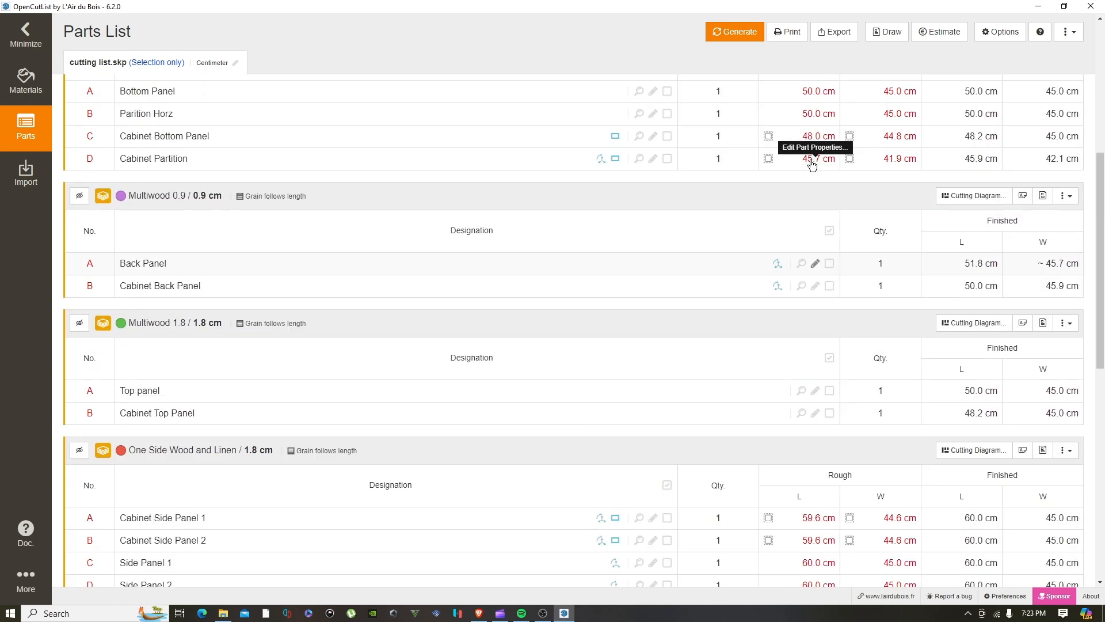
pyautogui.scroll(-3, 213, 299)
pyautogui.scroll(-1, 213, 299)
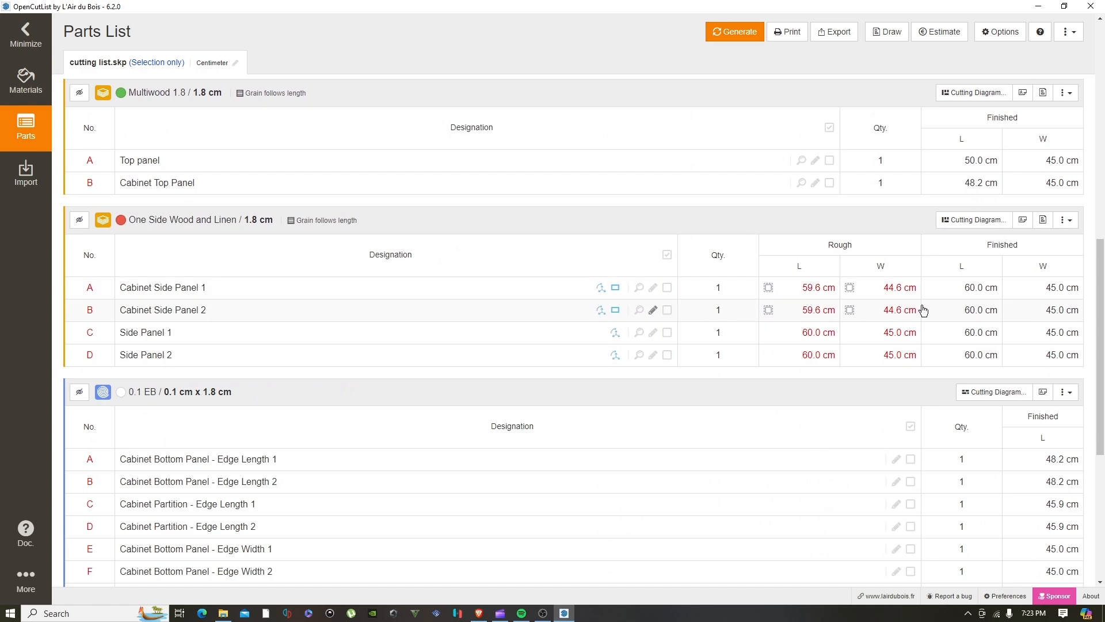
pyautogui.scroll(-2, 754, 343)
pyautogui.scroll(1, 680, 246)
pyautogui.scroll(1, 681, 247)
# Assign the 0.1 EB edge banding to all four edges of Side Panel 1
pyautogui.click(652, 333)
pyautogui.click(647, 74)
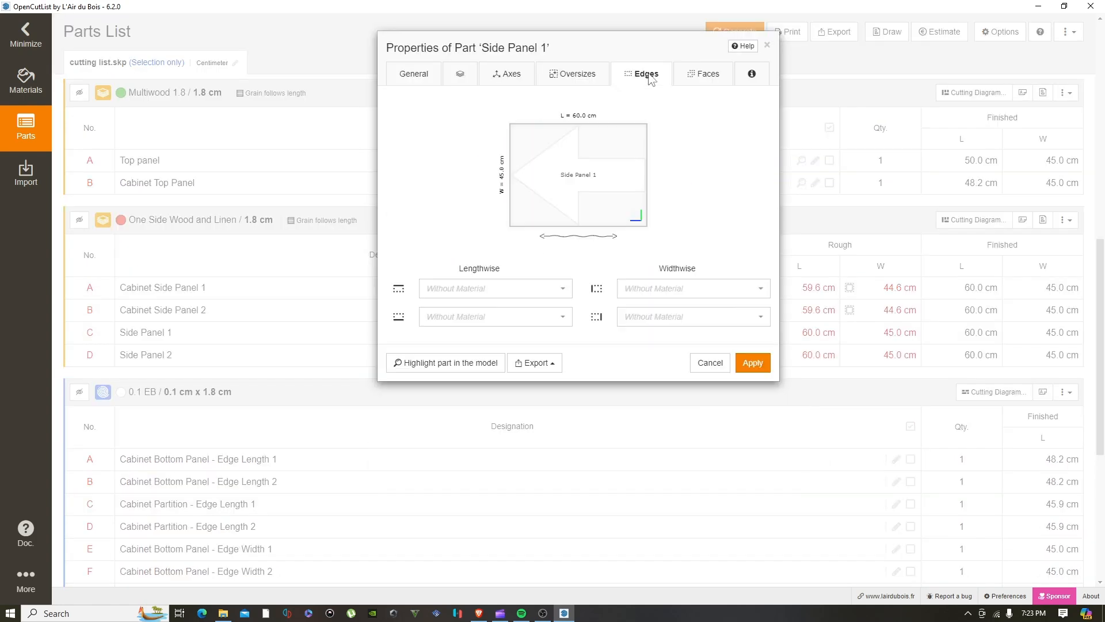
pyautogui.click(453, 290)
pyautogui.click(455, 336)
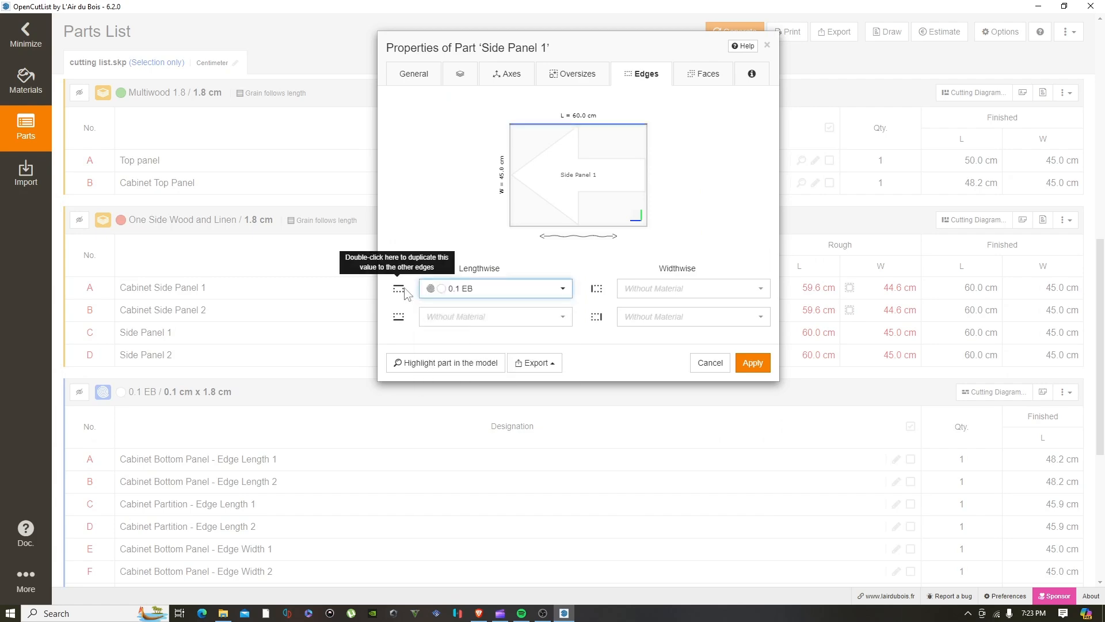
pyautogui.doubleClick(402, 290)
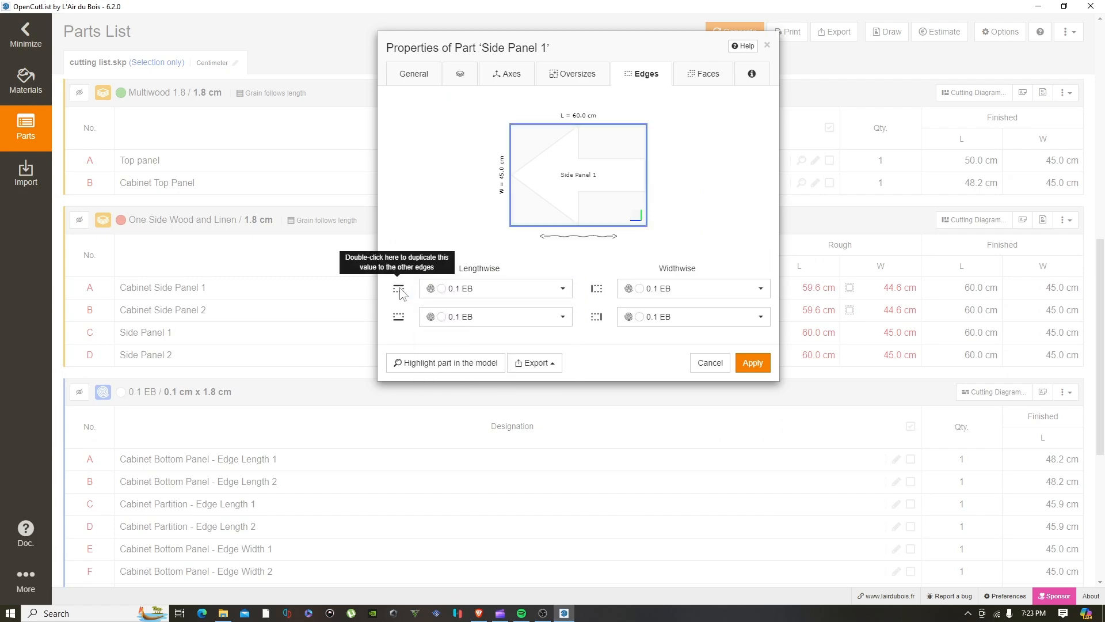
pyautogui.click(752, 364)
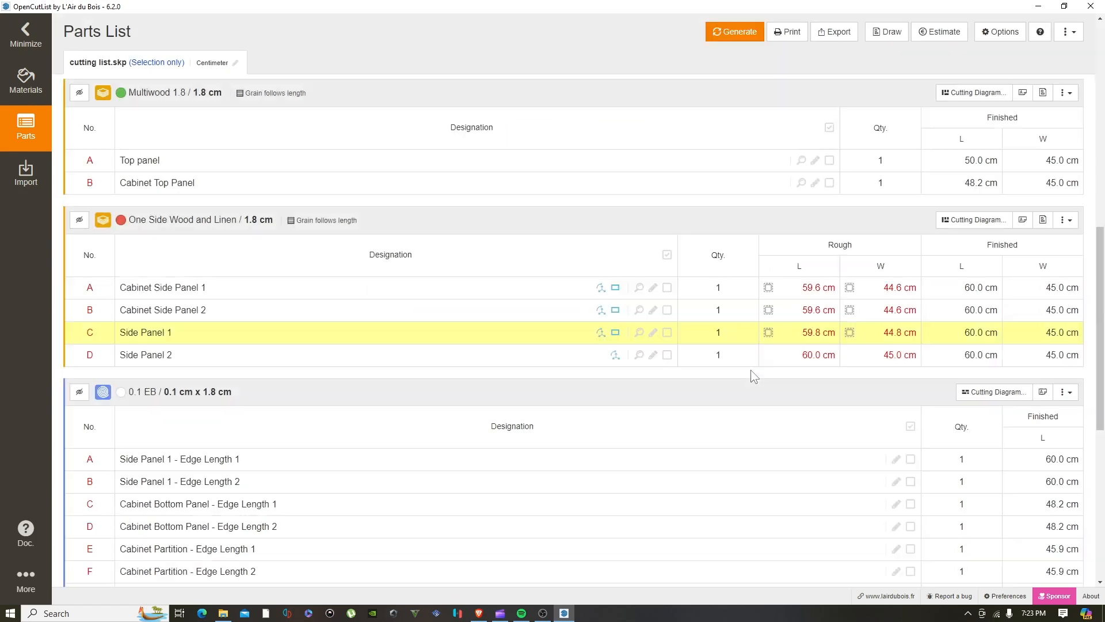
# Set the edge banding on all four edges of Side Panel 1 to 0.2 EB
pyautogui.click(653, 333)
pyautogui.click(563, 291)
pyautogui.click(452, 349)
pyautogui.doubleClick(406, 288)
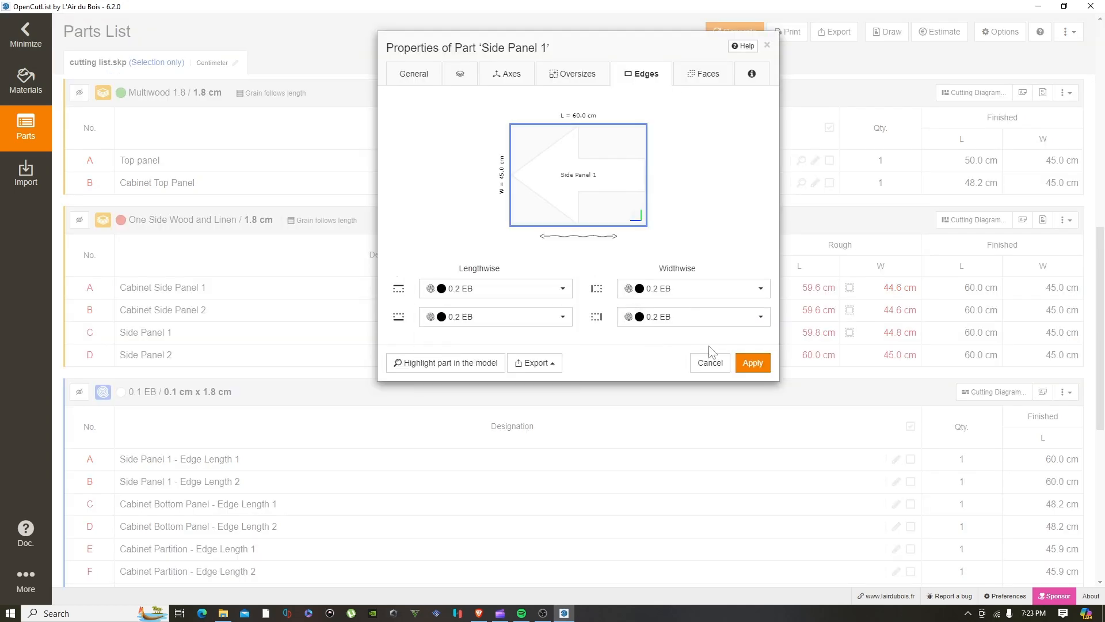
pyautogui.click(752, 362)
# Assign the 0.2 EB edge banding to all four edges of Side Panel 2
pyautogui.click(640, 355)
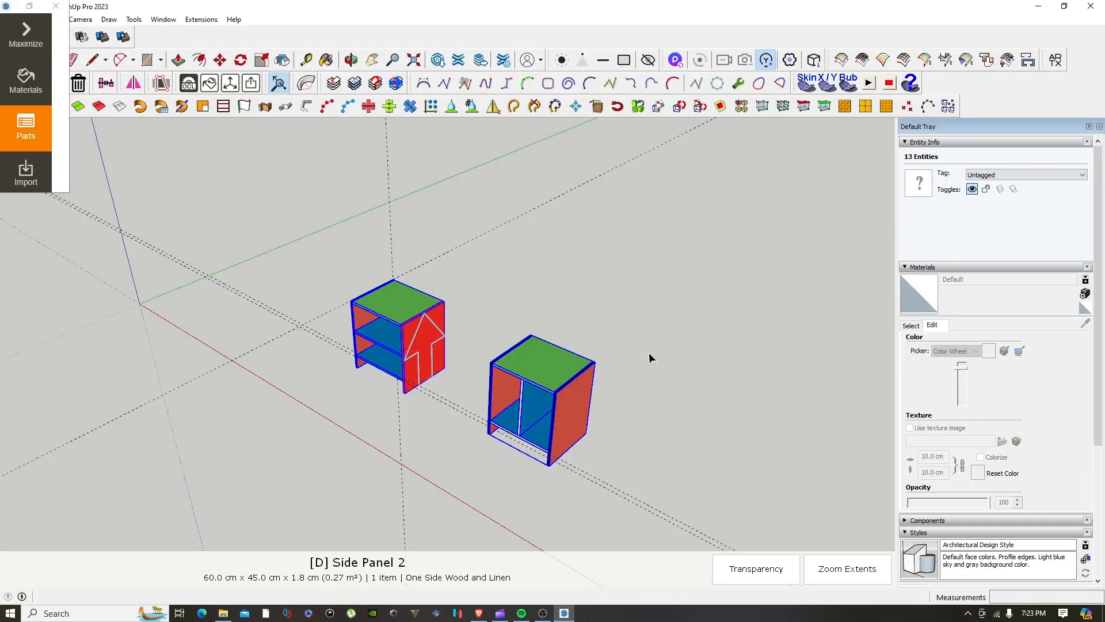
pyautogui.click(33, 45)
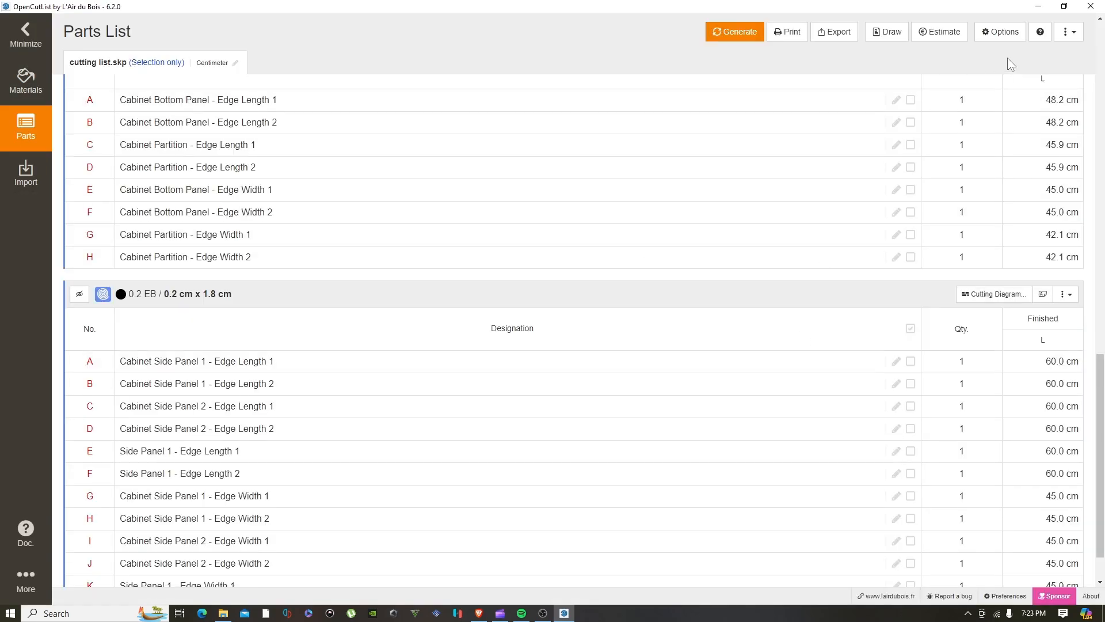
pyautogui.scroll(4, 578, 364)
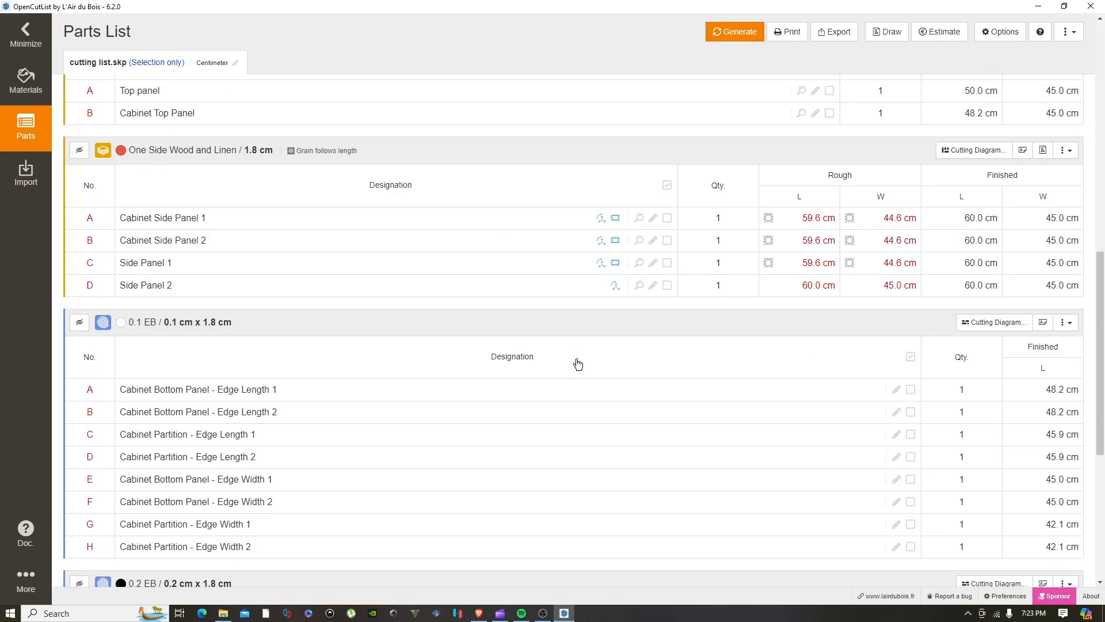
pyautogui.click(653, 285)
pyautogui.click(506, 287)
pyautogui.click(466, 351)
pyautogui.doubleClick(398, 288)
pyautogui.click(749, 362)
# Assign the 0.1 EB edge banding to all four edges of the Parition Horz part
pyautogui.scroll(4, 746, 363)
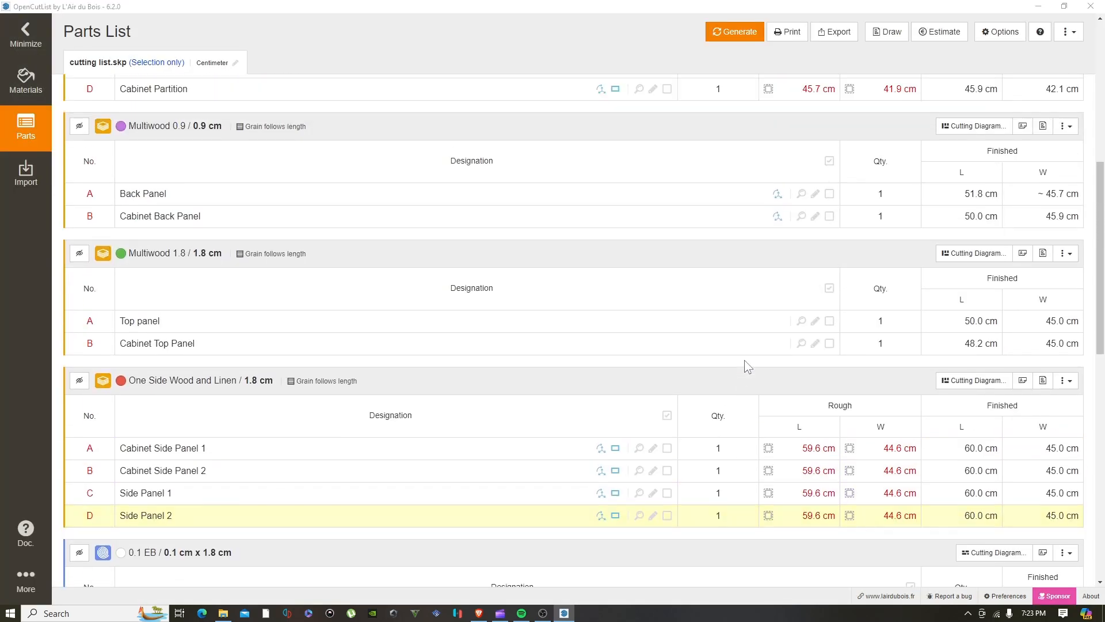
pyautogui.scroll(3, 797, 328)
pyautogui.scroll(1, 793, 334)
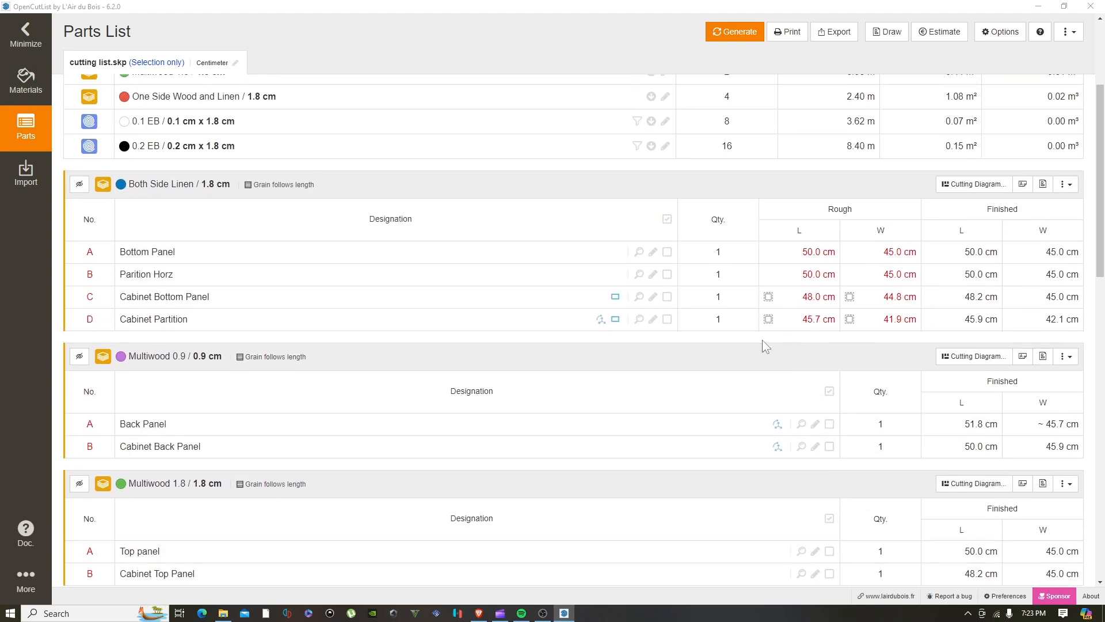
pyautogui.click(653, 276)
pyautogui.click(495, 287)
pyautogui.click(478, 329)
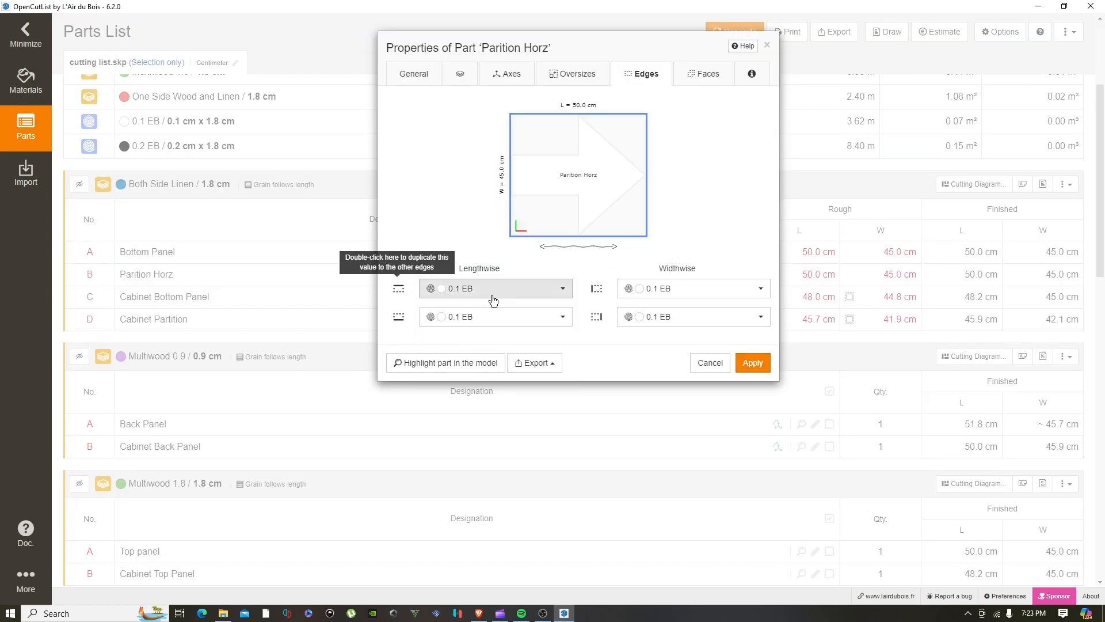
pyautogui.click(752, 363)
# Assign the 0.1 EB edge banding to all four edges of the Bottom Panel in the Both Side Linen group
pyautogui.scroll(3, 654, 368)
pyautogui.click(653, 367)
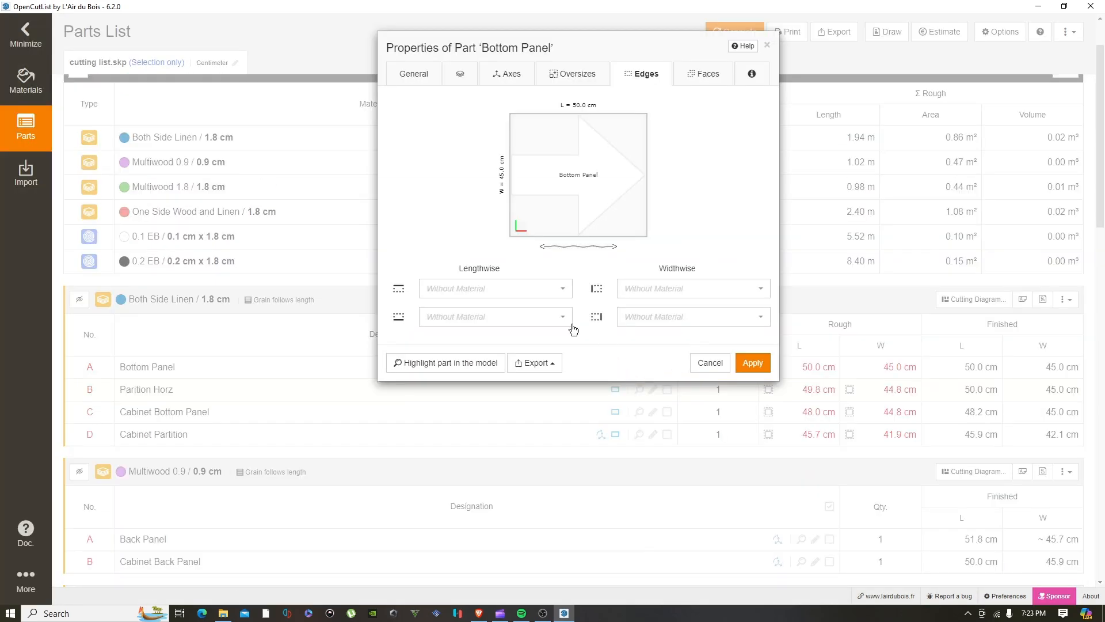
pyautogui.click(495, 287)
pyautogui.click(456, 337)
pyautogui.doubleClick(431, 288)
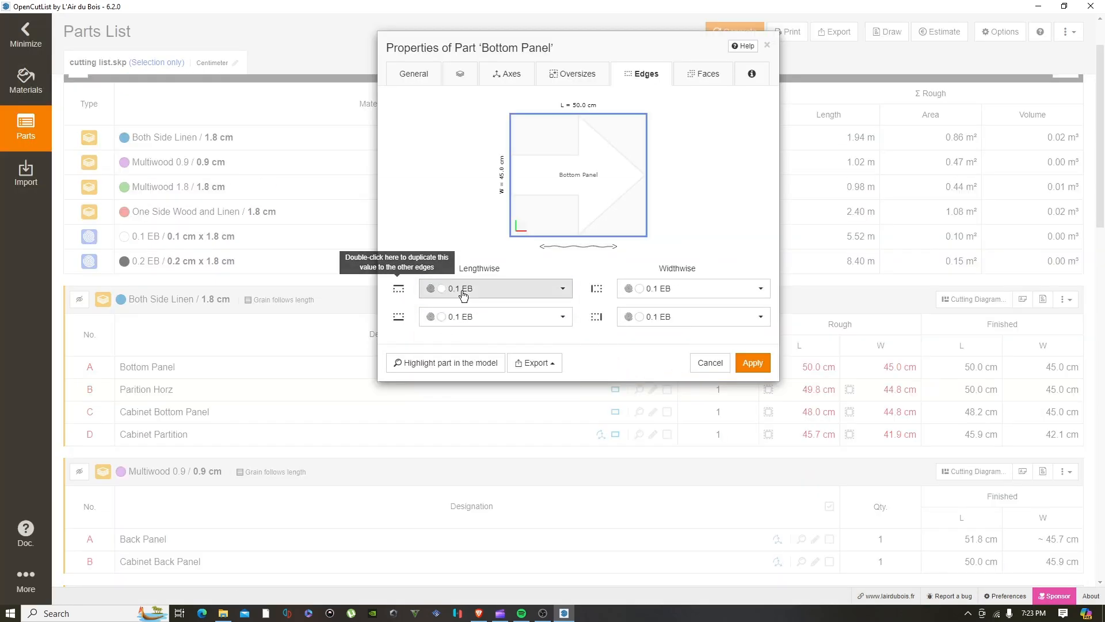
pyautogui.click(752, 363)
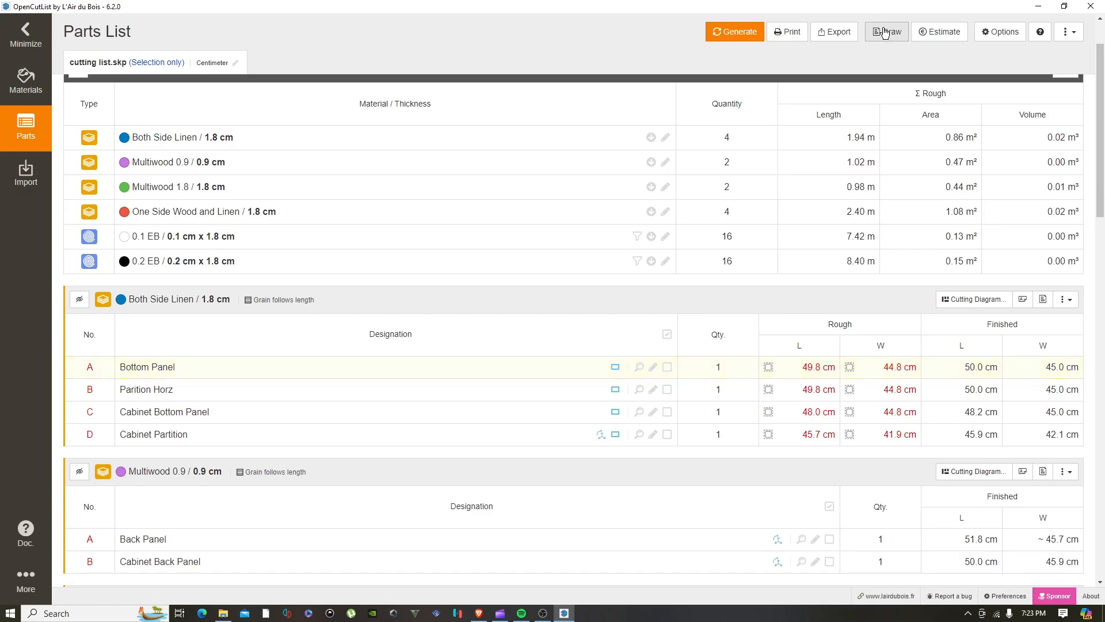
# Preview the parts list export and review the materials and edge columns for both cabinets
pyautogui.click(834, 32)
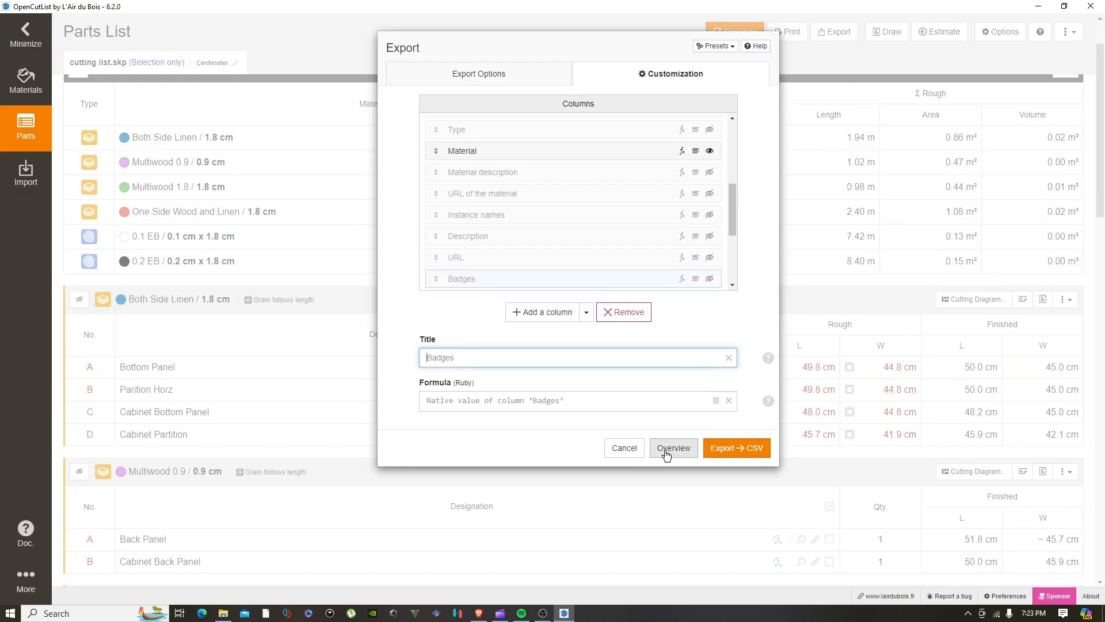
pyautogui.click(666, 453)
pyautogui.scroll(-8, 667, 456)
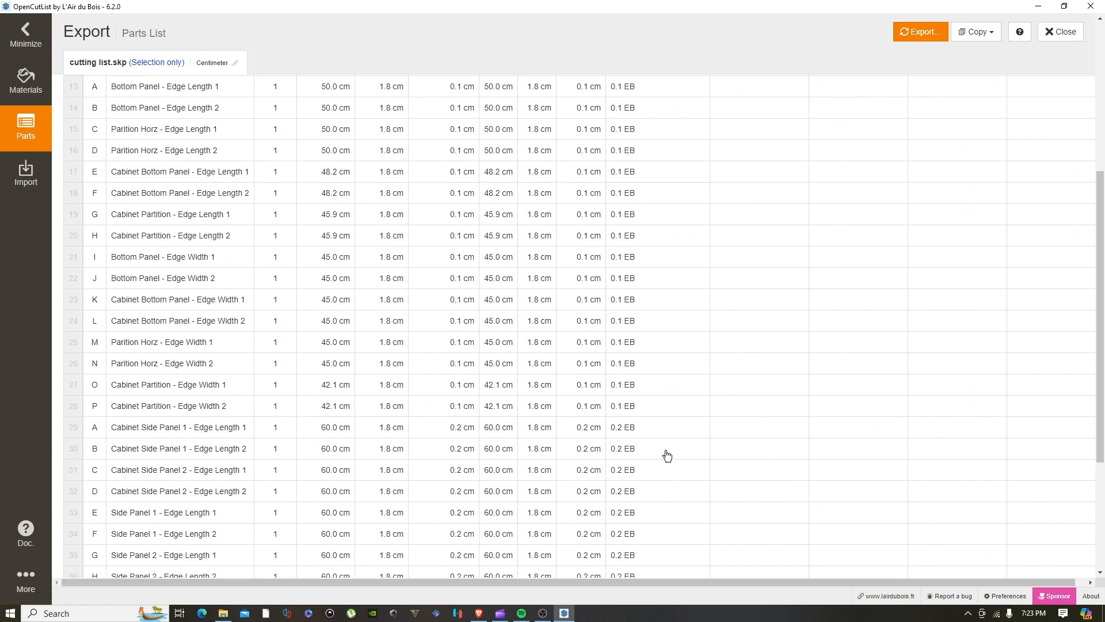
pyautogui.scroll(8, 667, 456)
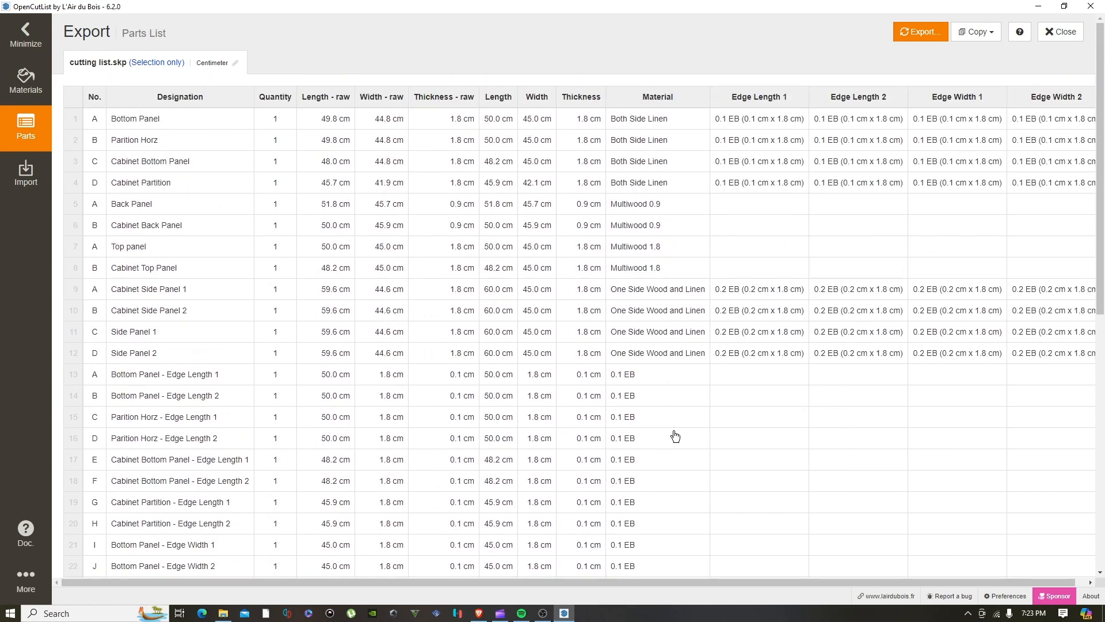
# Return to the SketchUp model and select all parts of both cabinets together, clearing the selection when done
pyautogui.click(26, 35)
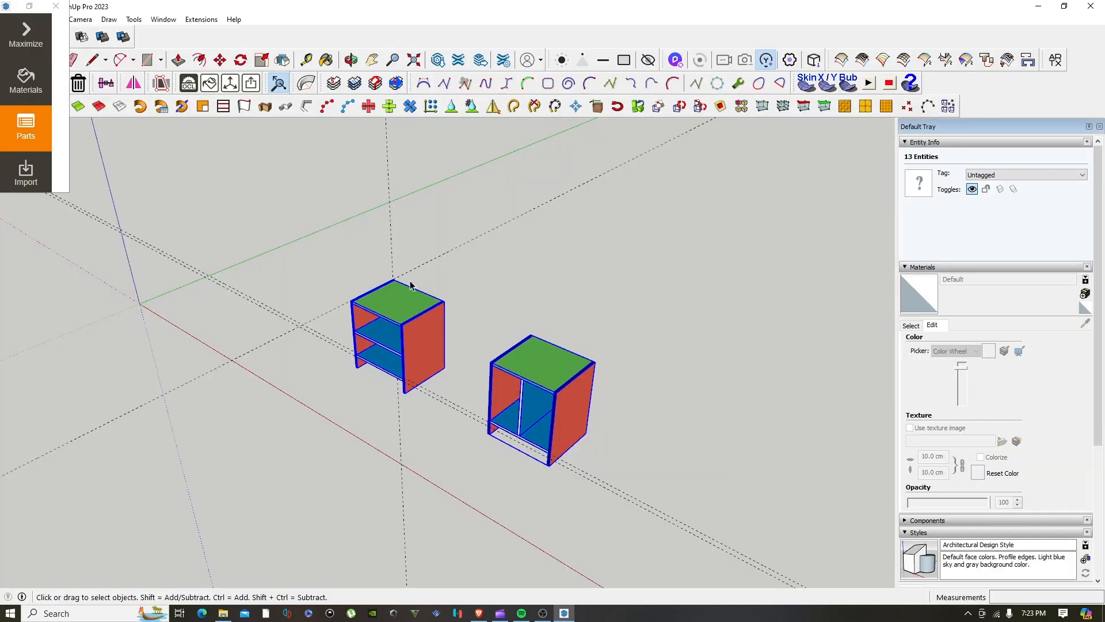
pyautogui.scroll(-3, 420, 267)
pyautogui.scroll(2, 418, 266)
pyautogui.scroll(-1, 417, 265)
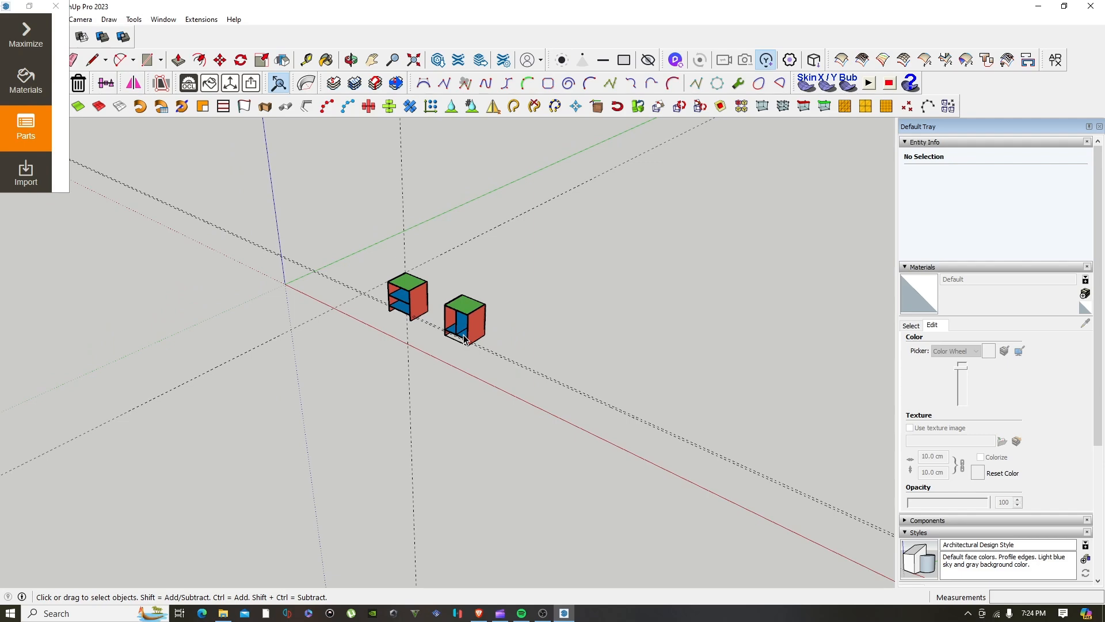
pyautogui.scroll(-3, 407, 411)
pyautogui.moveTo(229, 197); pyautogui.dragTo(808, 469)
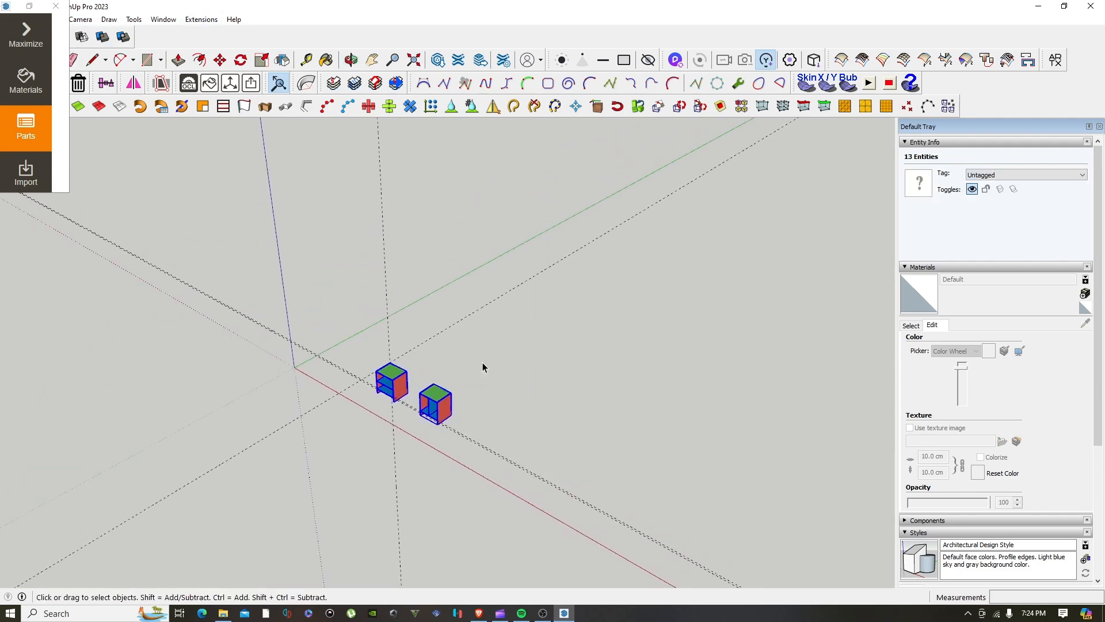
pyautogui.click(455, 400)
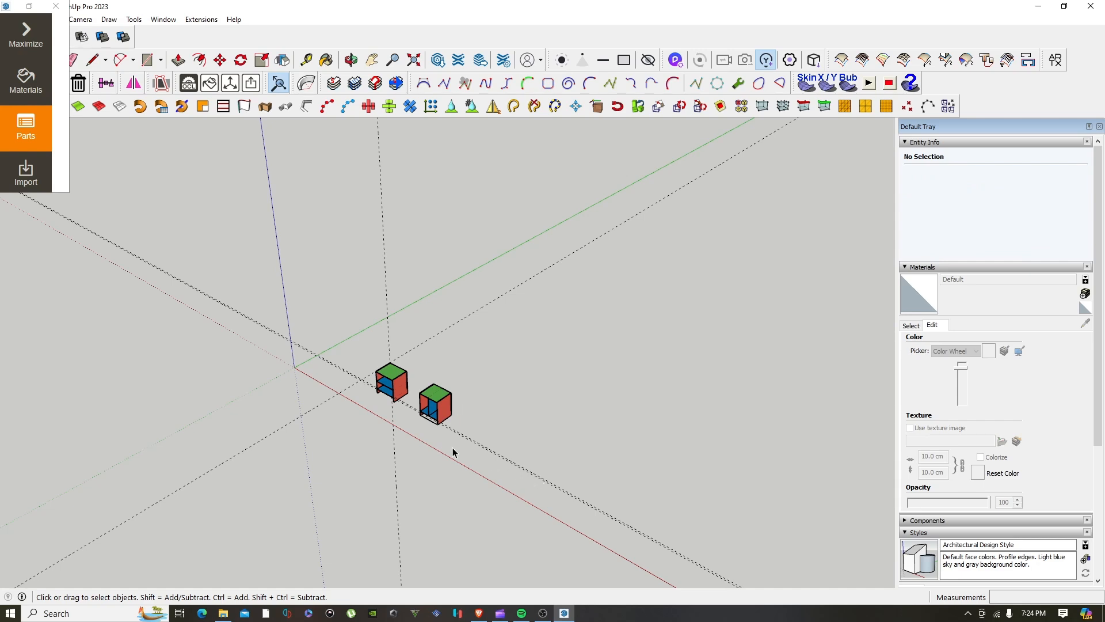
# Examine the panel materials and the edge banding on both cabinets in the model up close
pyautogui.scroll(3, 448, 449)
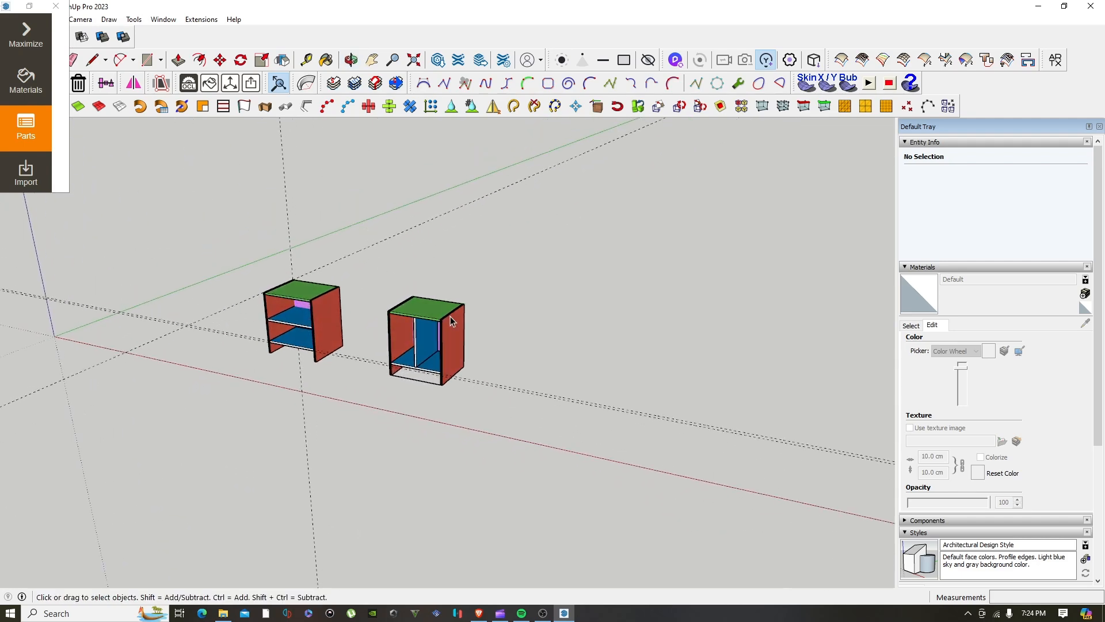
pyautogui.scroll(3, 450, 316)
pyautogui.moveTo(450, 316); pyautogui.dragTo(410, 390, button='middle')
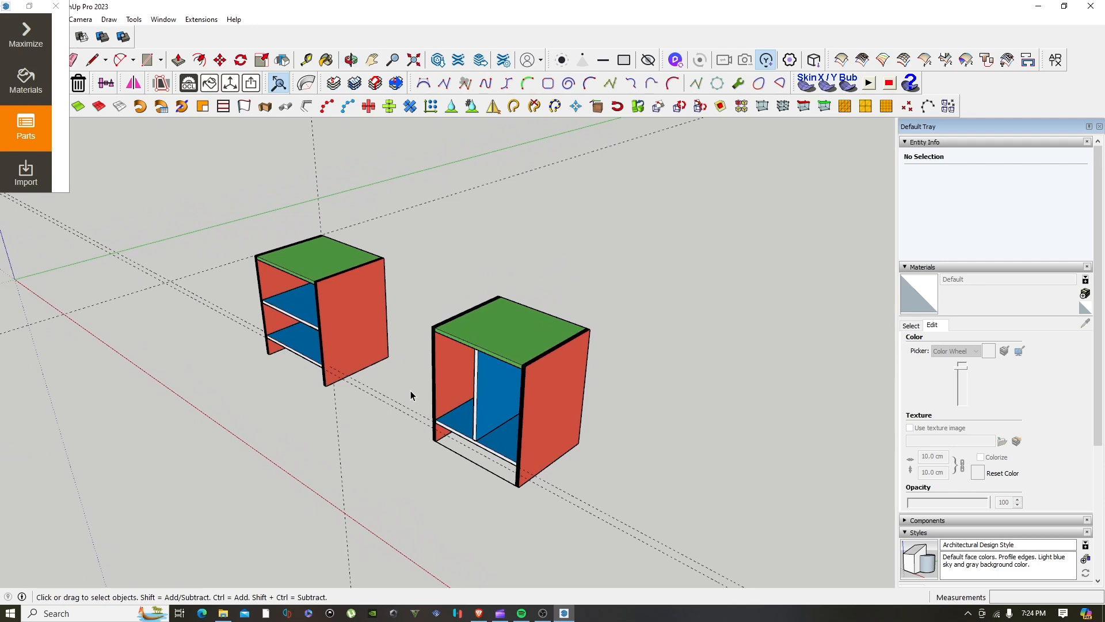
pyautogui.moveTo(372, 454); pyautogui.dragTo(399, 397, button='middle')
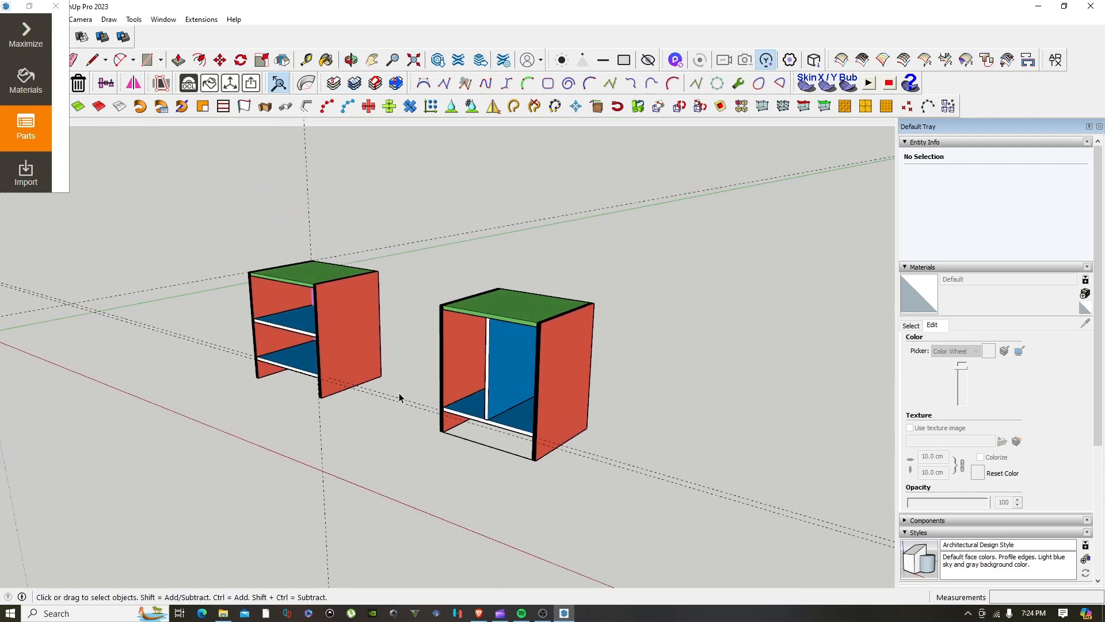
pyautogui.scroll(3, 412, 401)
pyautogui.moveTo(486, 402); pyautogui.dragTo(437, 397, button='middle')
pyautogui.scroll(1, 412, 392)
pyautogui.scroll(-2, 412, 391)
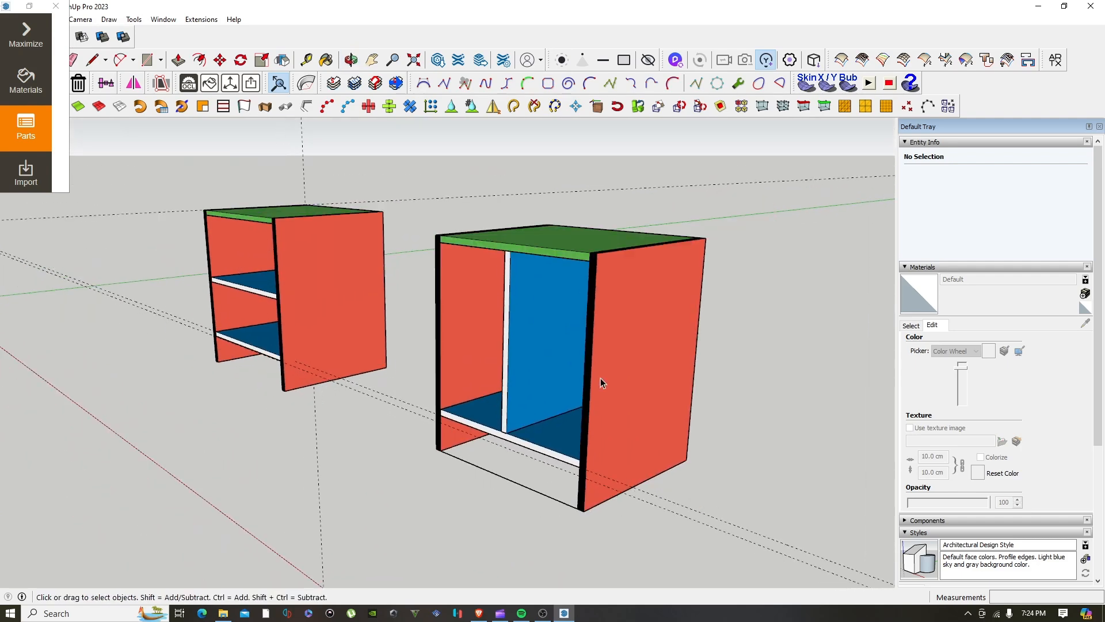
# Select side panels on each cabinet, including Cabinet Side Panel 1 and Side Panel 1, and compare the two cabinets' construction
pyautogui.click(450, 326)
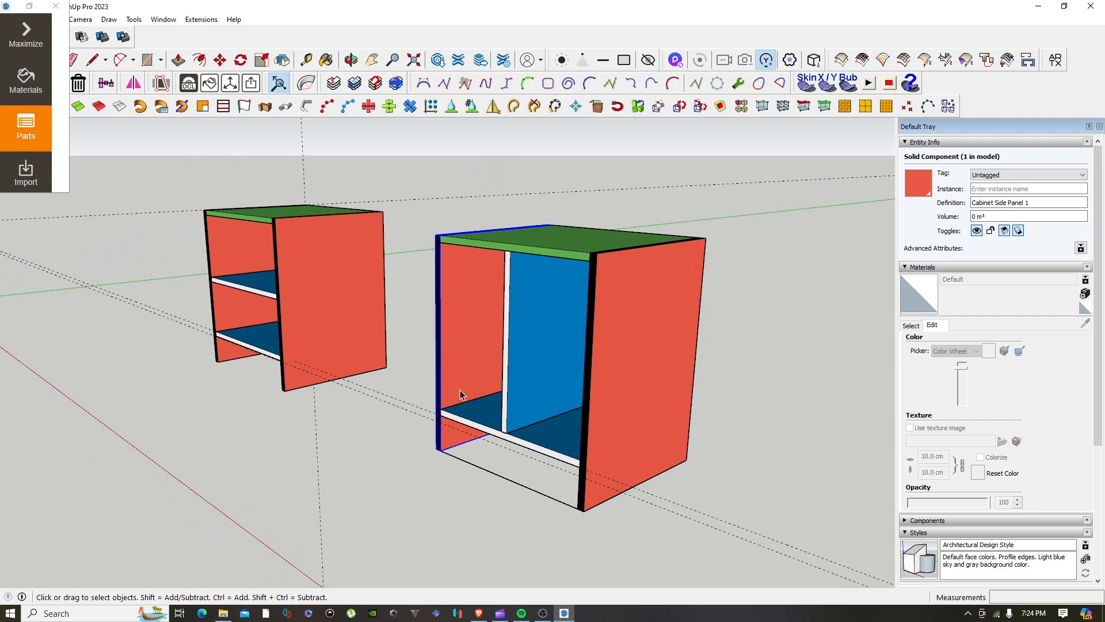
pyautogui.moveTo(231, 311); pyautogui.dragTo(311, 323, button='middle')
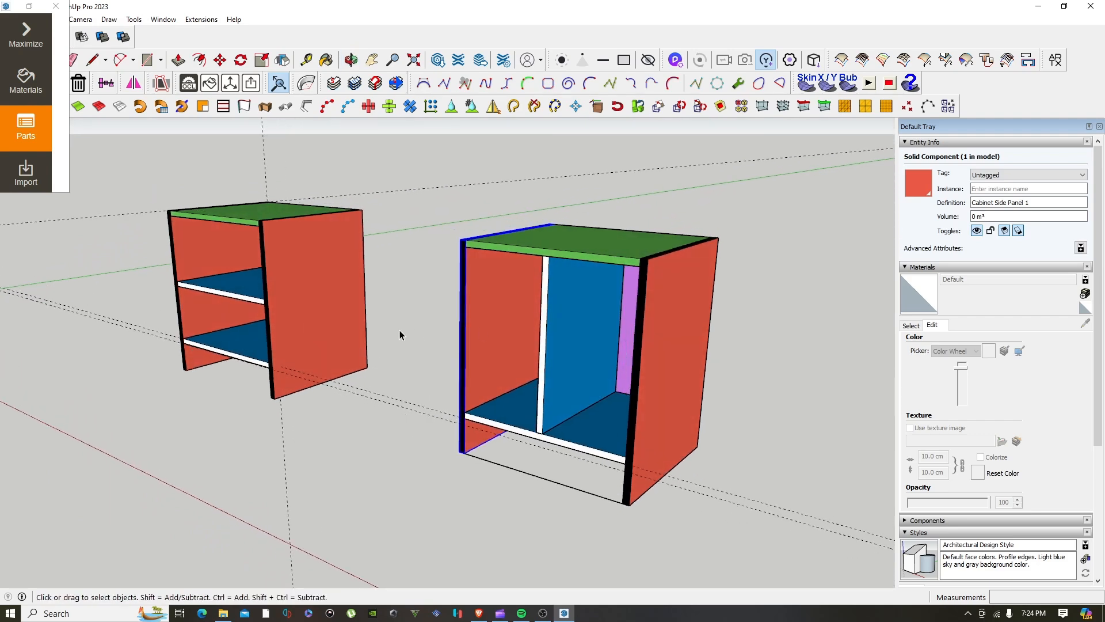
pyautogui.click(299, 280)
pyautogui.click(196, 255)
pyautogui.scroll(-2, 196, 256)
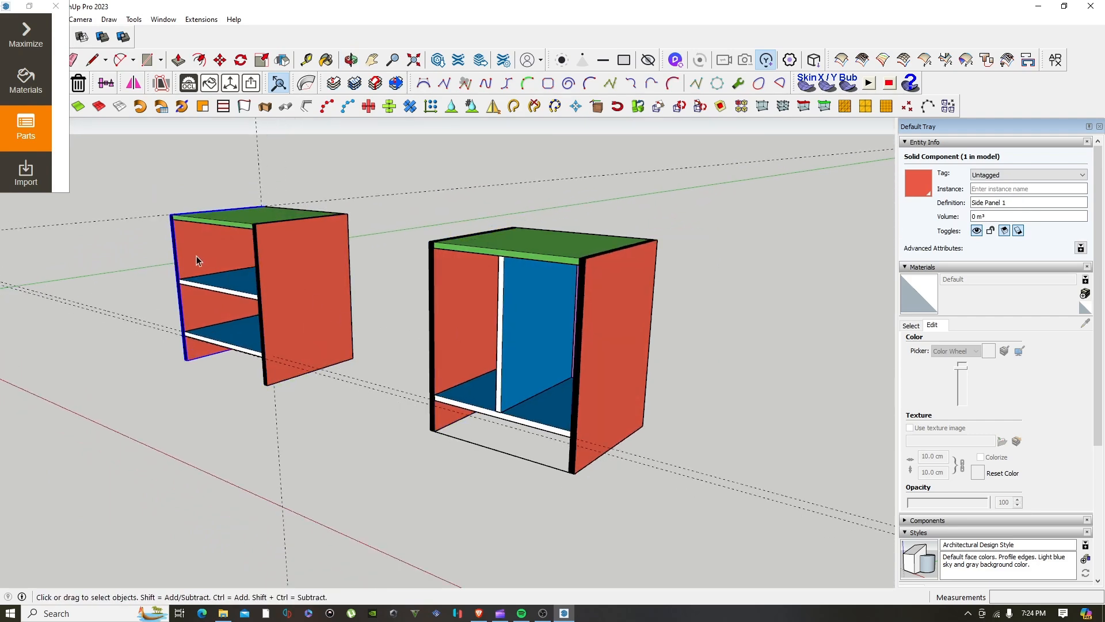
pyautogui.moveTo(388, 309); pyautogui.dragTo(433, 324, button='middle')
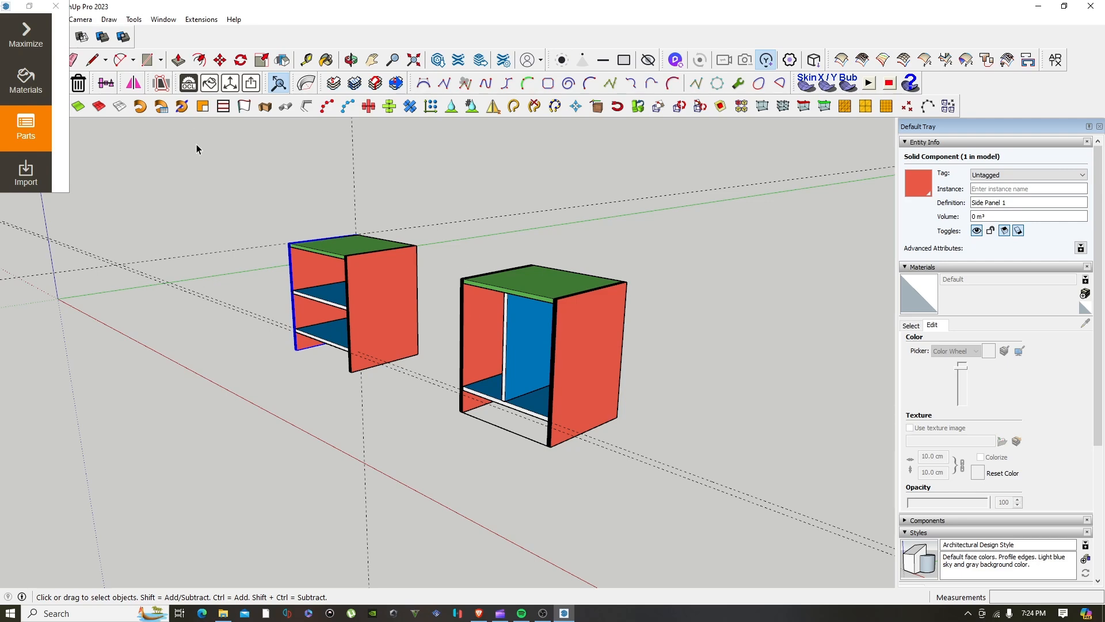
pyautogui.moveTo(266, 257); pyautogui.dragTo(283, 154, button='middle')
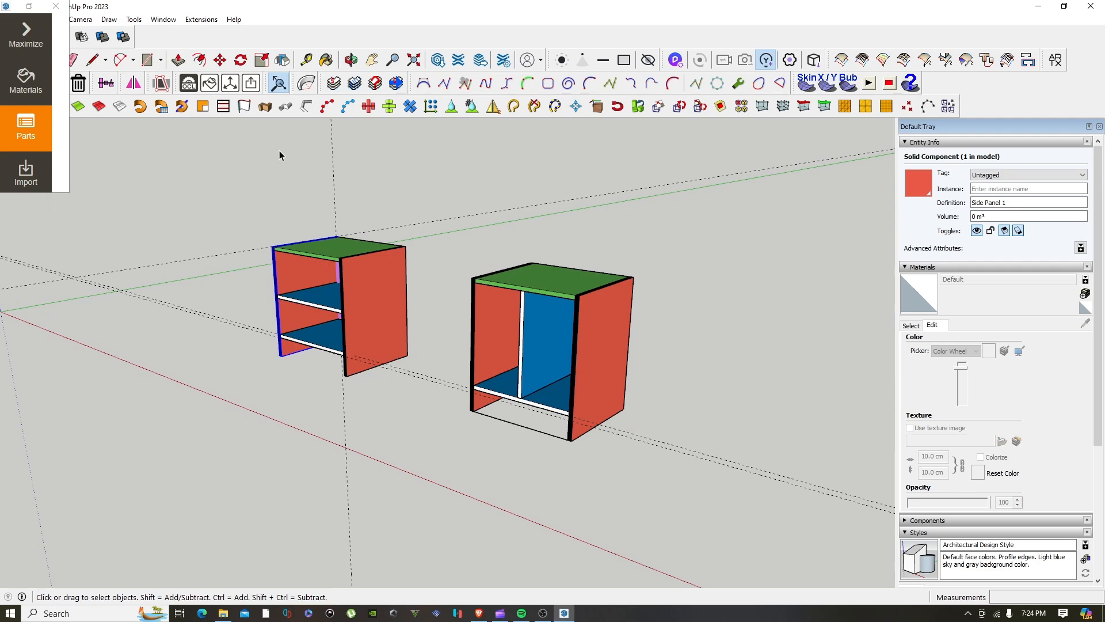
pyautogui.scroll(-2, 451, 334)
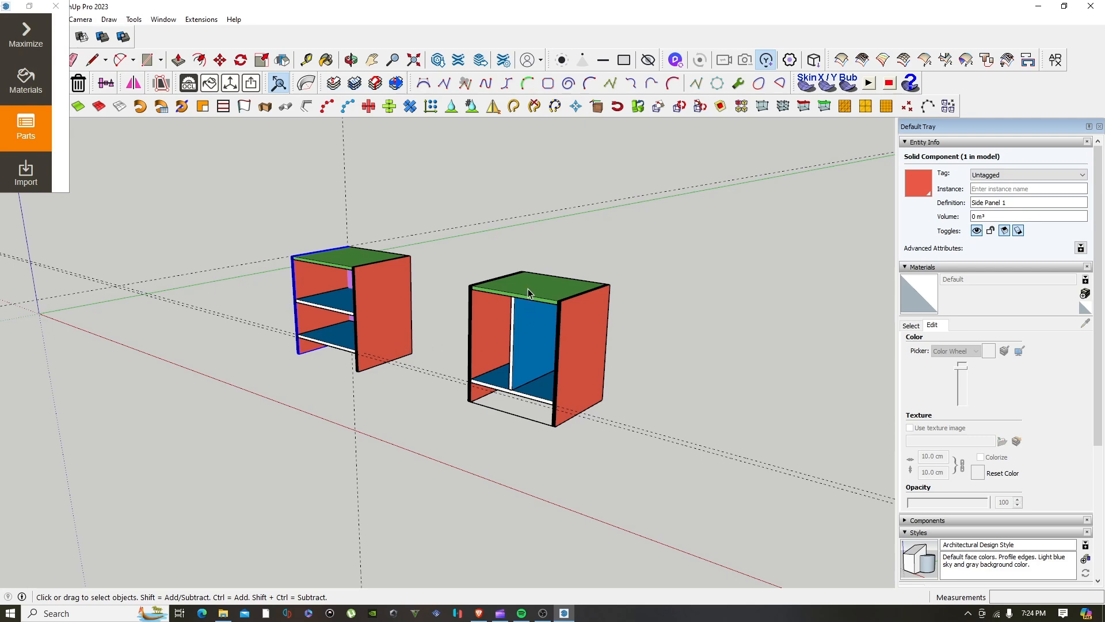
pyautogui.moveTo(424, 329)
pyautogui.mouseDown(button='middle')
pyautogui.moveTo(367, 343)
pyautogui.moveTo(661, 271)
pyautogui.moveTo(424, 315)
pyautogui.moveTo(462, 285)
pyautogui.mouseUp(button='middle')
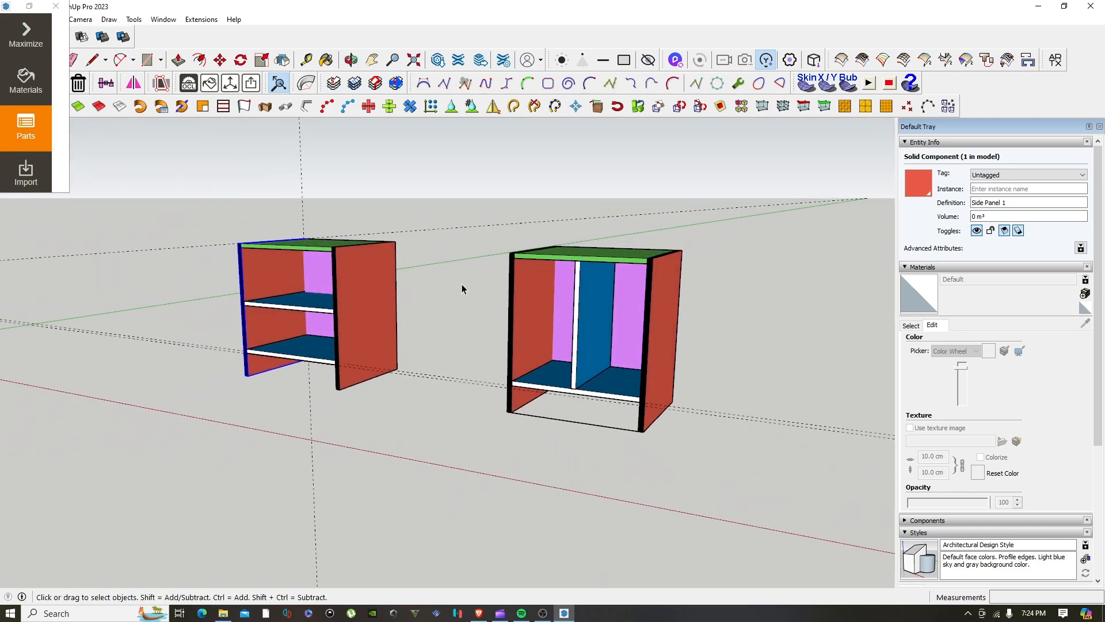